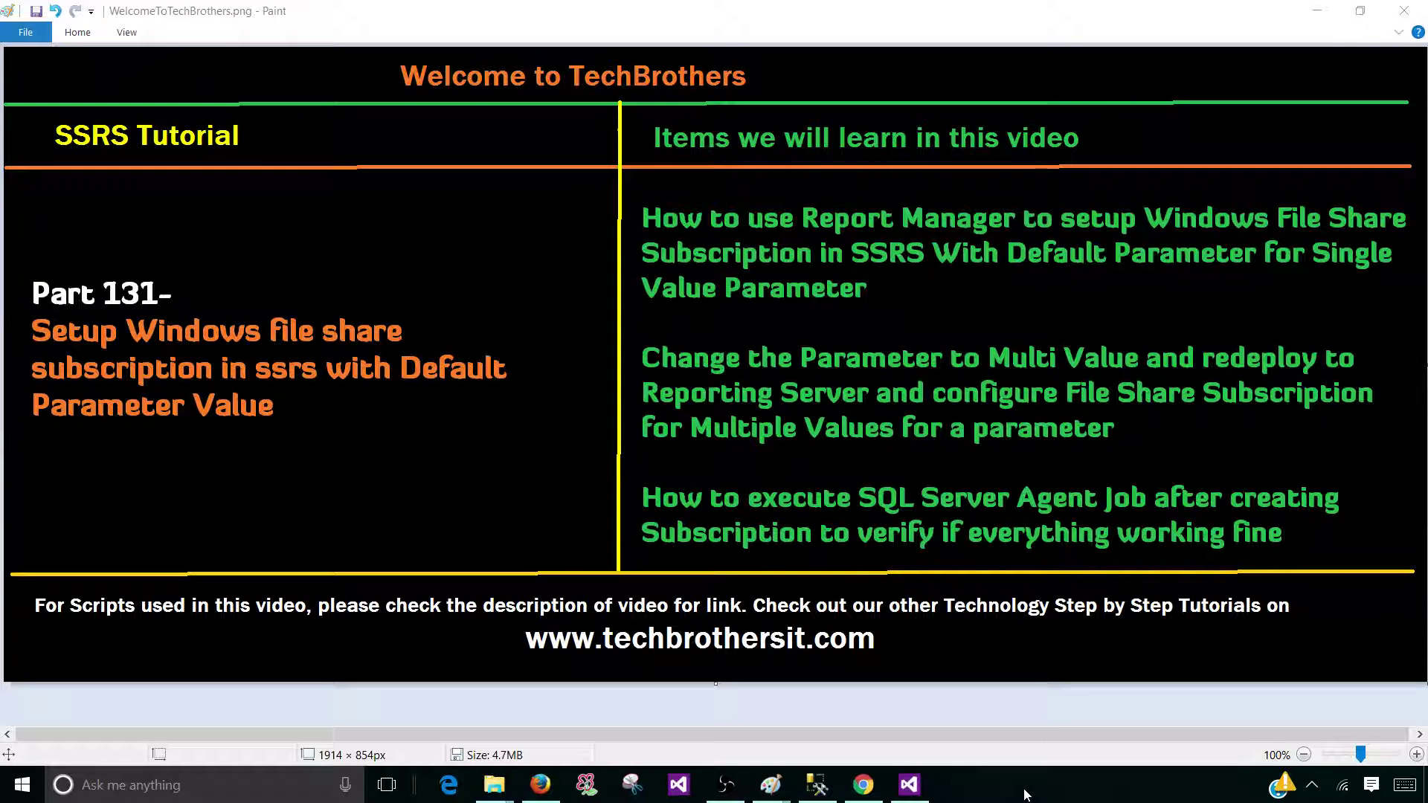
- Switch to Visual Studio and preview the Report_Sub report with the Region parameter set to Asia
{"action": "left_click", "coordinate": [908, 784]}
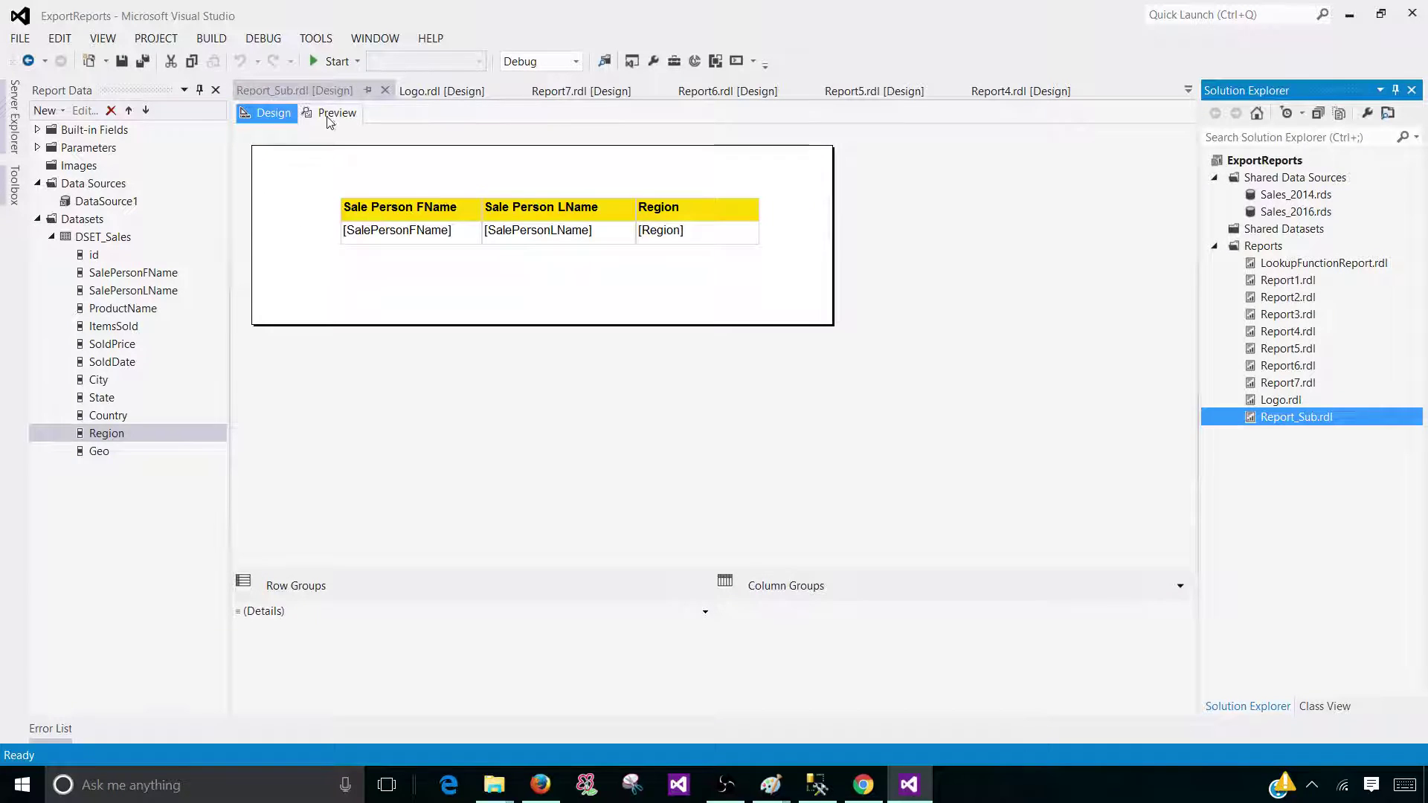
{"action": "left_click", "coordinate": [294, 90]}
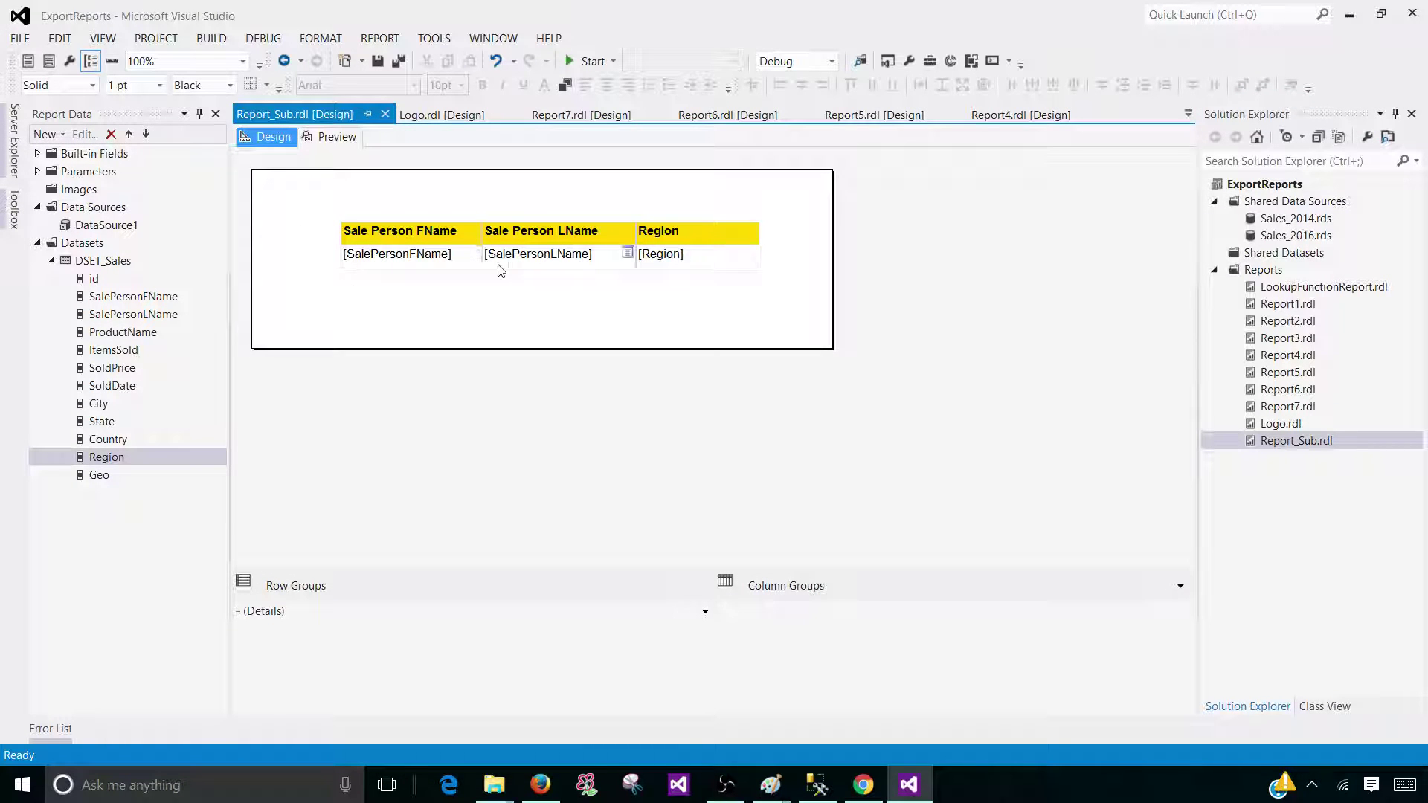
{"action": "left_click", "coordinate": [355, 138]}
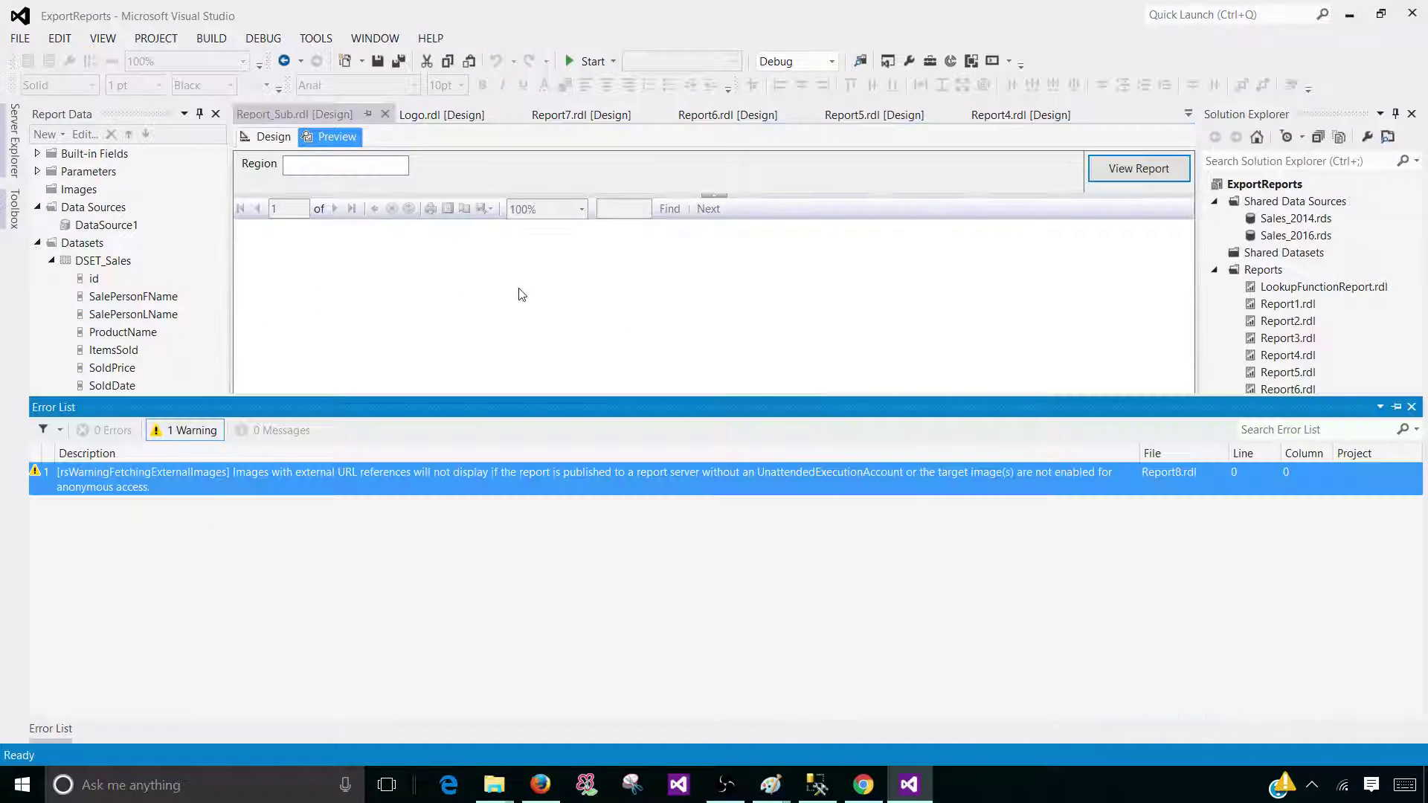
{"action": "left_click", "coordinate": [1411, 407]}
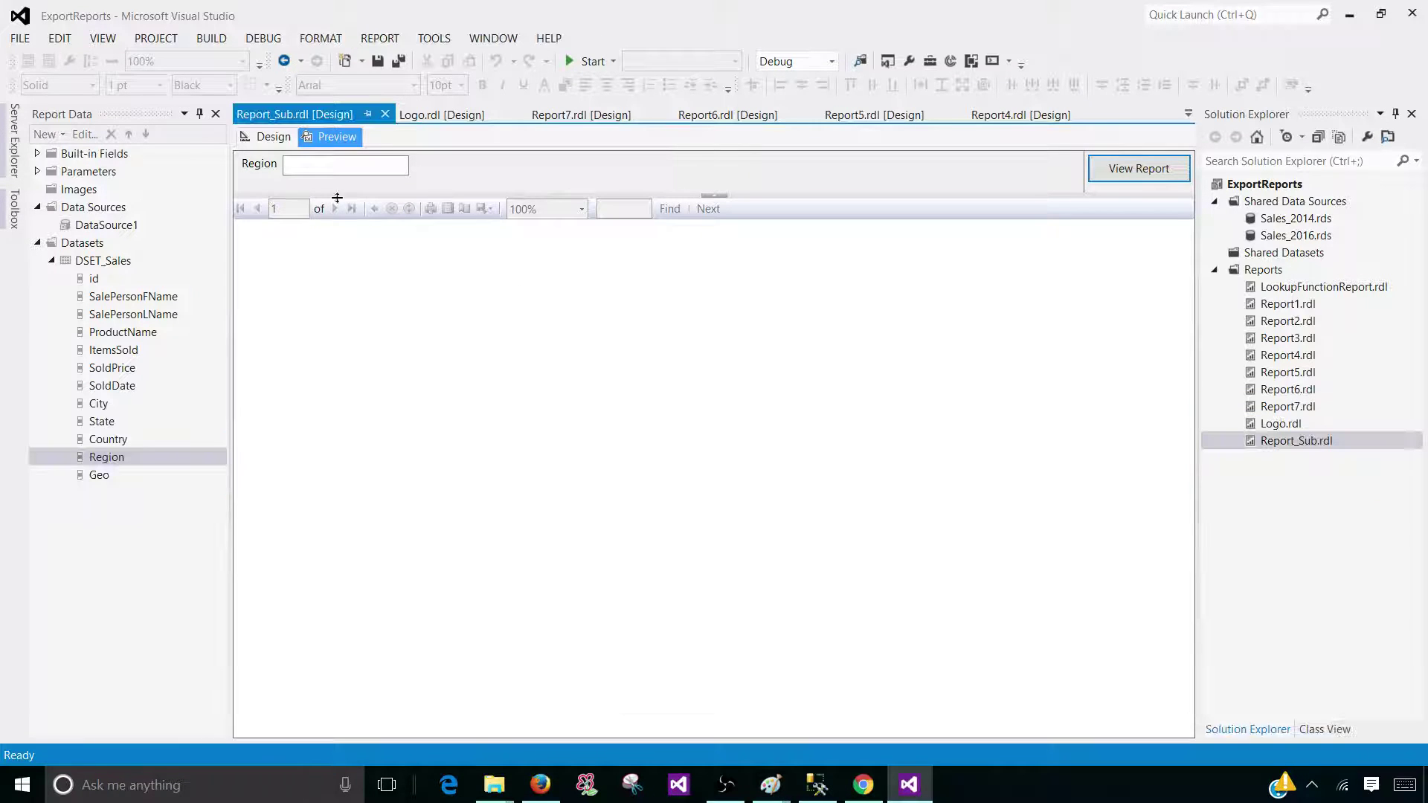
{"action": "left_click", "coordinate": [292, 165]}
{"action": "type", "text": "Asia"}
{"action": "key", "text": "Return"}
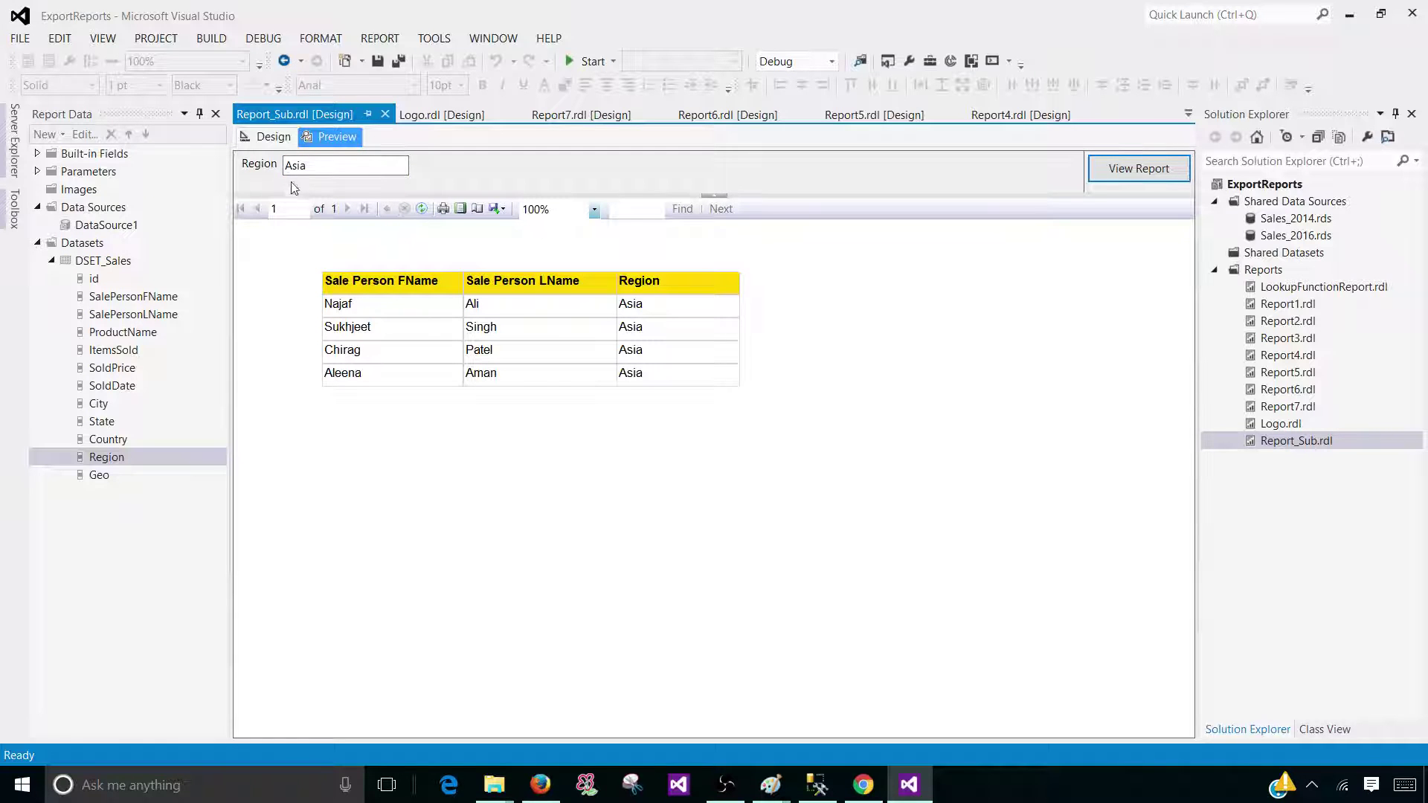
- Preview the report for the Europe region, and clear the Region parameter
{"action": "left_click_drag", "start_coordinate": [306, 165], "coordinate": [246, 168]}
{"action": "type", "text": "Europe"}
{"action": "key", "text": "Return"}
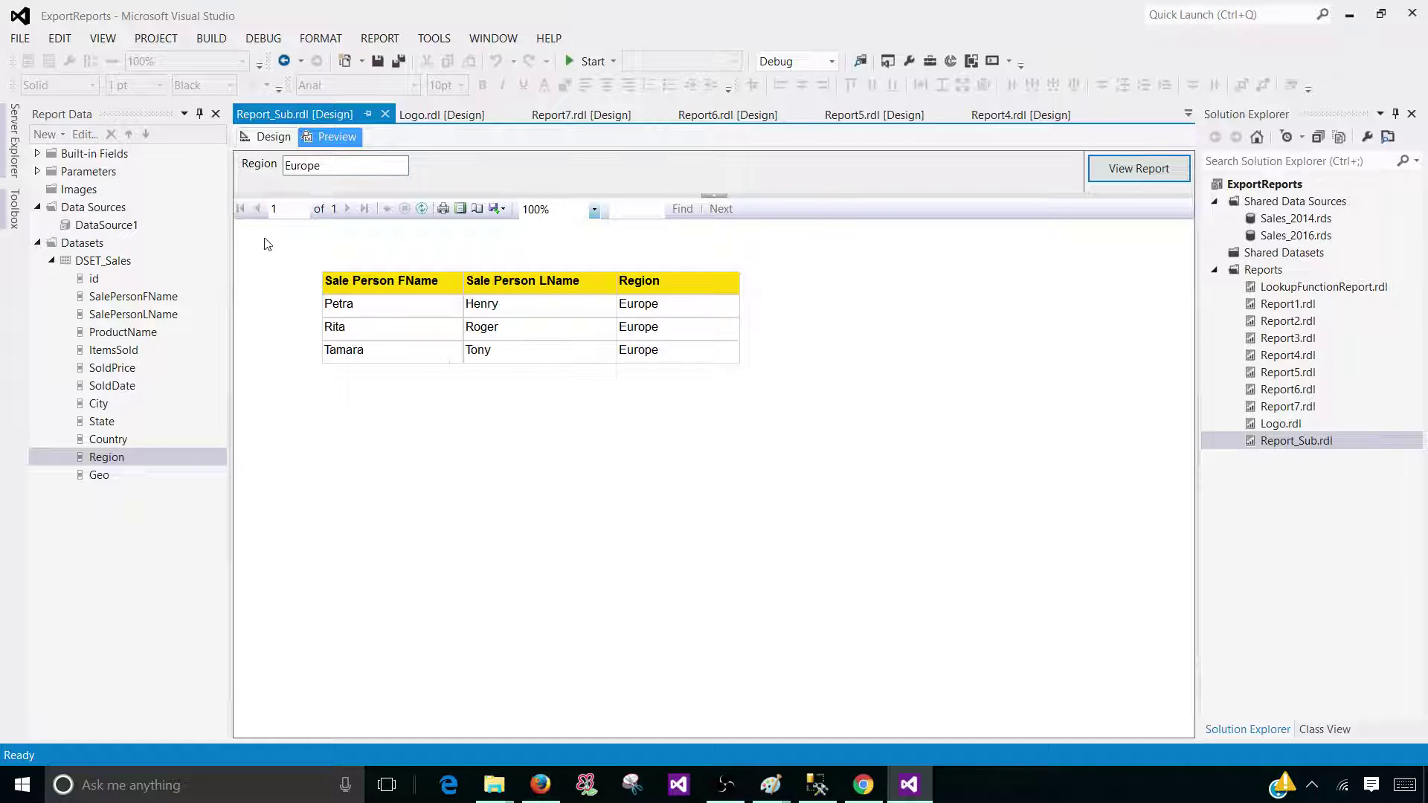
{"action": "left_click_drag", "start_coordinate": [350, 172], "coordinate": [229, 163]}
{"action": "key", "text": "BackSpace"}
- Return to the report design and examine the DSET_Sales dataset query's Region parameter filter, leaving the dataset unchanged
{"action": "left_click", "coordinate": [113, 270]}
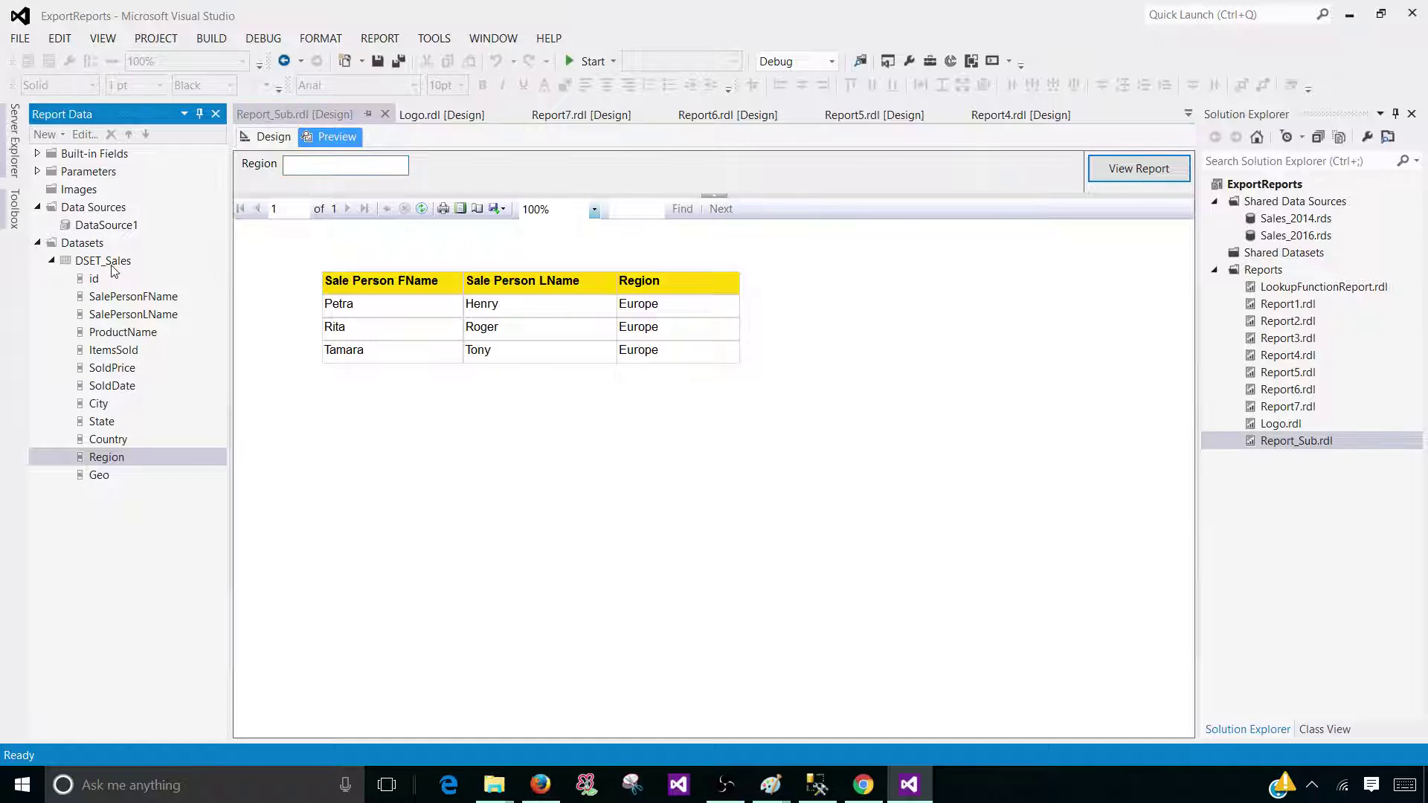
{"action": "left_click", "coordinate": [268, 136]}
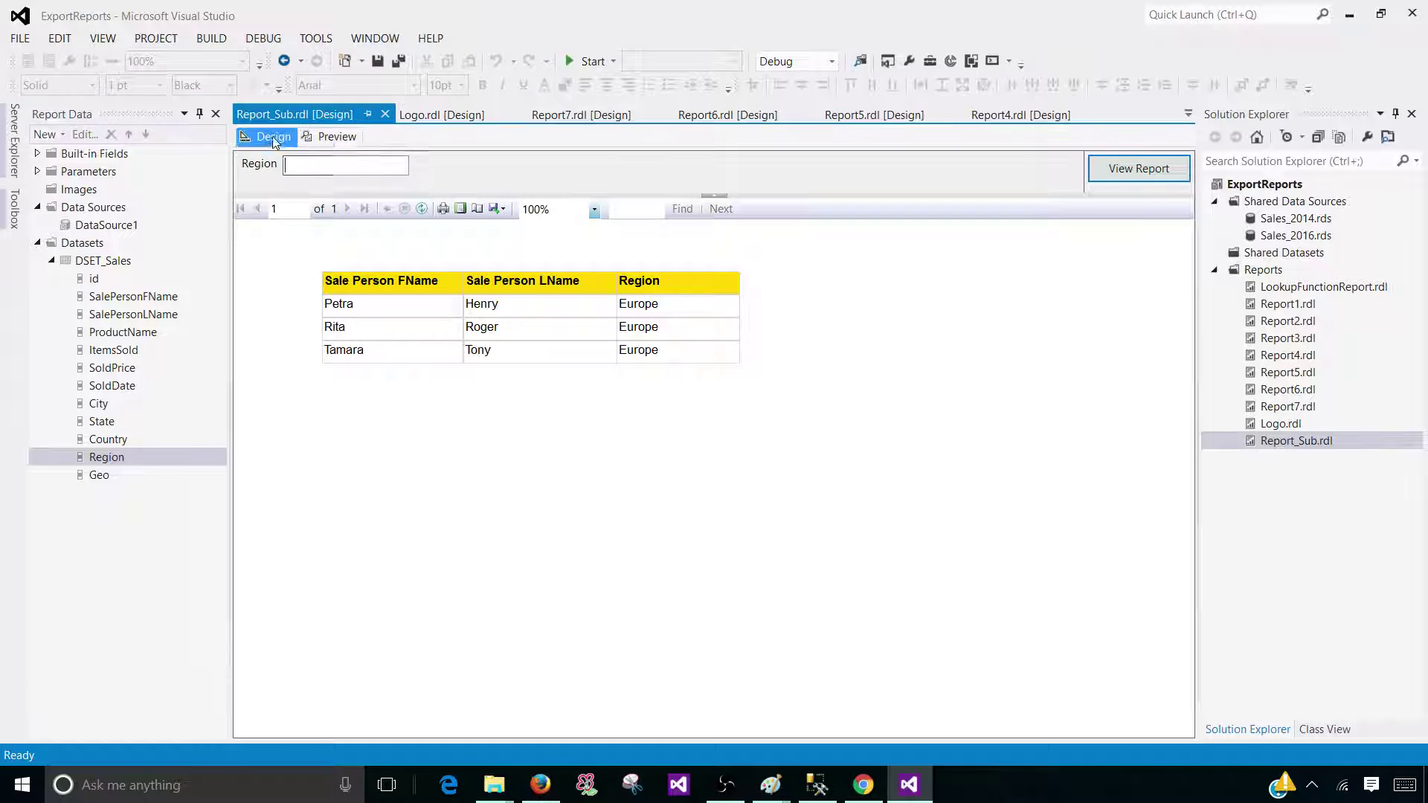
{"action": "left_click", "coordinate": [126, 267]}
{"action": "double_click", "coordinate": [125, 264]}
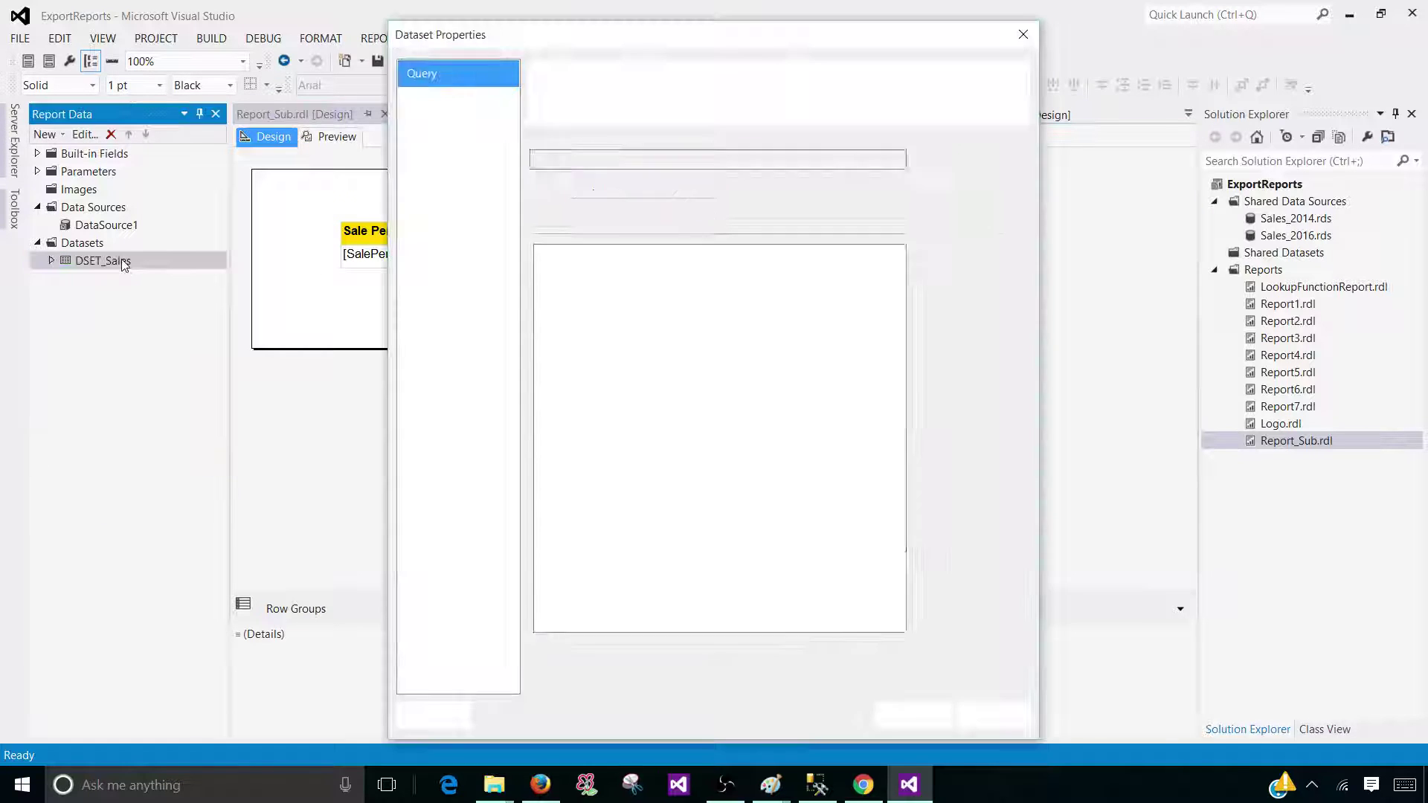
{"action": "left_click", "coordinate": [637, 412]}
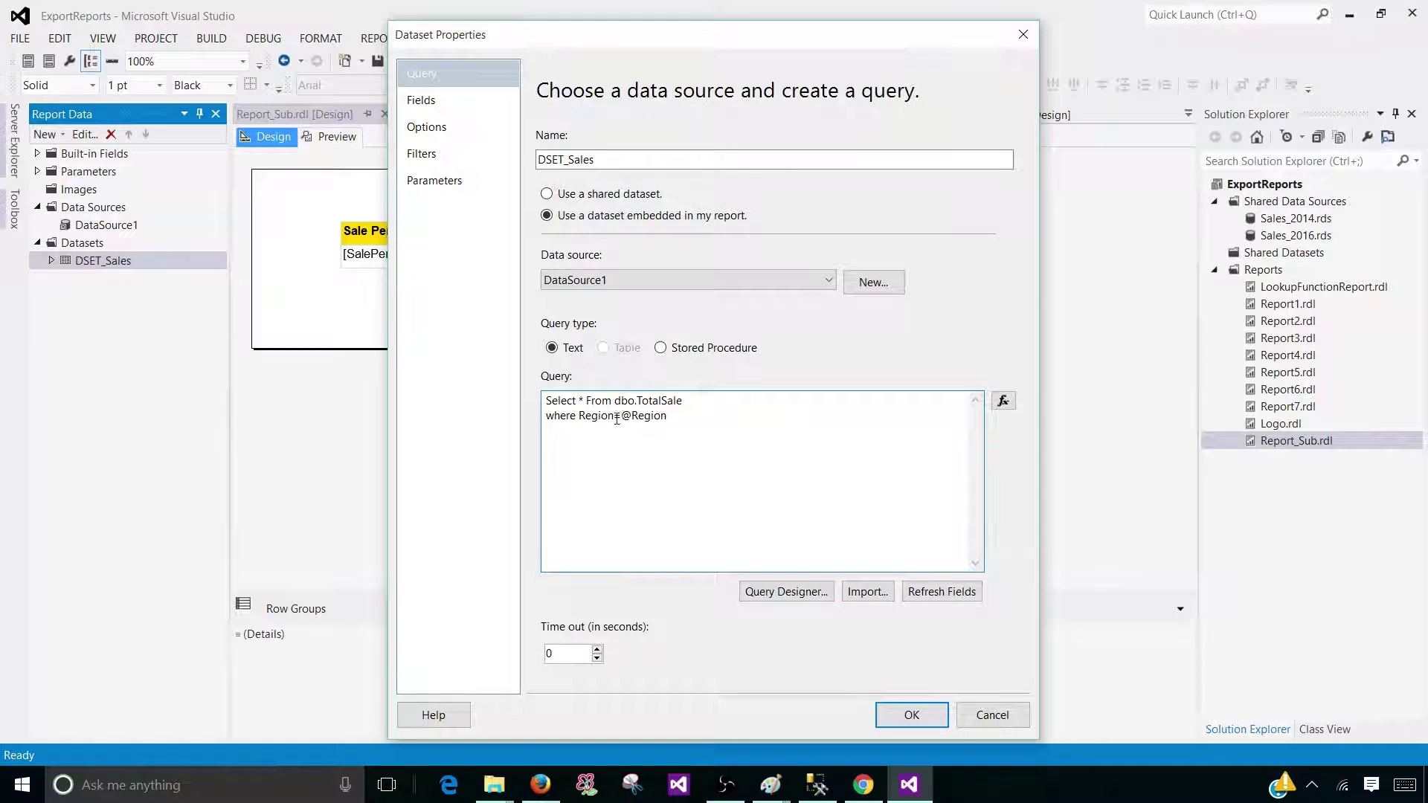
{"action": "left_click_drag", "start_coordinate": [621, 415], "coordinate": [670, 414]}
{"action": "left_click", "coordinate": [992, 715]}
- Switch to Report Manager in Chrome and run Report_Sub from the Export_Reports_Demo folder for the Asia region
{"action": "left_click", "coordinate": [863, 784]}
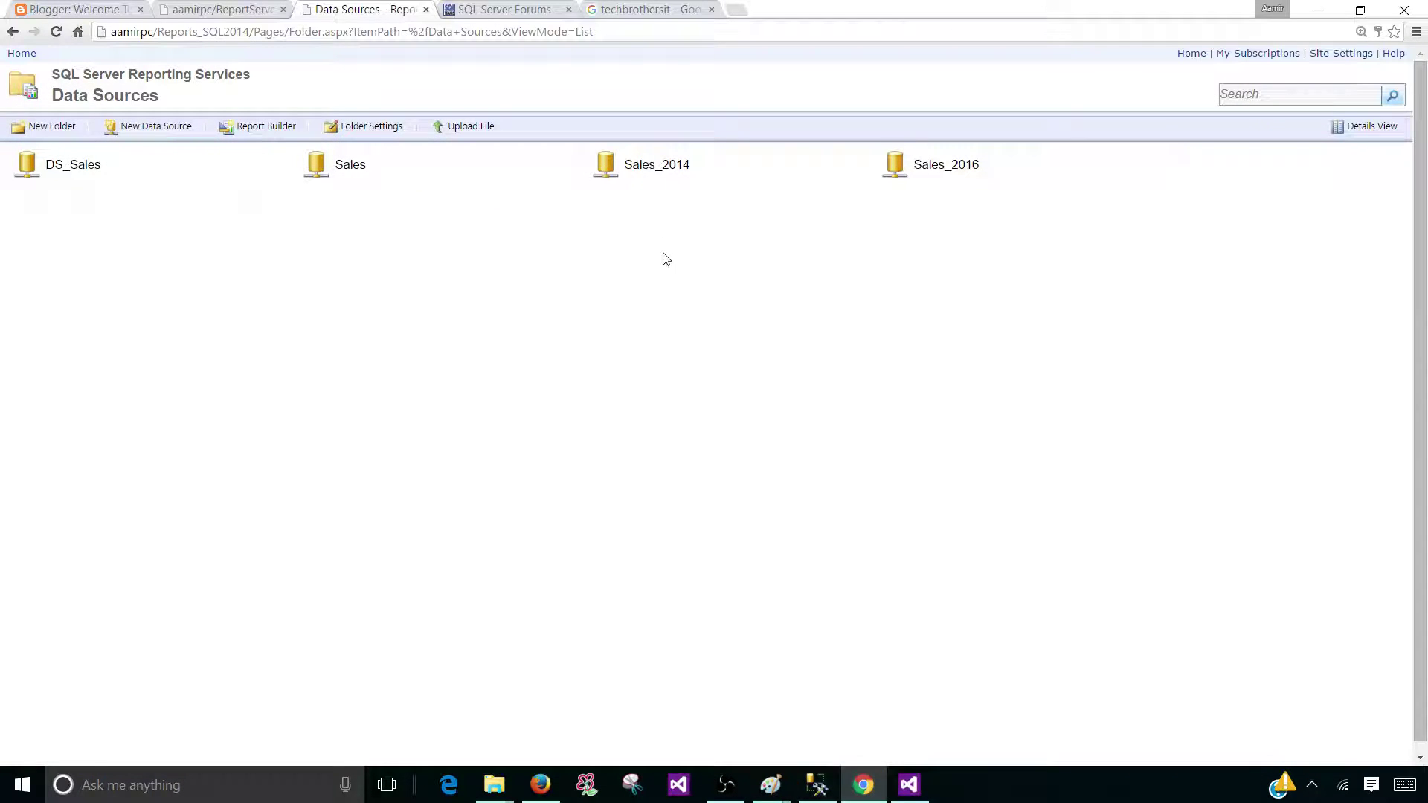
{"action": "left_click", "coordinate": [29, 54]}
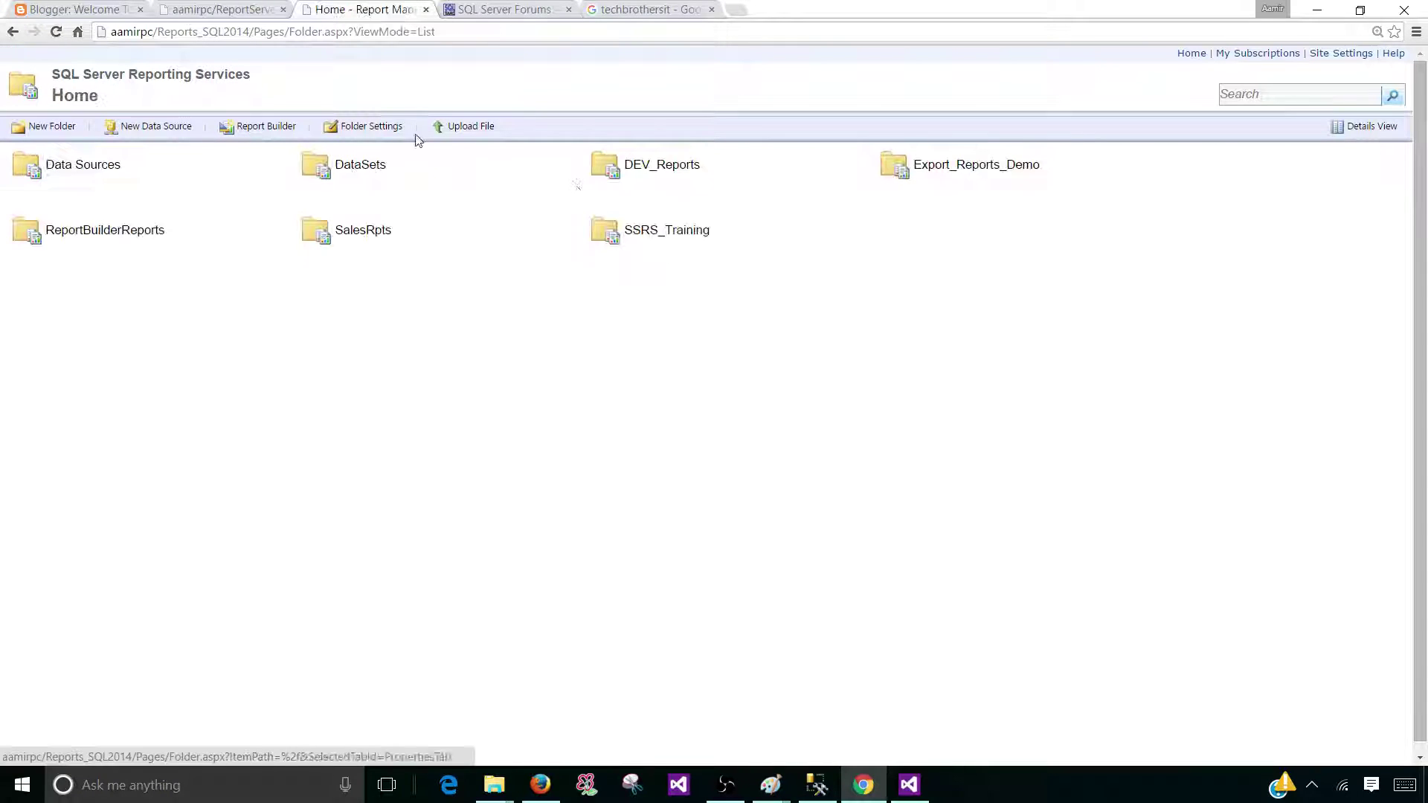
{"action": "left_click", "coordinate": [969, 167]}
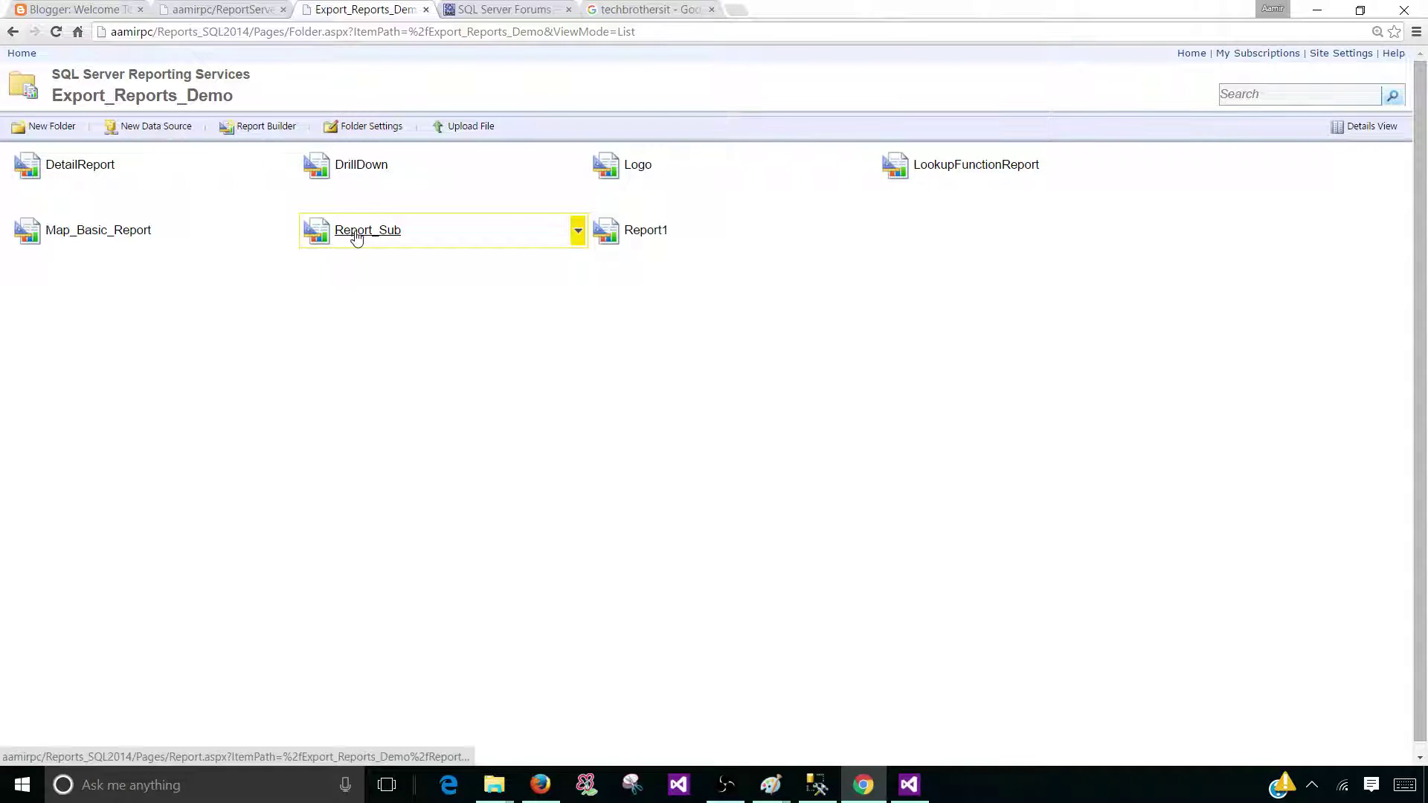
{"action": "left_click", "coordinate": [356, 237]}
{"action": "left_click", "coordinate": [133, 86]}
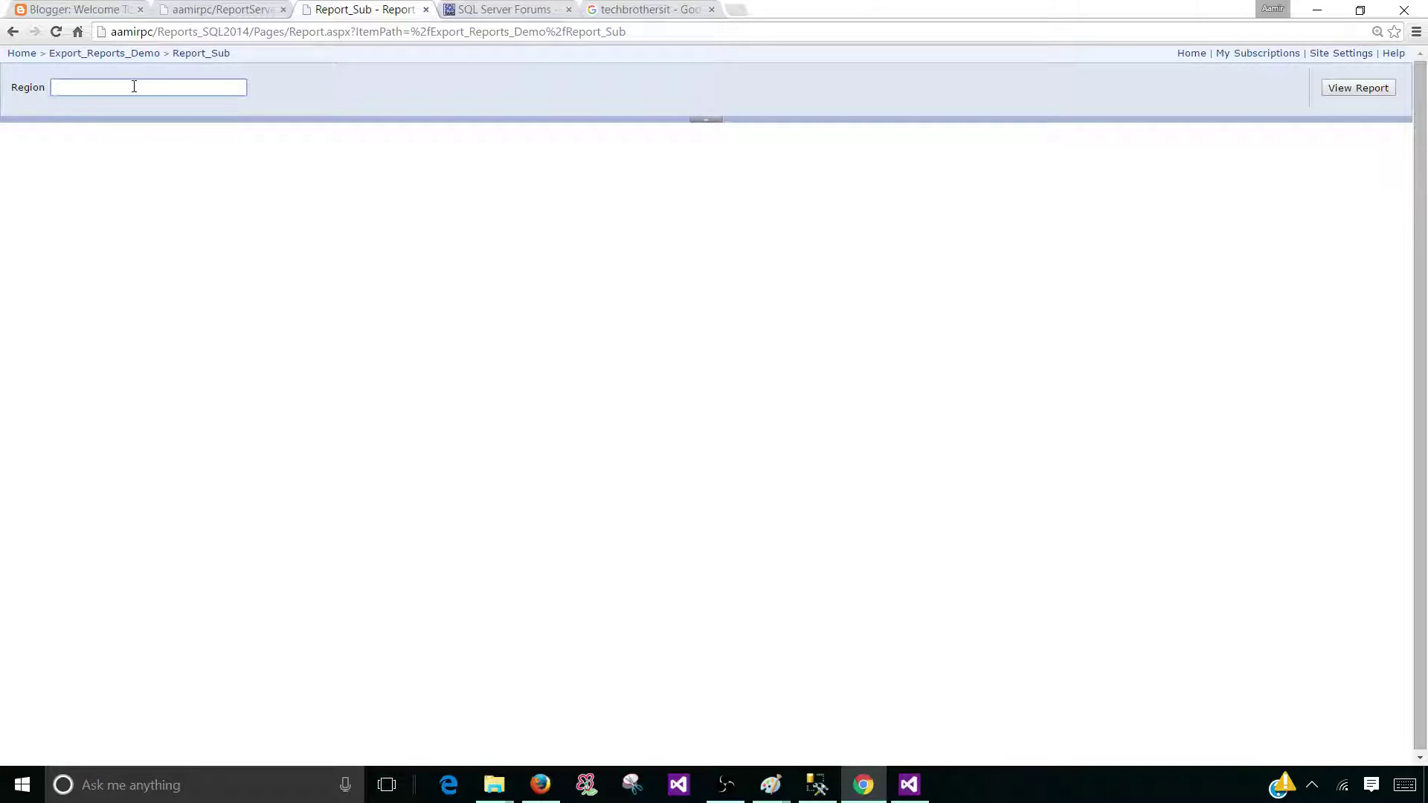
{"action": "type", "text": "Asia"}
{"action": "key", "text": "Return"}
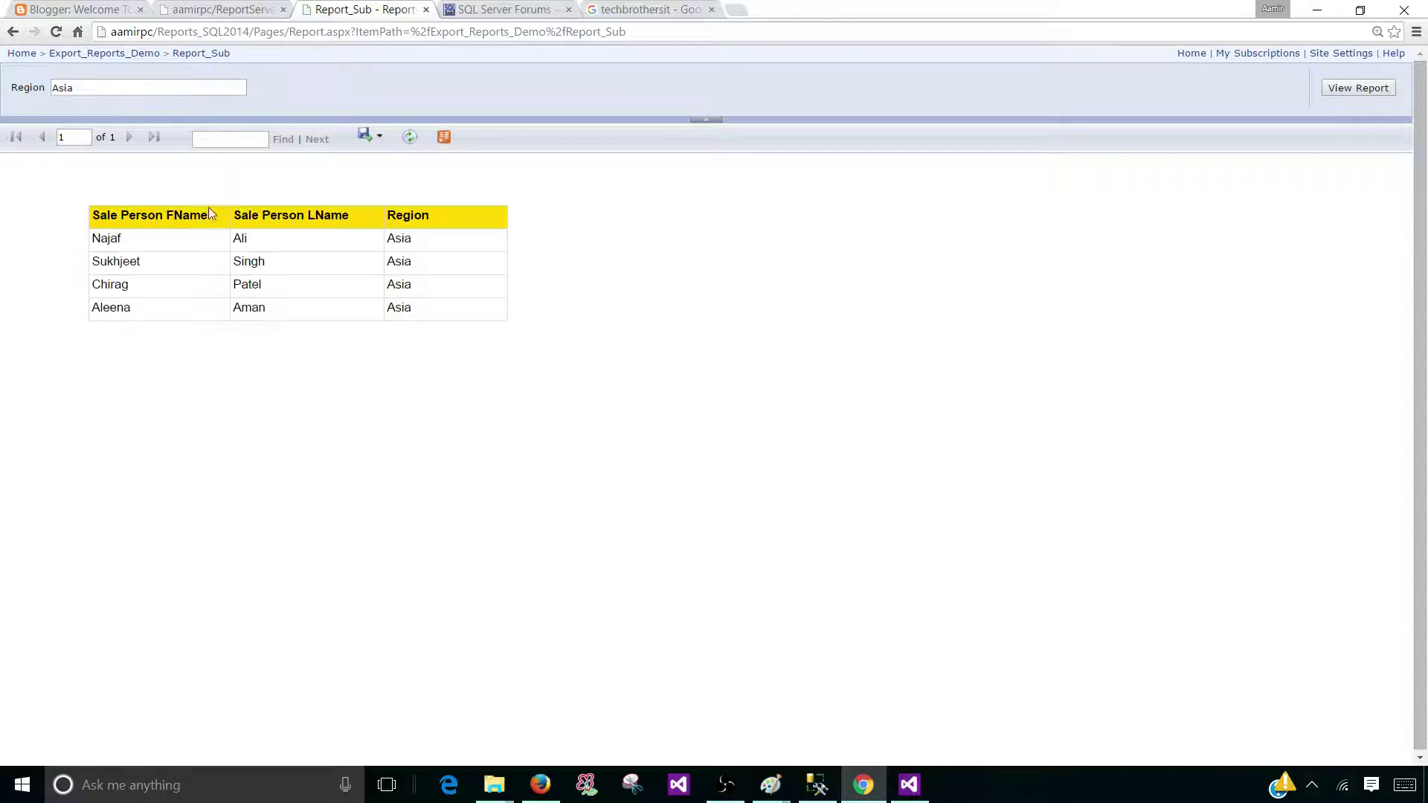
- Run the report for the North America region and examine the Region values in its rows
{"action": "double_click", "coordinate": [95, 89]}
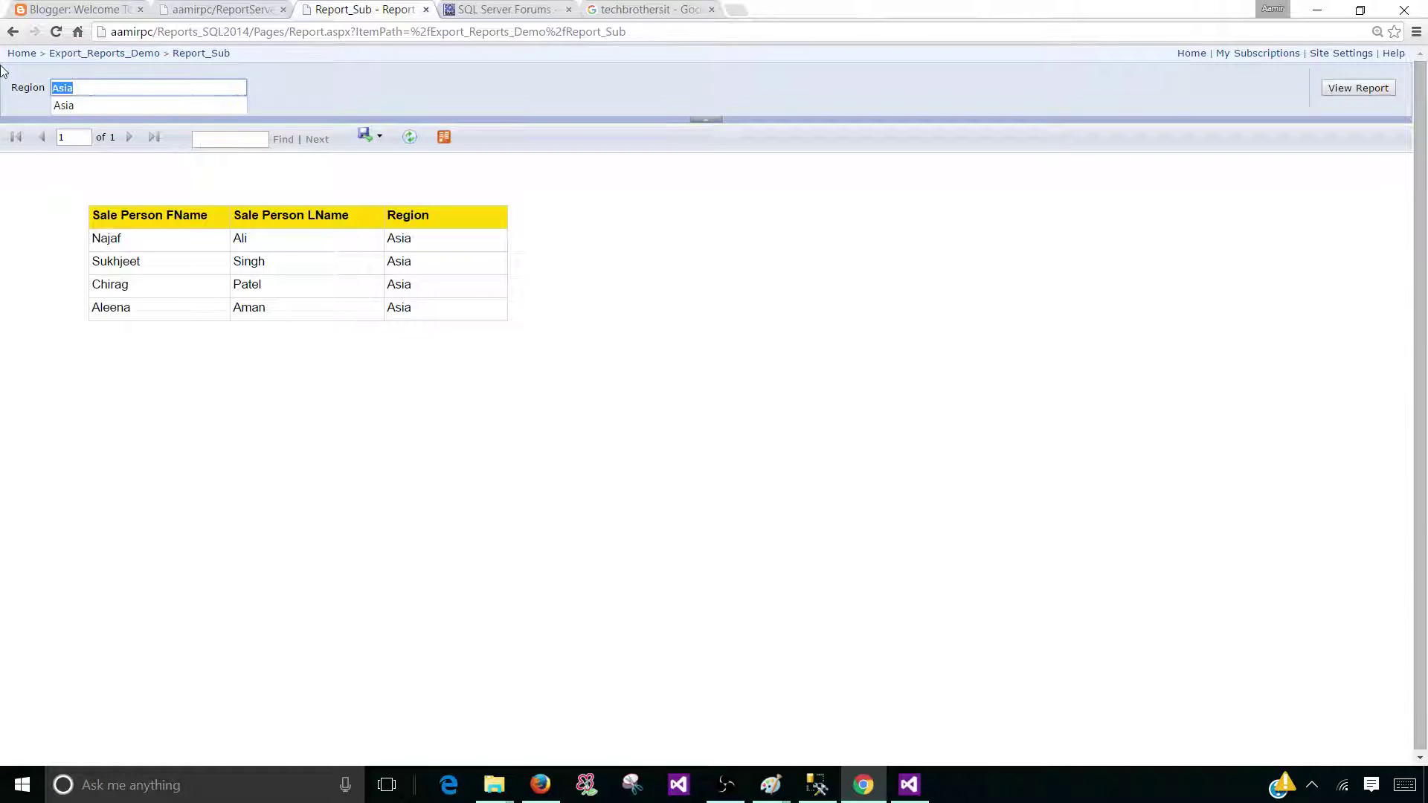
{"action": "key", "text": "BackSpace"}
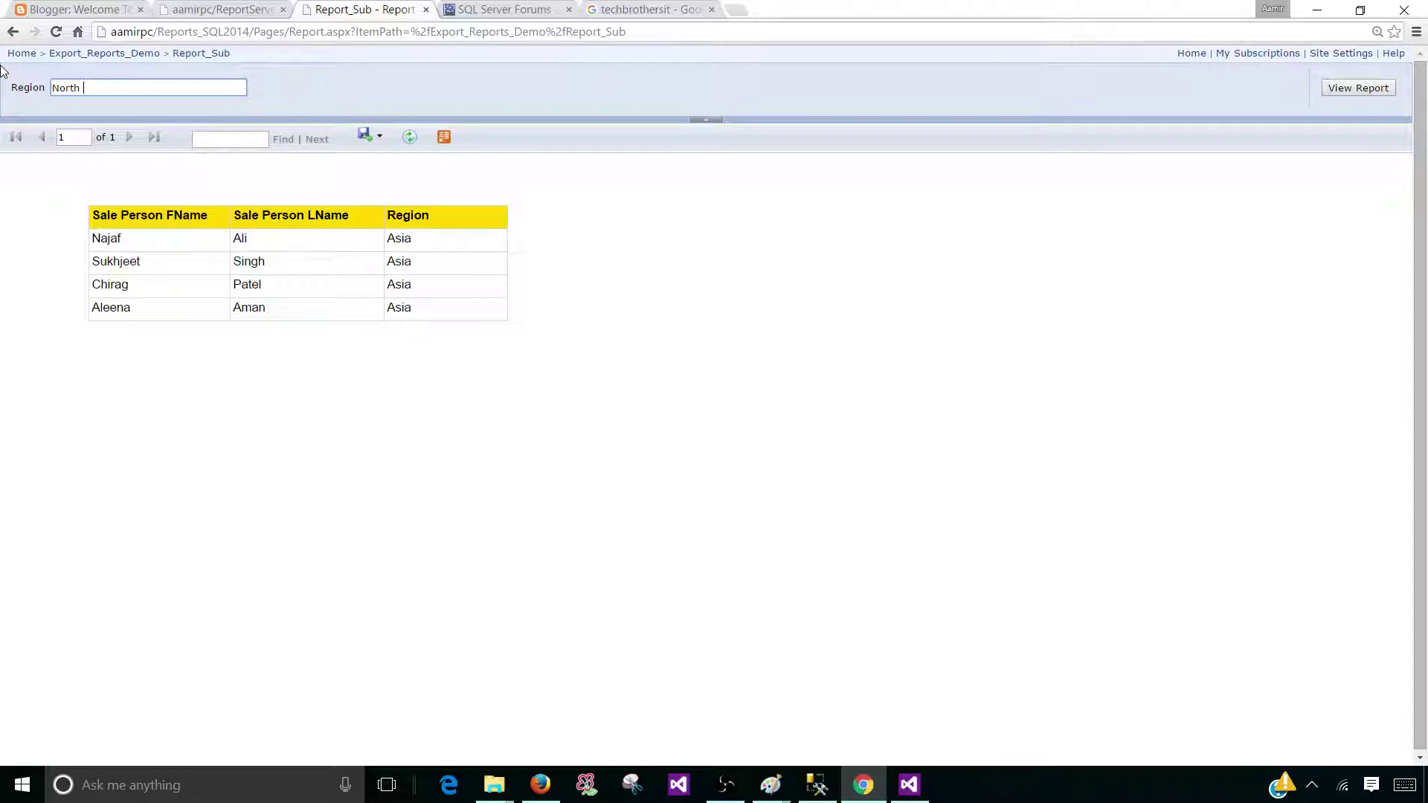
{"action": "key", "text": "Return"}
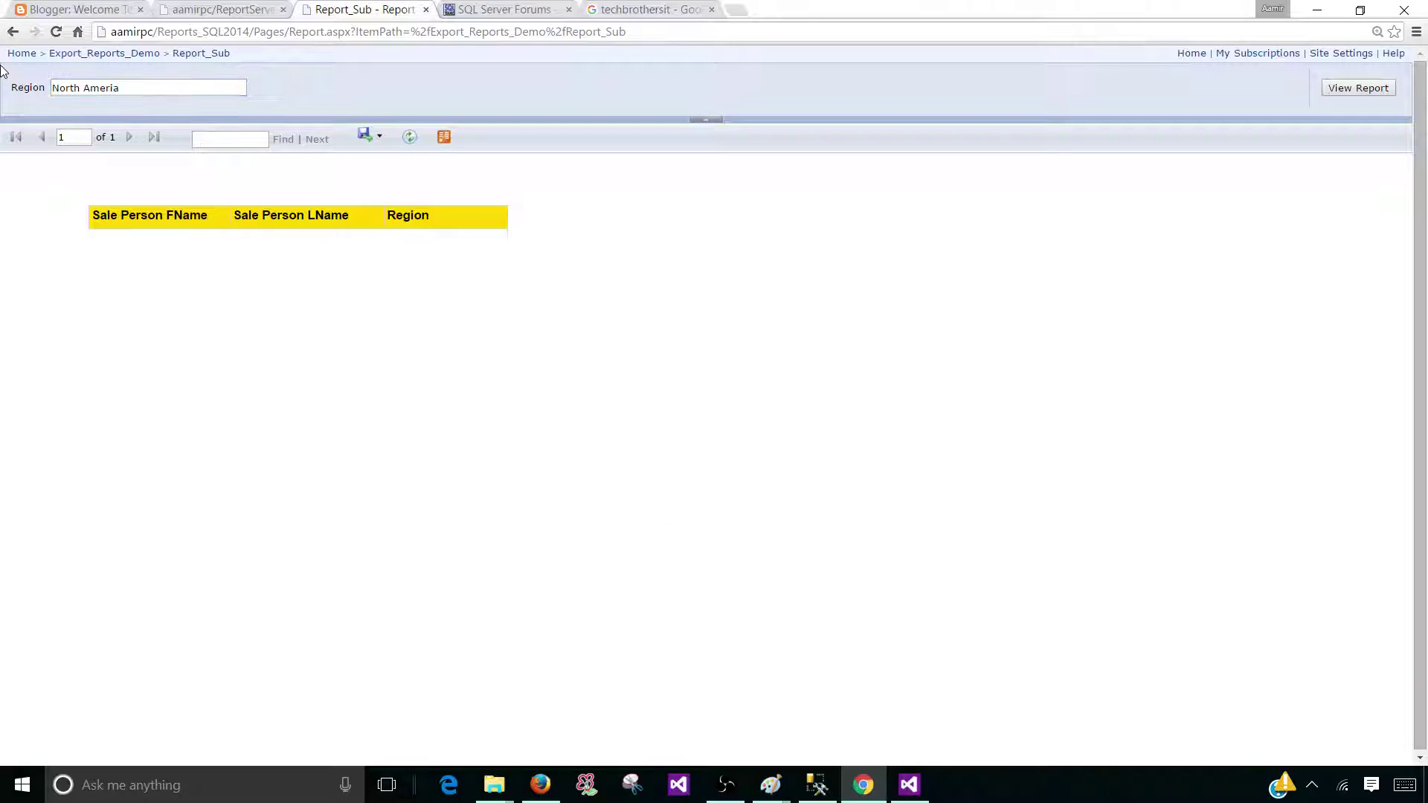
{"action": "left_click", "coordinate": [114, 88]}
{"action": "key", "text": "Return"}
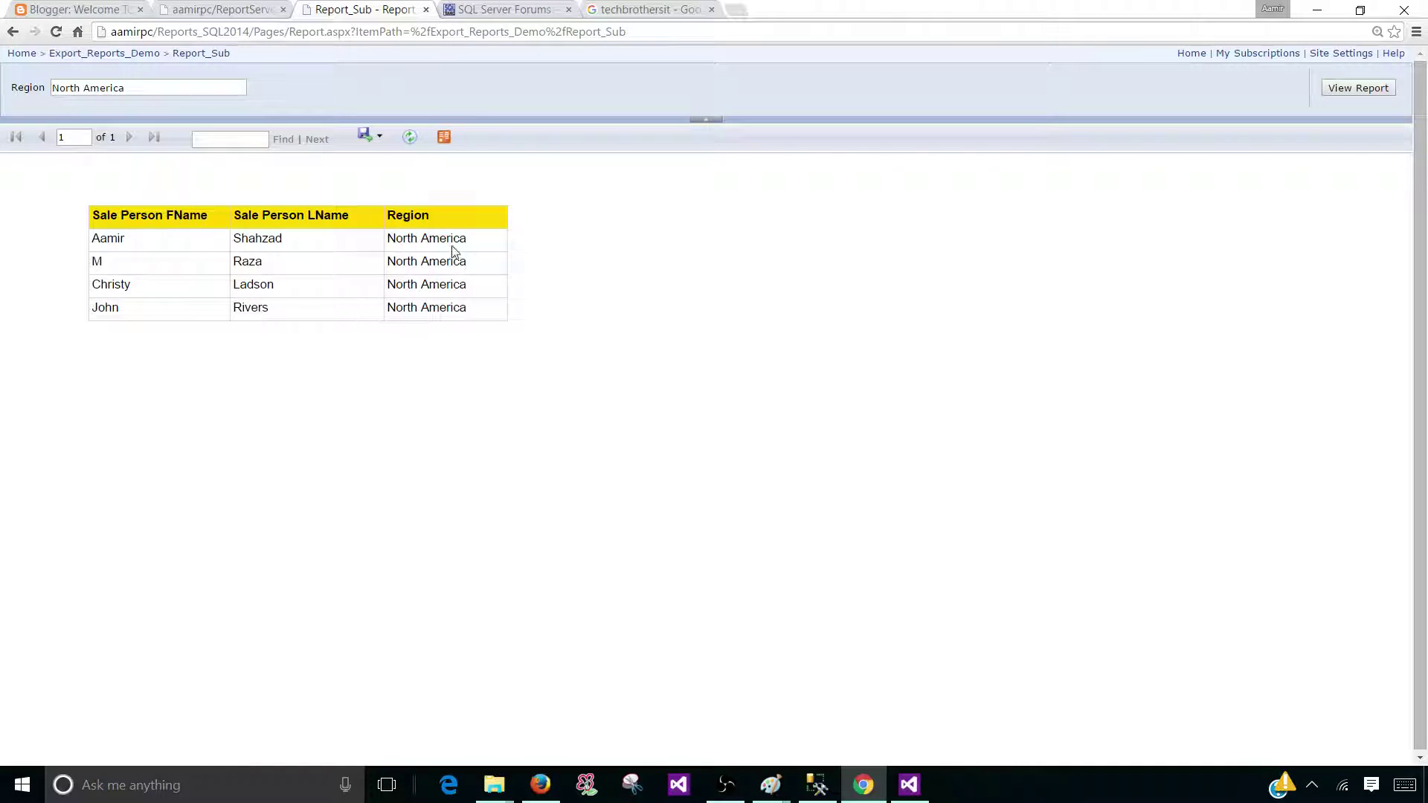
{"action": "left_click_drag", "start_coordinate": [392, 237], "coordinate": [549, 318]}
{"action": "left_click", "coordinate": [549, 318]}
- Open the subscription management page of Report_Sub and try to create a new subscription
{"action": "left_click", "coordinate": [93, 54]}
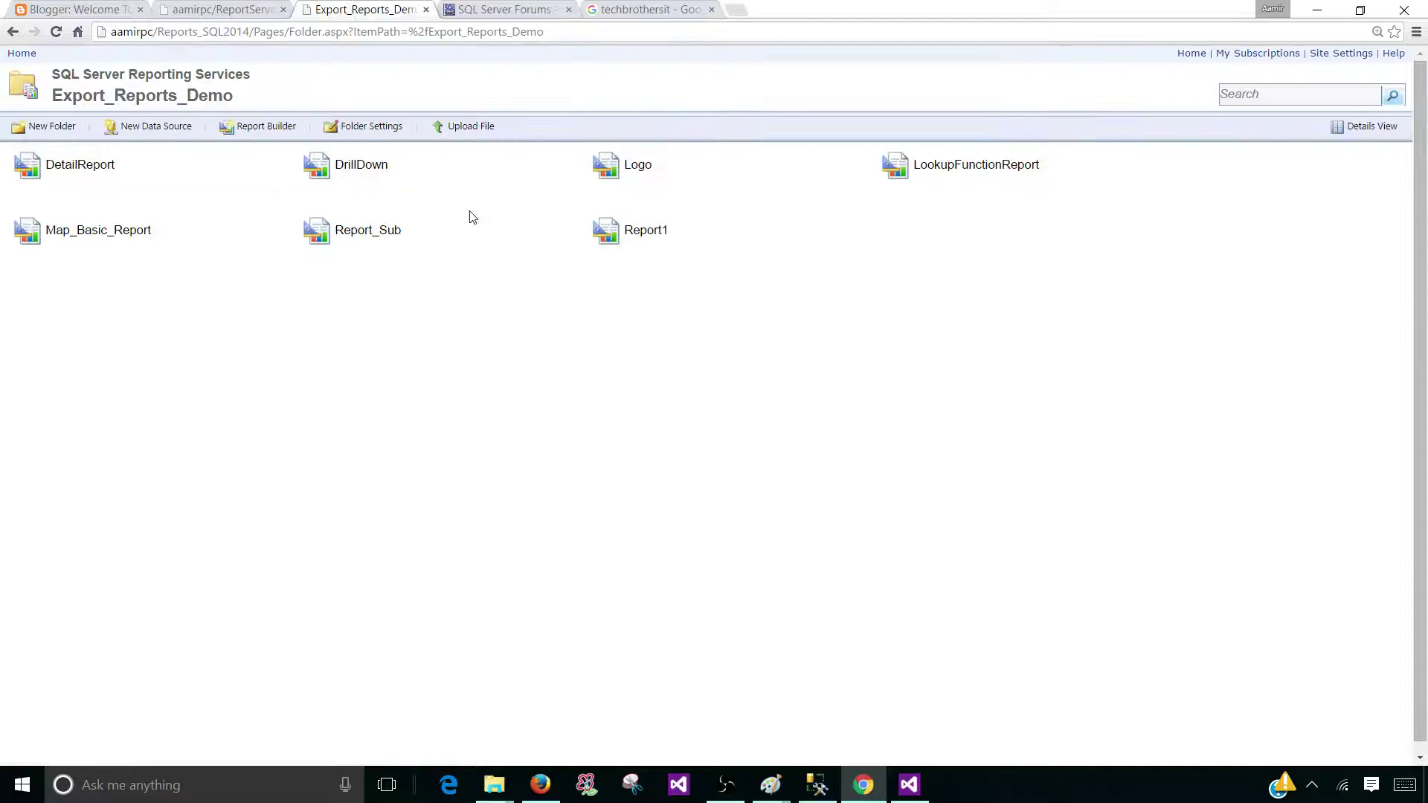
{"action": "left_click", "coordinate": [578, 232]}
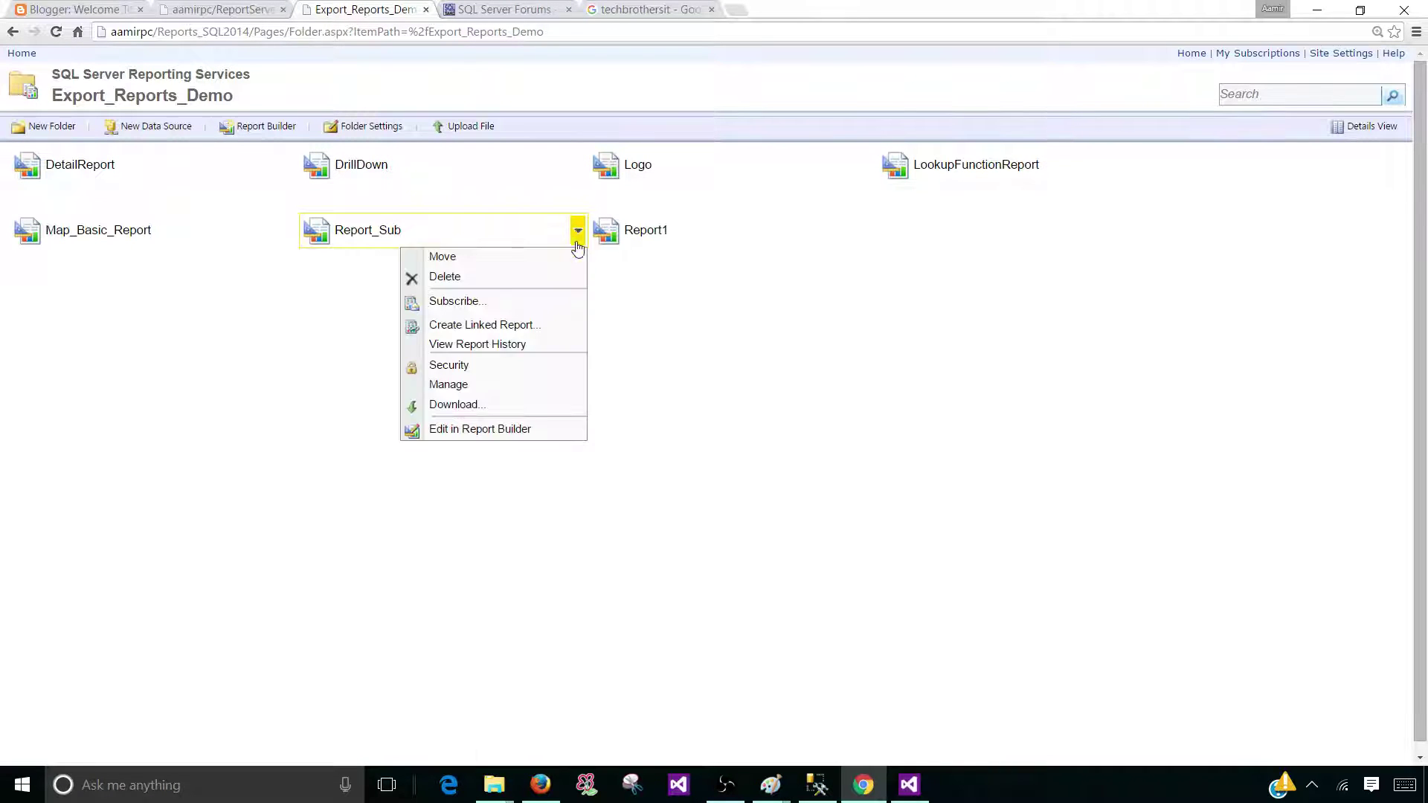
{"action": "left_click", "coordinate": [458, 386]}
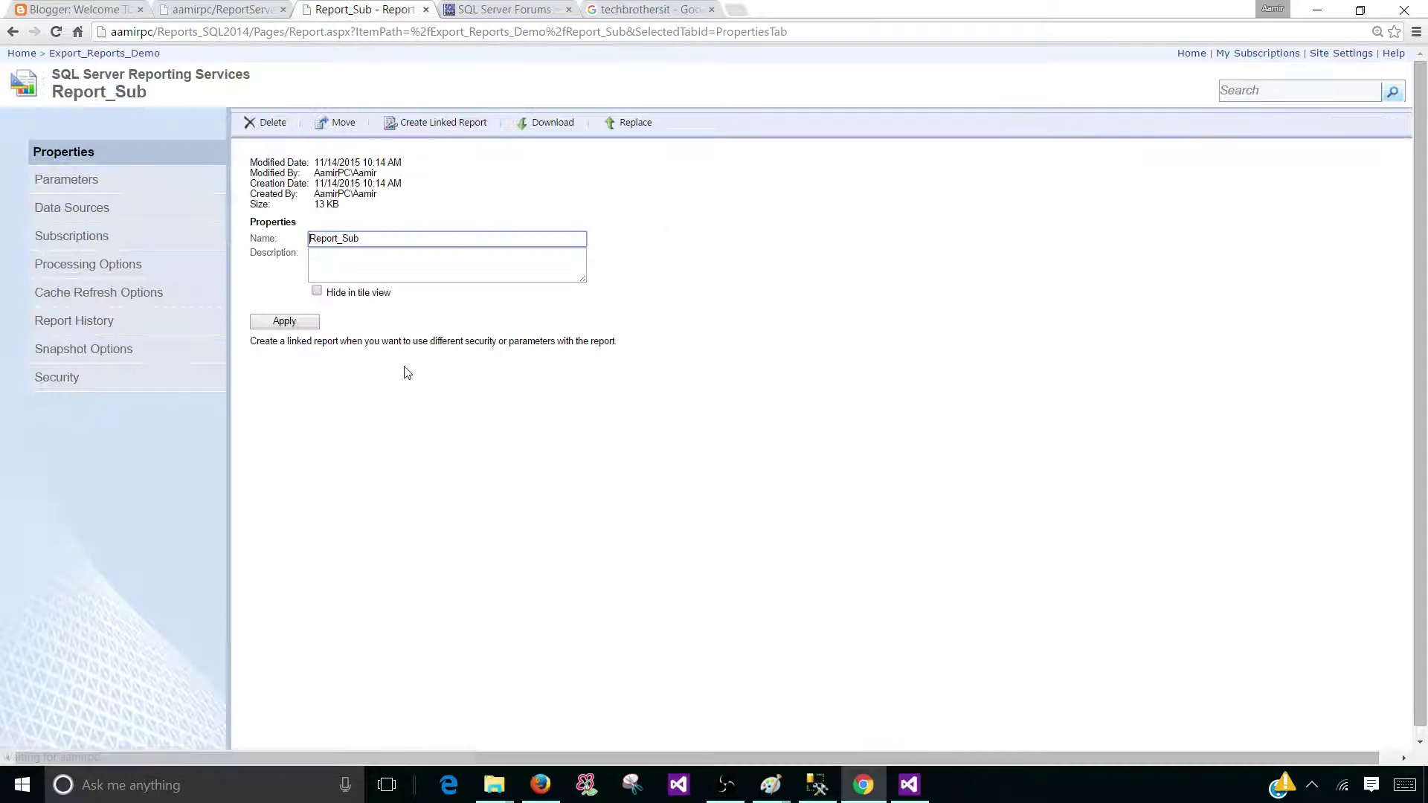
{"action": "left_click", "coordinate": [94, 243]}
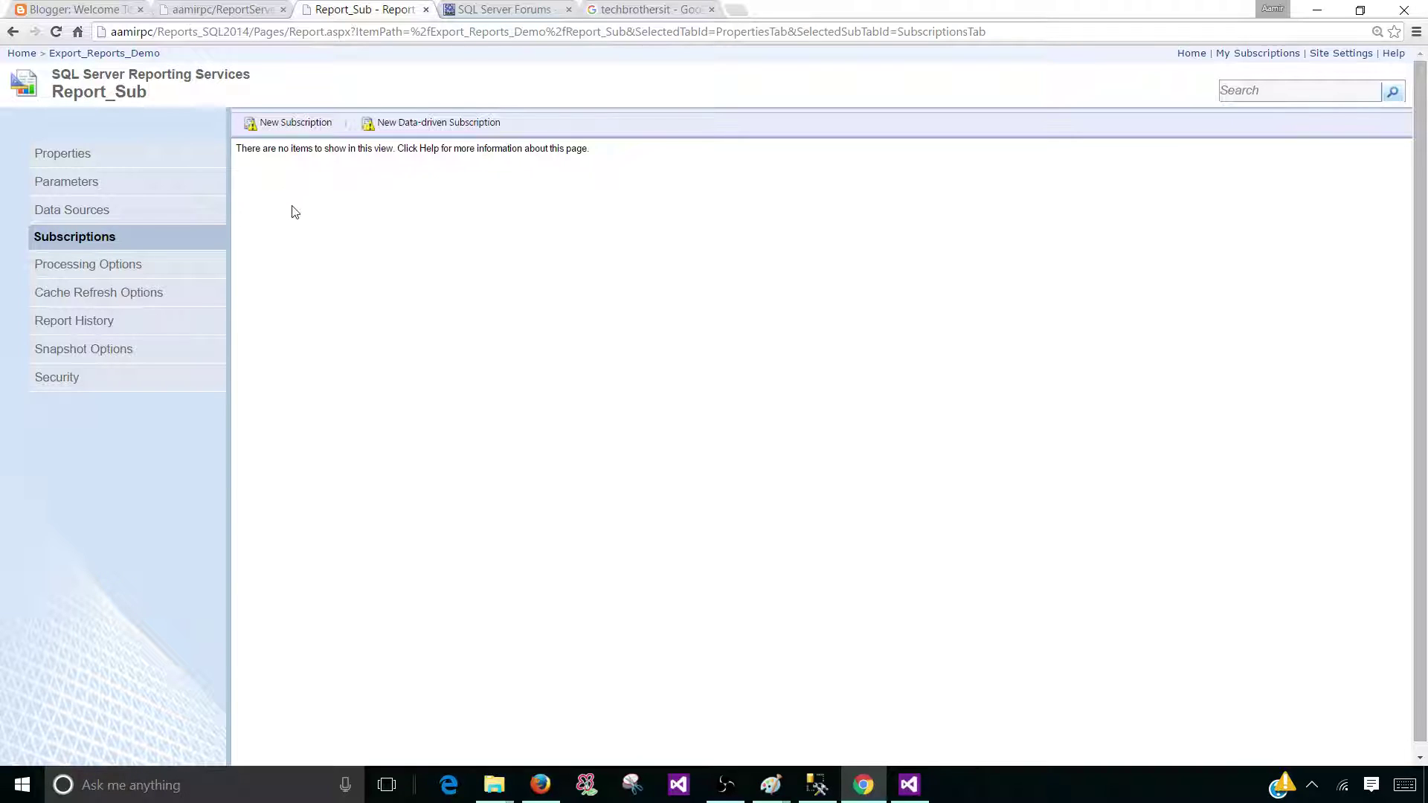
{"action": "left_click", "coordinate": [282, 130]}
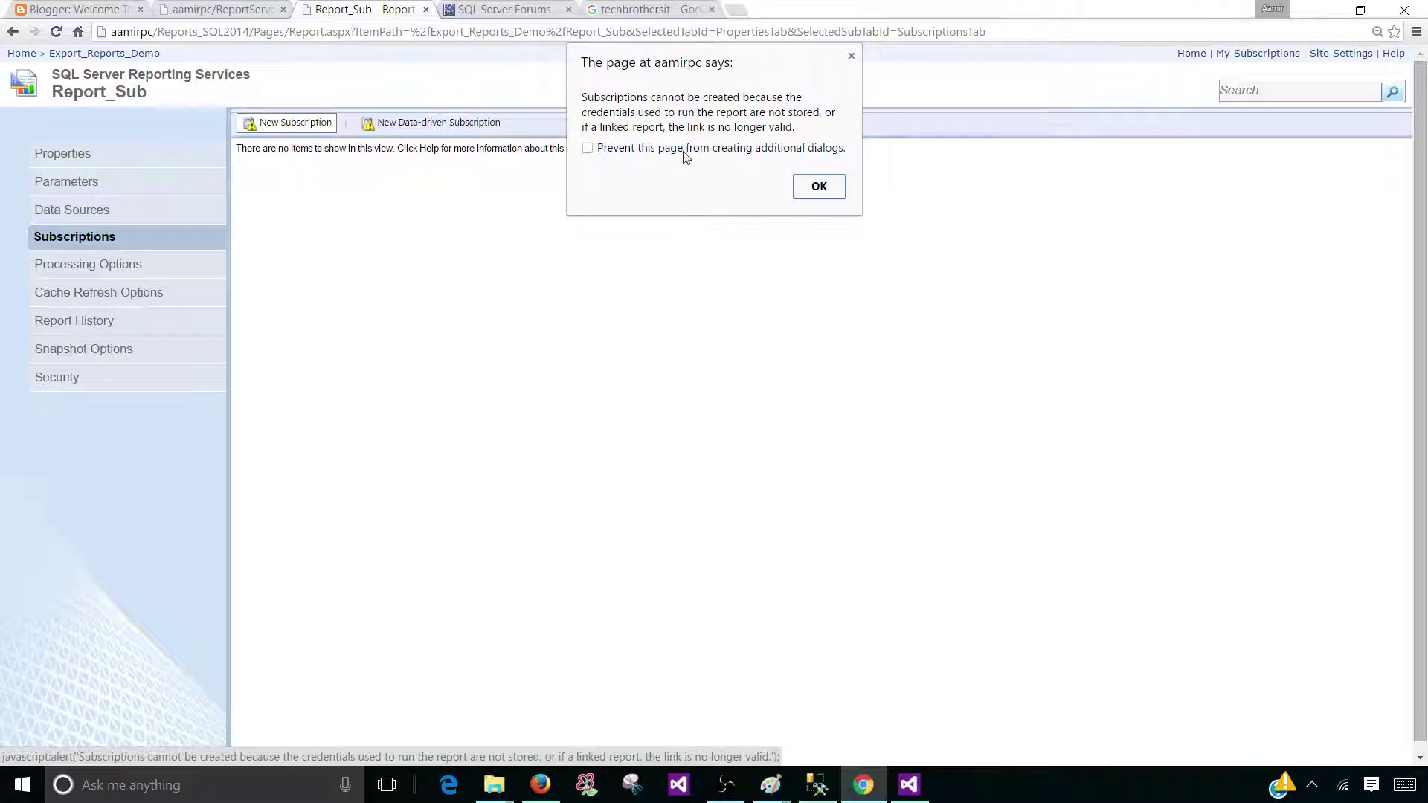
{"action": "left_click", "coordinate": [850, 56]}
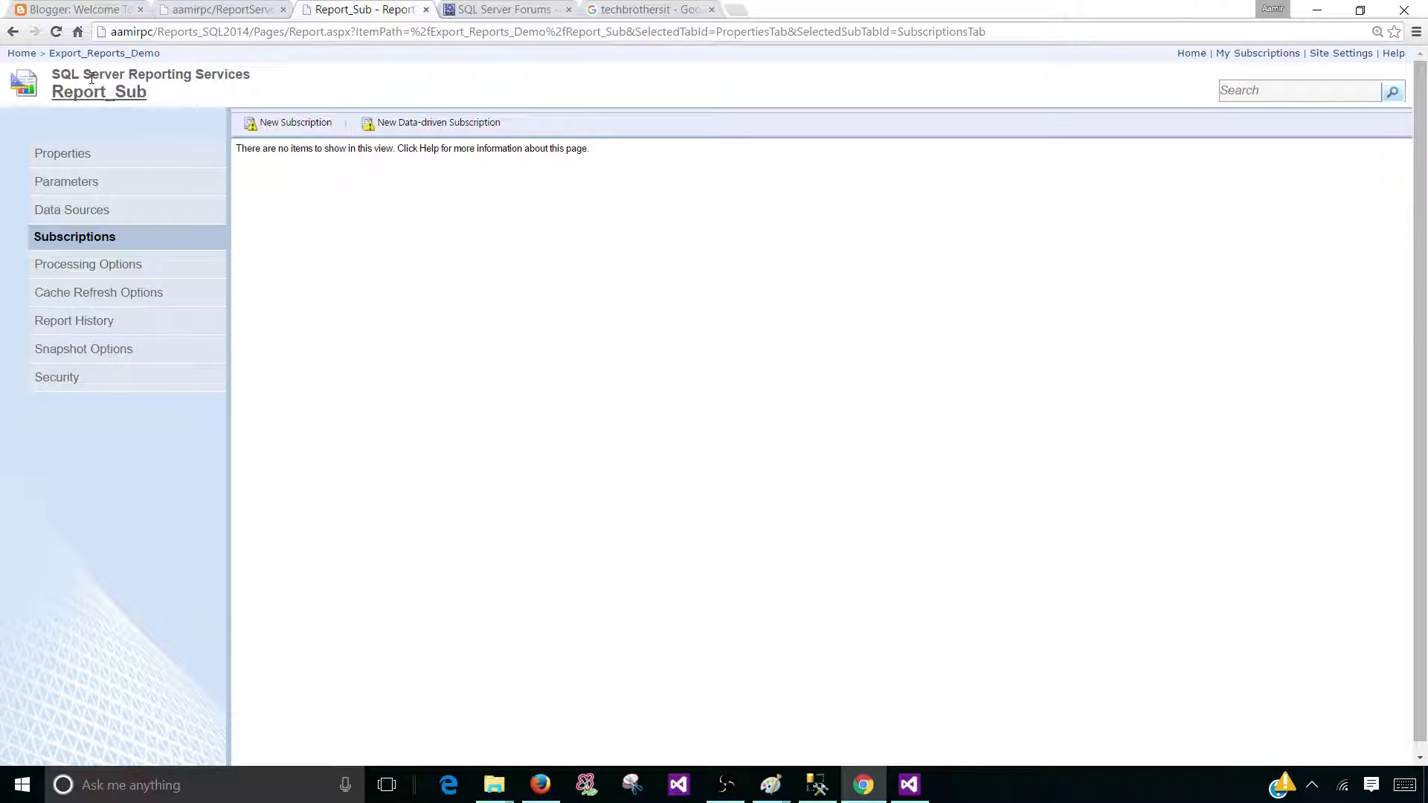
- Go back to the Export_Reports_Demo folder and rerun Report_Sub with Region set to Asia
{"action": "left_click", "coordinate": [115, 54]}
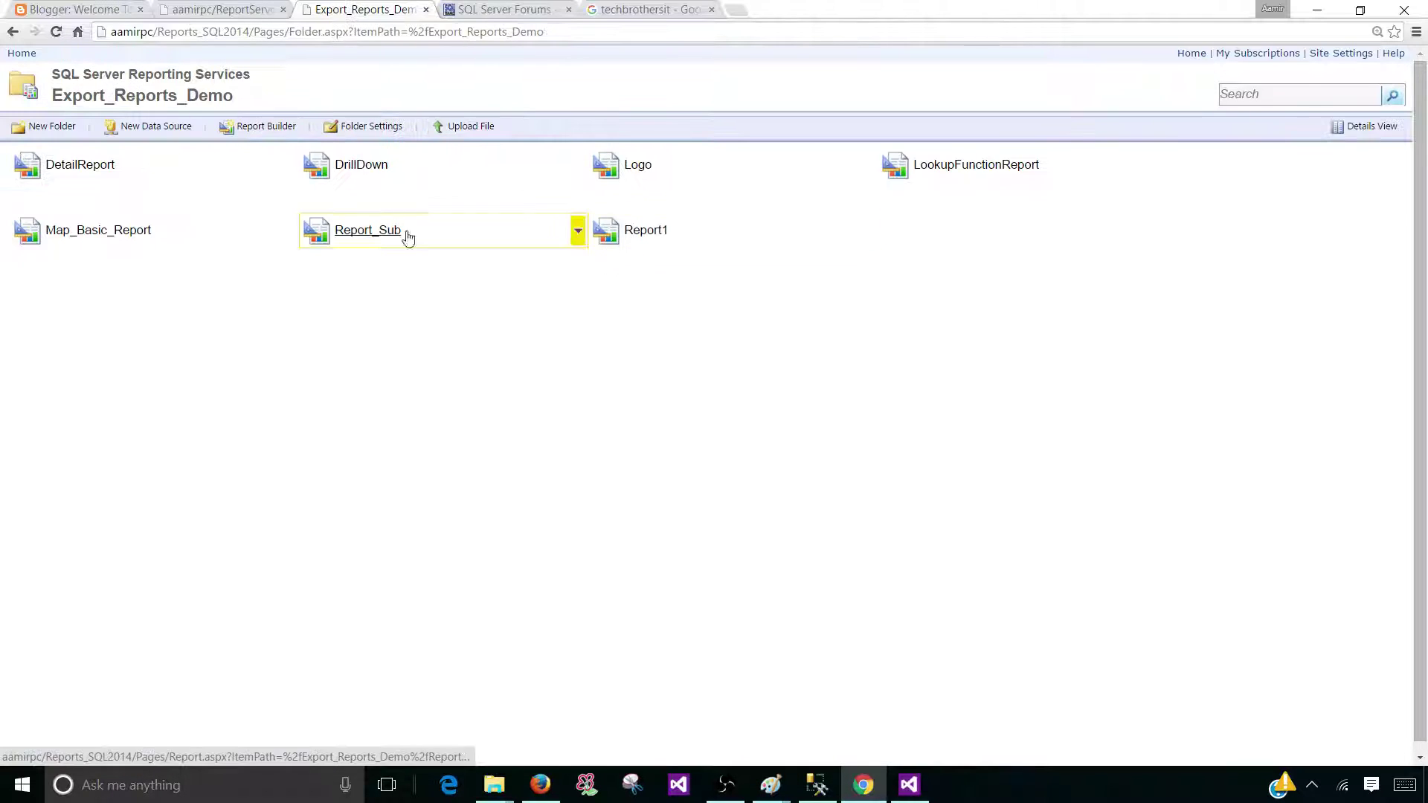
{"action": "left_click", "coordinate": [358, 231]}
{"action": "left_click", "coordinate": [129, 85]}
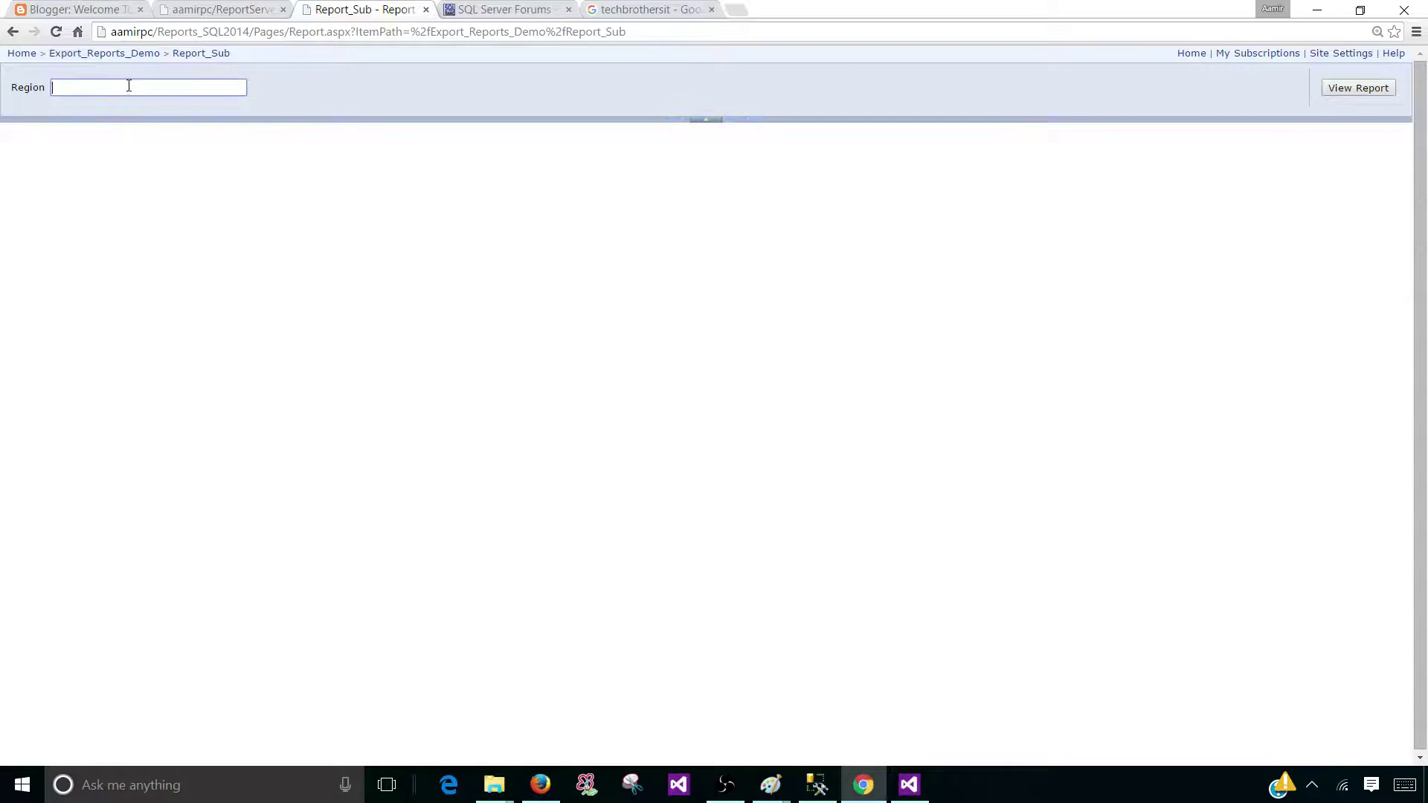
{"action": "type", "text": "Asia"}
{"action": "key", "text": "Return"}
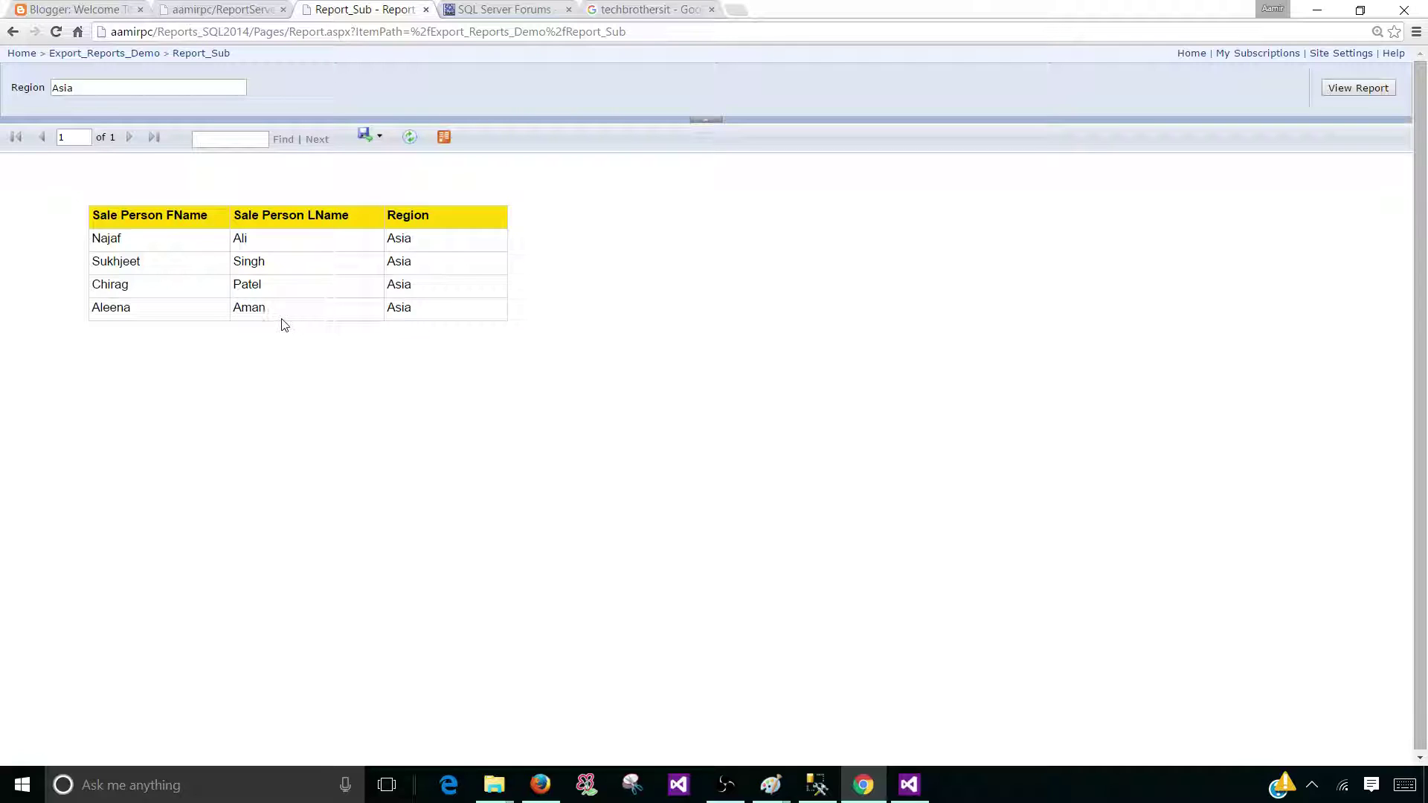
- Open the data source settings of Report_Sub and examine which shared data source and folder it uses
{"action": "left_click", "coordinate": [70, 55]}
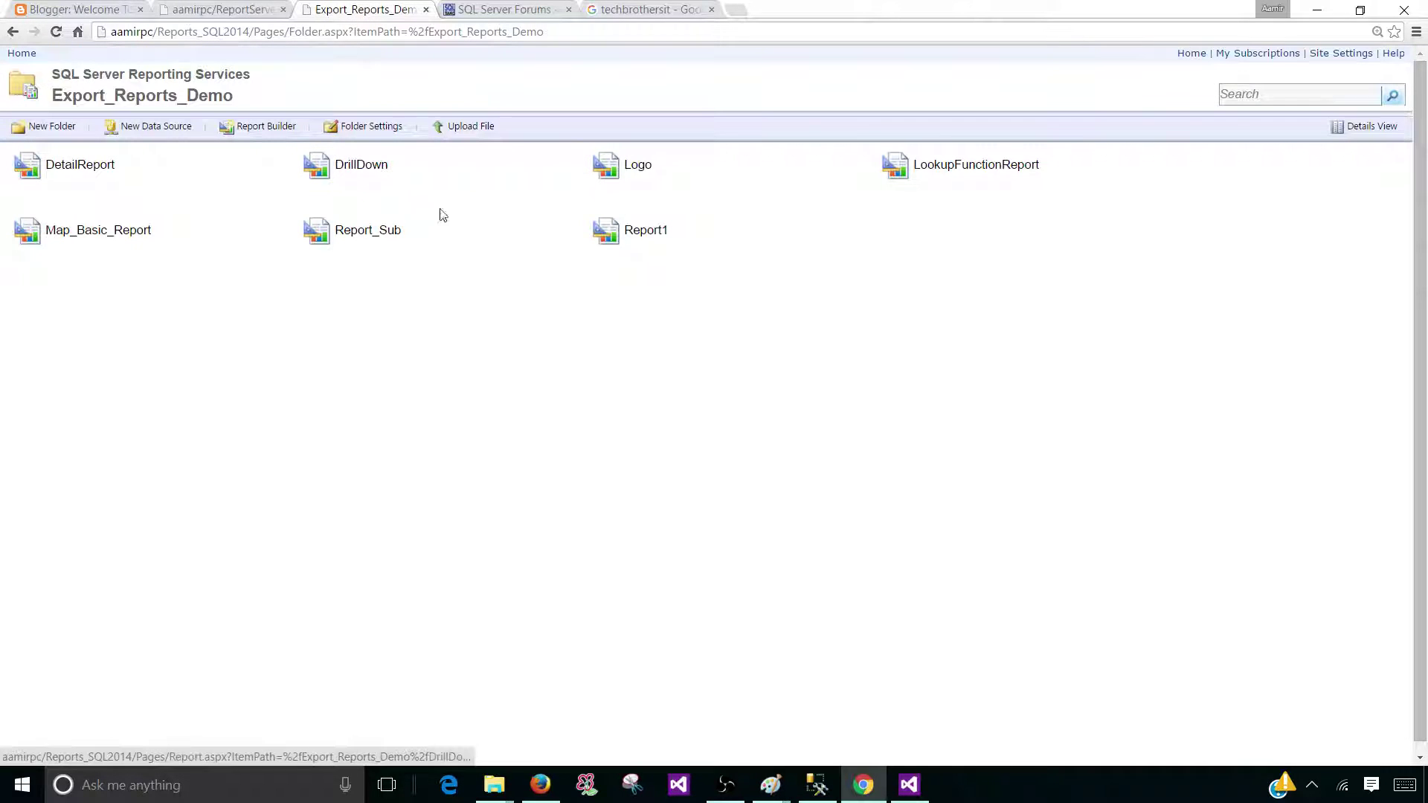
{"action": "left_click", "coordinate": [578, 230]}
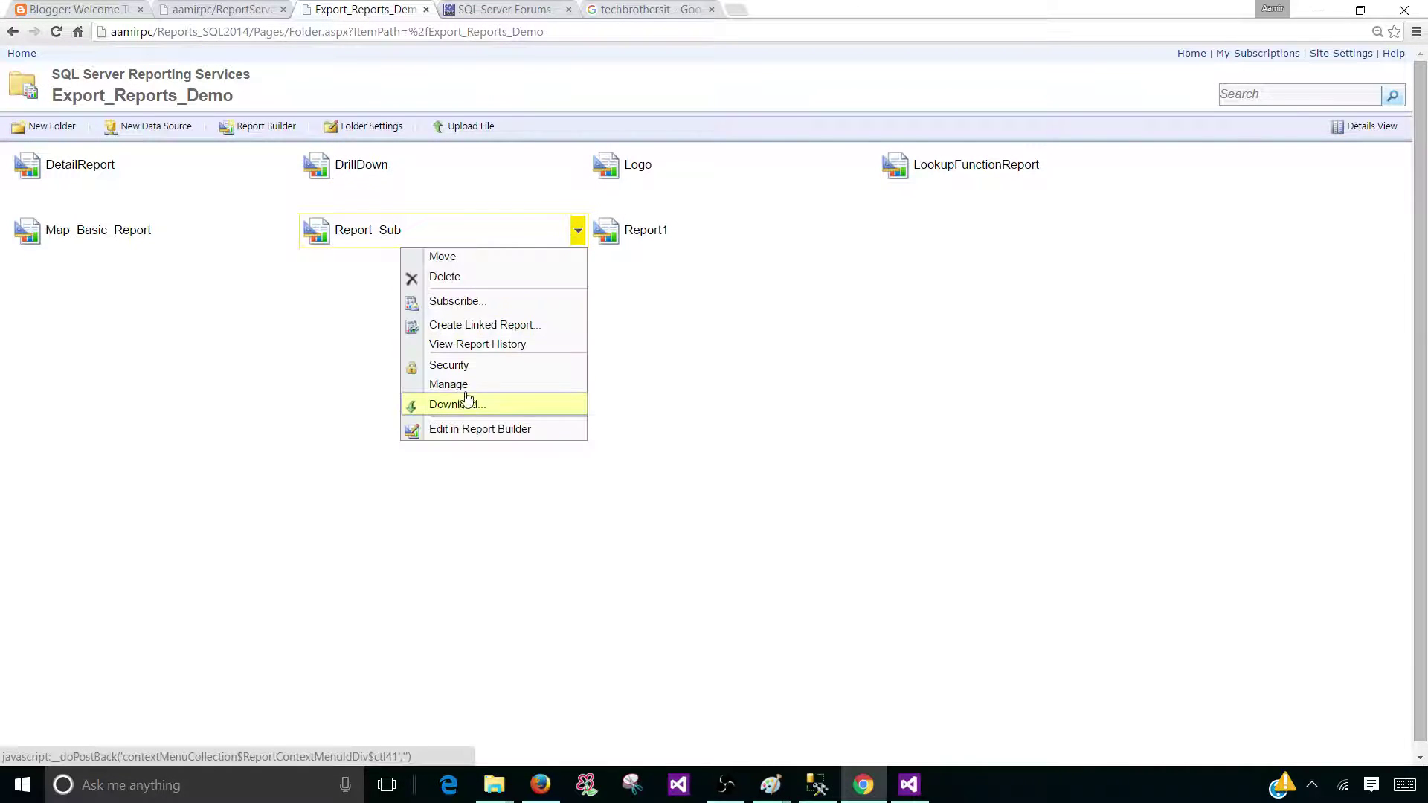
{"action": "left_click", "coordinate": [469, 392]}
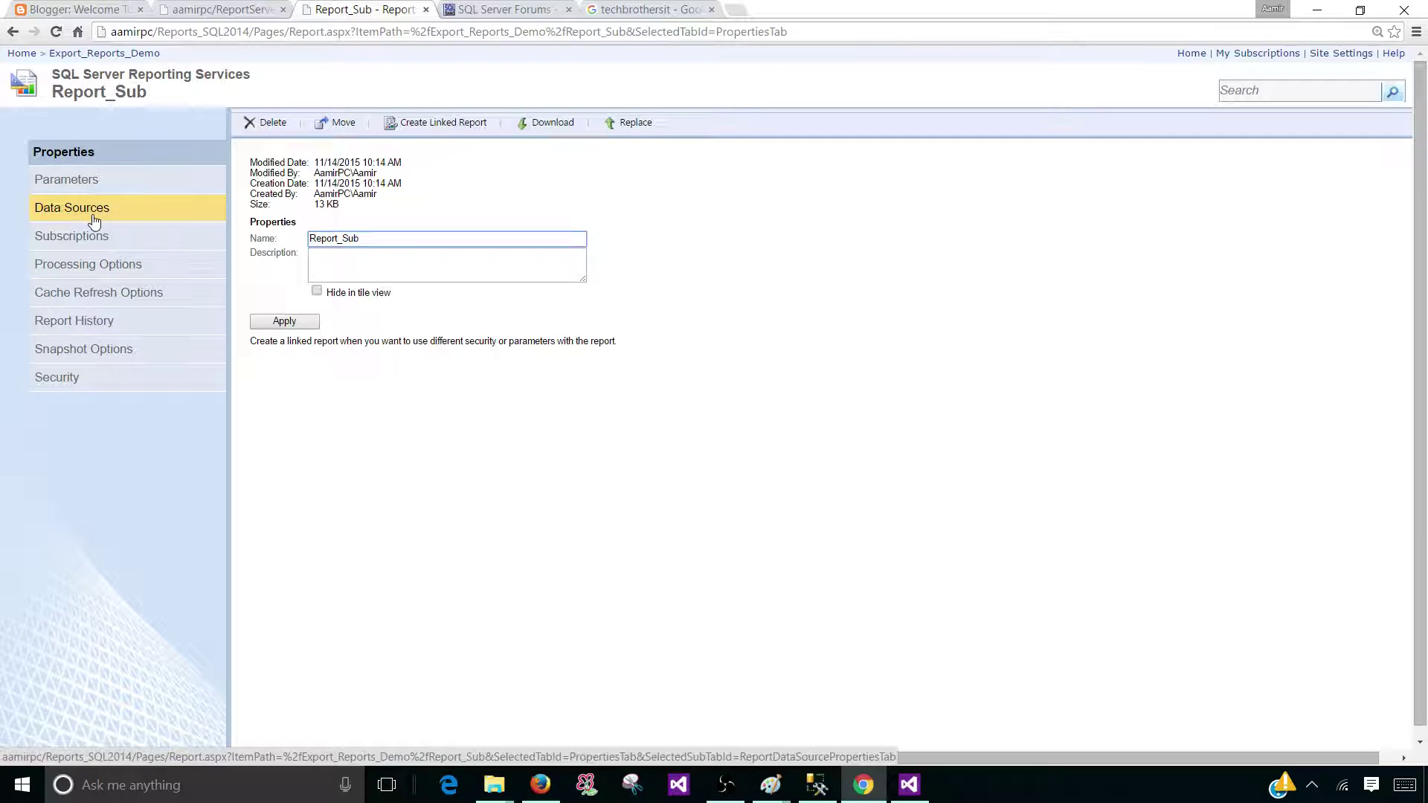
{"action": "left_click", "coordinate": [91, 213]}
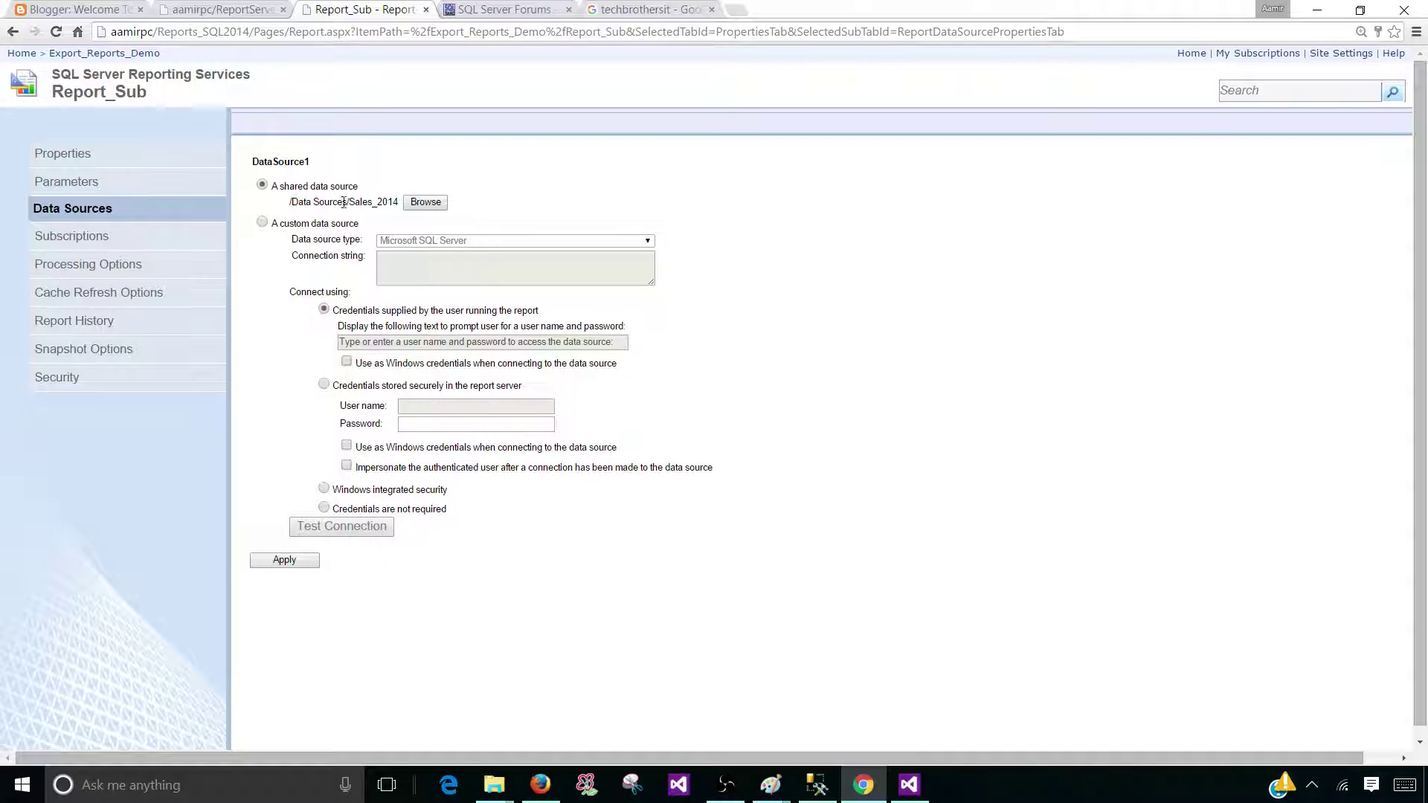
{"action": "left_click_drag", "start_coordinate": [351, 202], "coordinate": [400, 203]}
{"action": "left_click", "coordinate": [321, 202]}
{"action": "left_click_drag", "start_coordinate": [293, 202], "coordinate": [348, 202]}
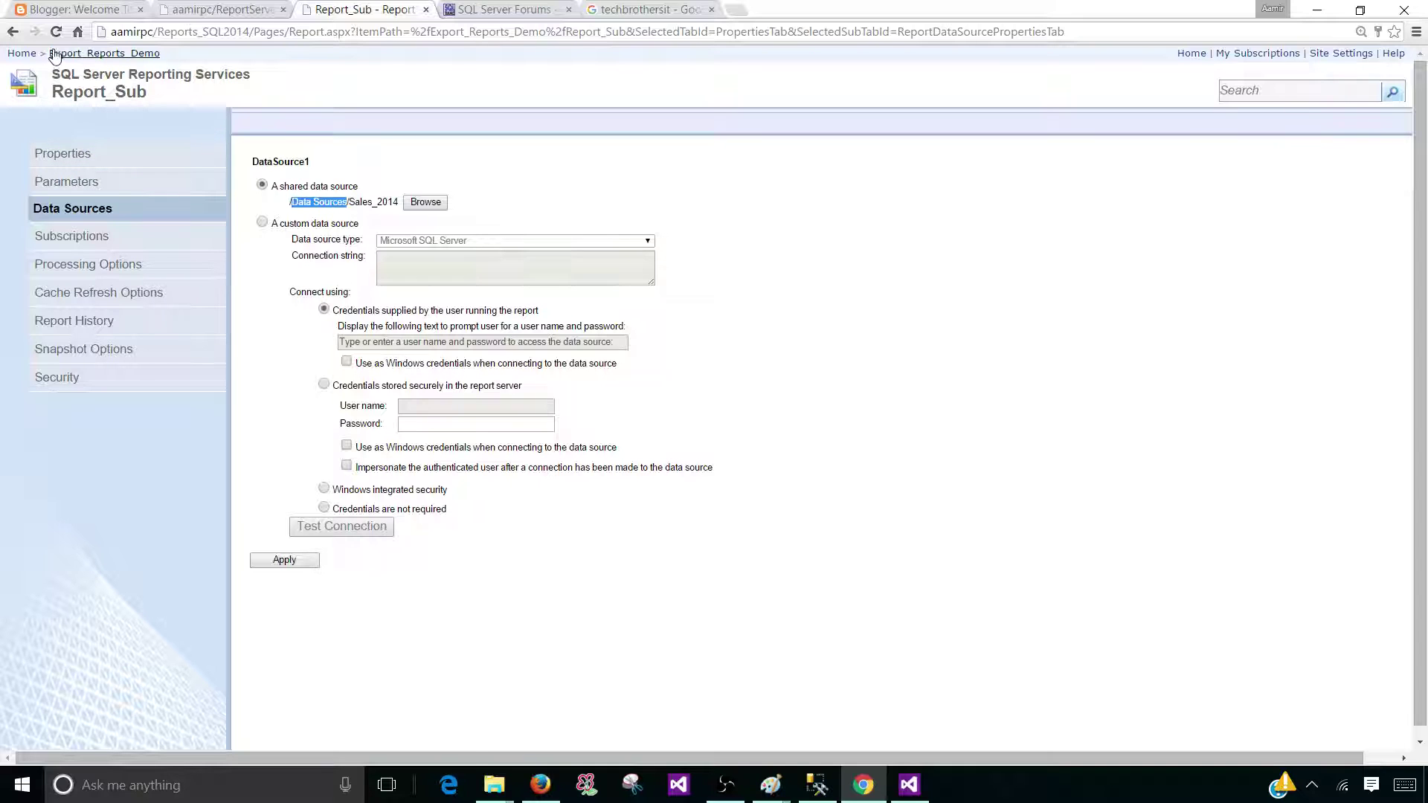
- Open the properties of the Sales_2014 shared data source in the Data Sources folder
{"action": "left_click", "coordinate": [22, 53]}
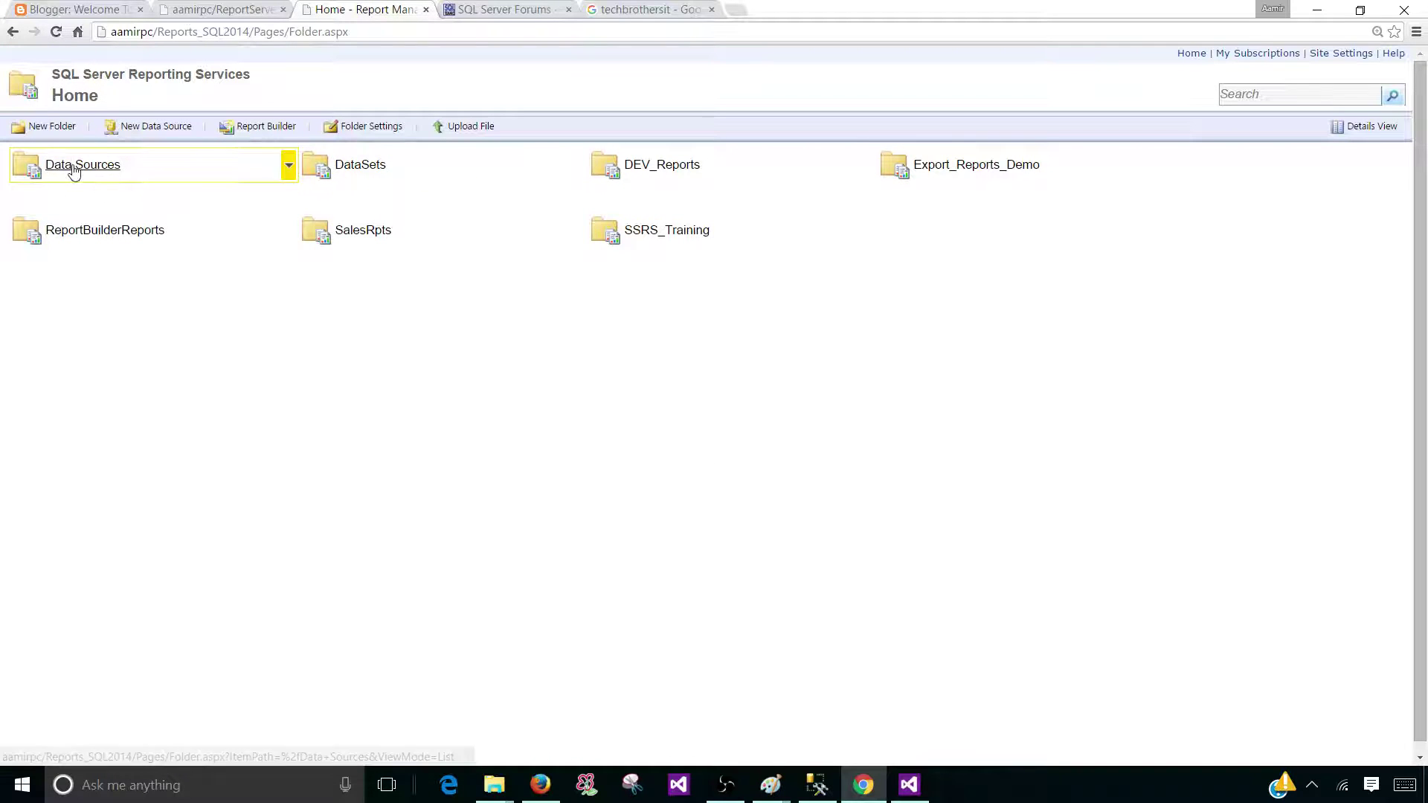
{"action": "left_click", "coordinate": [69, 164]}
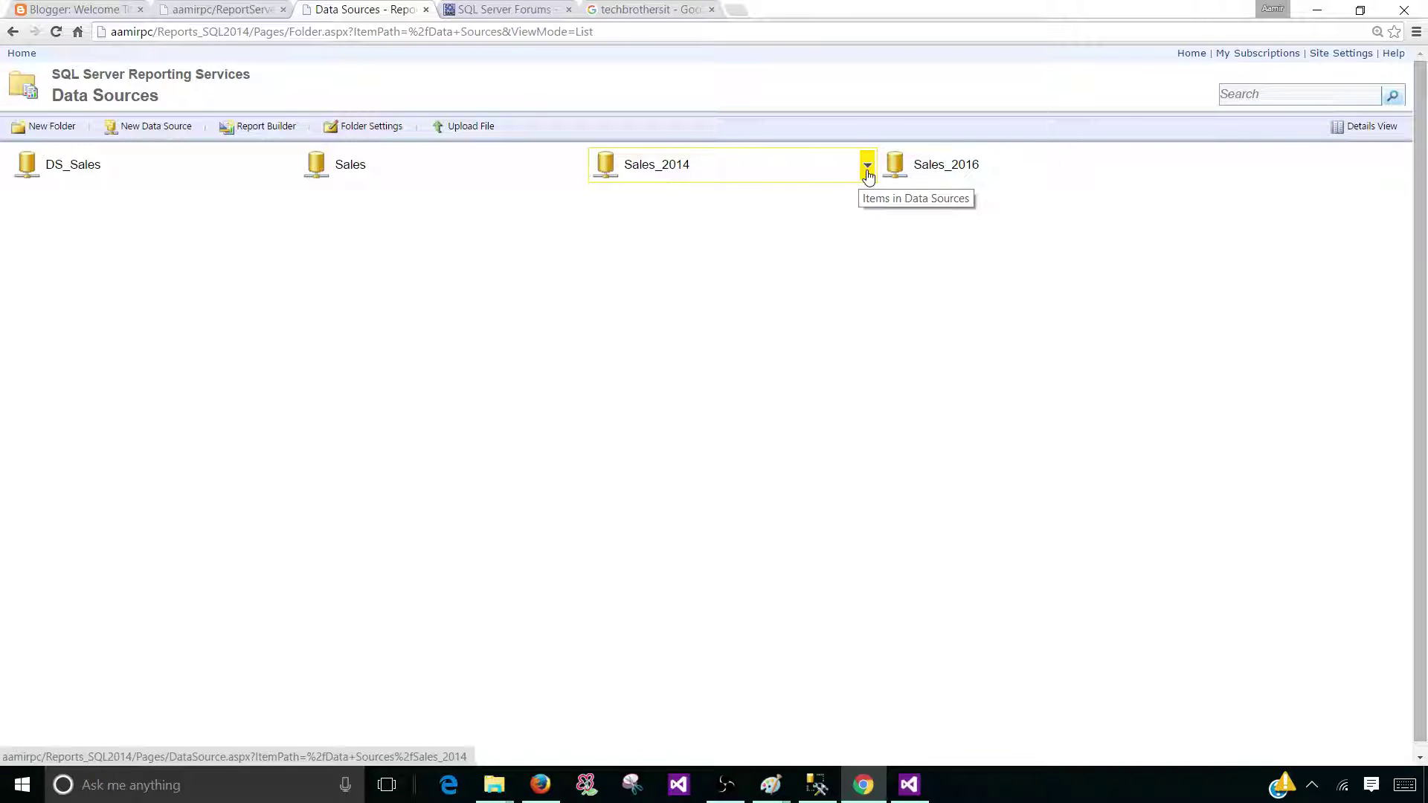
{"action": "left_click", "coordinate": [867, 166]}
{"action": "left_click", "coordinate": [635, 173]}
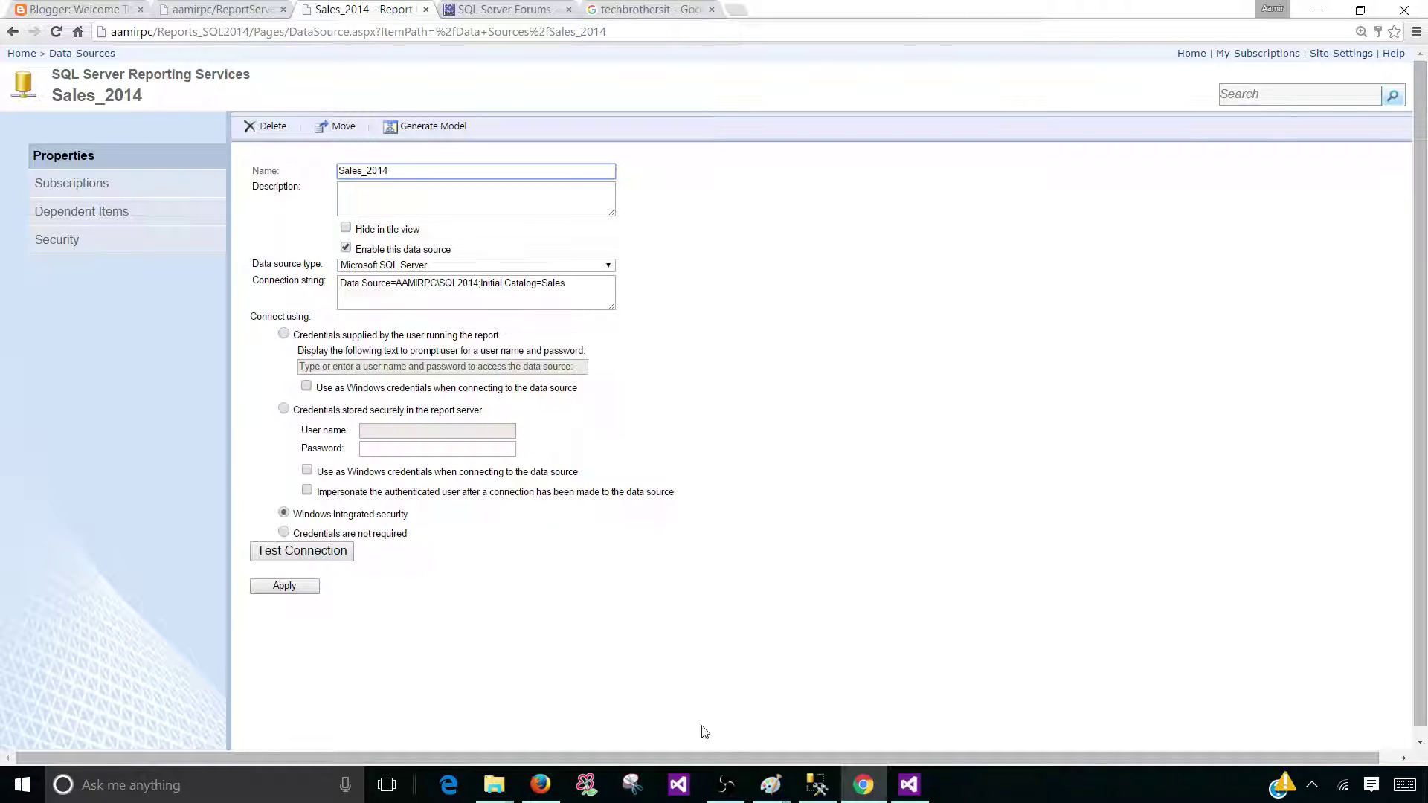
- Switch to SQL Server Management Studio and start a new server login that uses SQL Server authentication
{"action": "left_click", "coordinate": [816, 784]}
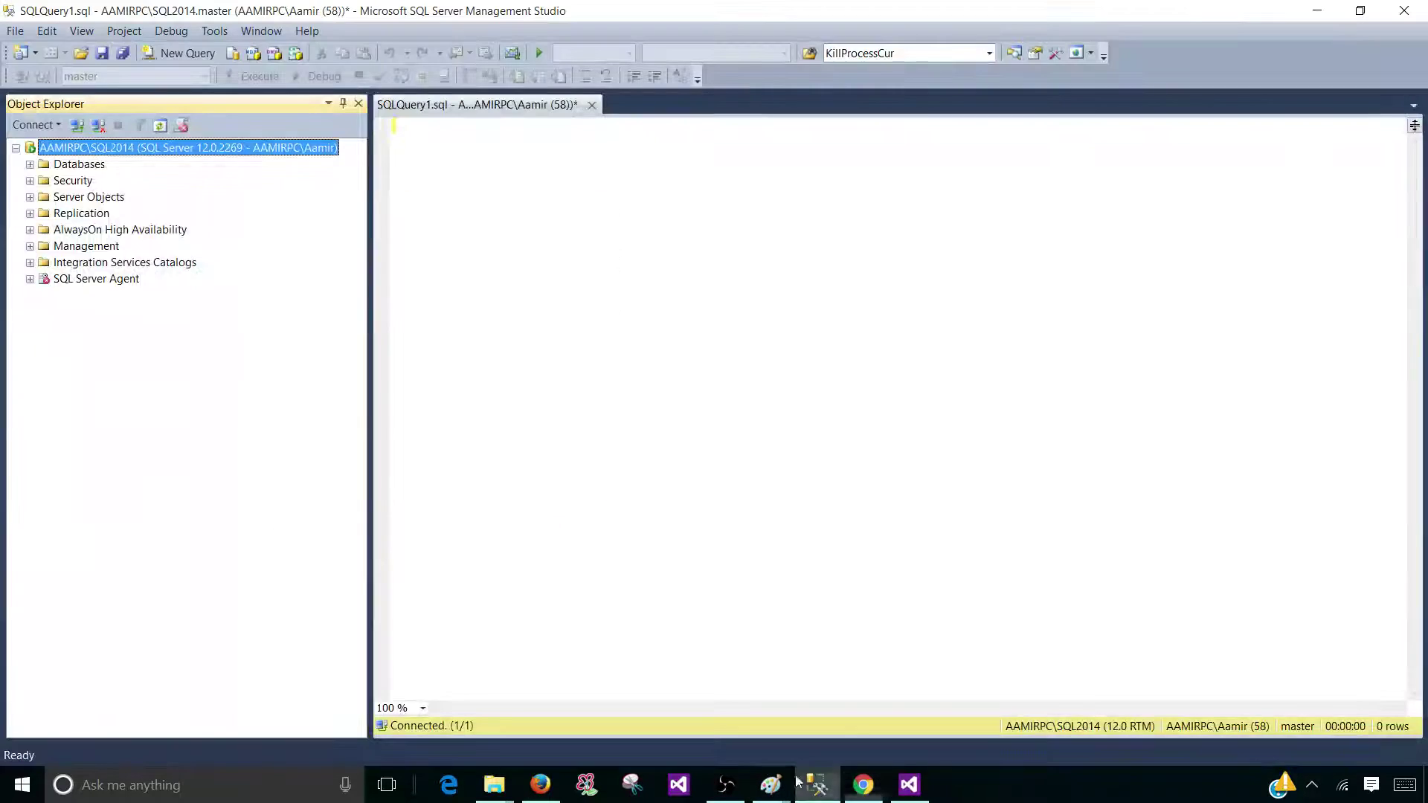
{"action": "left_click", "coordinate": [66, 166]}
{"action": "left_click", "coordinate": [31, 181]}
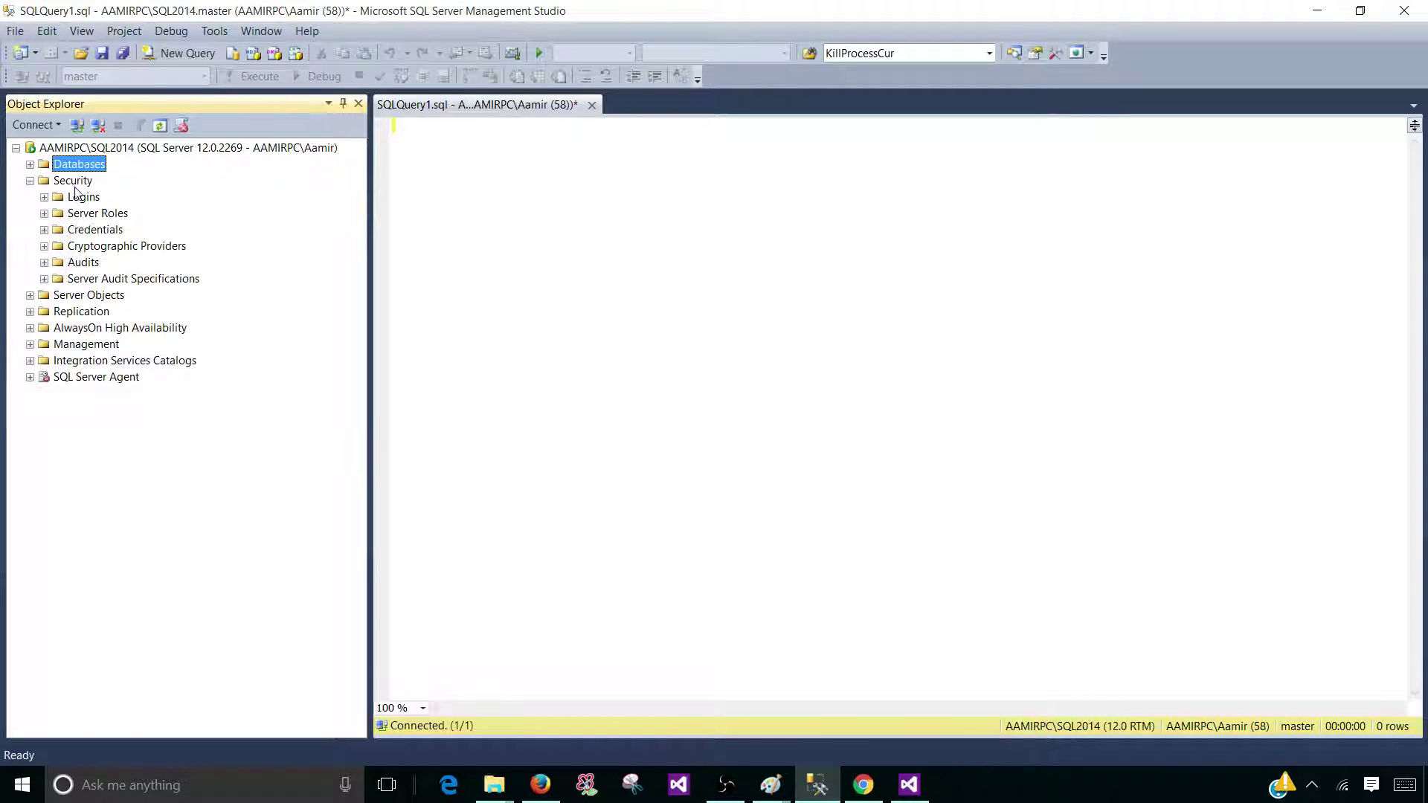
{"action": "left_click", "coordinate": [83, 199]}
{"action": "right_click", "coordinate": [84, 199]}
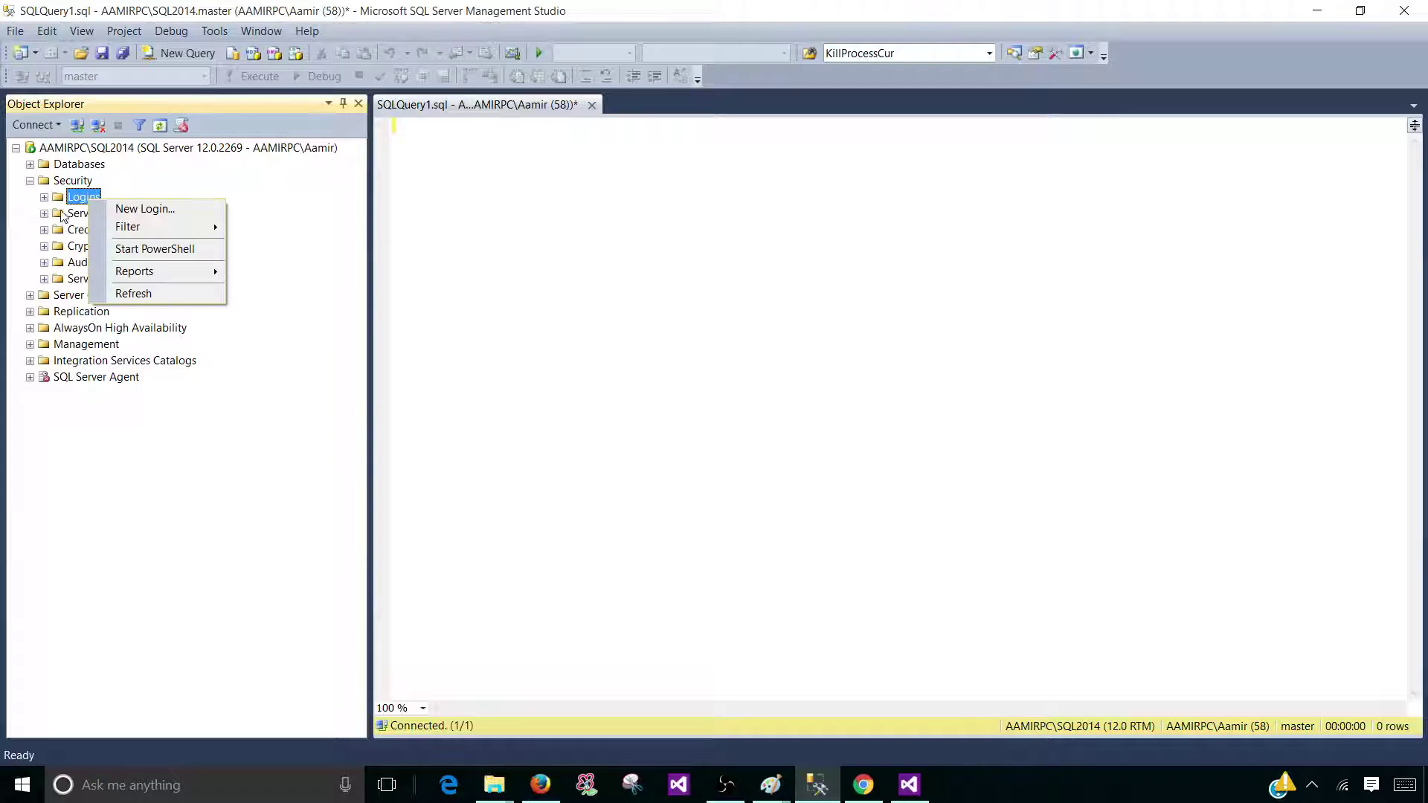
{"action": "left_click", "coordinate": [160, 211]}
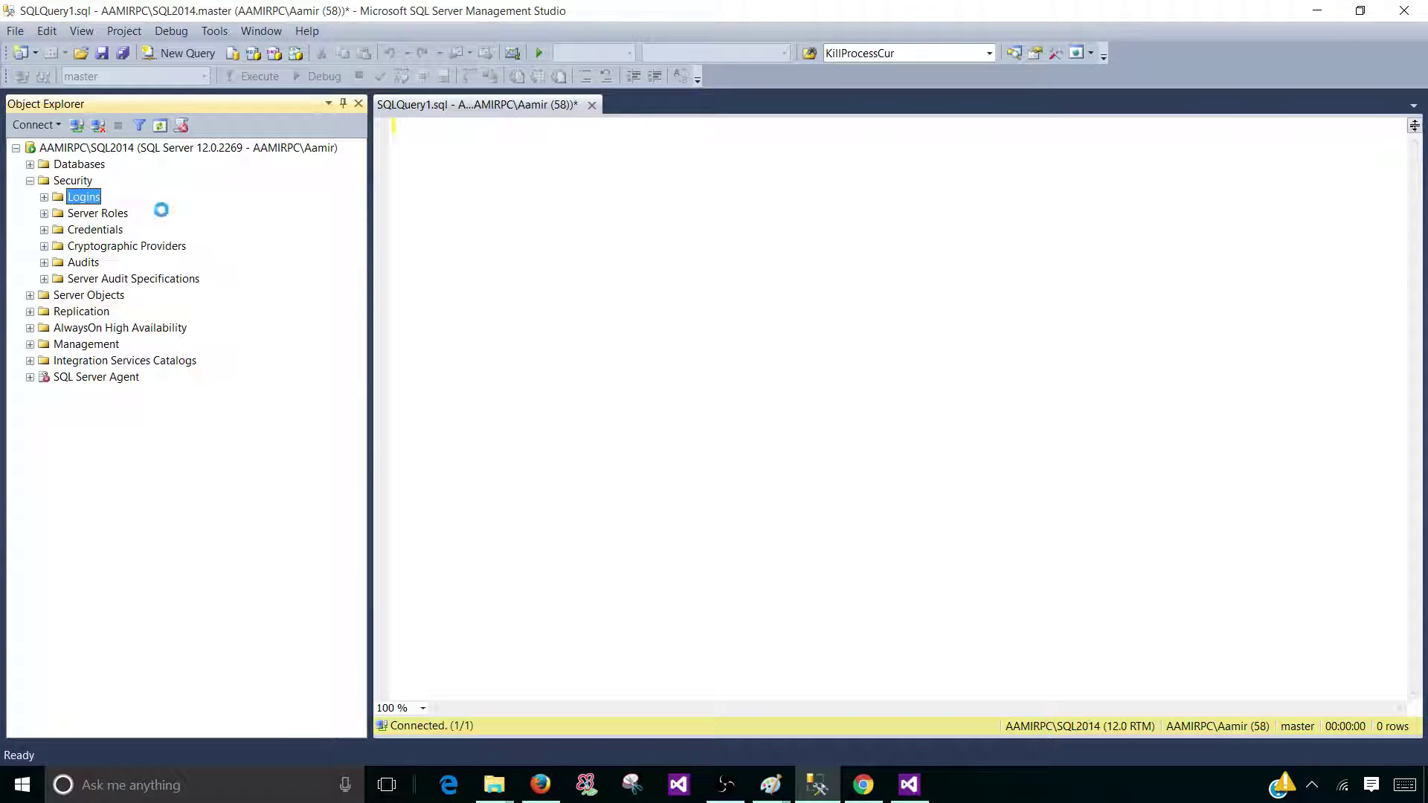
{"action": "left_click", "coordinate": [679, 263]}
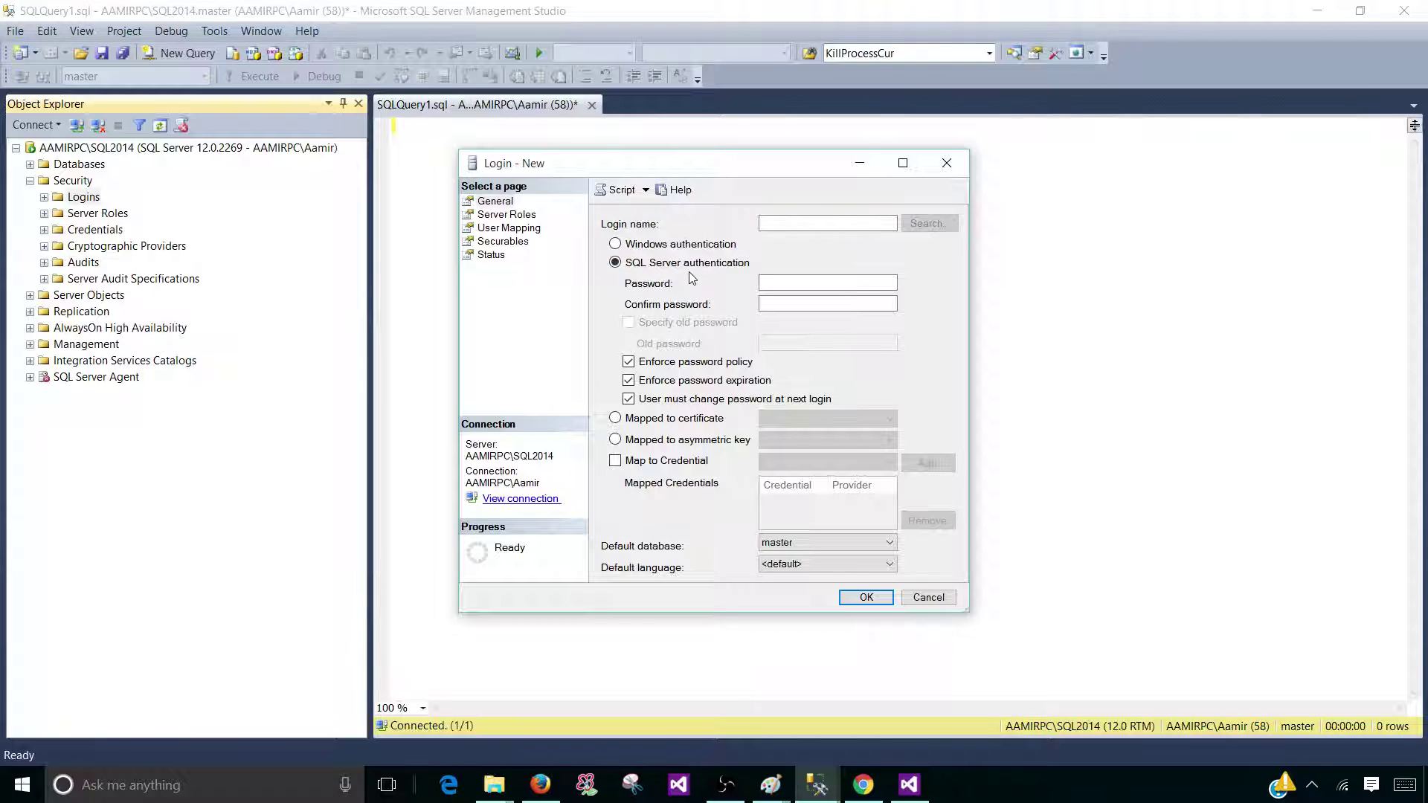
- Name the login RptLogin, enter and confirm its password, and turn off password policy enforcement
{"action": "left_click", "coordinate": [799, 226]}
{"action": "type", "text": "RptLogin"}
{"action": "double_click", "coordinate": [780, 223]}
{"action": "right_click", "coordinate": [780, 223]}
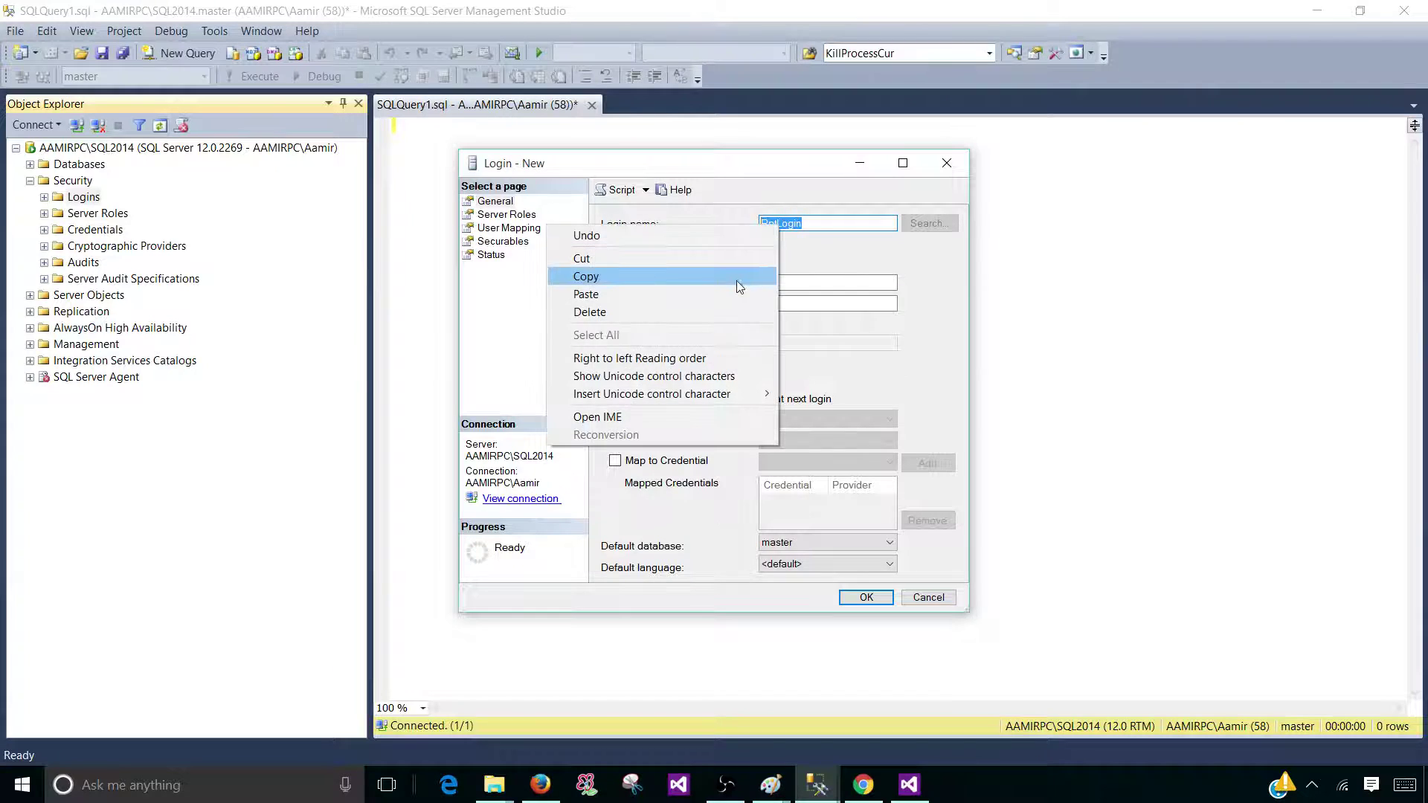
{"action": "left_click", "coordinate": [803, 281]}
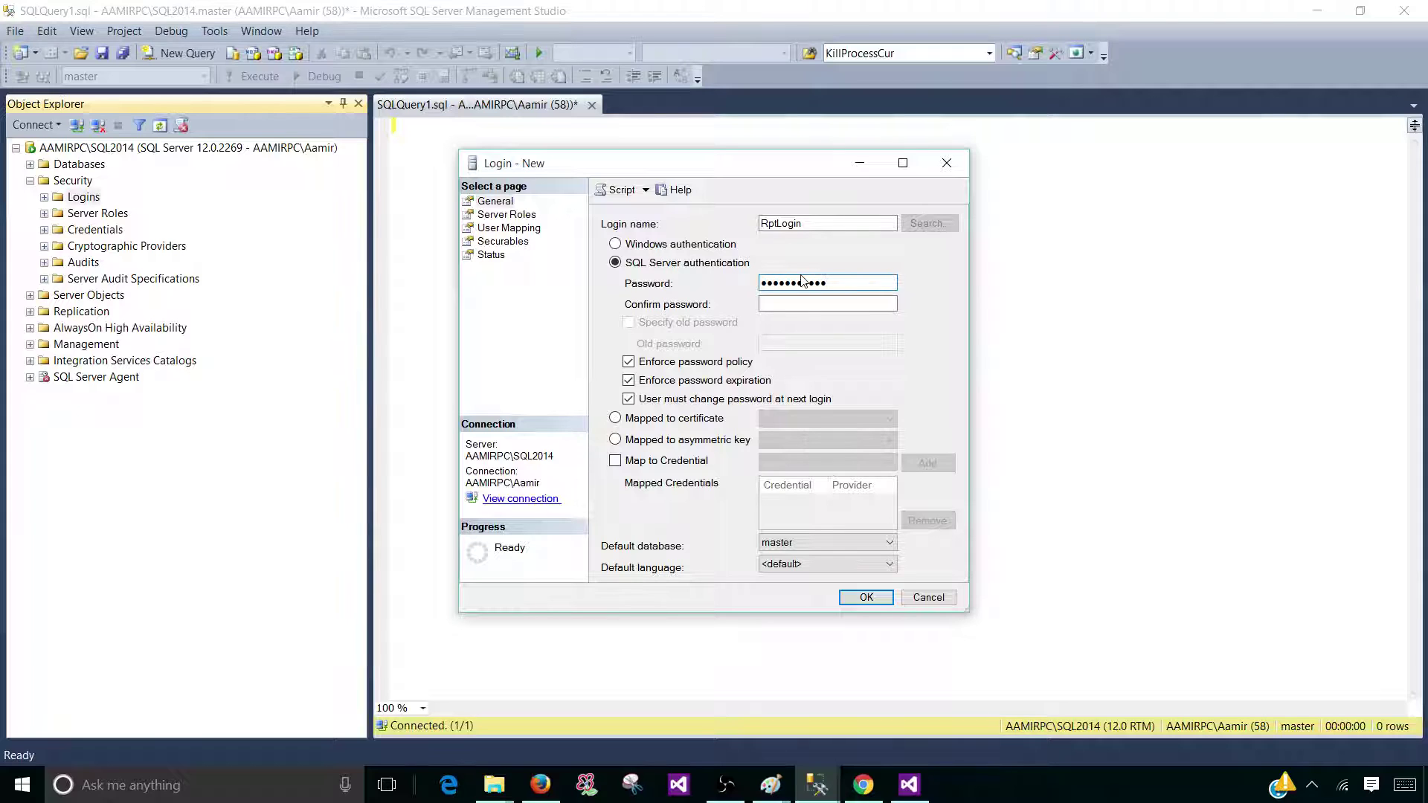
{"action": "left_click", "coordinate": [783, 305]}
{"action": "type", "text": "•••"}
{"action": "left_click", "coordinate": [735, 364]}
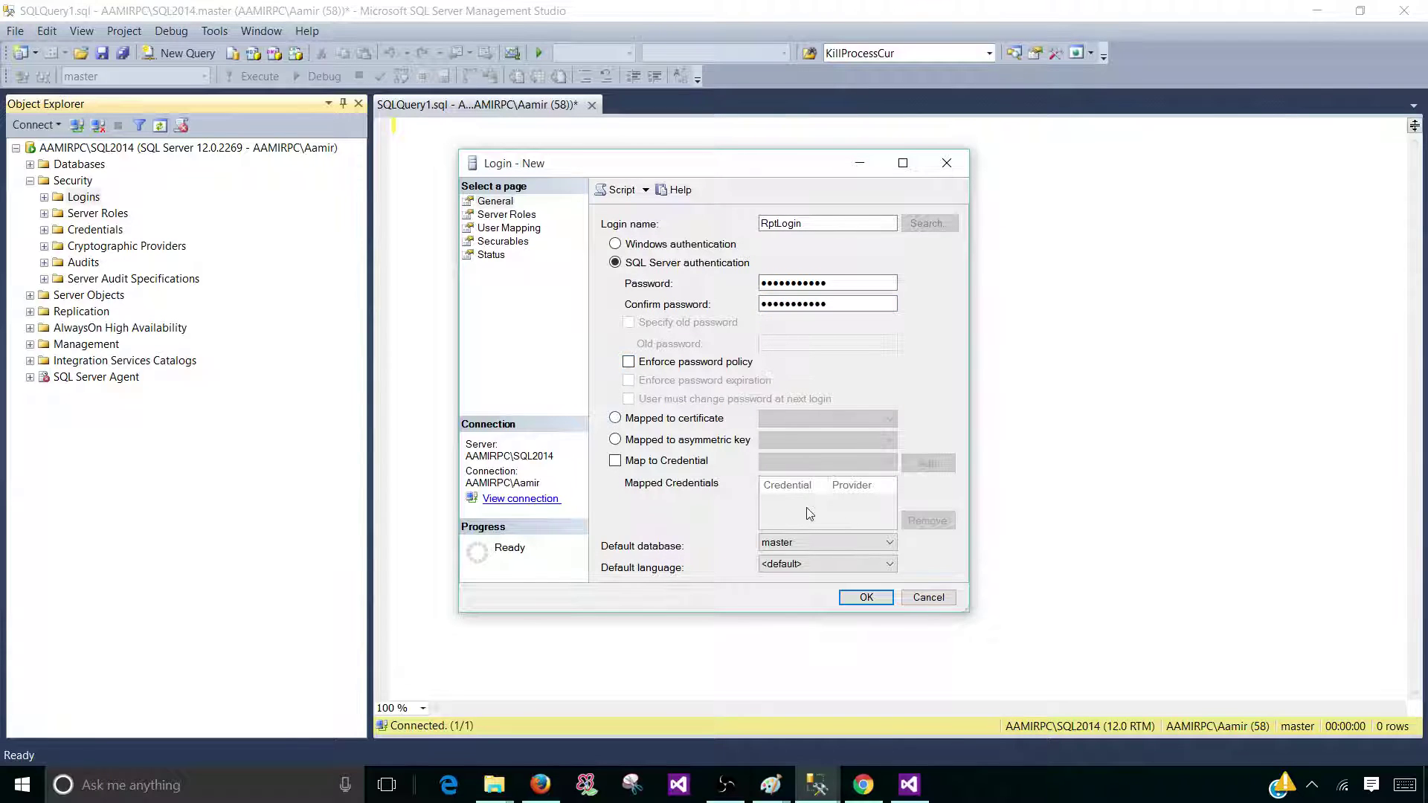
{"action": "left_click", "coordinate": [507, 214]}
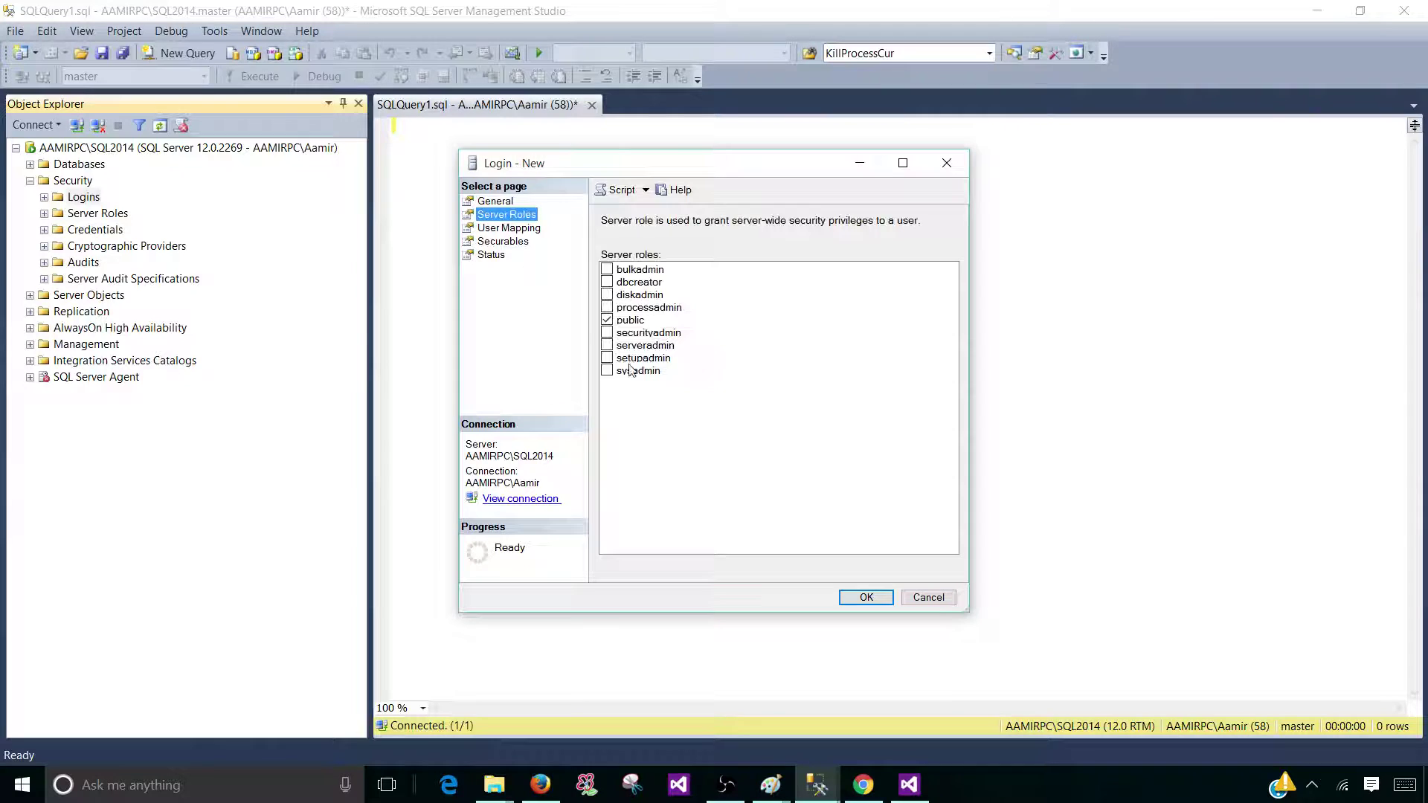
{"action": "double_click", "coordinate": [638, 372]}
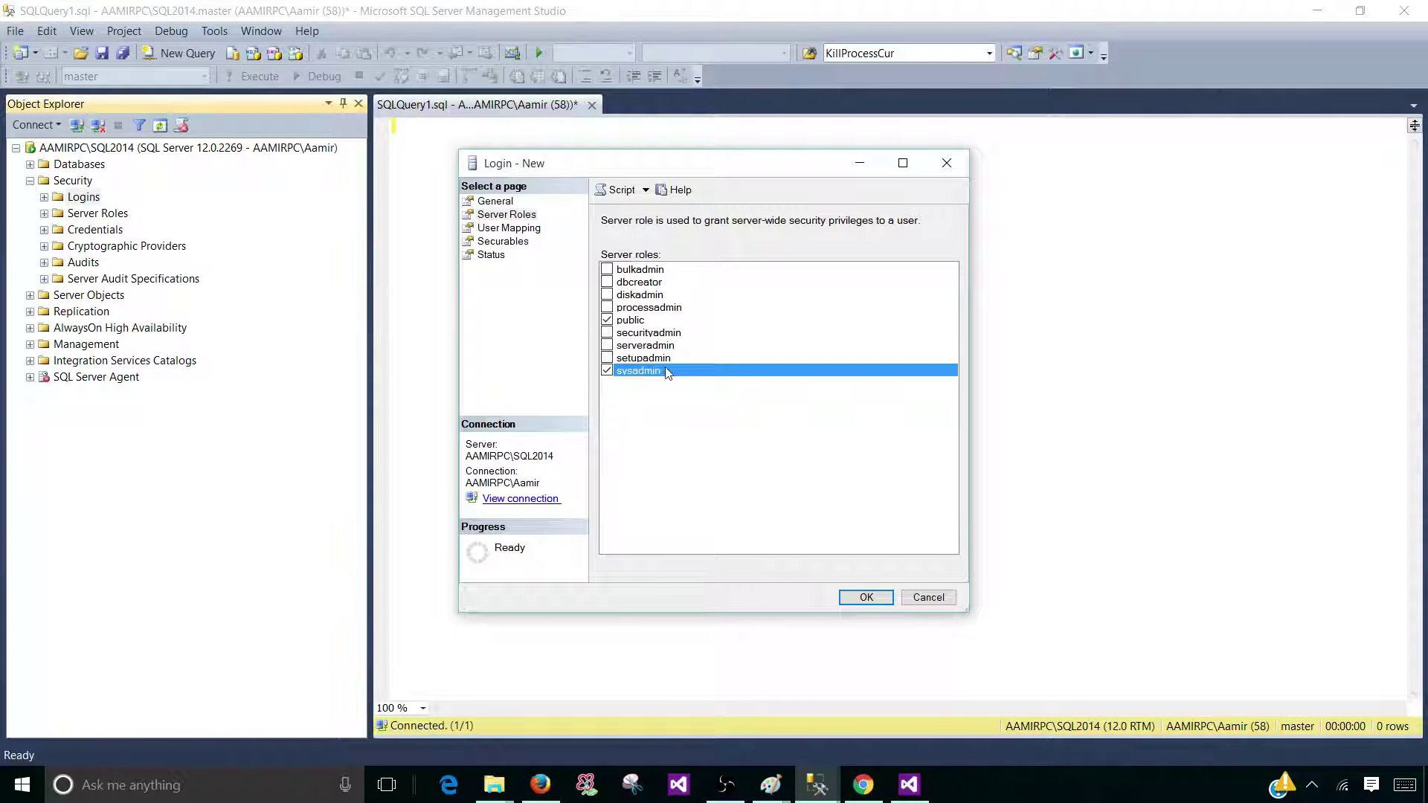
{"action": "left_click", "coordinate": [607, 371]}
- Map the new login to the Sales database with the db_datareader role
{"action": "left_click", "coordinate": [521, 229]}
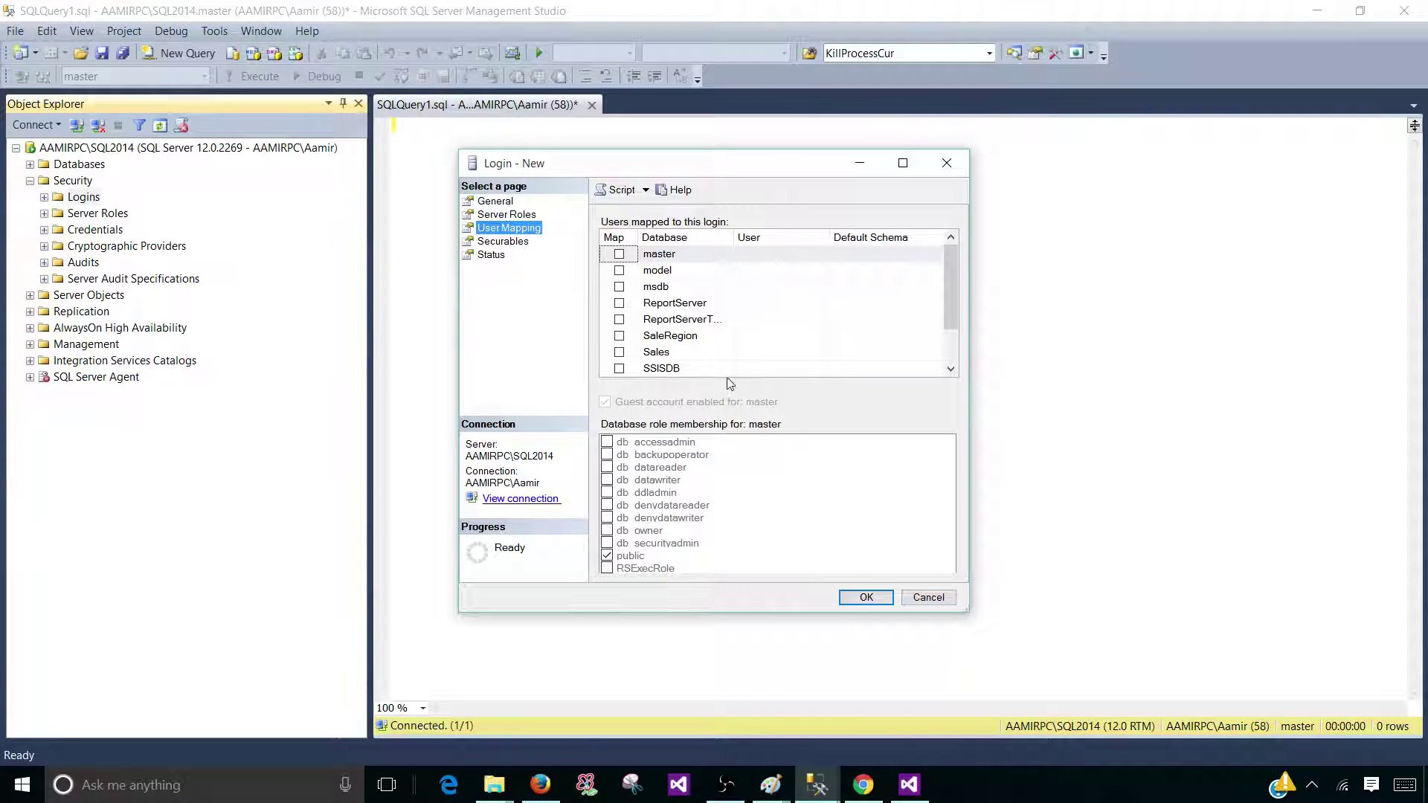
{"action": "left_click", "coordinate": [619, 353]}
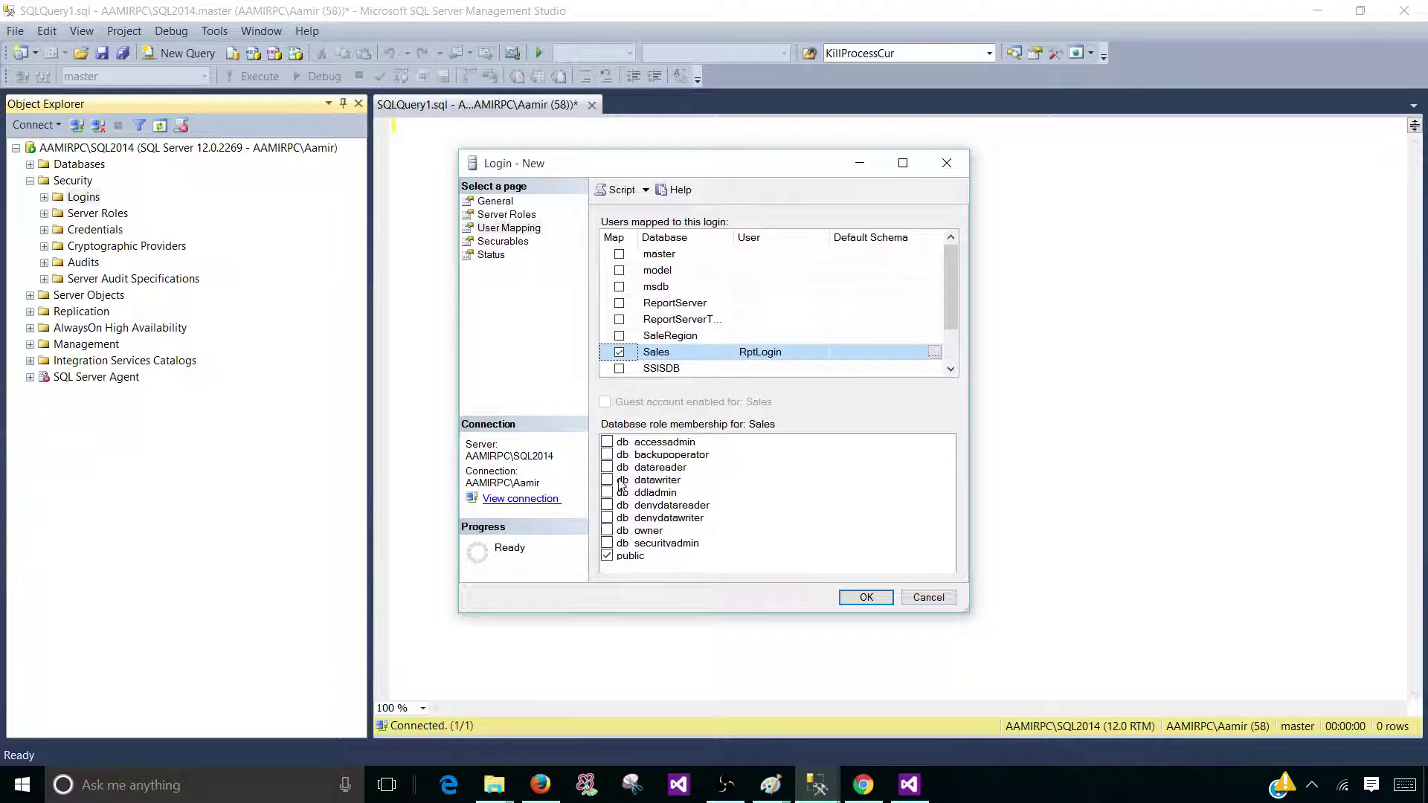
{"action": "left_click", "coordinate": [608, 468]}
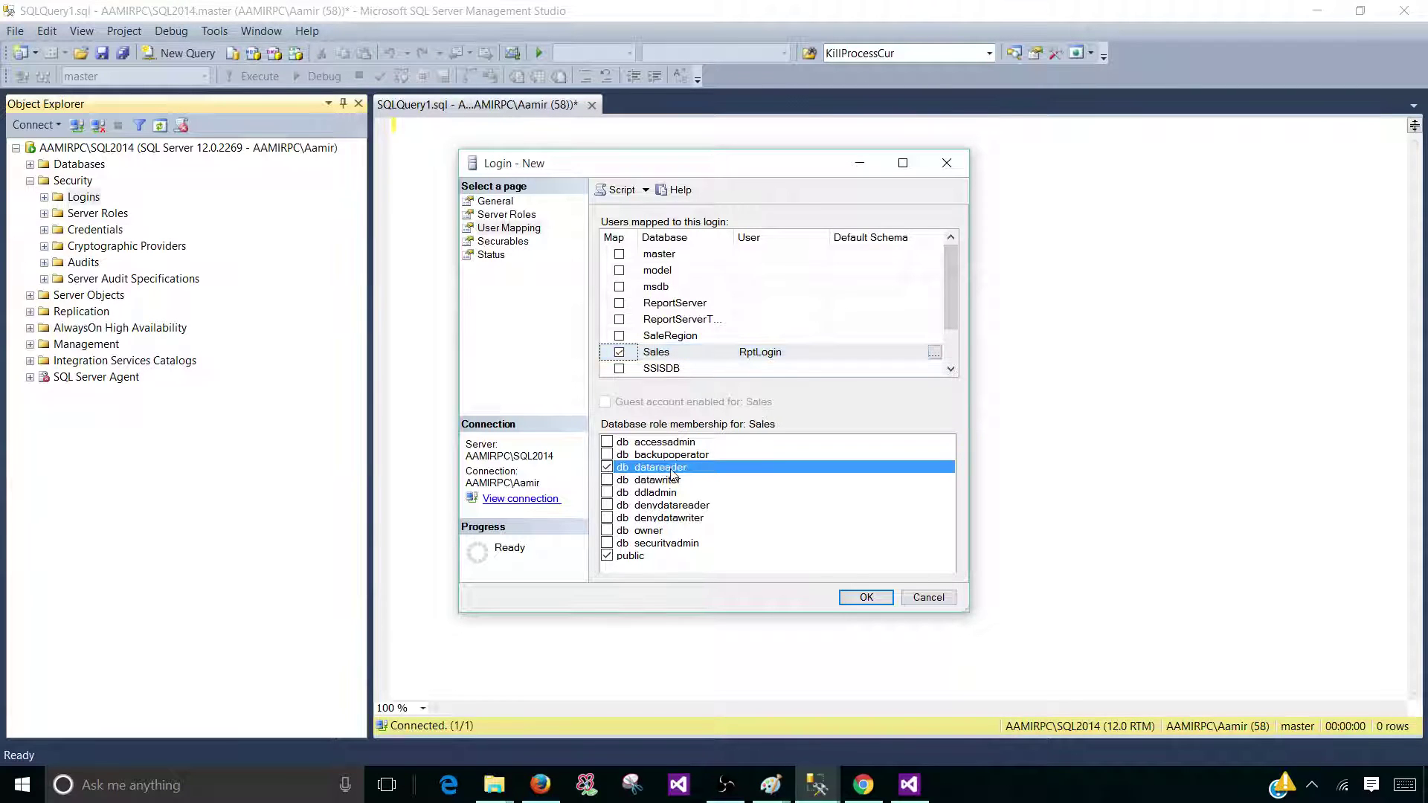
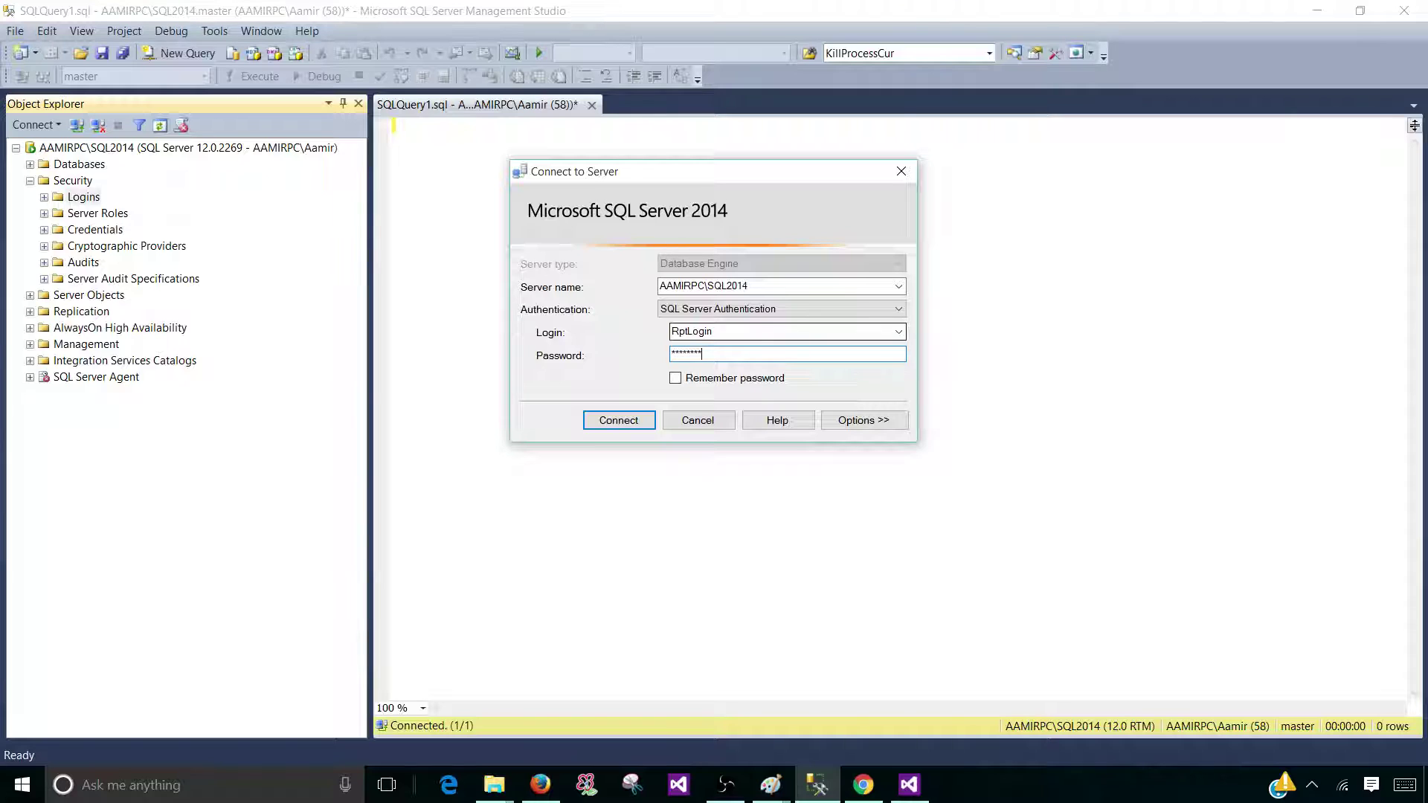
- Connect to the server as RptLogin and check its access to the Sales tables and the SaleRegion database
{"action": "key", "text": "Return"}
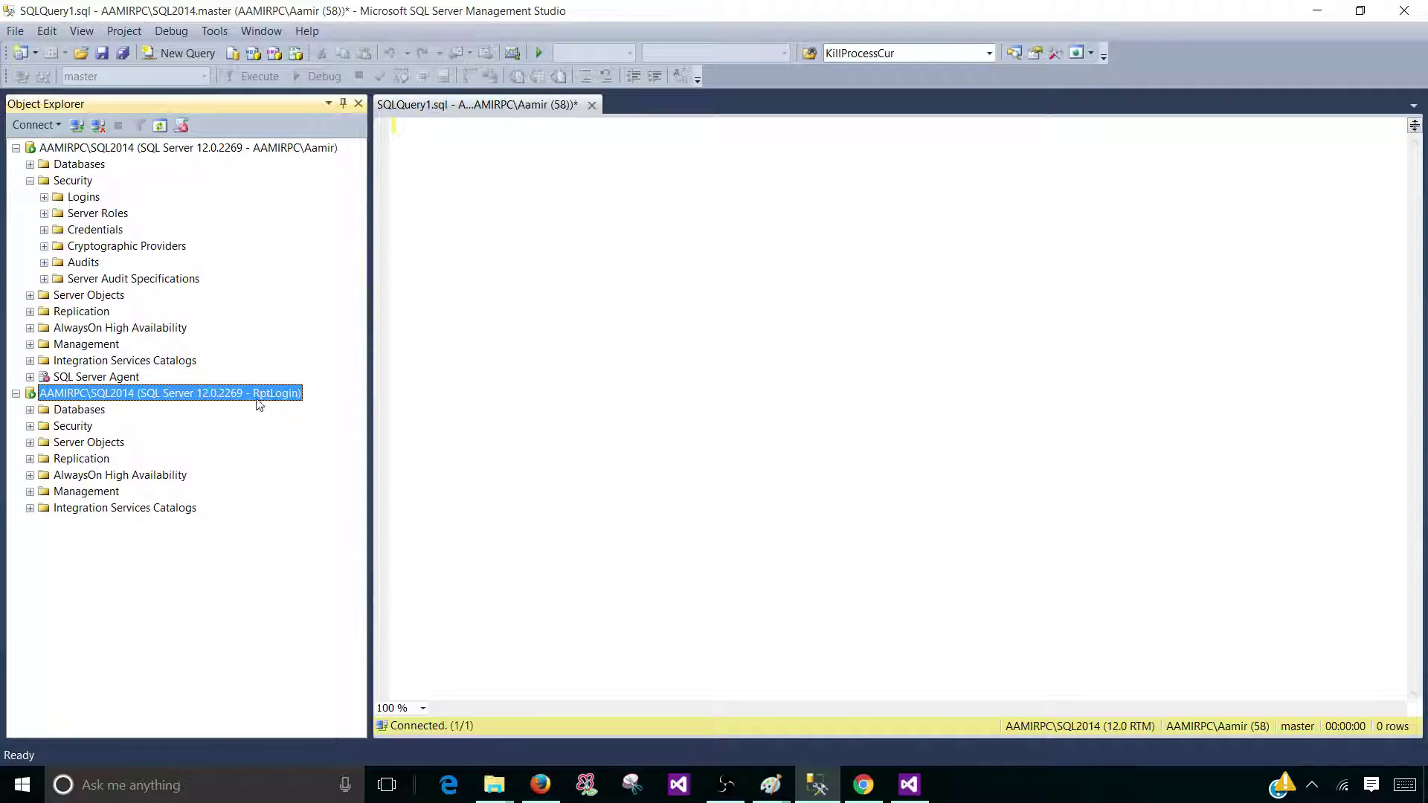
{"action": "left_click", "coordinate": [30, 410]}
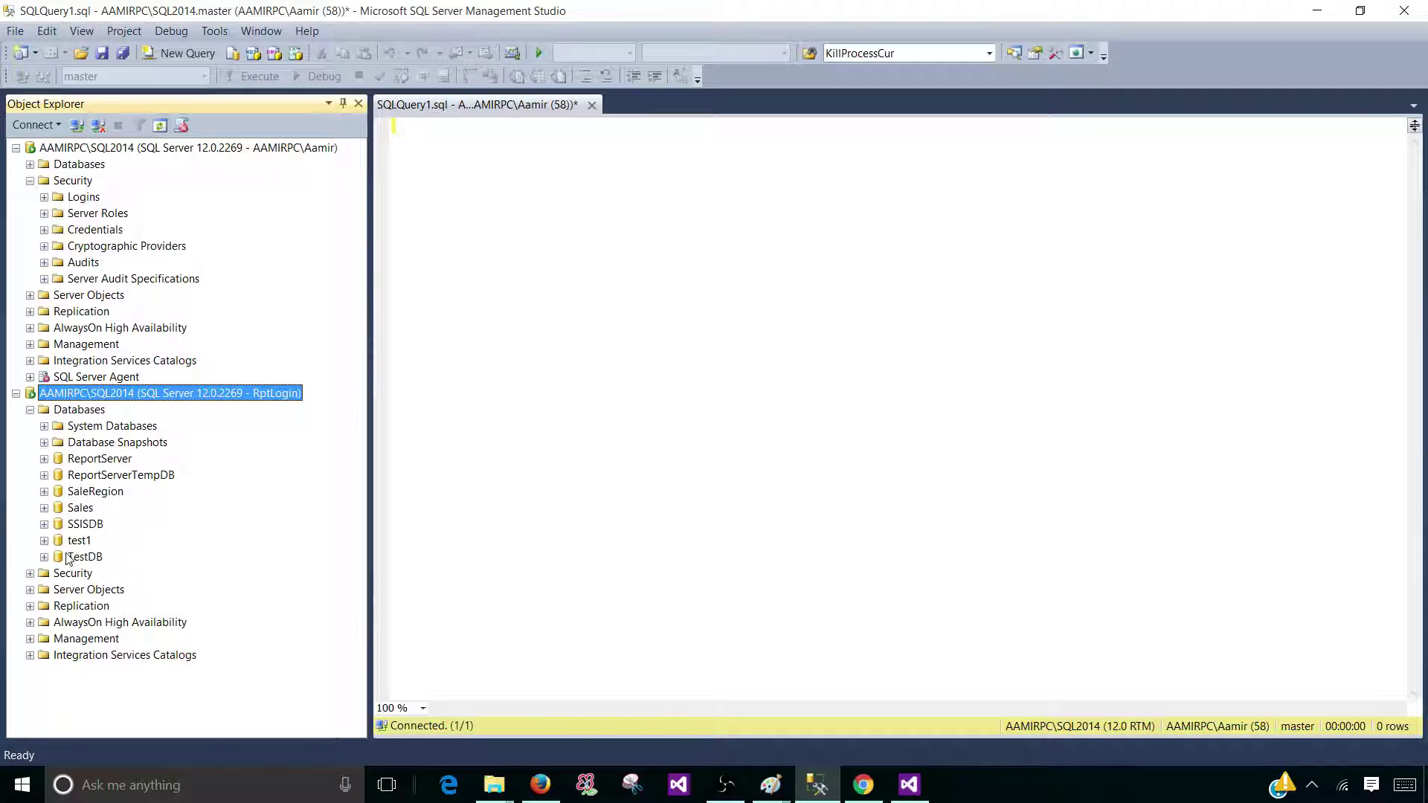
{"action": "double_click", "coordinate": [80, 508]}
{"action": "double_click", "coordinate": [97, 541]}
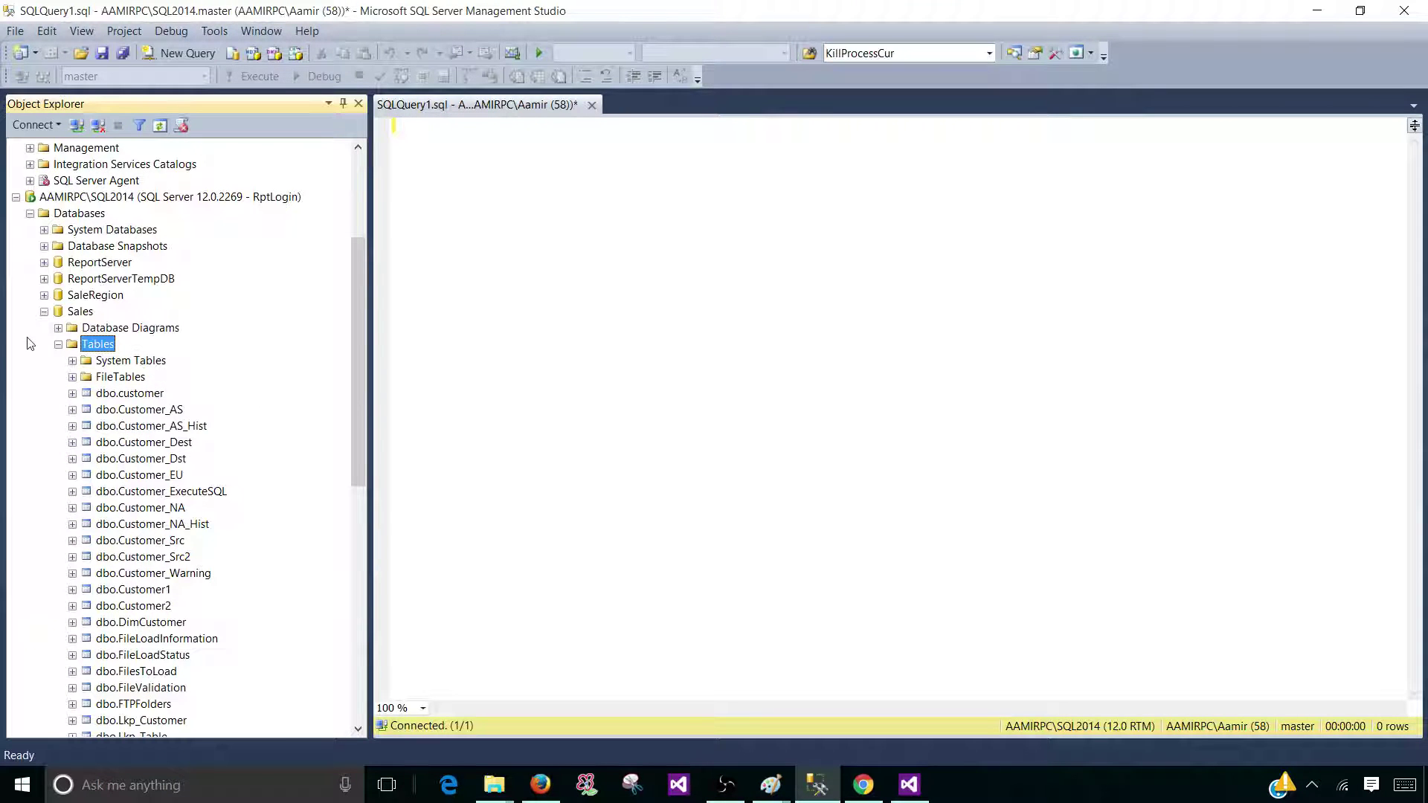
{"action": "left_click", "coordinate": [44, 312]}
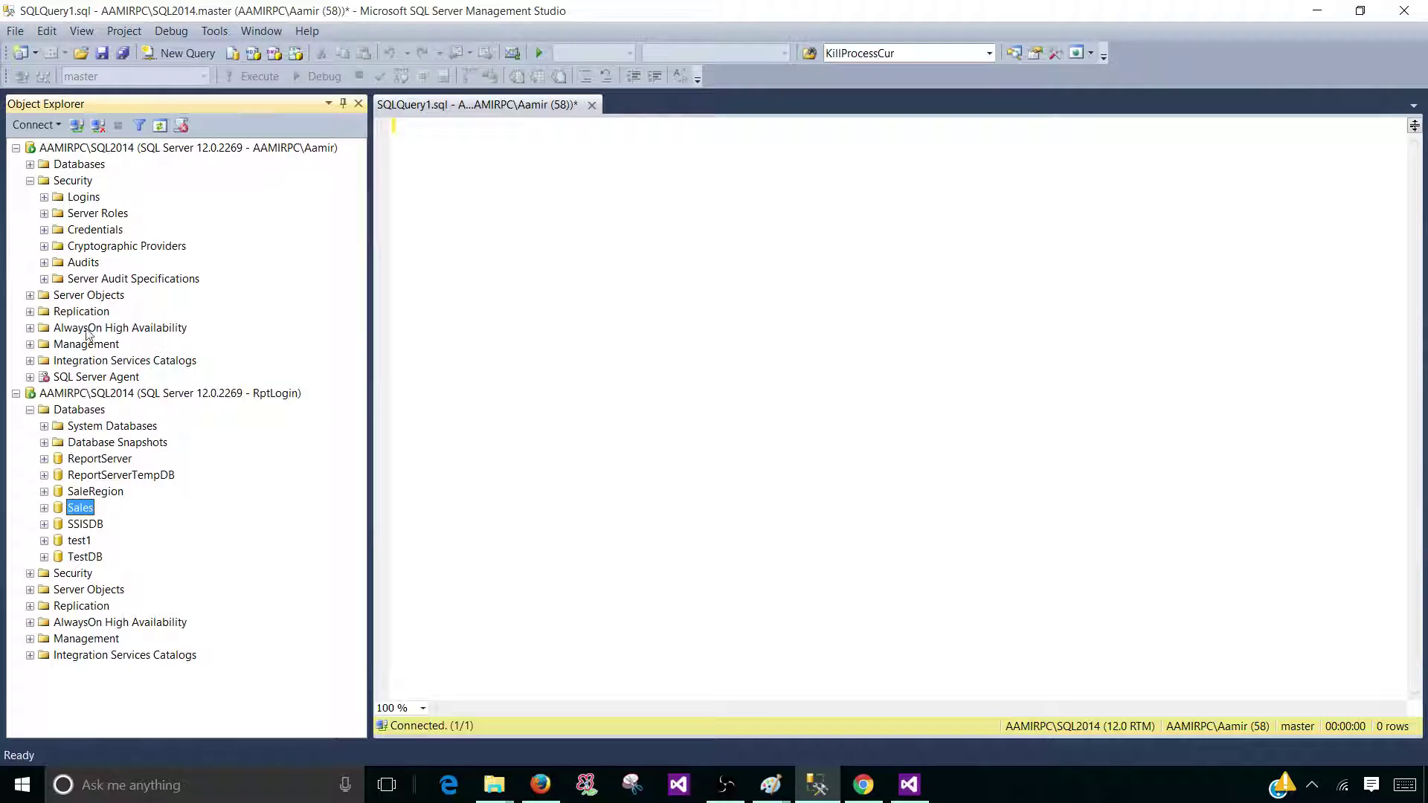
{"action": "double_click", "coordinate": [82, 491]}
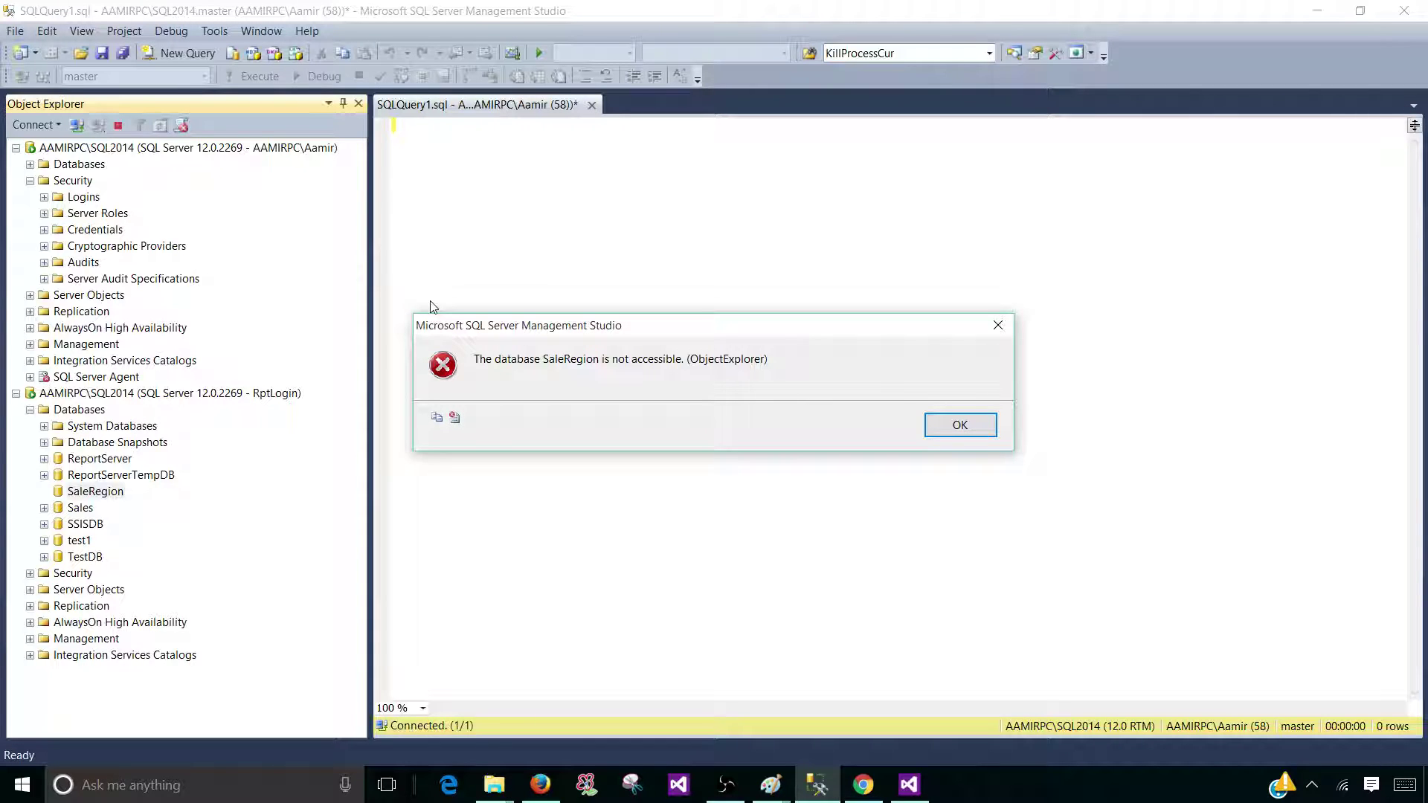
{"action": "left_click", "coordinate": [961, 426]}
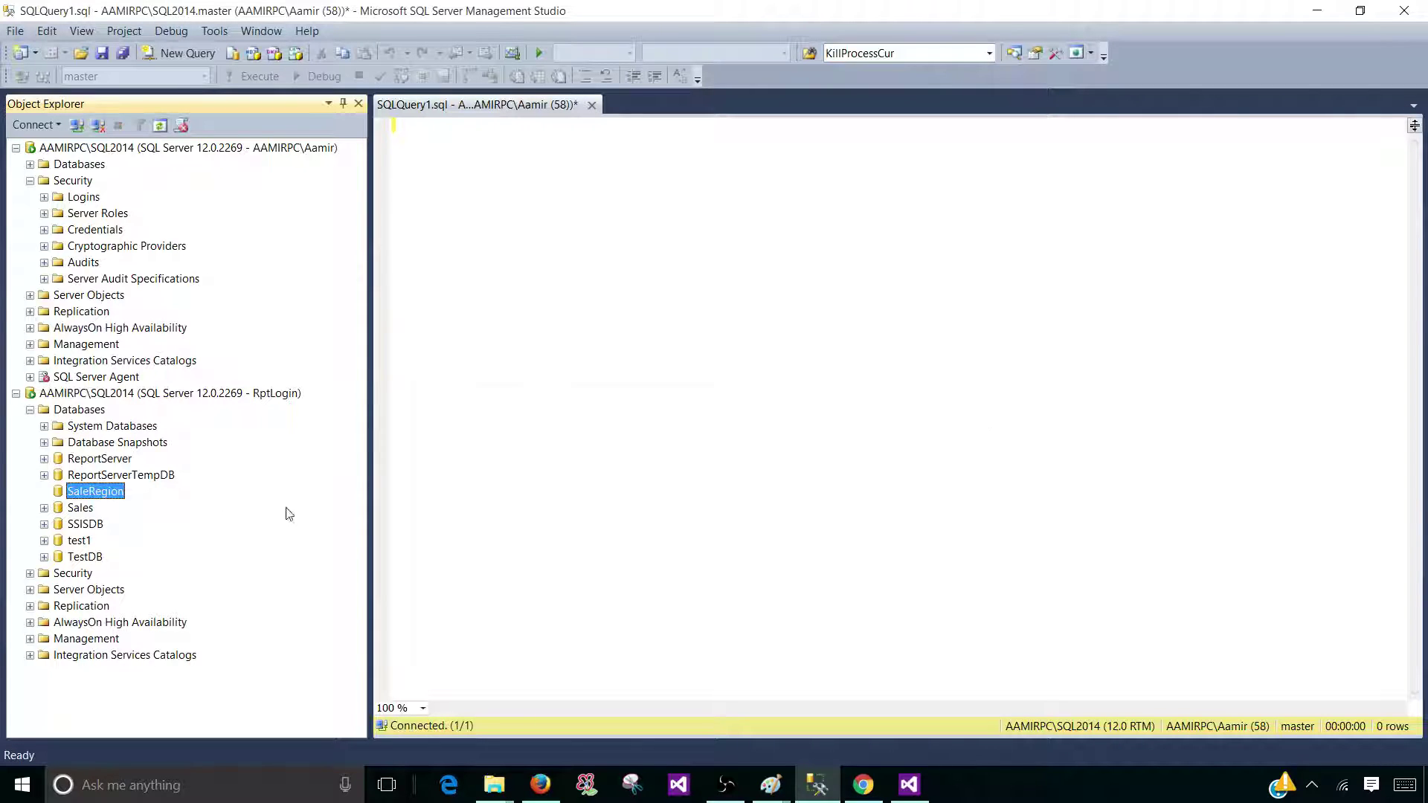
- Switch to Chrome, set Sales_2014 to securely stored credentials with user name RptLogin and the login's password, test the connection and apply the change
{"action": "left_click", "coordinate": [909, 785]}
{"action": "left_click", "coordinate": [862, 785]}
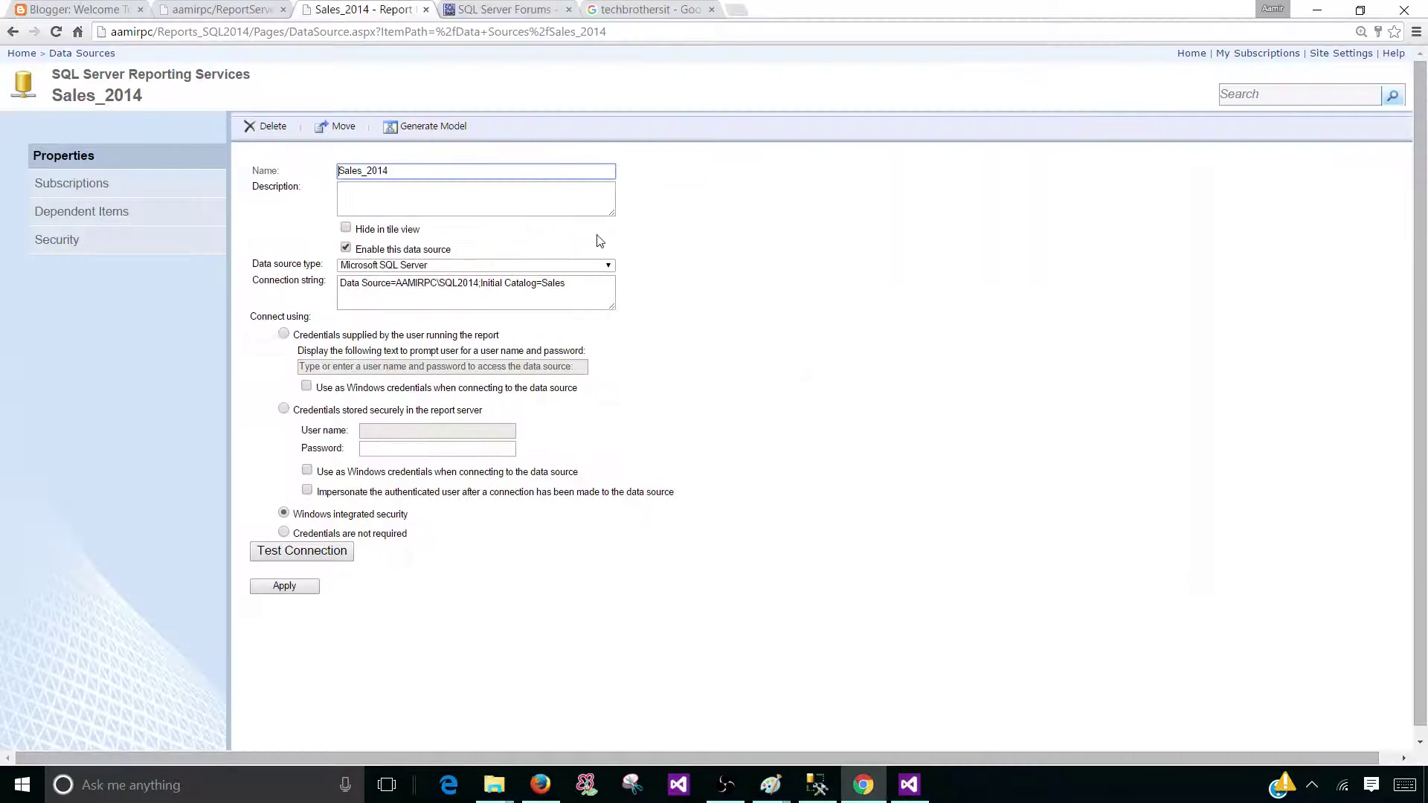
{"action": "left_click", "coordinate": [290, 413]}
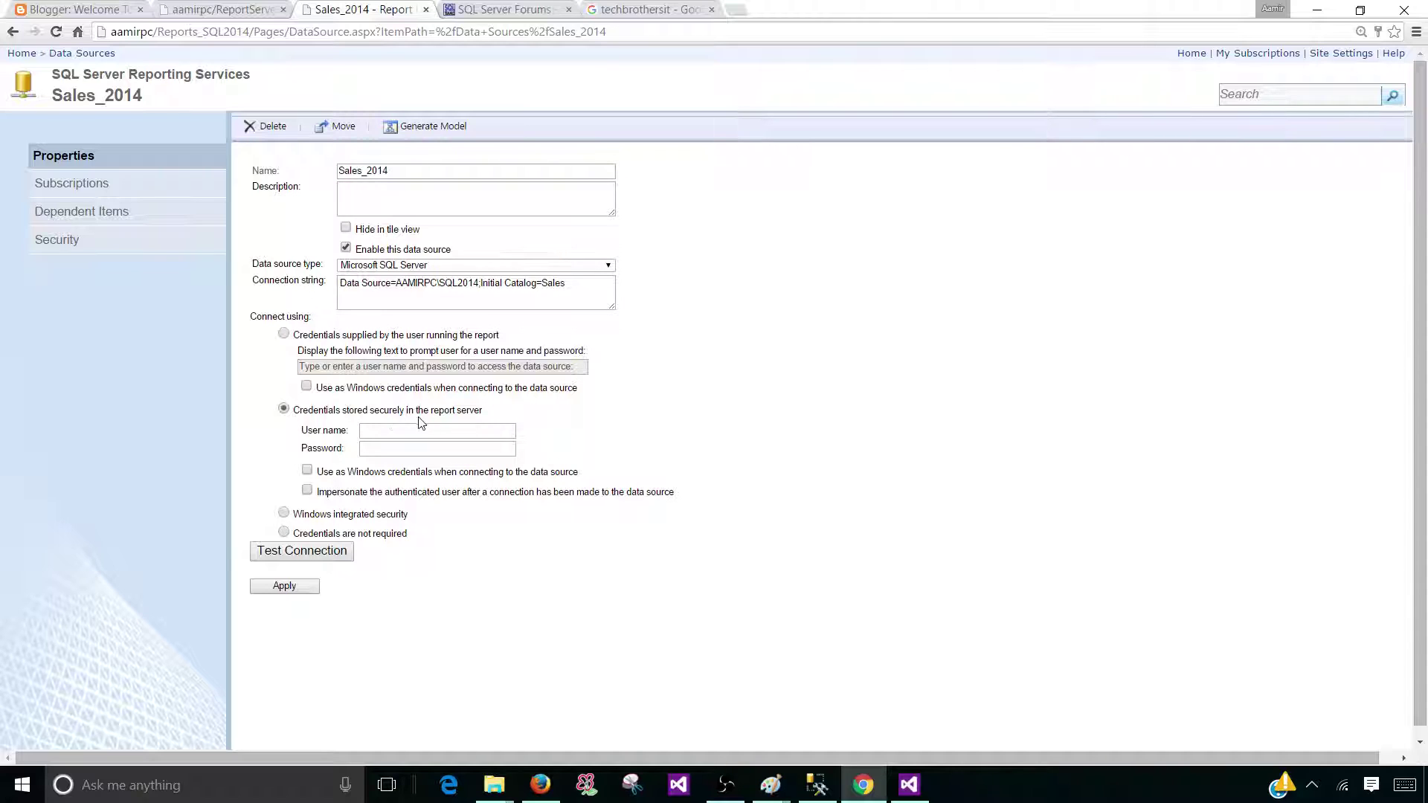
{"action": "left_click", "coordinate": [416, 437]}
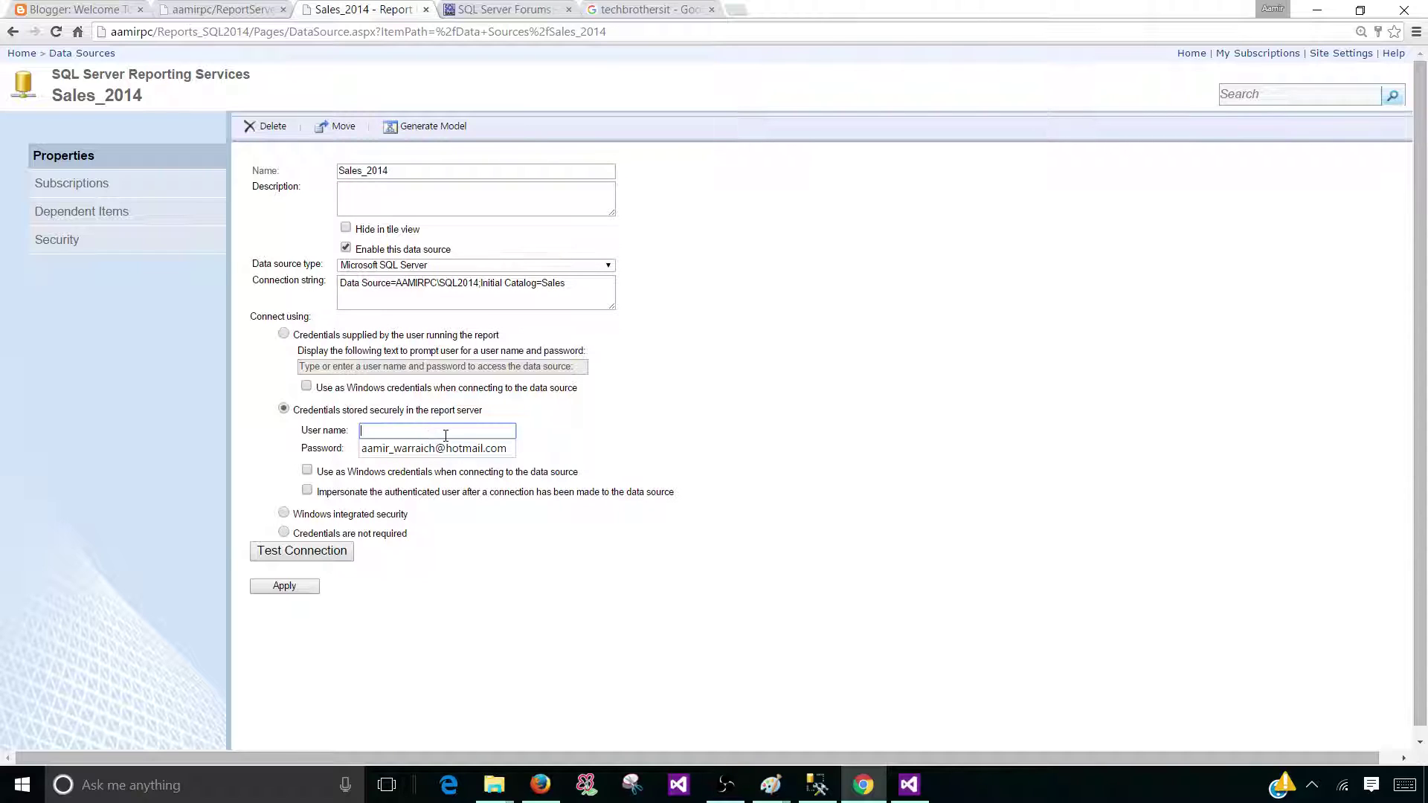
{"action": "type", "text": "RptLogin"}
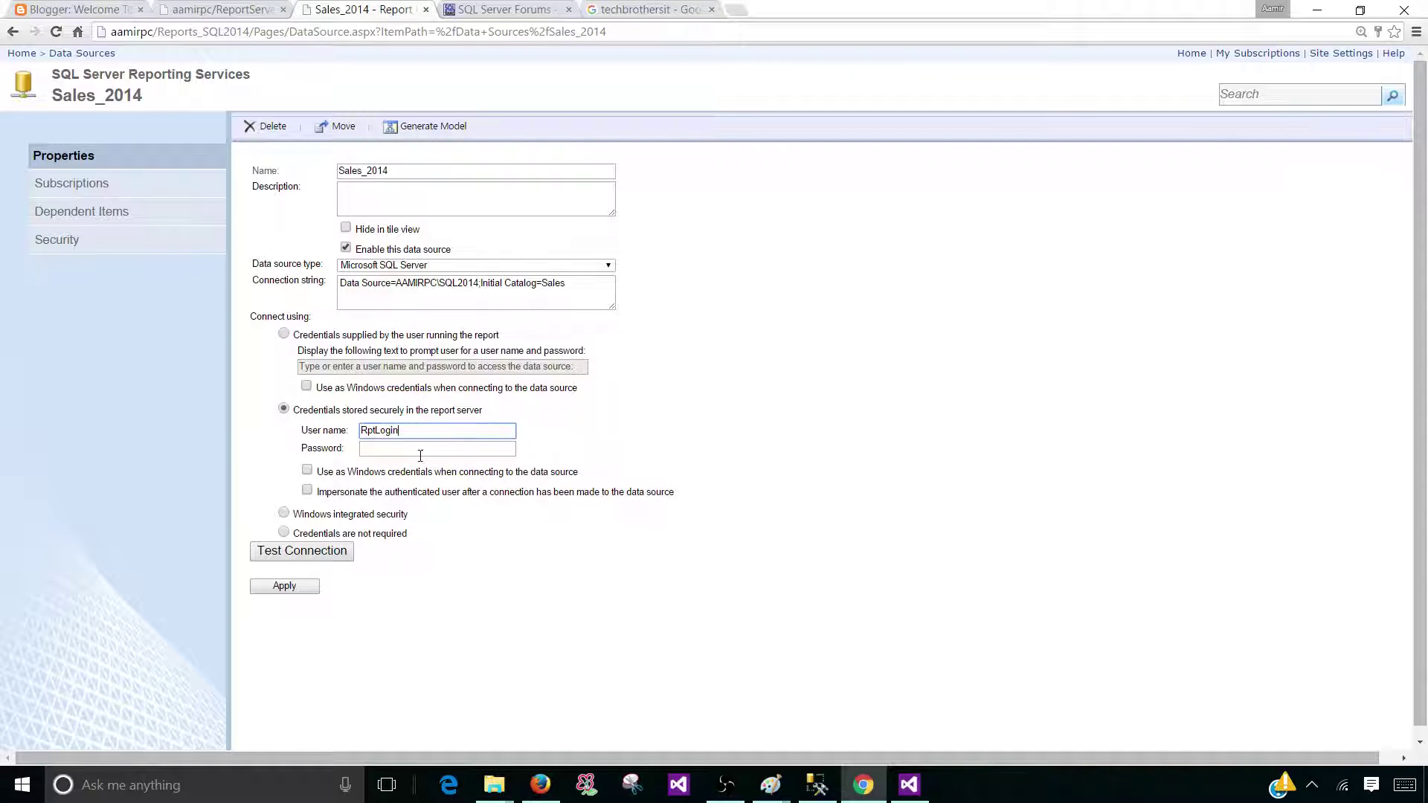
{"action": "left_click", "coordinate": [425, 450]}
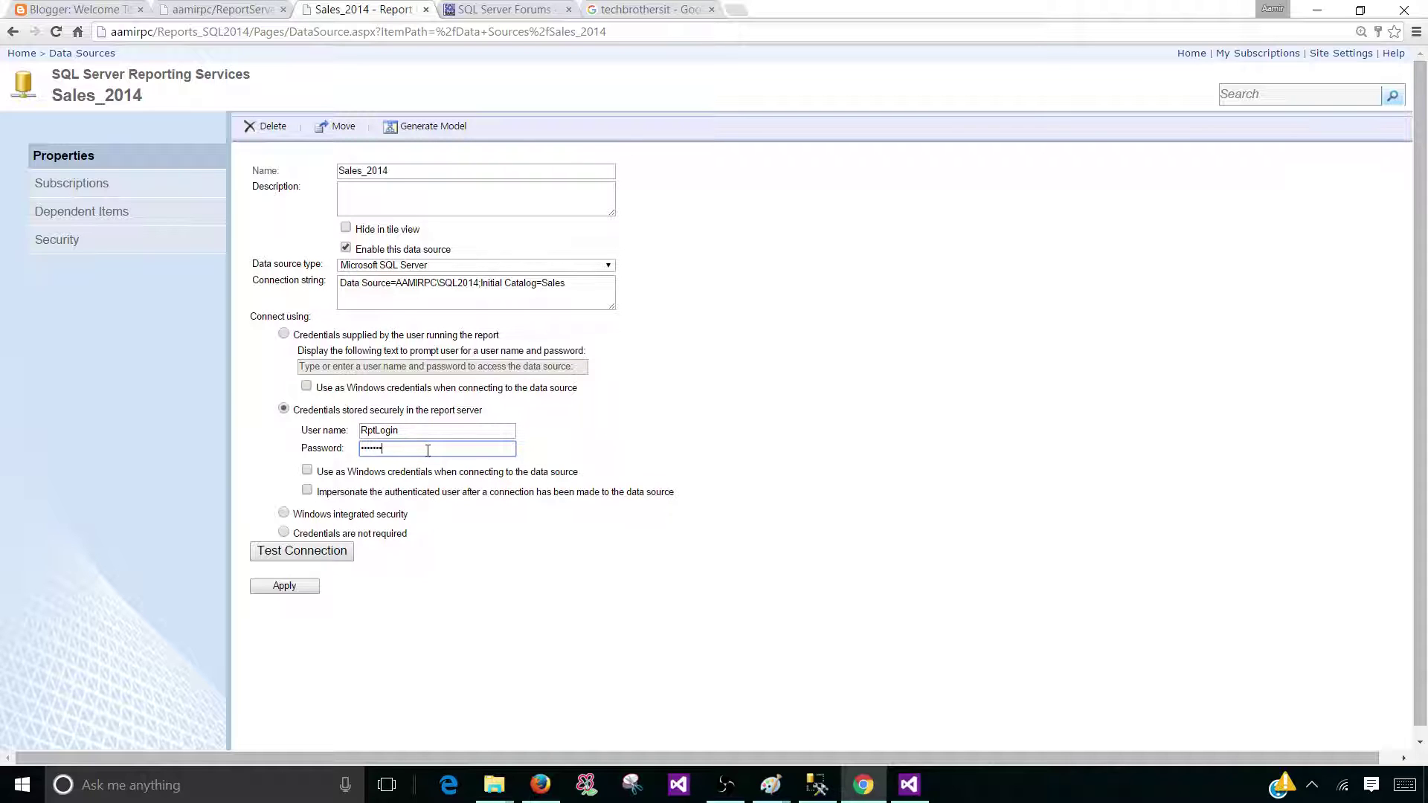
{"action": "type", "text": "1"}
{"action": "left_click", "coordinate": [327, 552]}
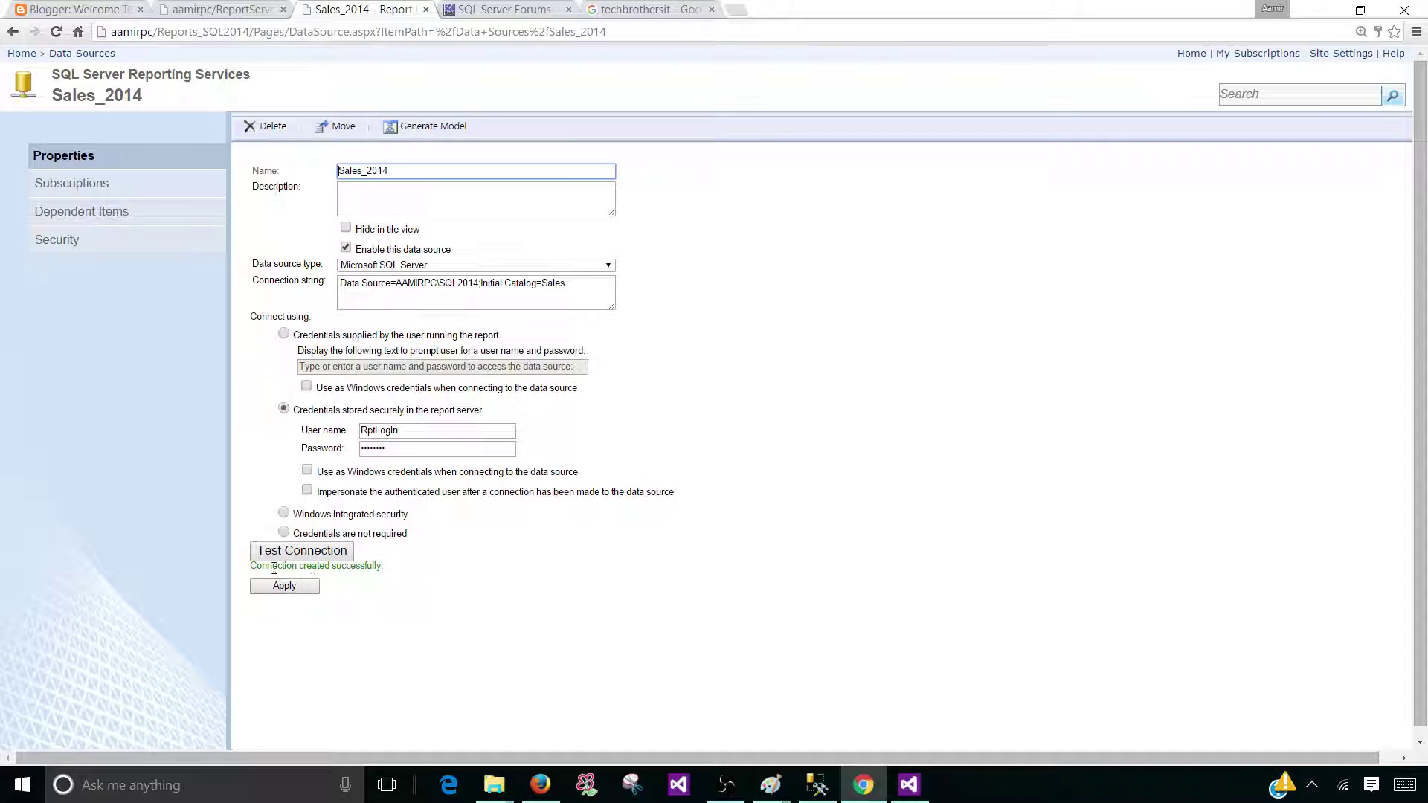
{"action": "left_click", "coordinate": [285, 587]}
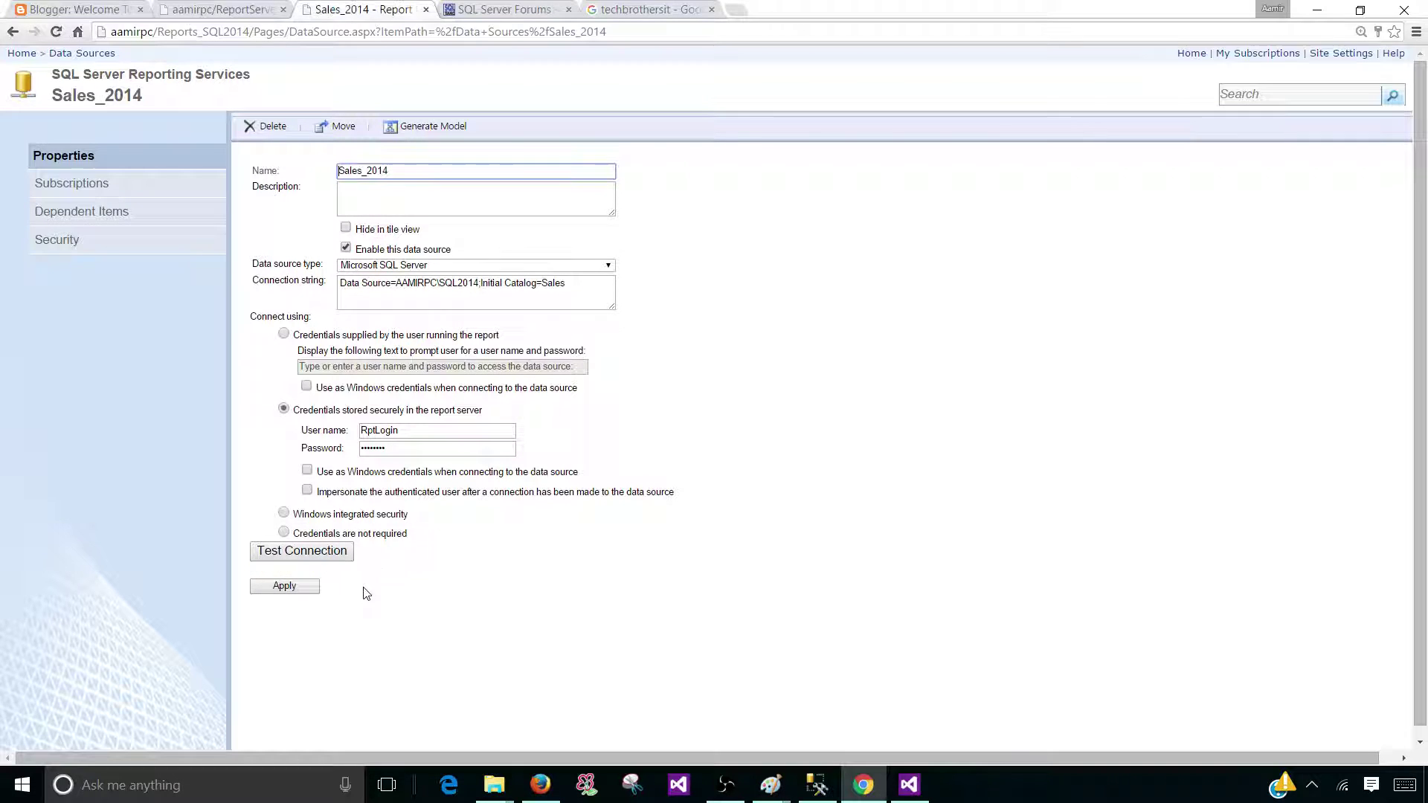
- Go to Report_Sub in the Export_Reports_Demo folder, check its data source and open its subscriptions page
{"action": "left_click", "coordinate": [23, 54]}
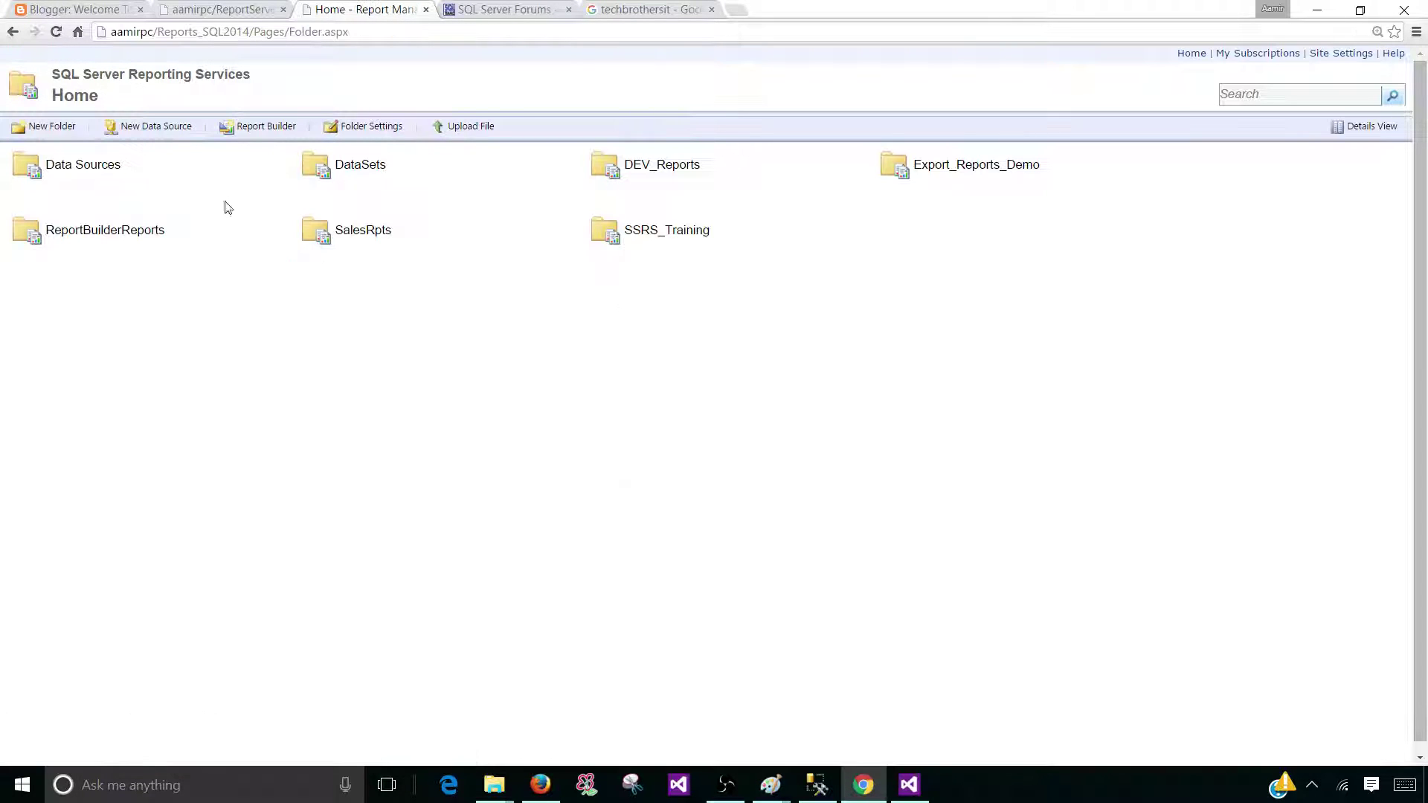
{"action": "left_click", "coordinate": [977, 166]}
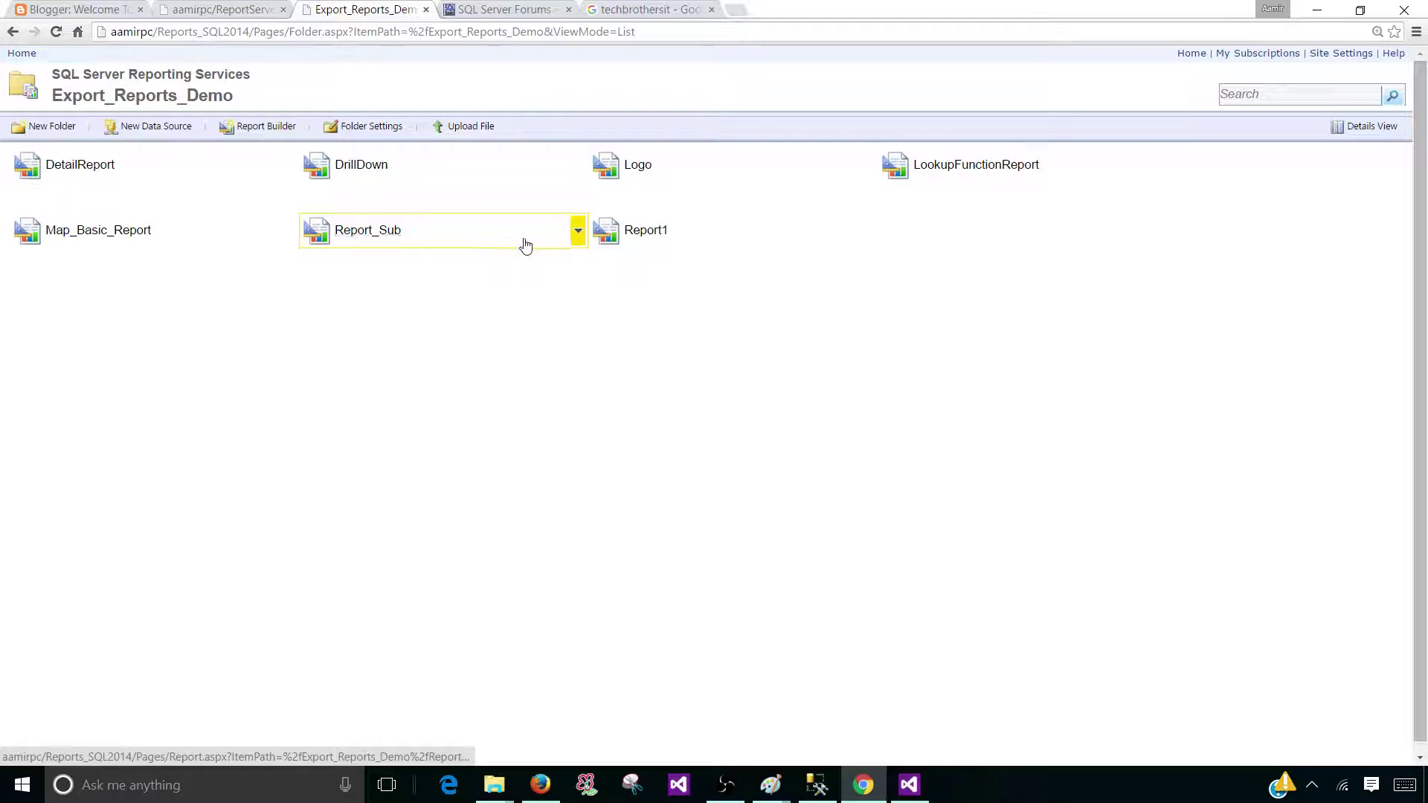
{"action": "left_click", "coordinate": [575, 231]}
{"action": "left_click", "coordinate": [469, 384]}
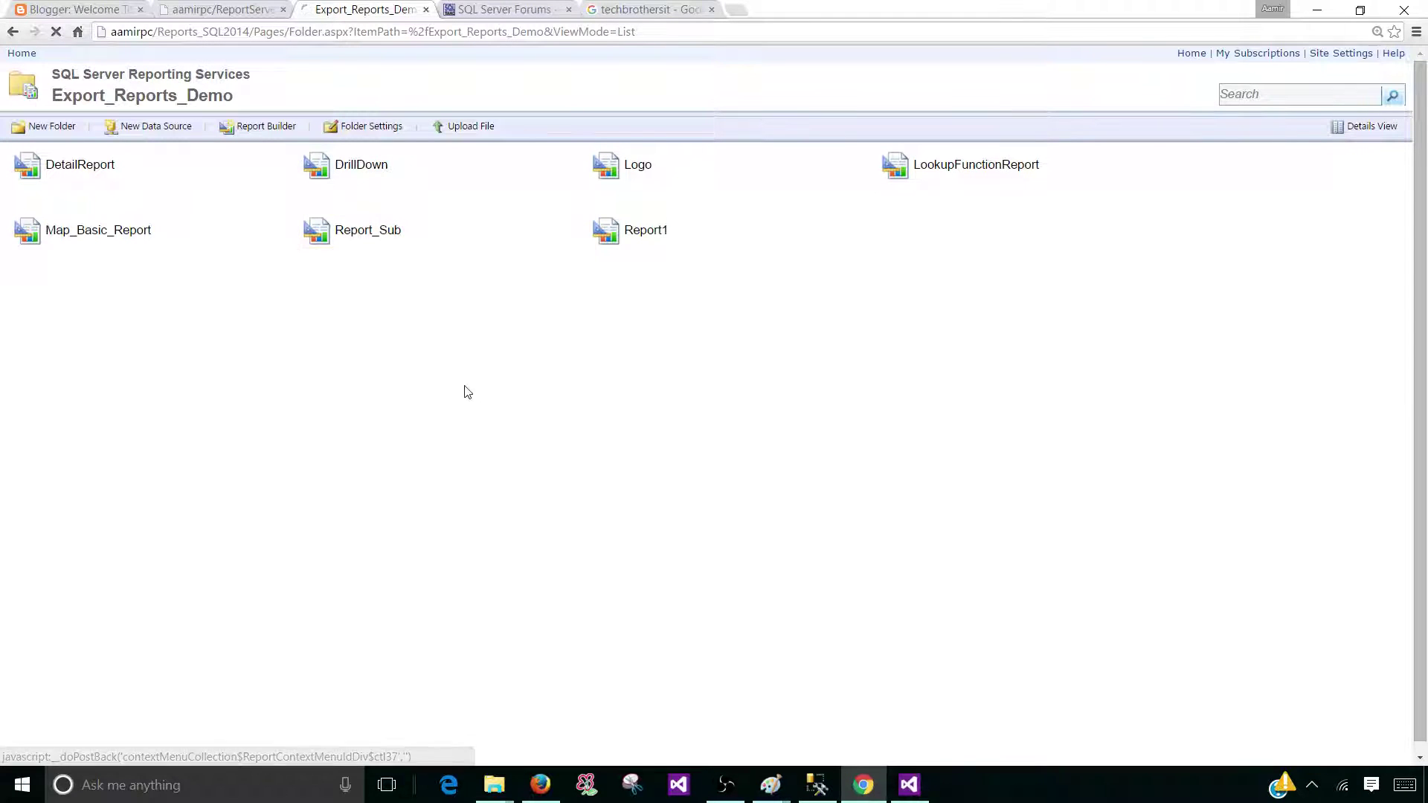
{"action": "left_click", "coordinate": [108, 210]}
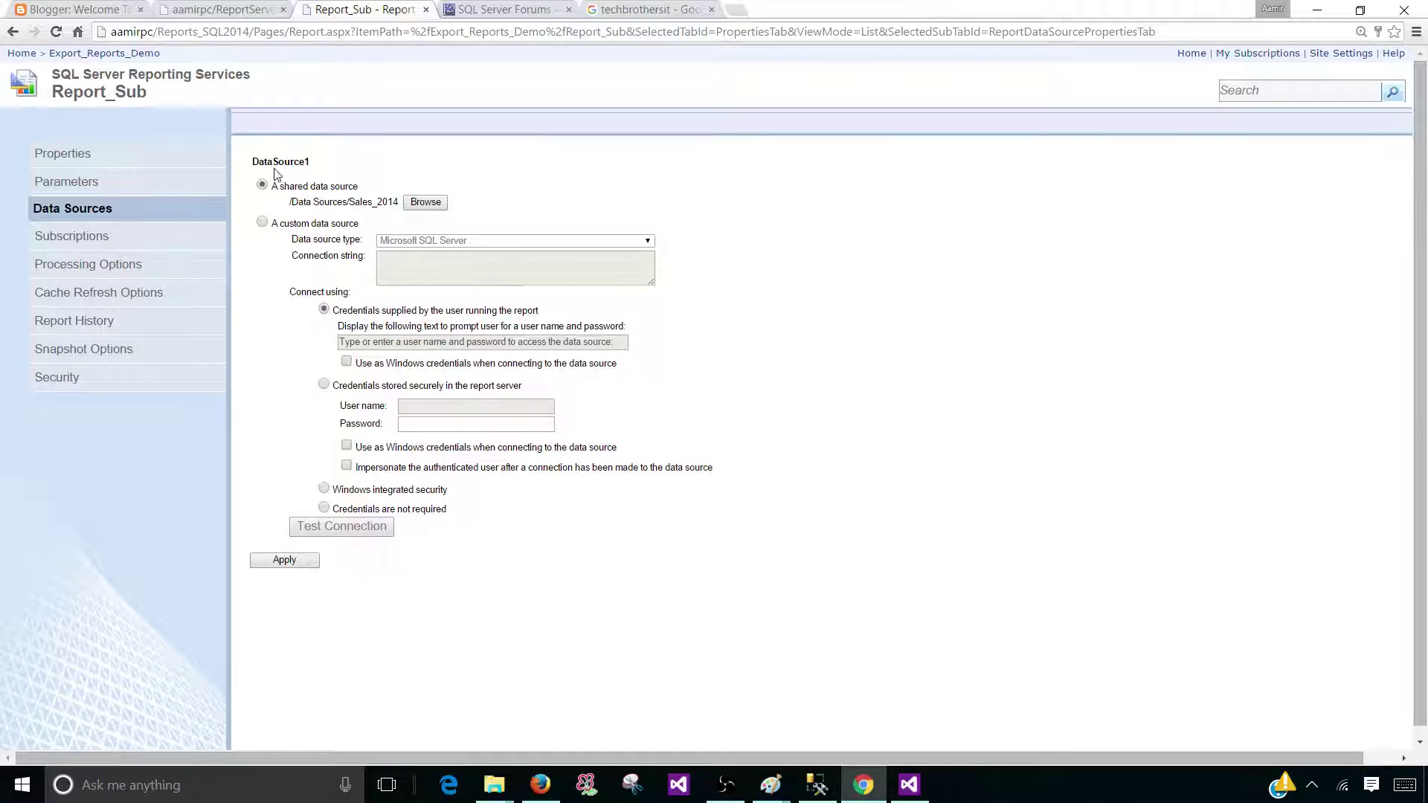
{"action": "left_click", "coordinate": [132, 239]}
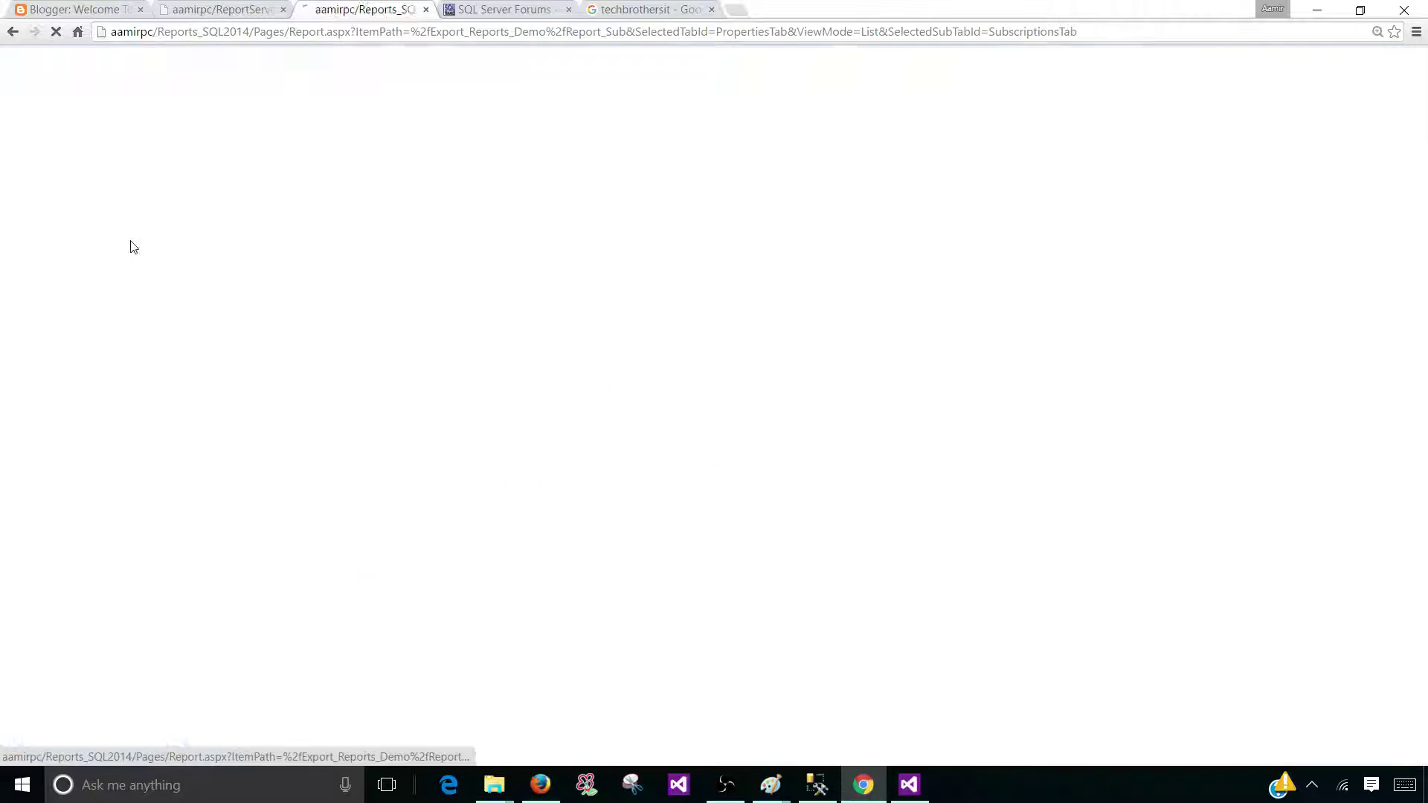
- Create a new subscription for Report_Sub and set its delivery method to Windows File Share
{"action": "left_click", "coordinate": [262, 126]}
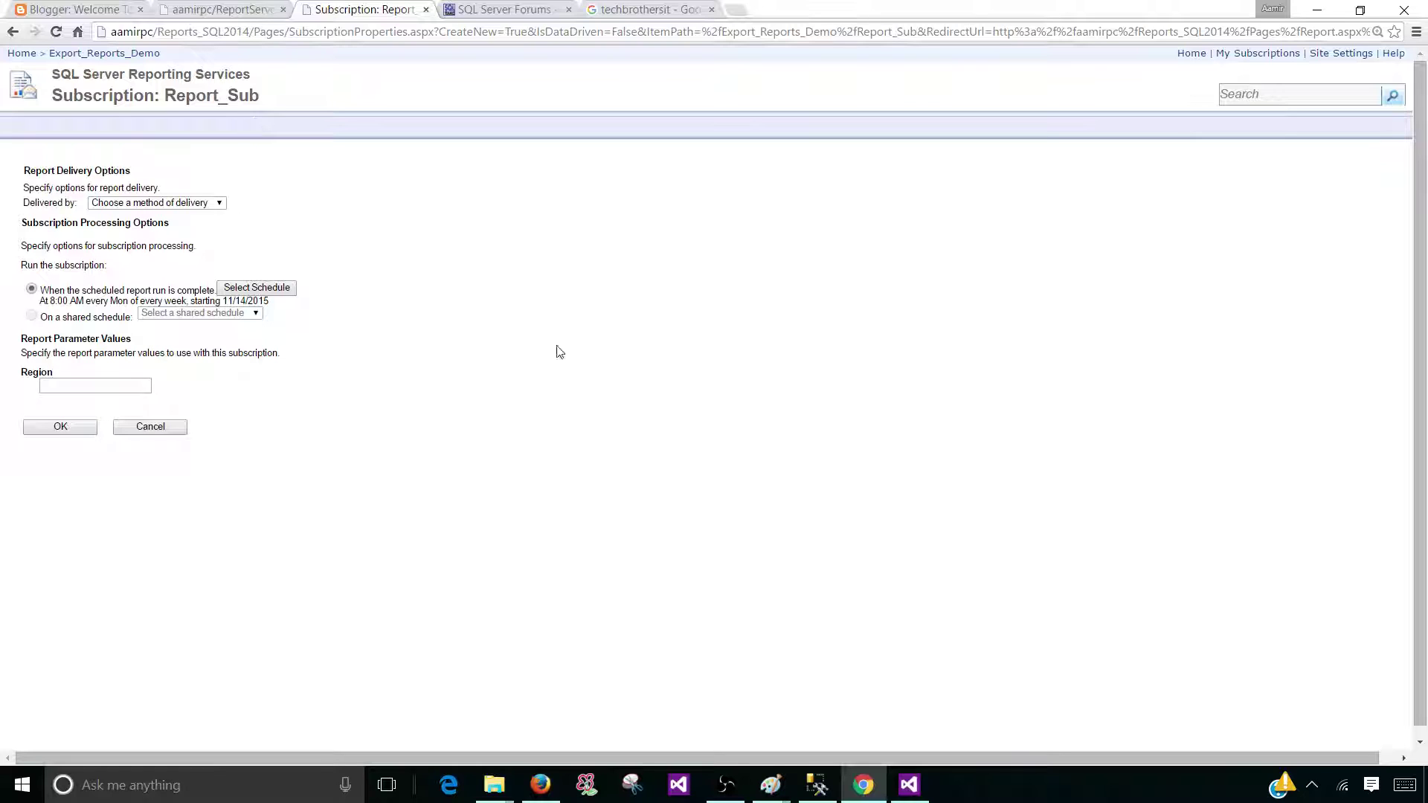
{"action": "left_click", "coordinate": [157, 204]}
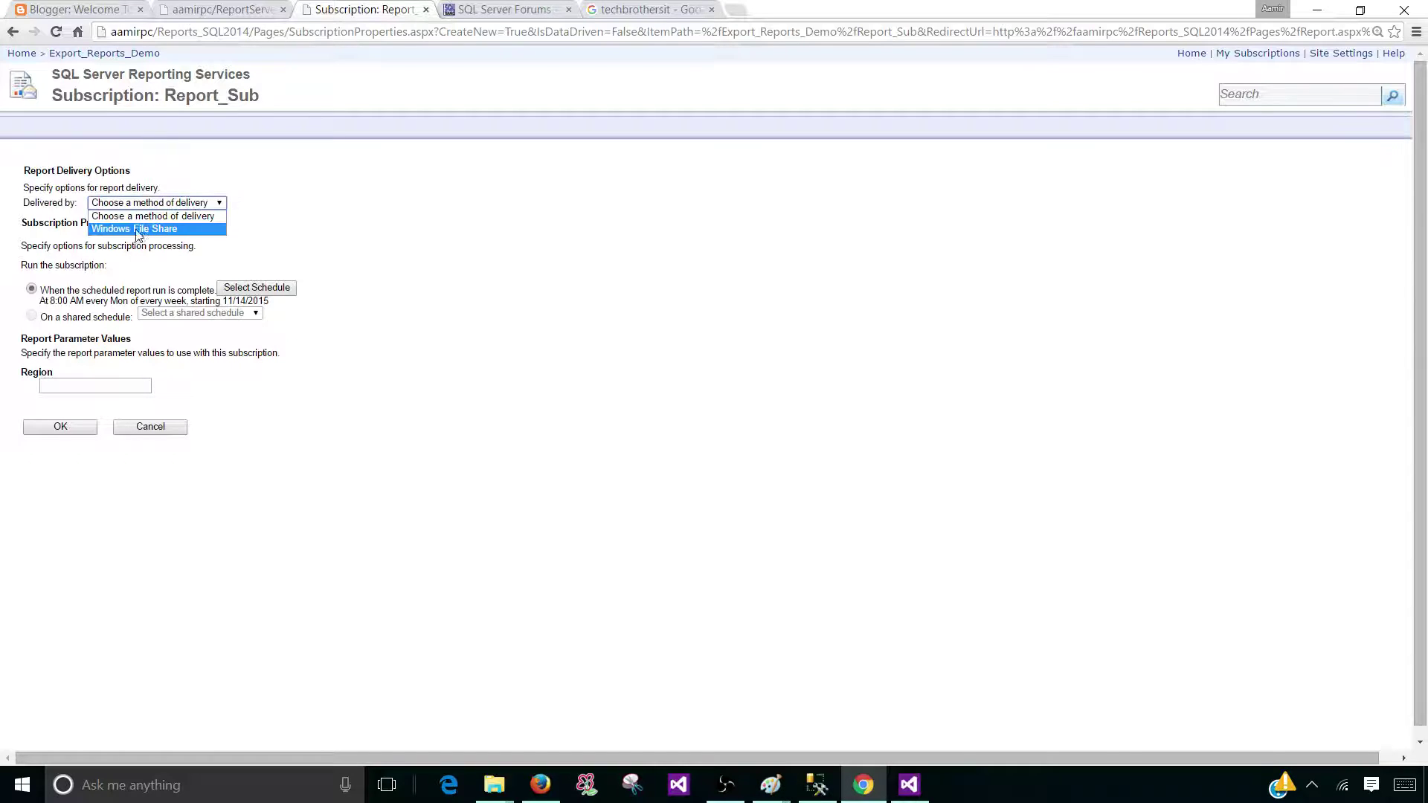
{"action": "left_click", "coordinate": [140, 229]}
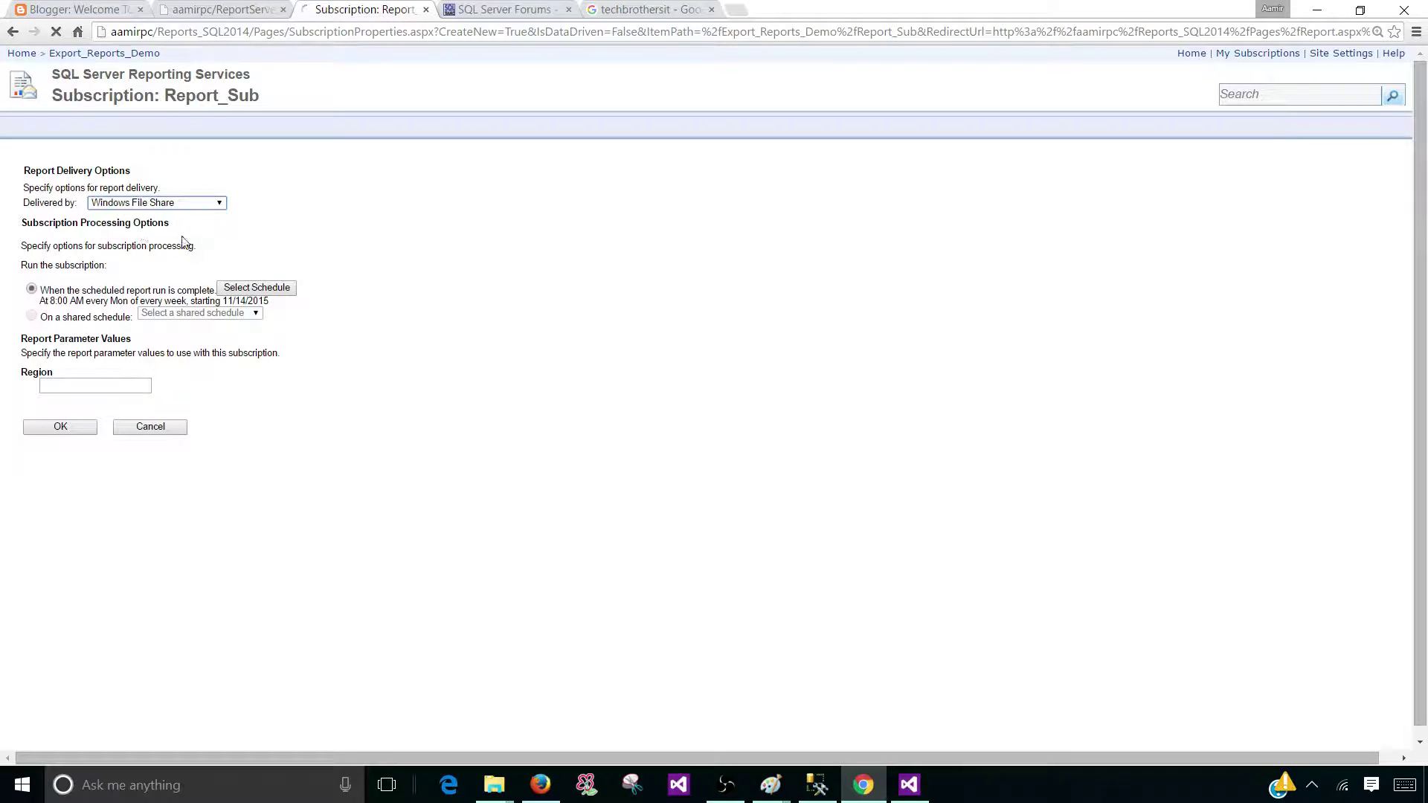
- Set the subscription's file name to Sale_Report
{"action": "left_click", "coordinate": [162, 221]}
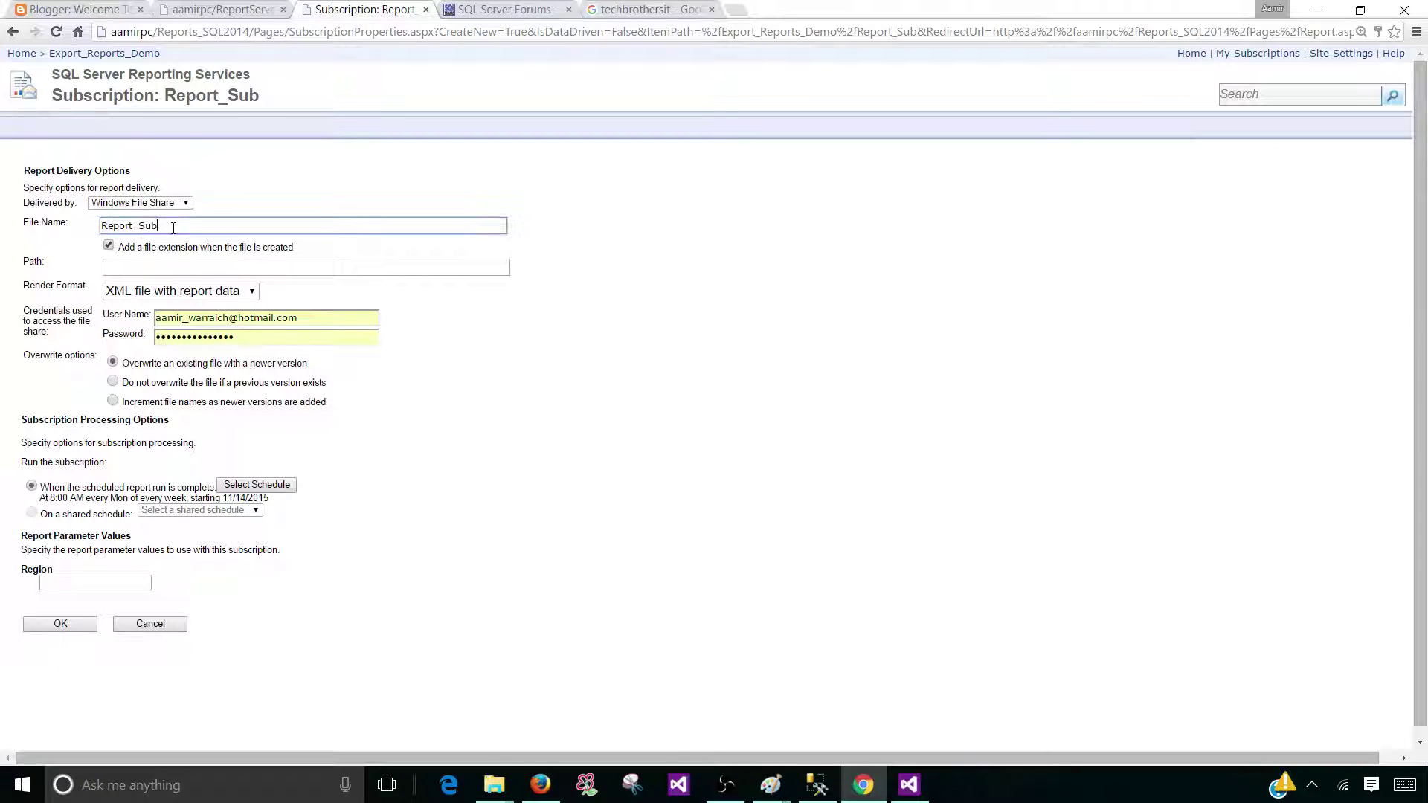
{"action": "double_click", "coordinate": [159, 227]}
{"action": "left_click", "coordinate": [158, 227]}
{"action": "left_click_drag", "start_coordinate": [158, 227], "coordinate": [145, 227]}
{"action": "type", "text": "SA"}
{"action": "key", "text": "BackSpace"}
{"action": "key", "text": "BackSpace"}
{"action": "key", "text": "BackSpace"}
{"action": "key", "text": "BackSpace"}
{"action": "key", "text": "BackSpace"}
{"action": "key", "text": "BackSpace"}
{"action": "key", "text": "BackSpace"}
{"action": "key", "text": "BackSpace"}
{"action": "type", "text": "Sa"}
- Use Run to open the Users folder through this computer's C$ network share
{"action": "left_click", "coordinate": [199, 267]}
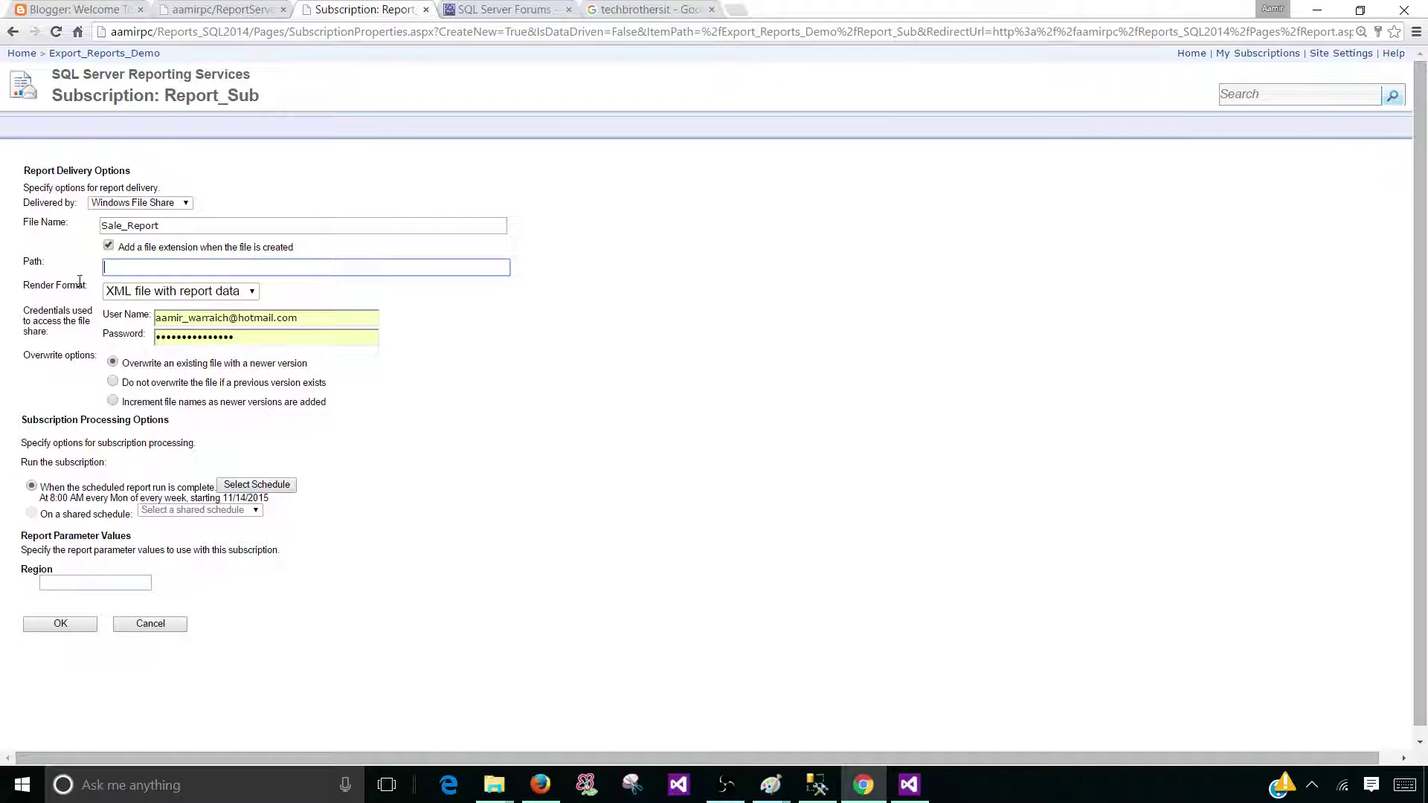
{"action": "right_click", "coordinate": [22, 784]}
{"action": "left_click", "coordinate": [59, 740]}
{"action": "left_click_drag", "start_coordinate": [174, 665], "coordinate": [74, 663]}
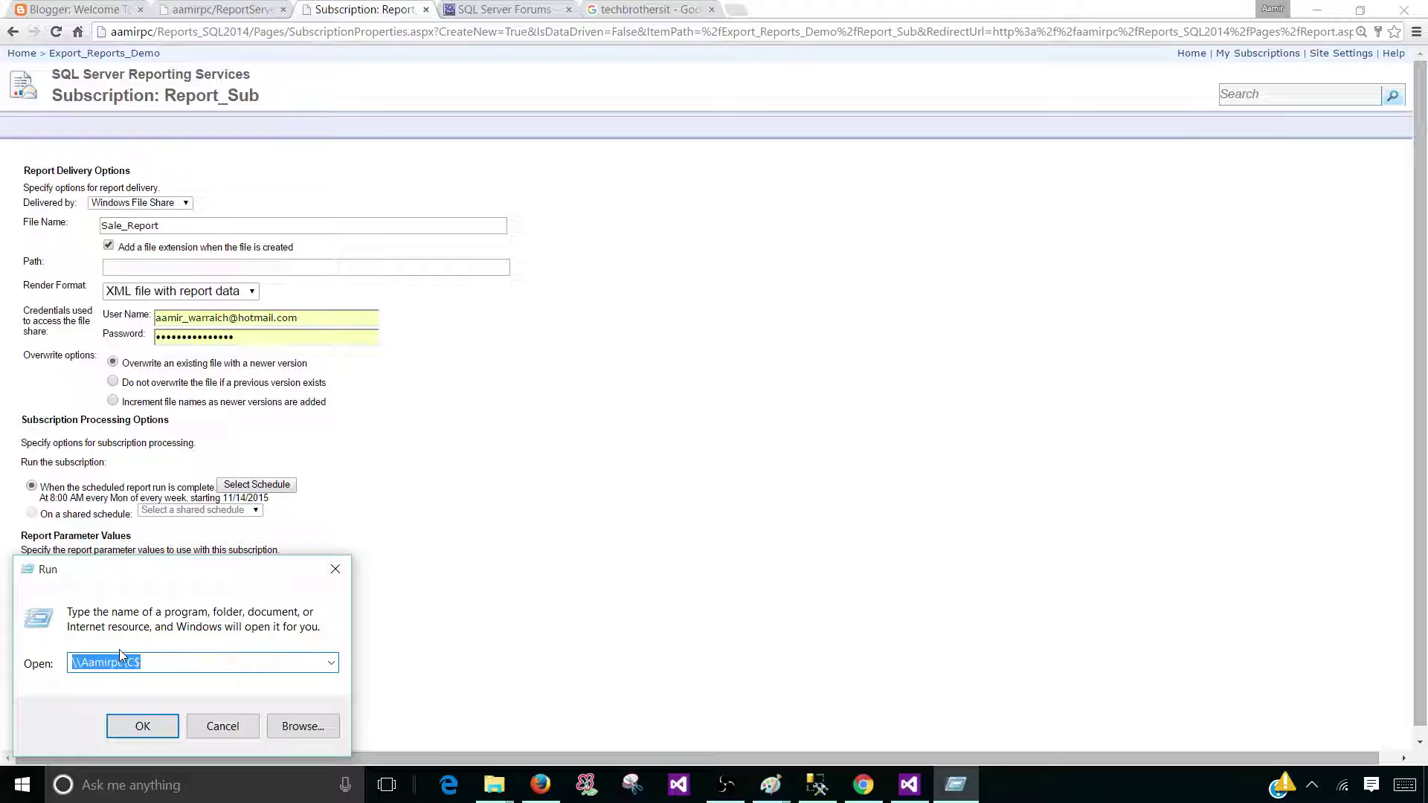
{"action": "type", "text": "\\\\"}
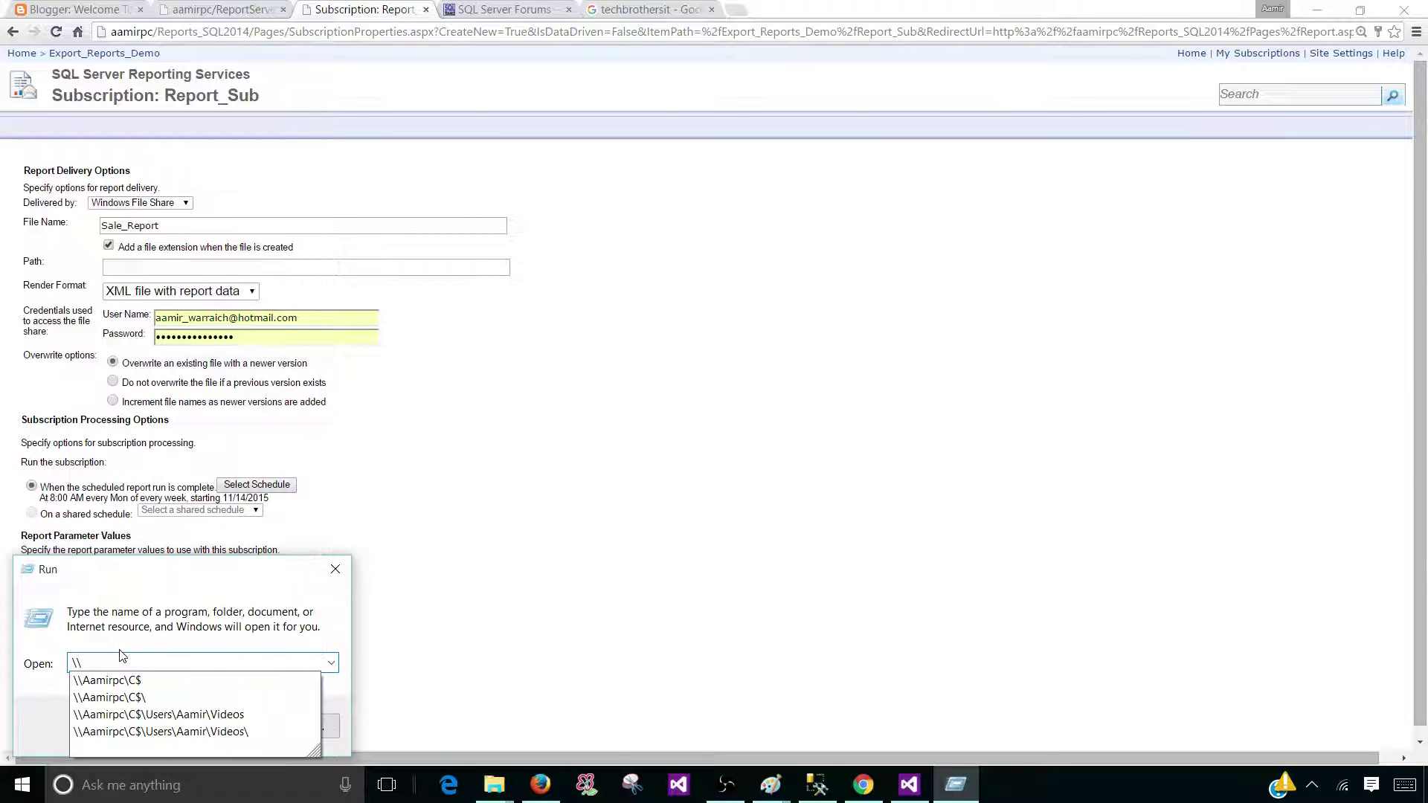
{"action": "type", "text": "aamir"}
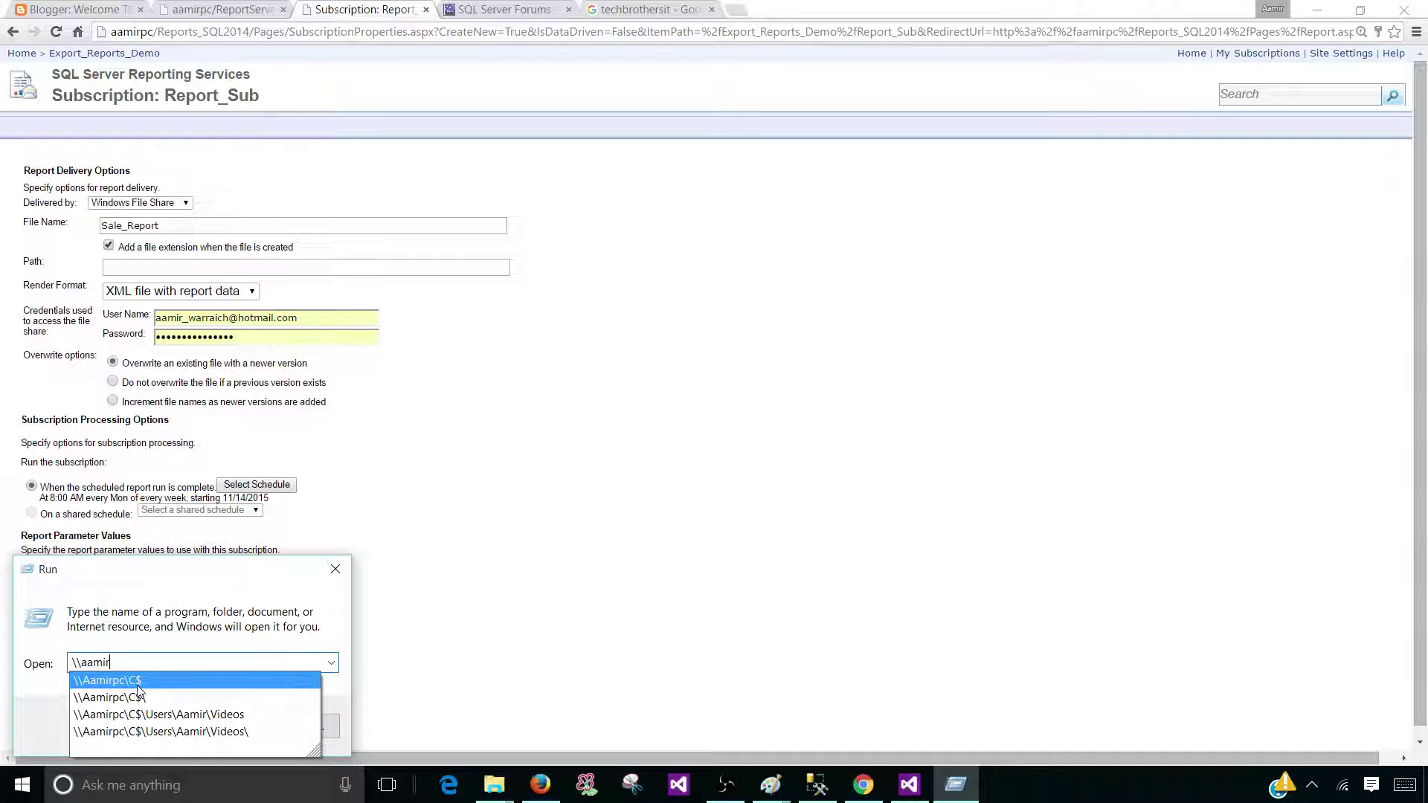
{"action": "left_click", "coordinate": [141, 681]}
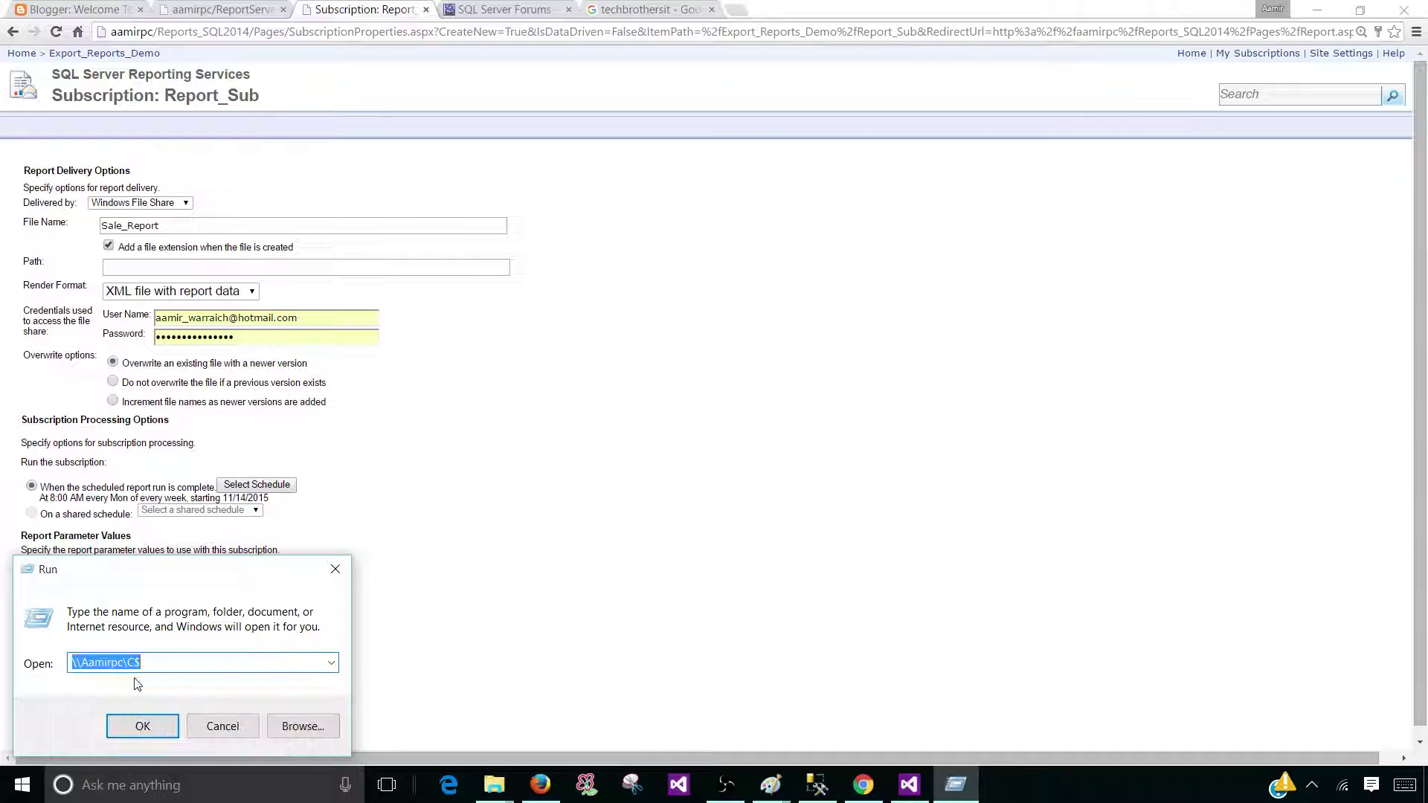
{"action": "left_click", "coordinate": [170, 661]}
{"action": "type", "text": "\\"}
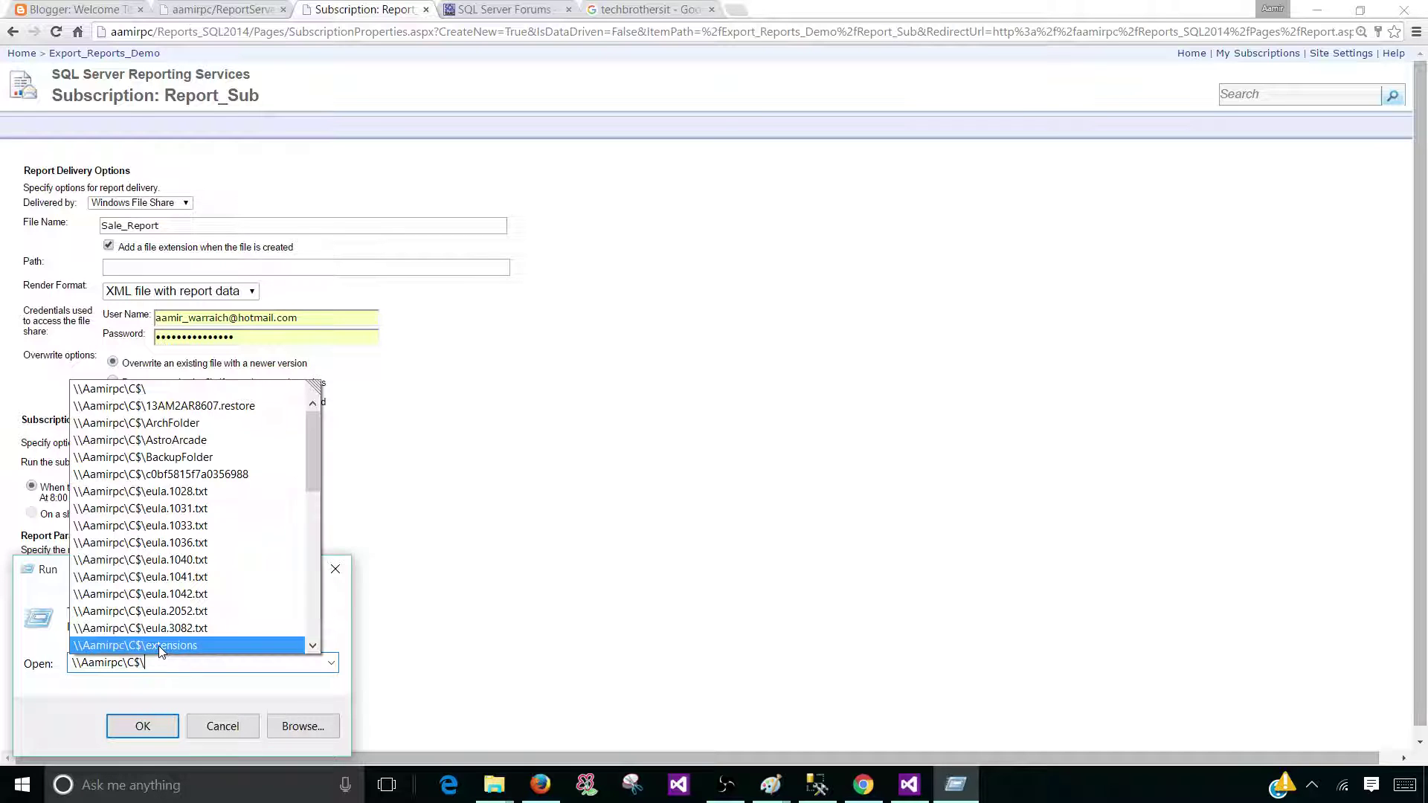
{"action": "type", "text": "user"}
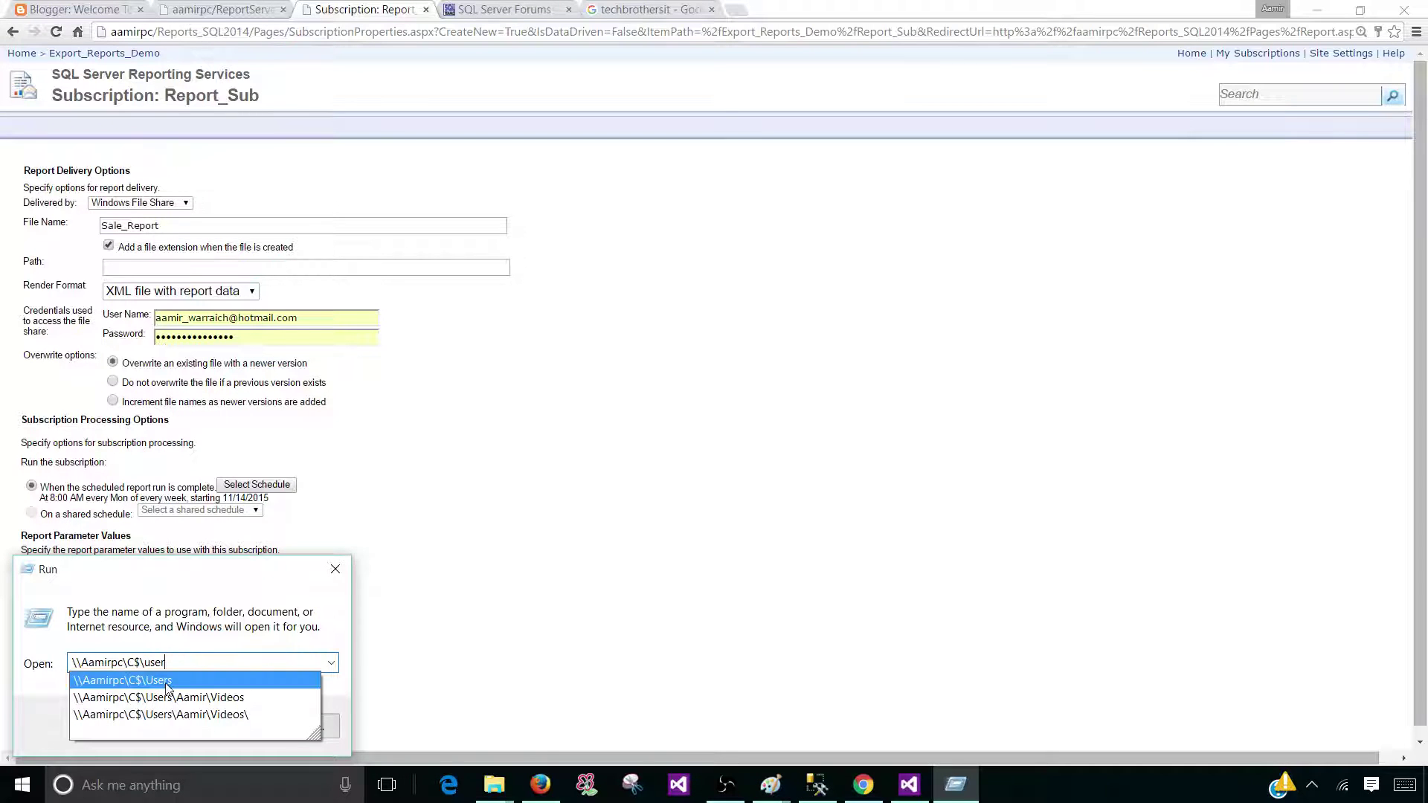
{"action": "left_click", "coordinate": [165, 680]}
{"action": "left_click", "coordinate": [154, 725]}
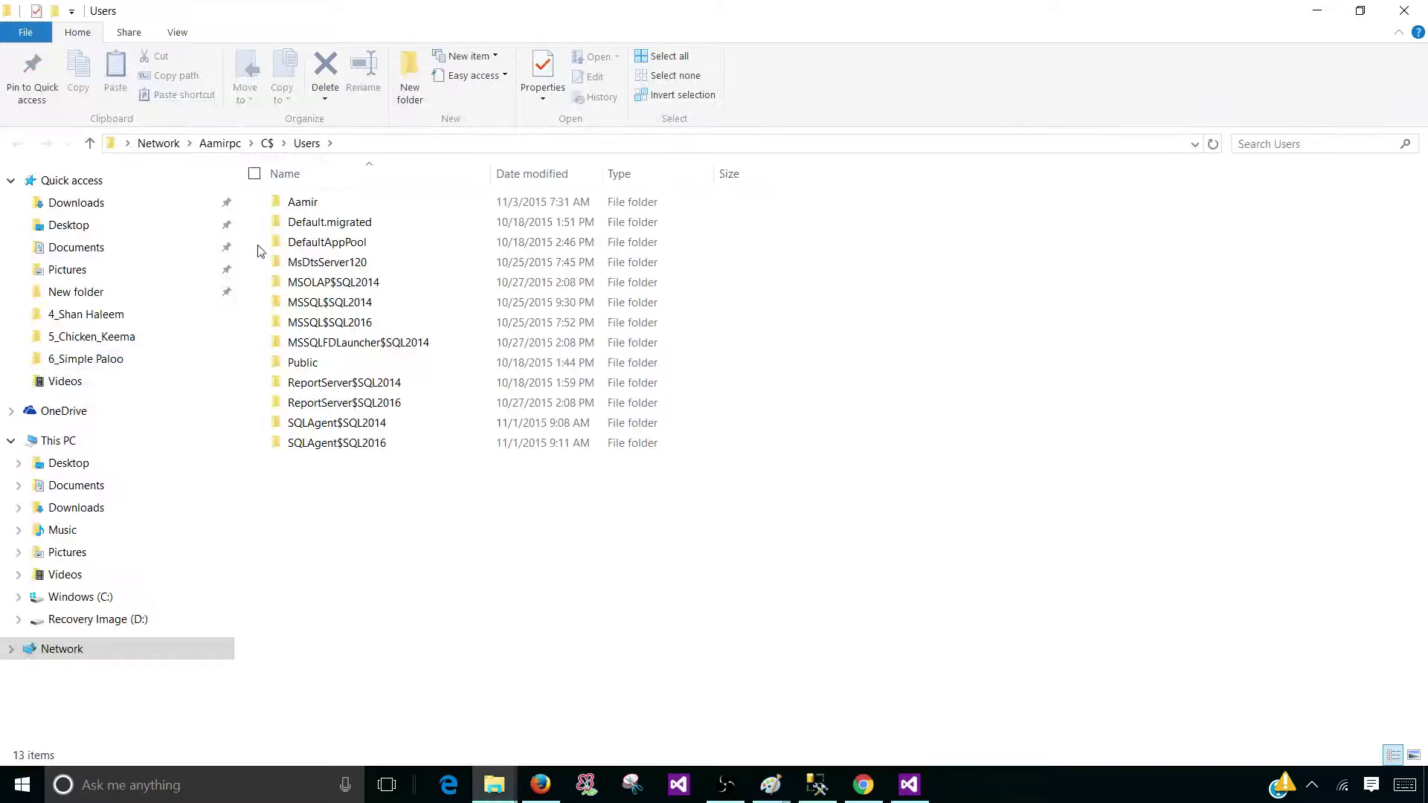
- Go to the Videos folder in the user's own profile and copy its network path
{"action": "left_click", "coordinate": [304, 206]}
{"action": "double_click", "coordinate": [304, 205]}
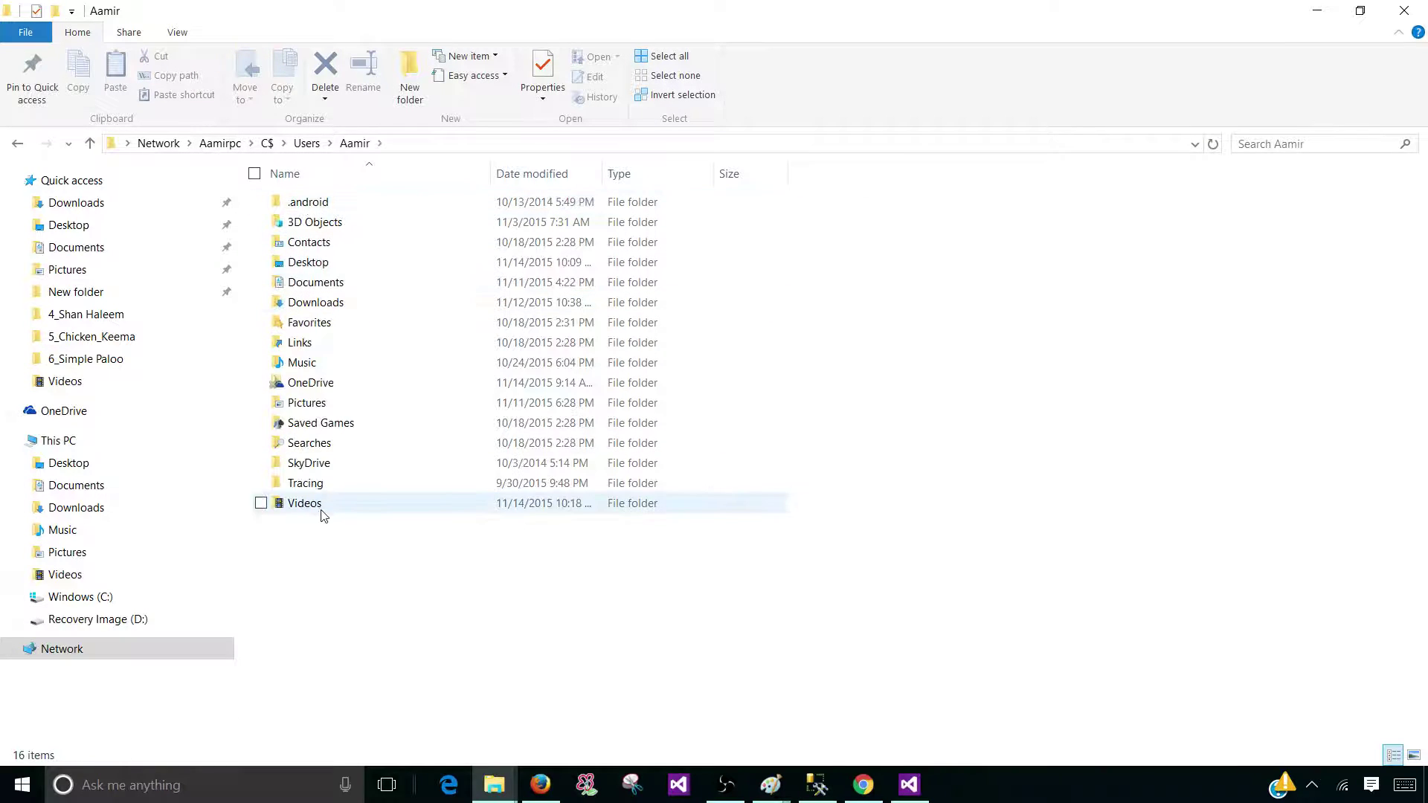
{"action": "double_click", "coordinate": [297, 506]}
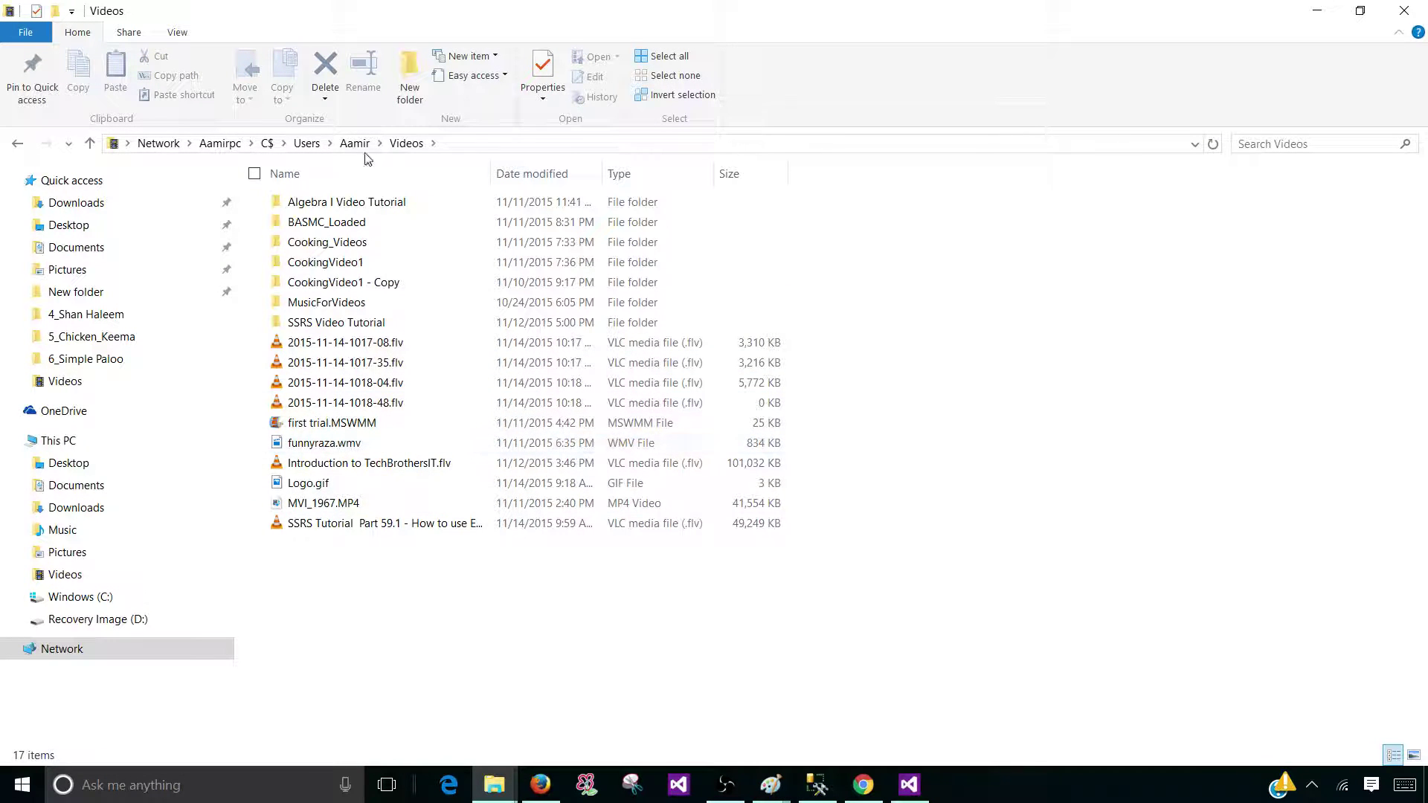
{"action": "left_click", "coordinate": [439, 144]}
{"action": "right_click", "coordinate": [282, 145]}
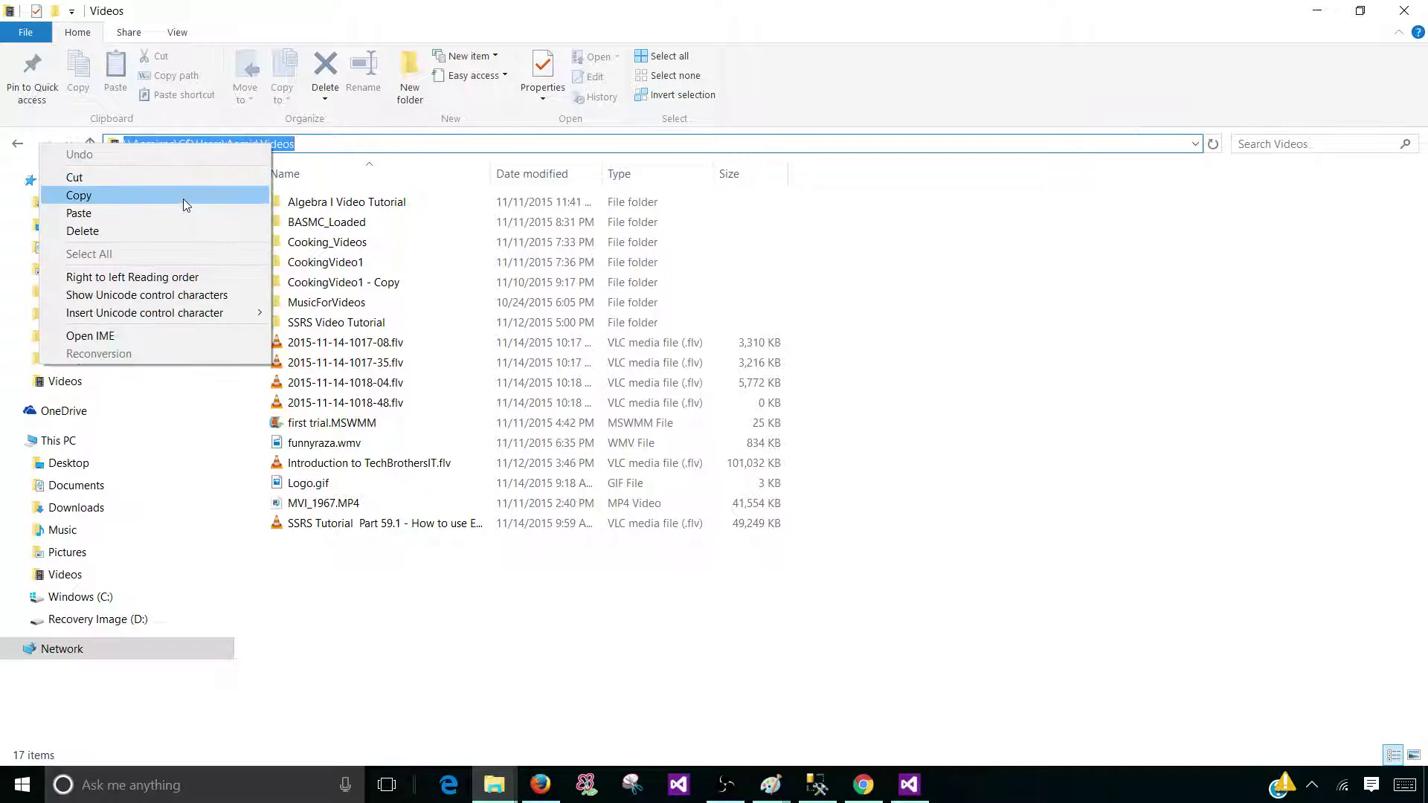
{"action": "left_click", "coordinate": [183, 196]}
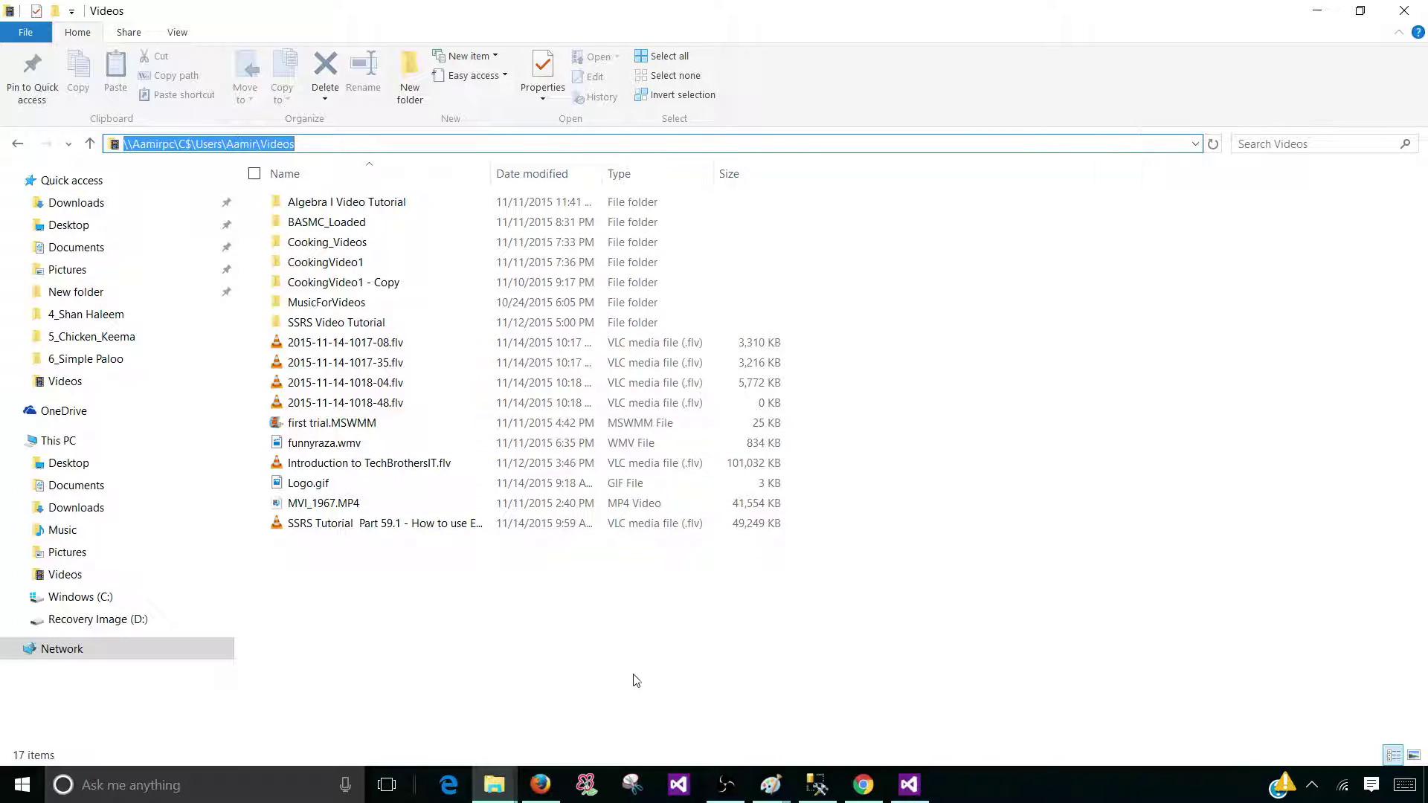
- Switch to Chrome and set the subscription's path to the copied network path of the Videos folder
{"action": "left_click", "coordinate": [569, 638]}
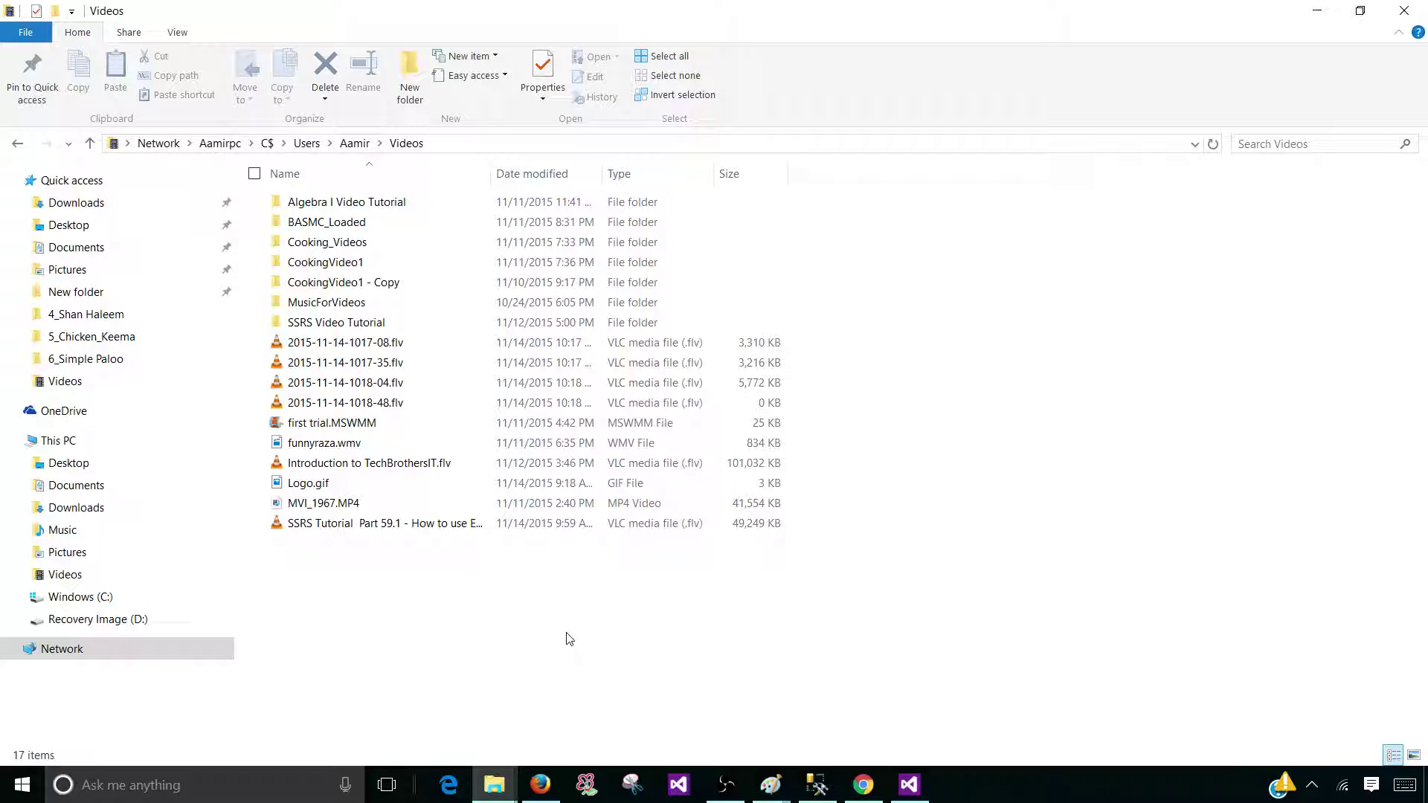
{"action": "left_click", "coordinate": [863, 785]}
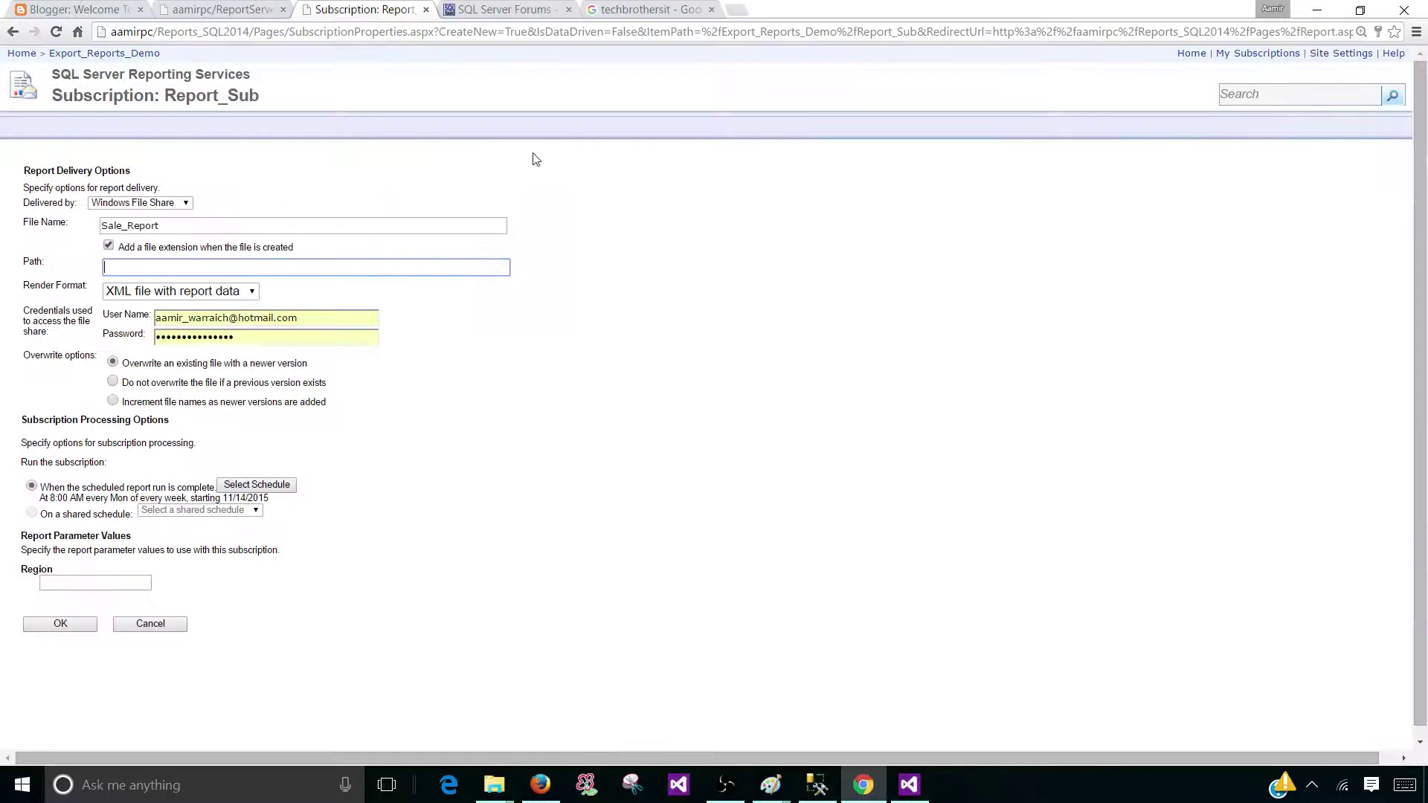
{"action": "left_click", "coordinate": [171, 267]}
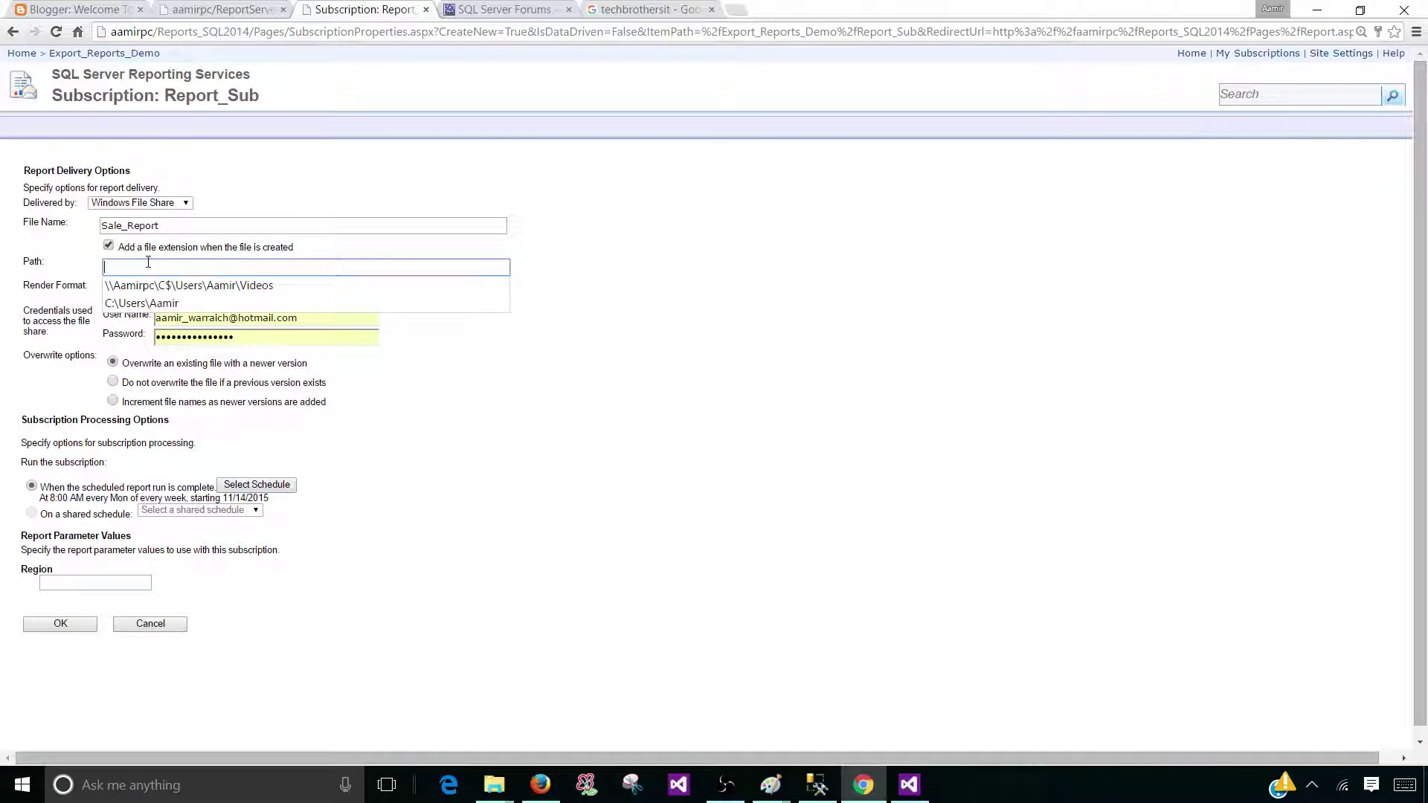
{"action": "key", "text": "ctrl+v"}
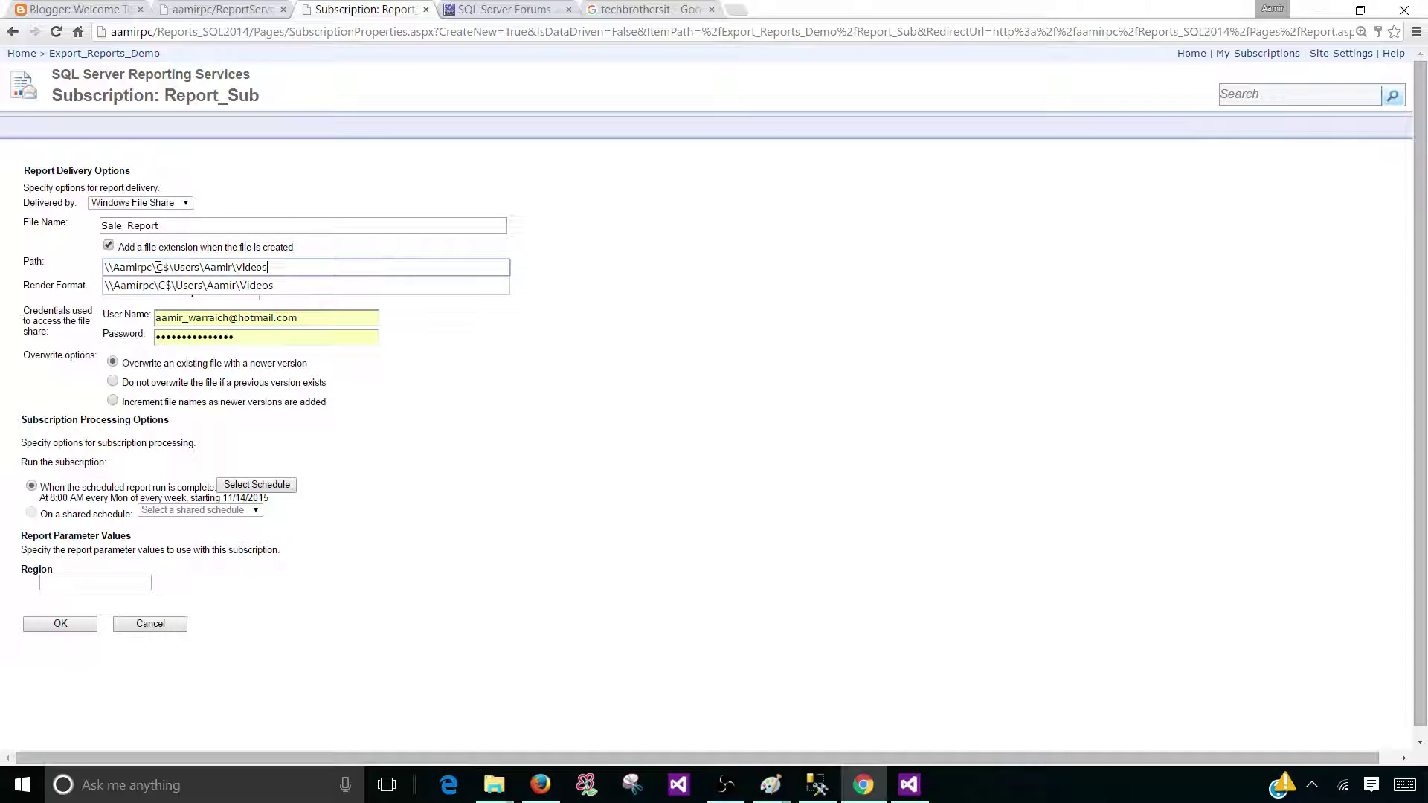
{"action": "left_click", "coordinate": [225, 285]}
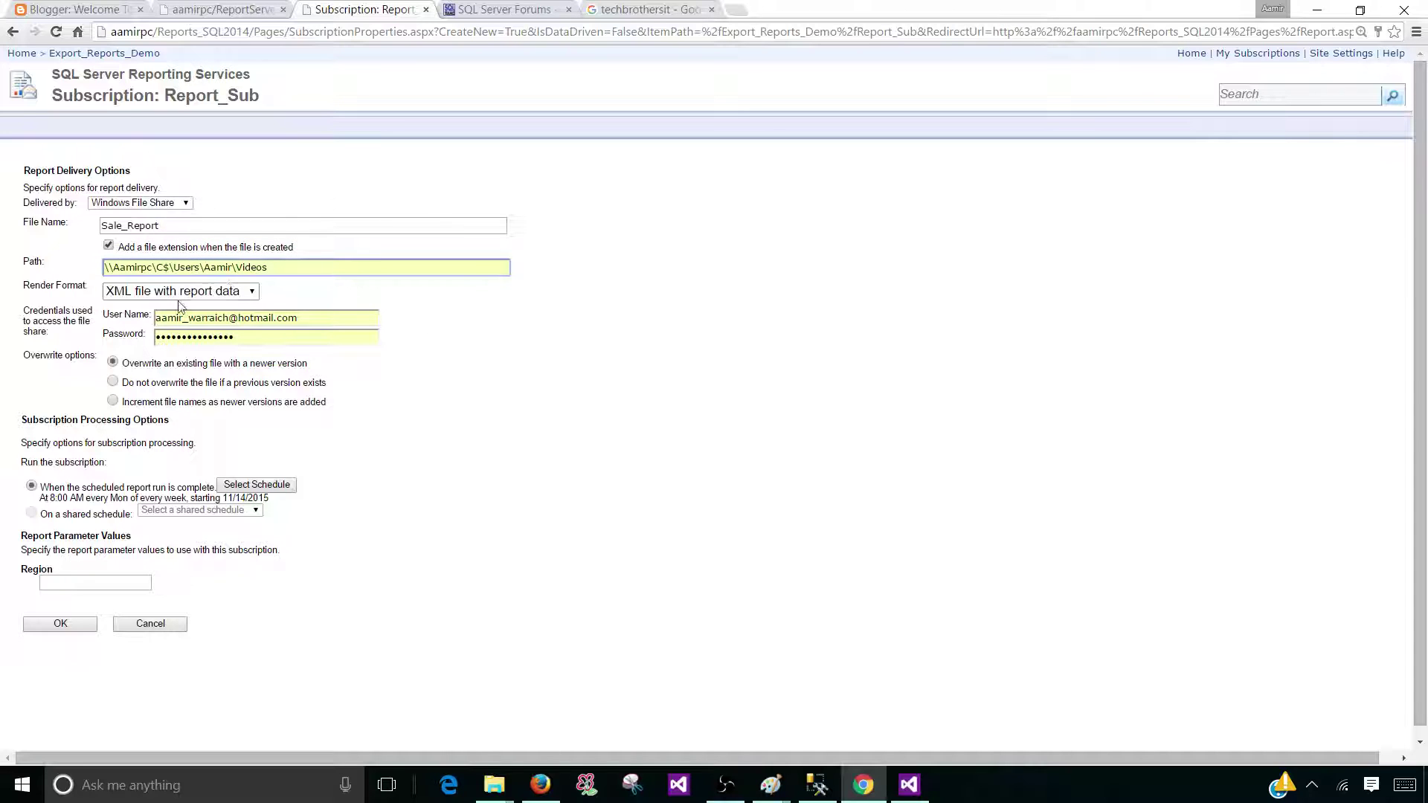
- Set the subscription's render format to CSV (comma delimited)
{"action": "left_click", "coordinate": [223, 292]}
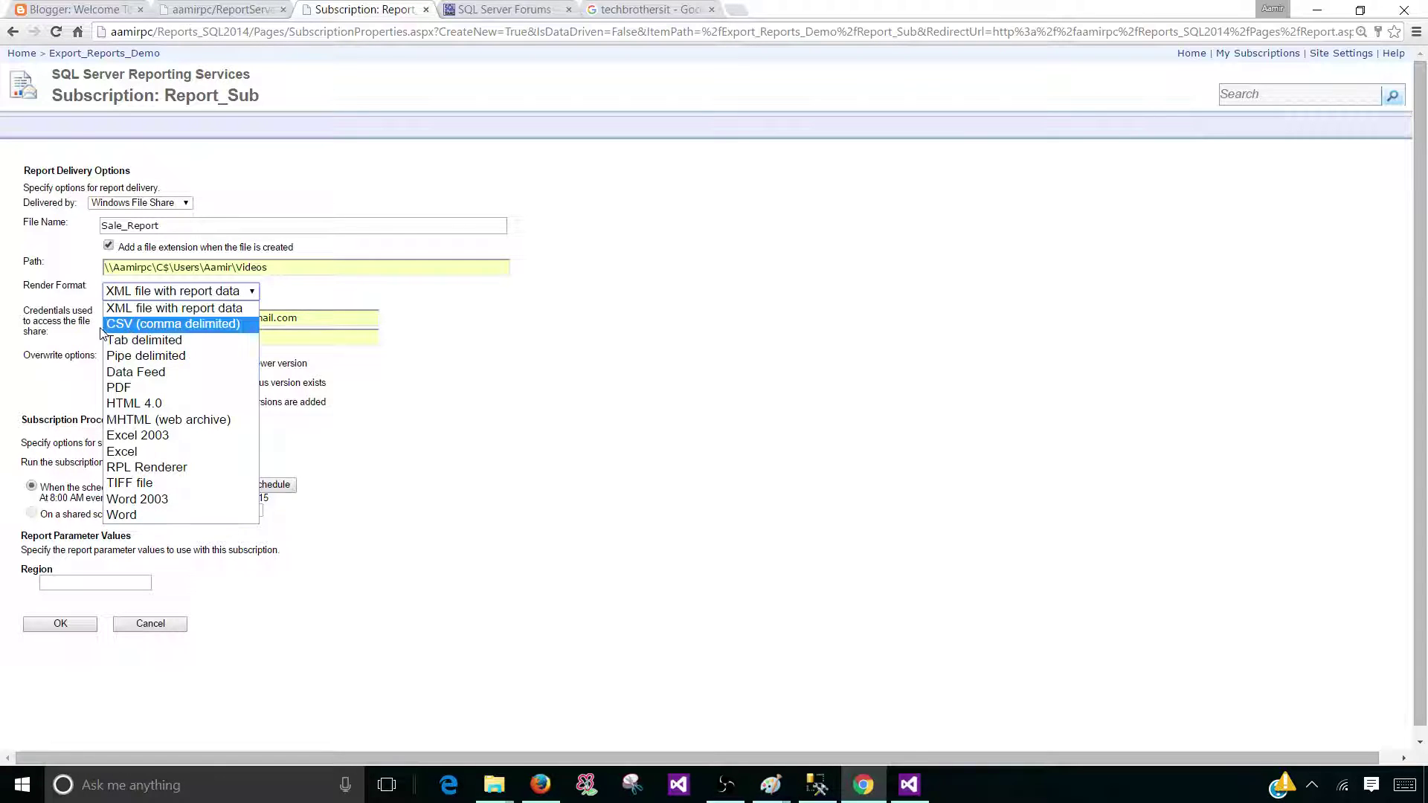
{"action": "left_click", "coordinate": [138, 328]}
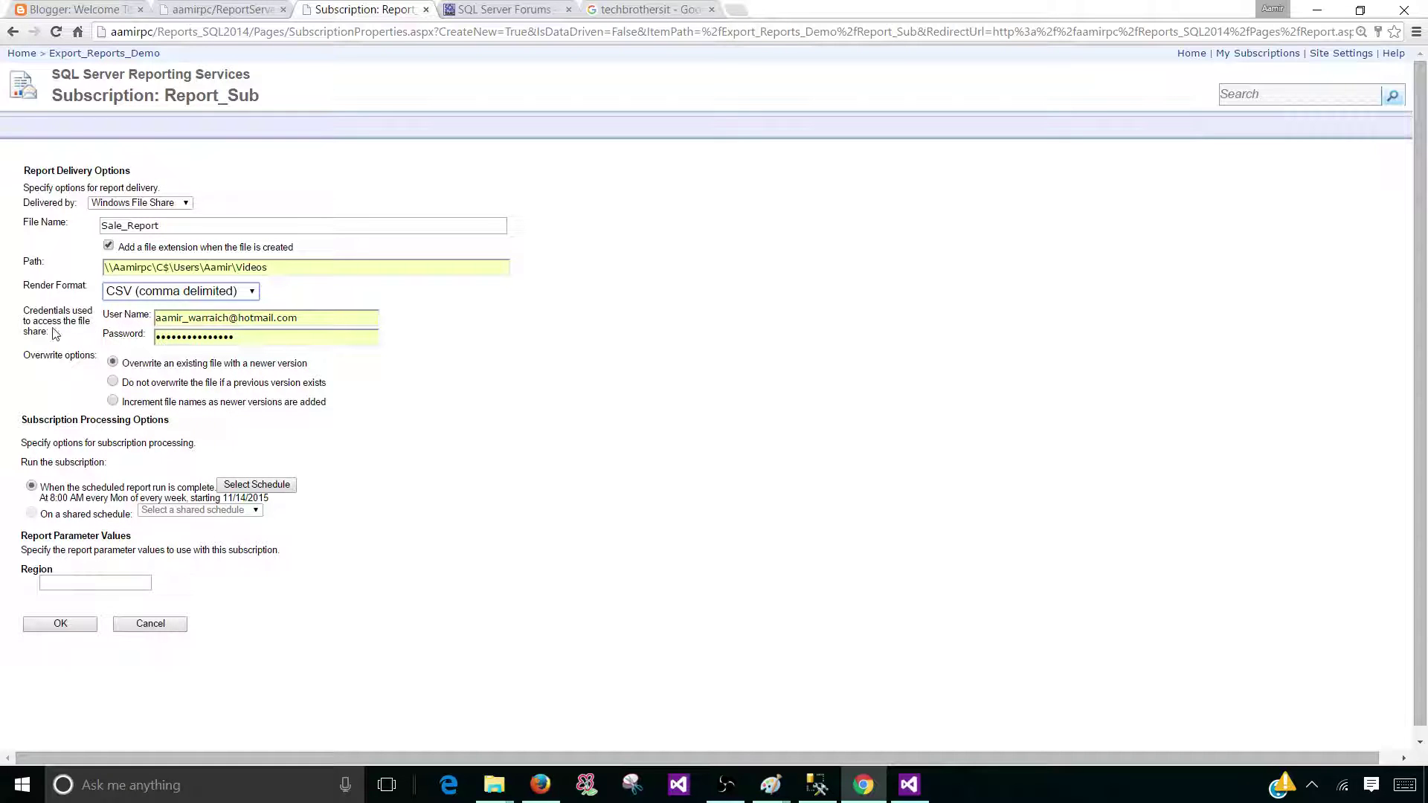
{"action": "left_click_drag", "start_coordinate": [48, 332], "coordinate": [21, 309]}
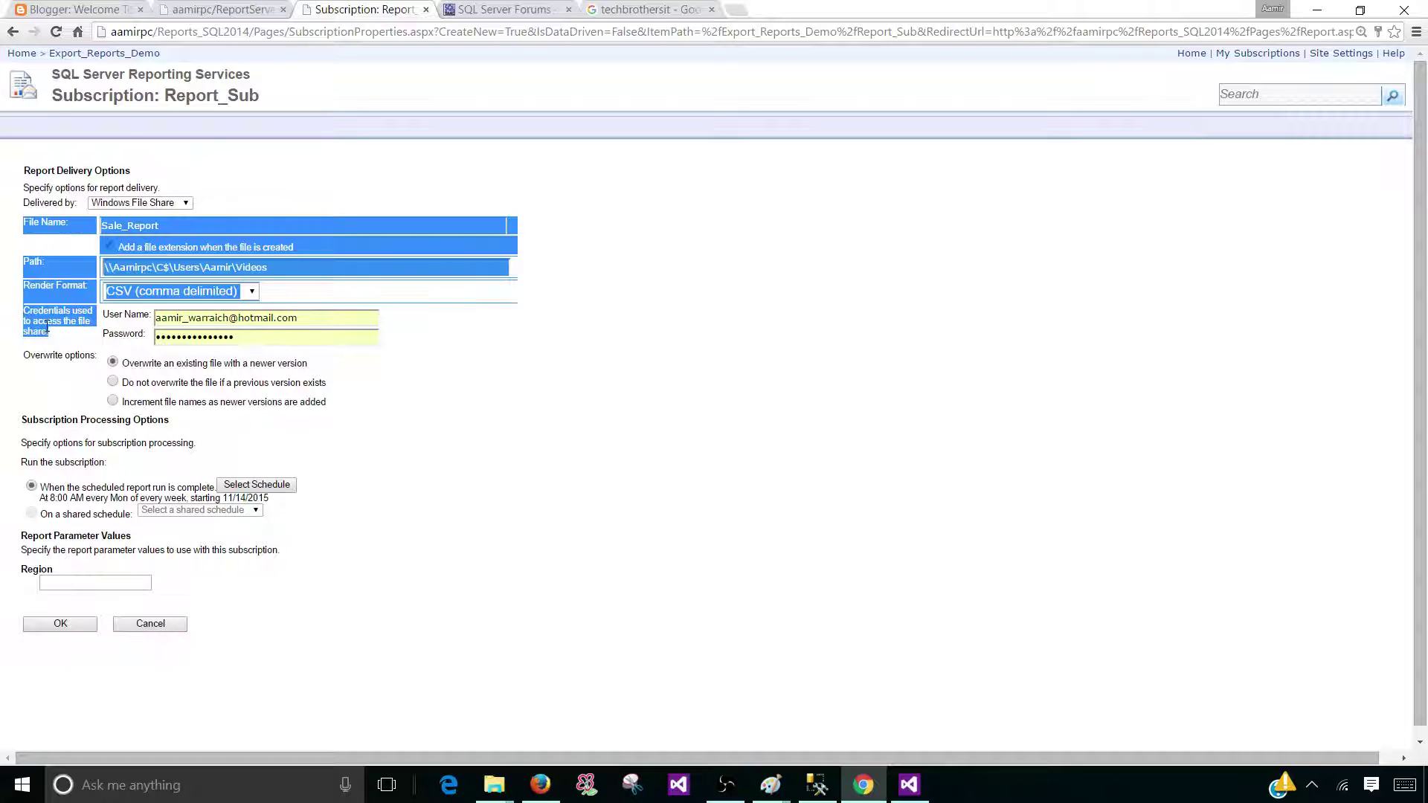
{"action": "left_click", "coordinate": [47, 327]}
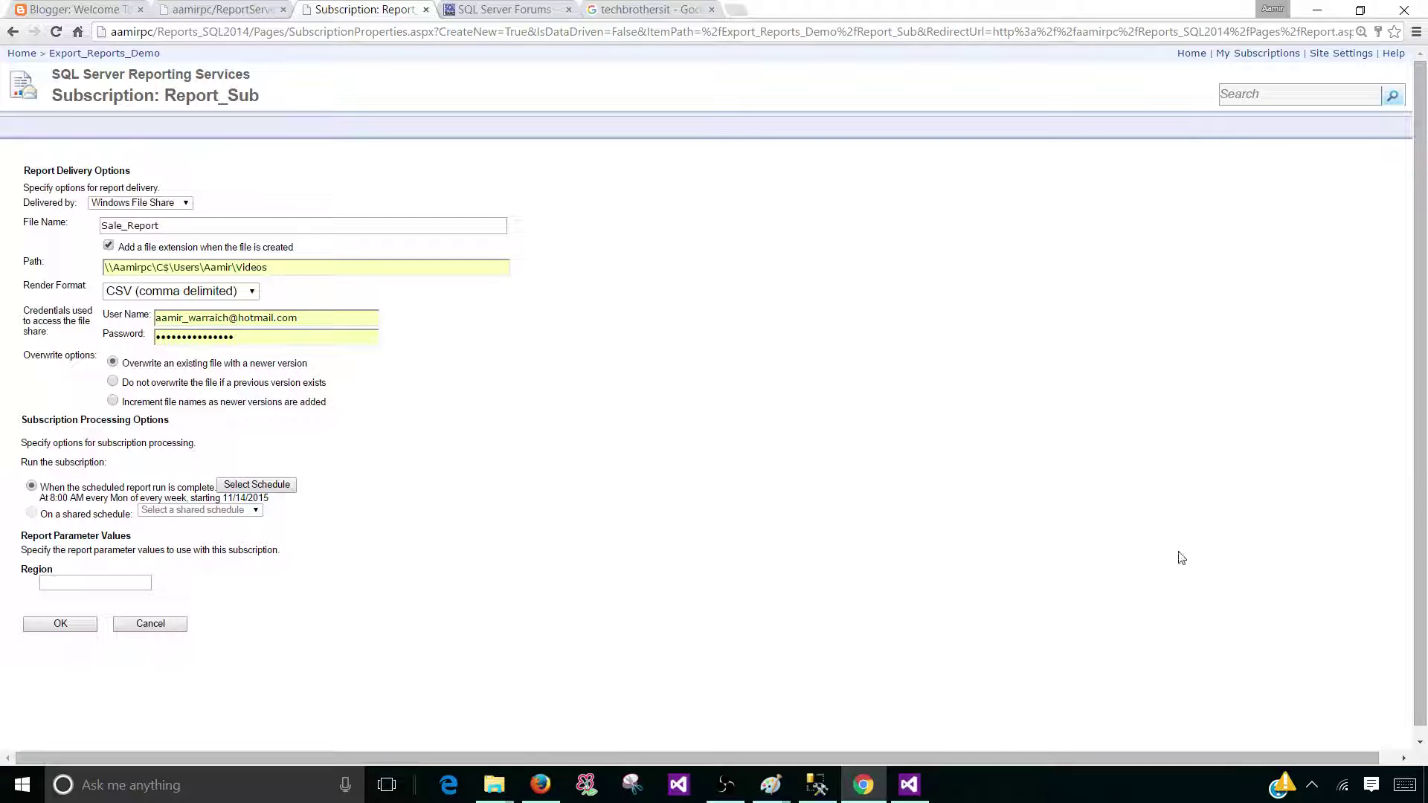
- Switch to File Explorer and examine the Videos folder's security permissions for the user's account and for Administrators
{"action": "mouse_move", "coordinate": [493, 785]}
{"action": "left_click", "coordinate": [537, 684]}
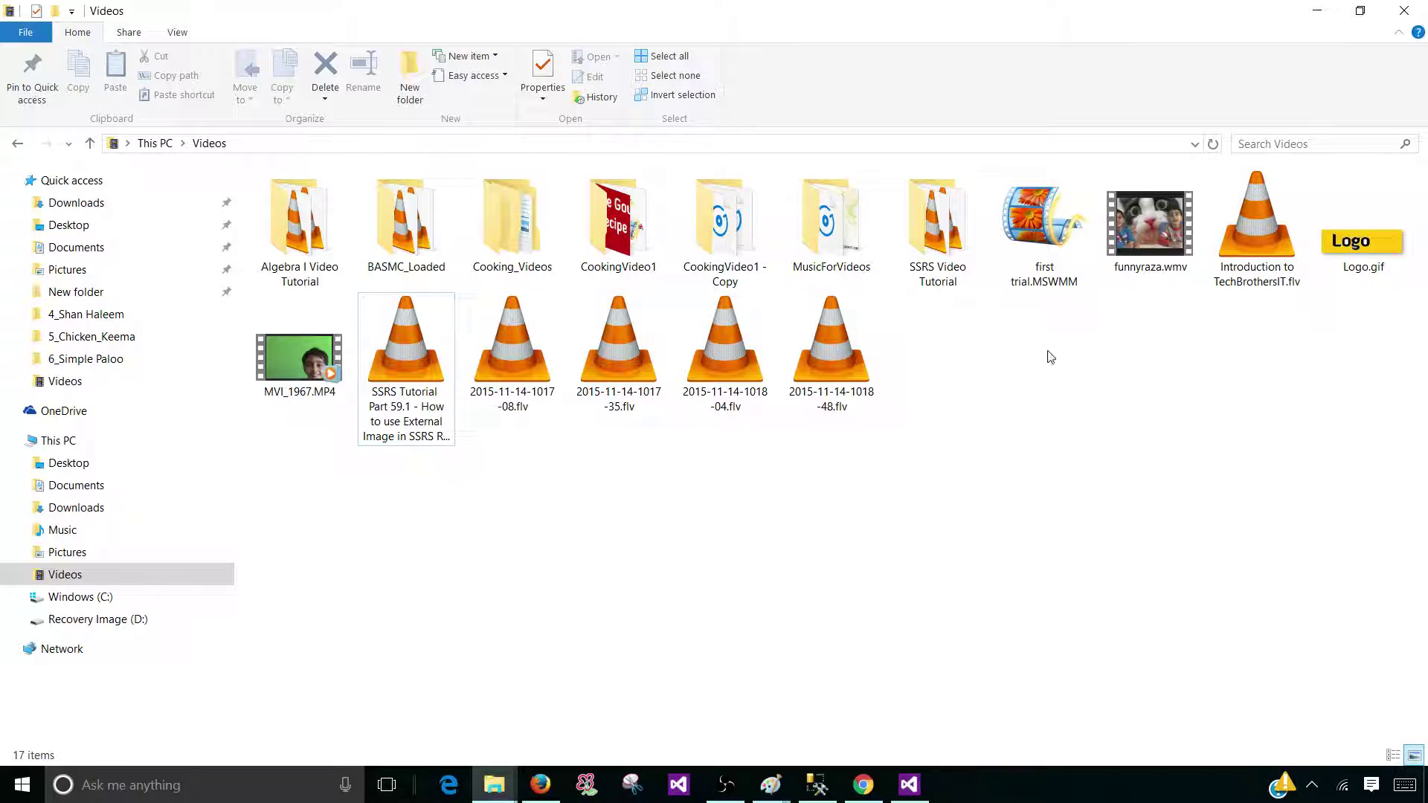
{"action": "right_click", "coordinate": [1099, 415]}
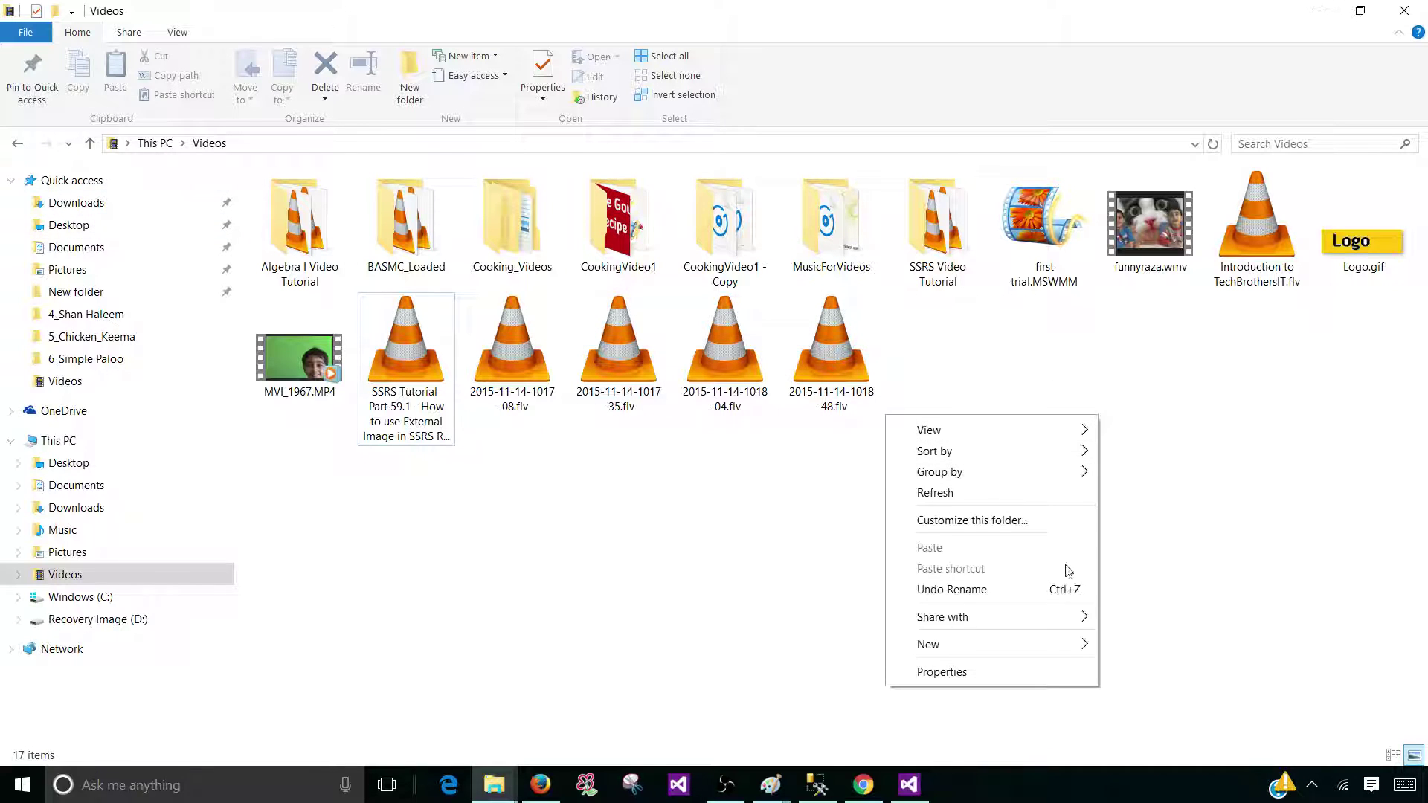
{"action": "left_click", "coordinate": [1042, 673]}
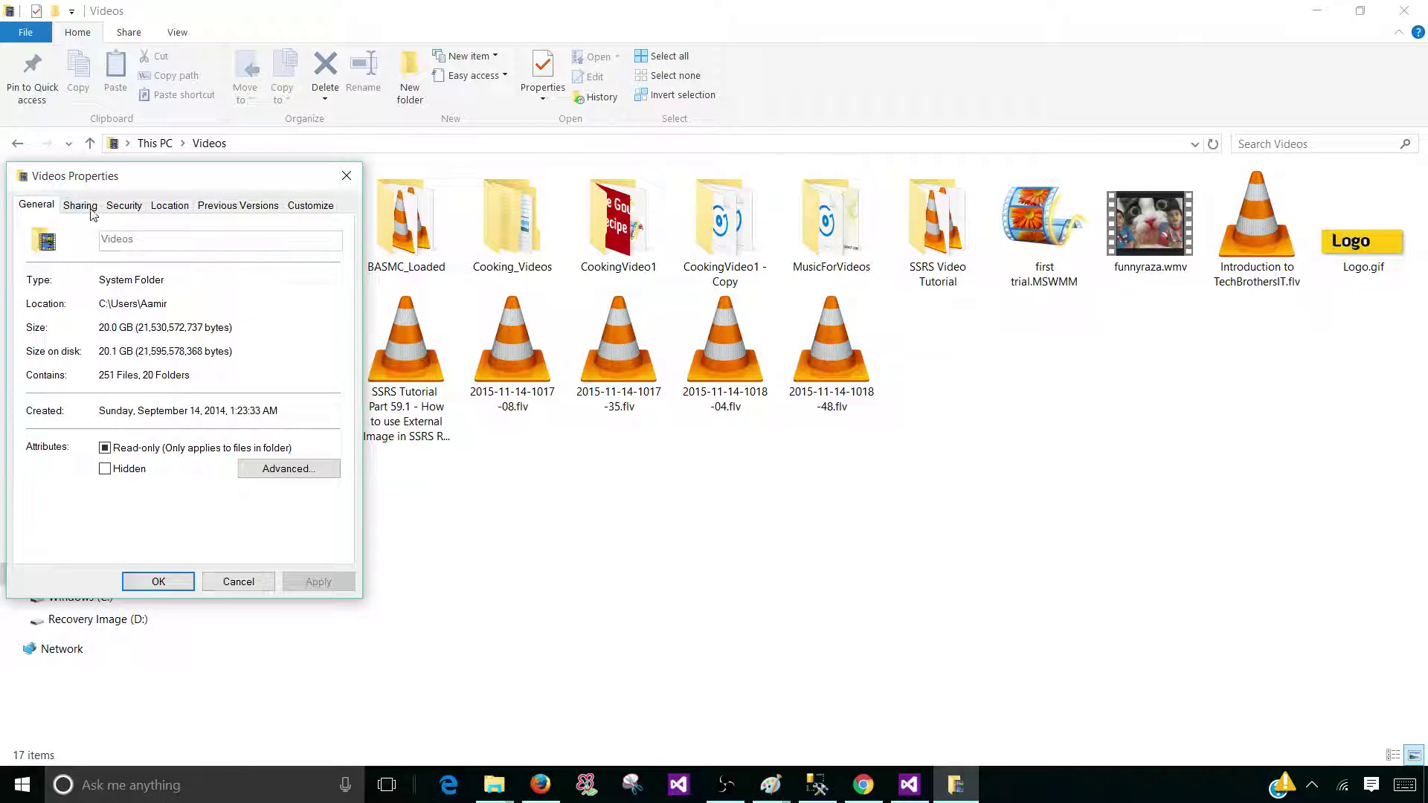
{"action": "left_click", "coordinate": [124, 207]}
{"action": "left_click_drag", "start_coordinate": [198, 176], "coordinate": [887, 102]}
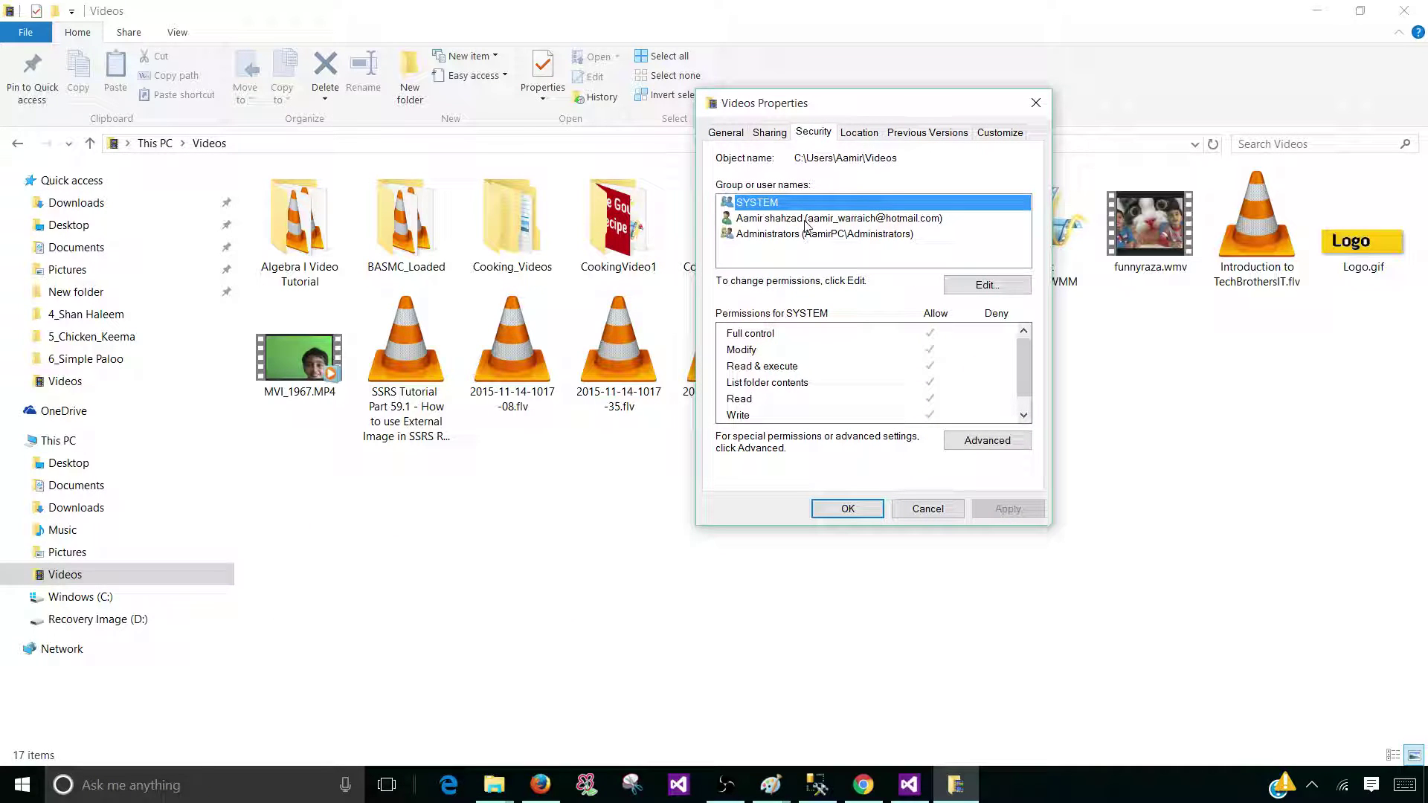
{"action": "left_click", "coordinate": [896, 220]}
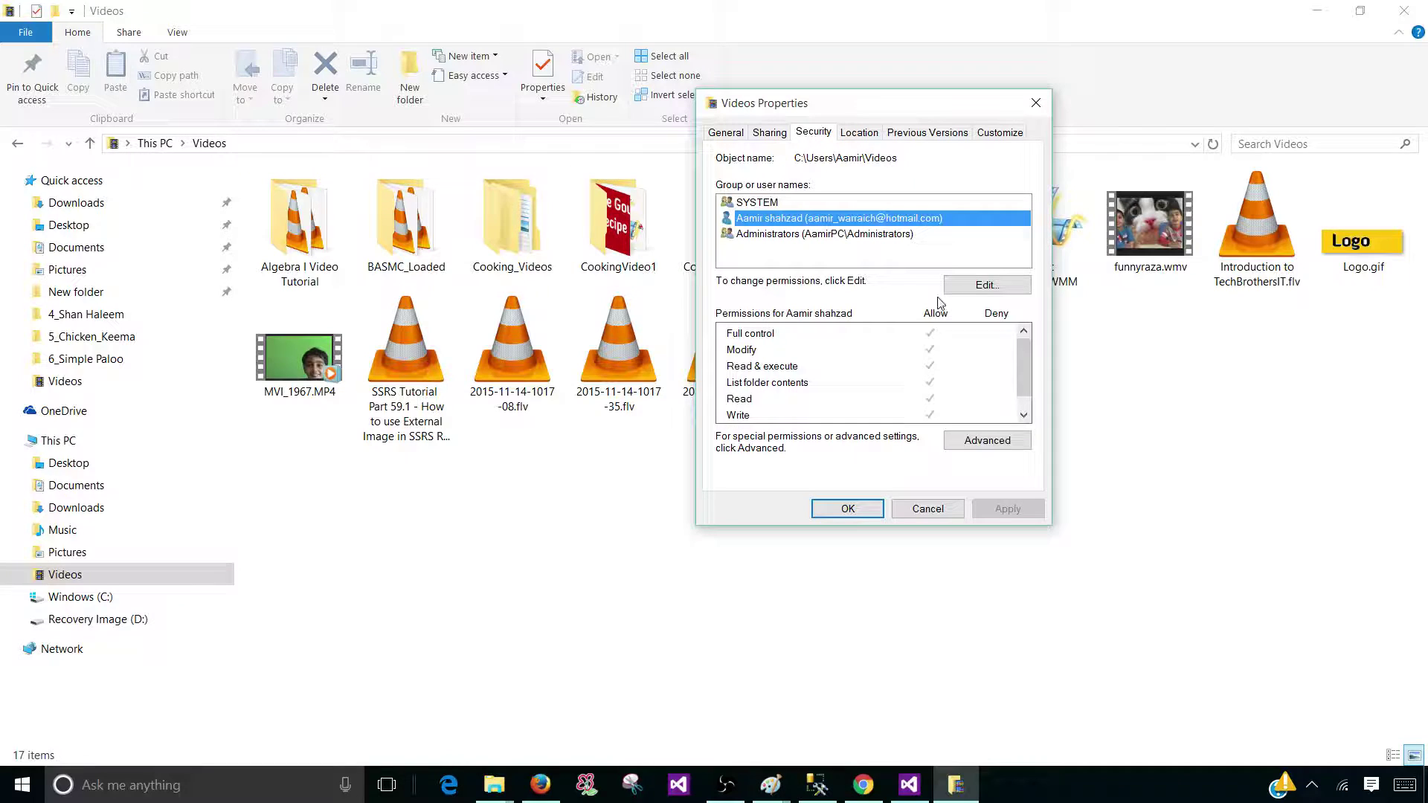
{"action": "left_click", "coordinate": [839, 235]}
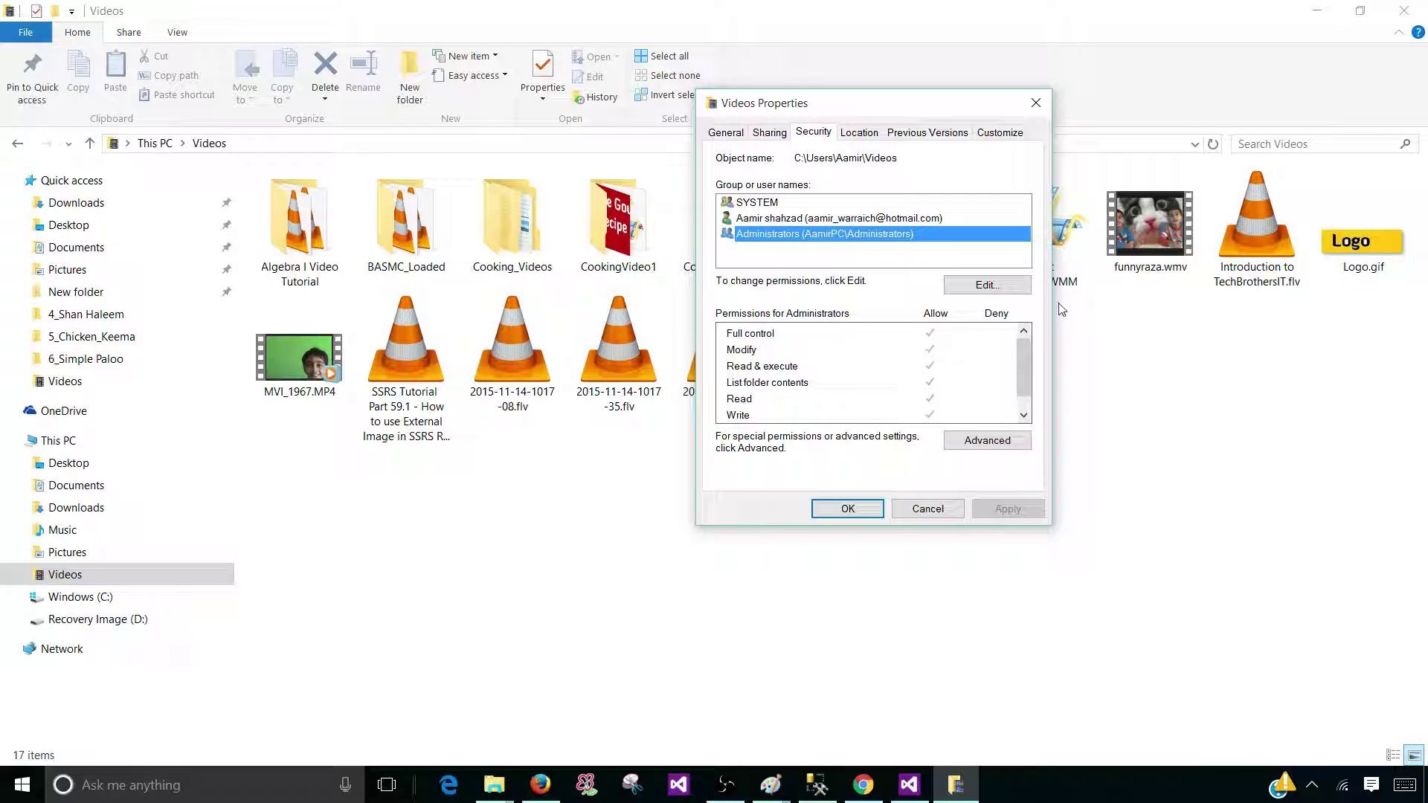
- View the Videos folder's advanced security settings and a blank permission entry, cancel both, and check the user account's permissions again
{"action": "left_click", "coordinate": [986, 440]}
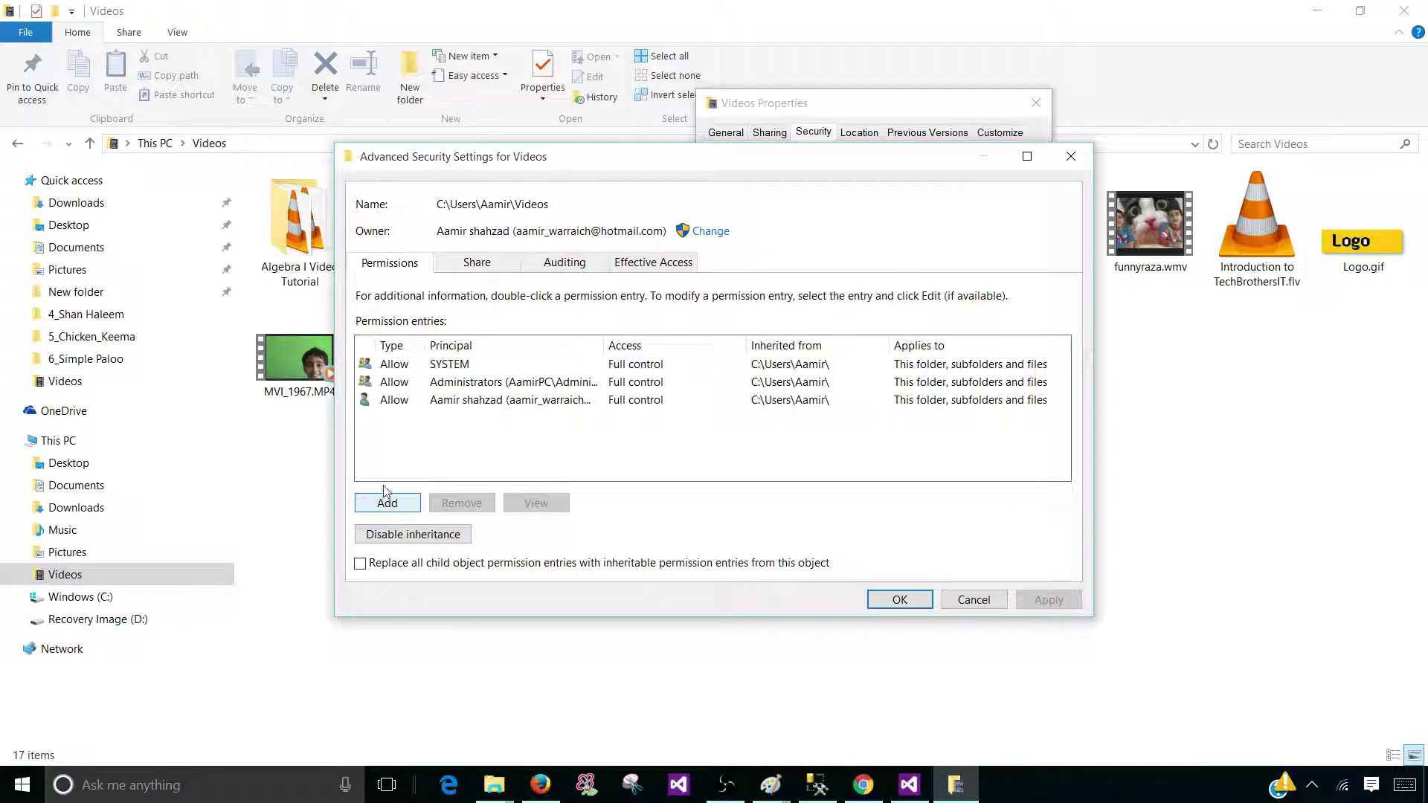
{"action": "left_click", "coordinate": [406, 504]}
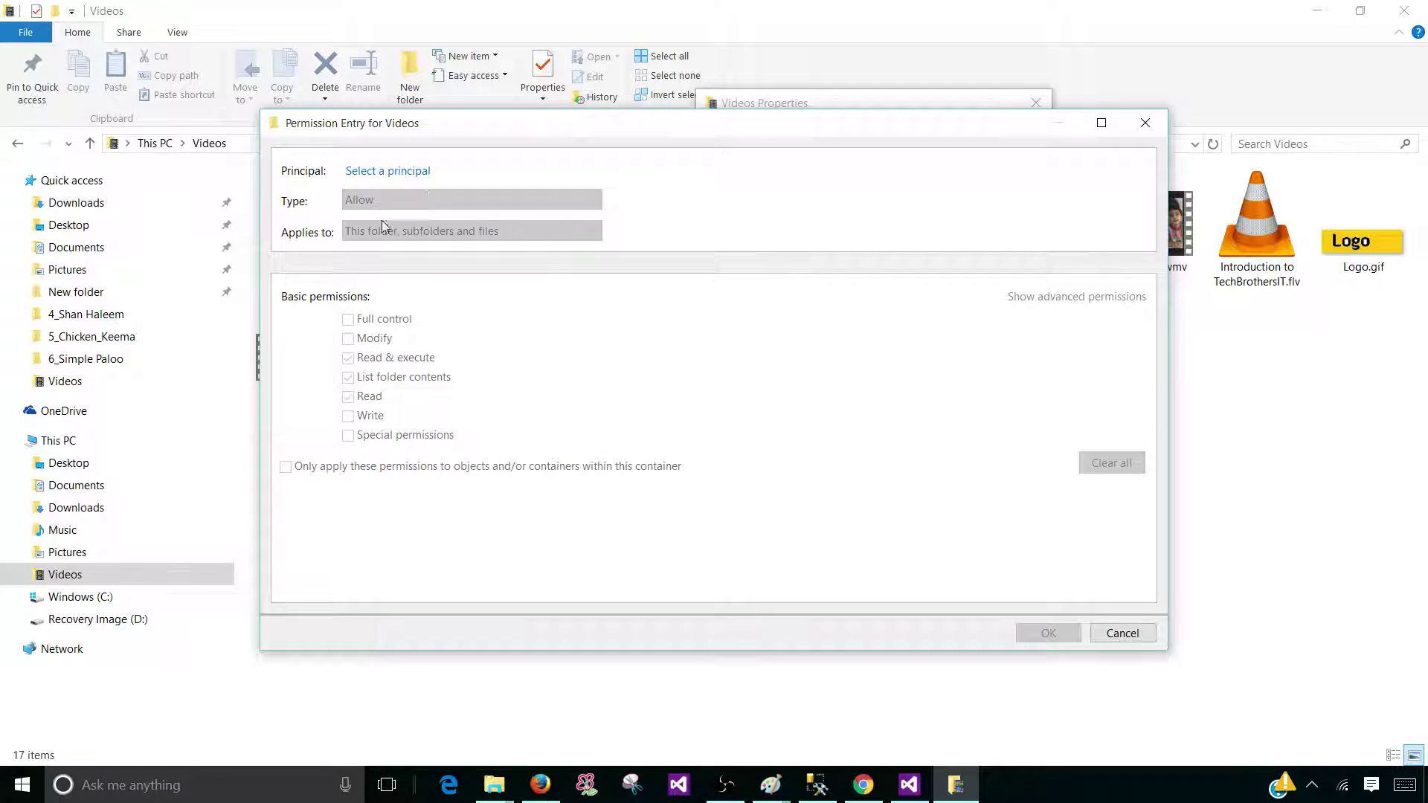
{"action": "left_click", "coordinate": [1145, 123]}
{"action": "left_click", "coordinate": [973, 600]}
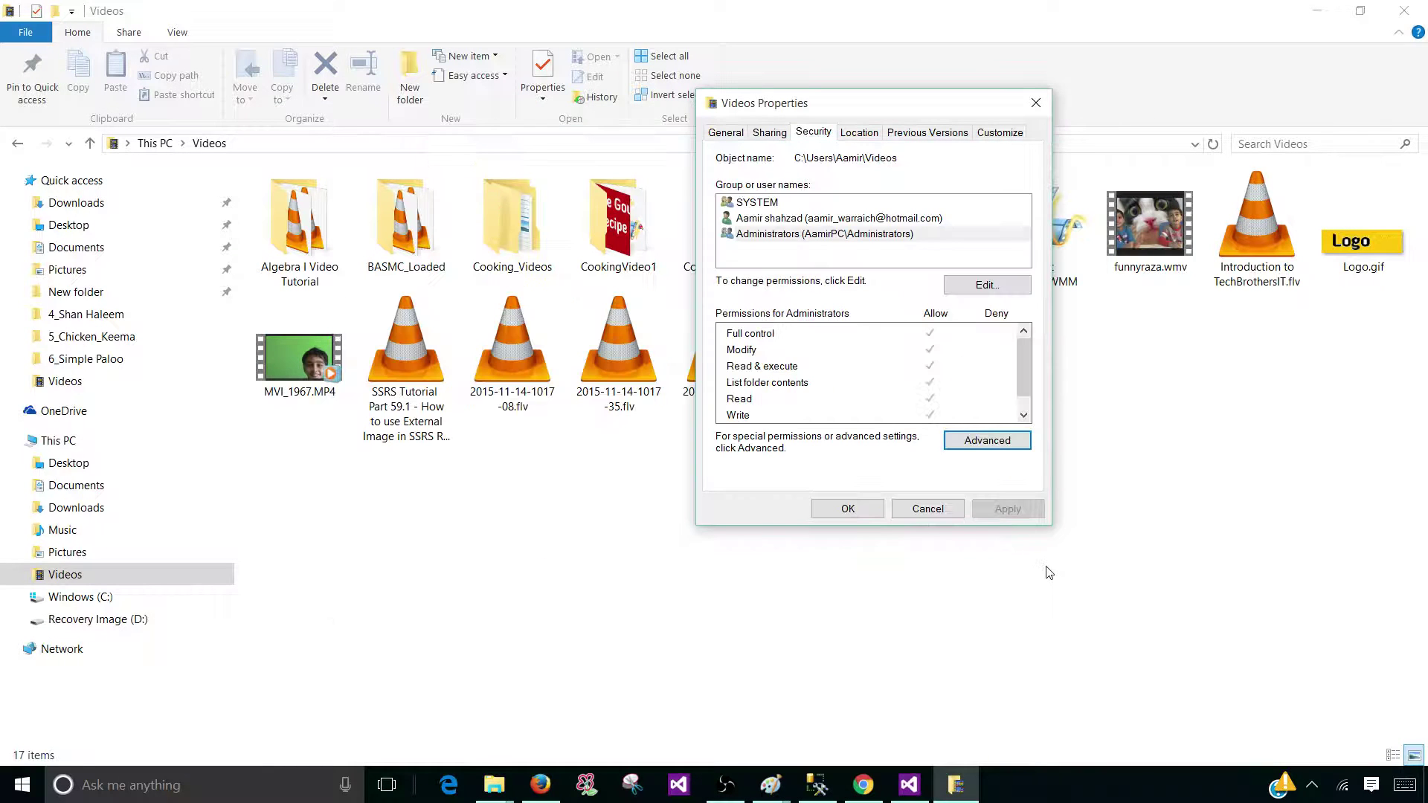
{"action": "left_click", "coordinate": [891, 223]}
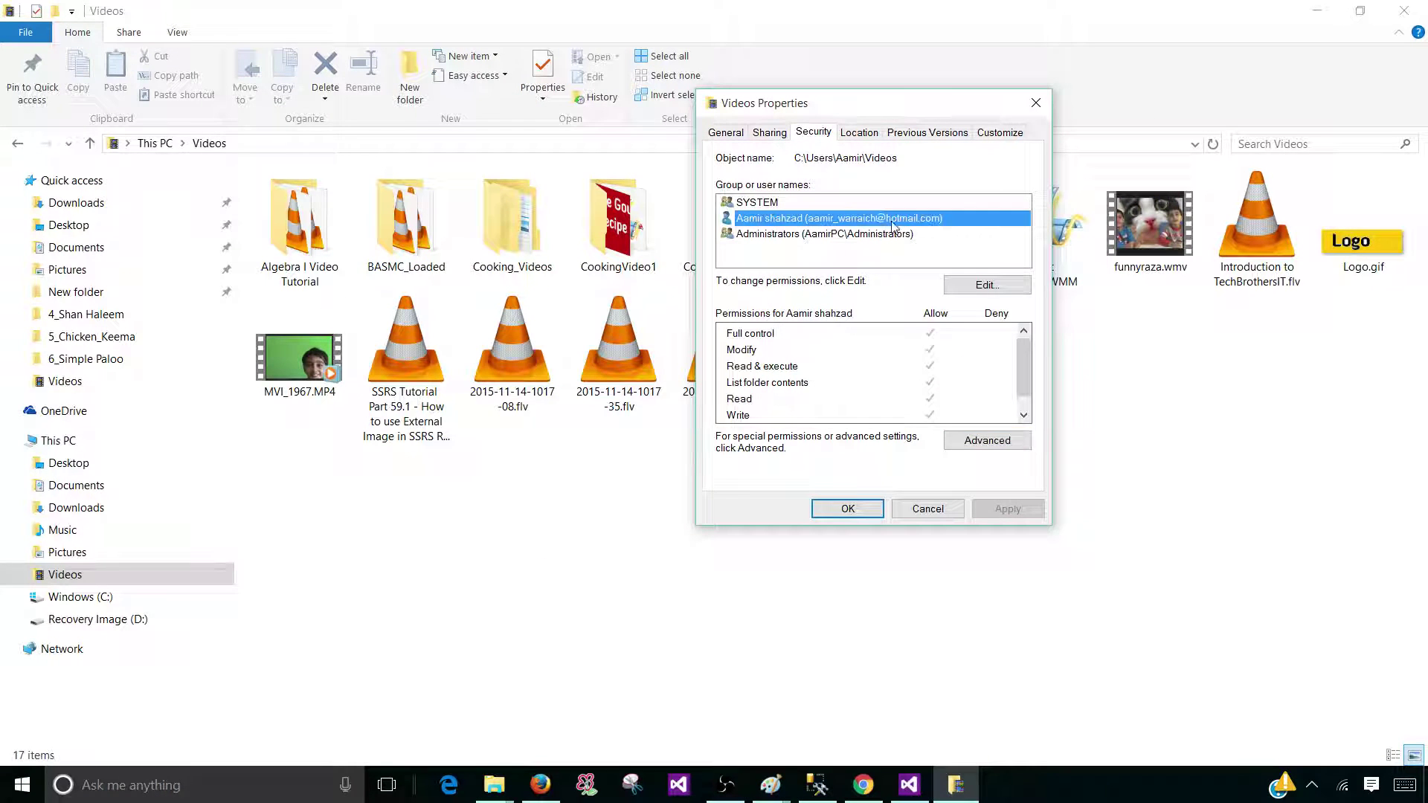
- Close the Videos folder's properties, switch to Chrome, and enter the file share account's user name and password in the subscription
{"action": "left_click", "coordinate": [927, 508]}
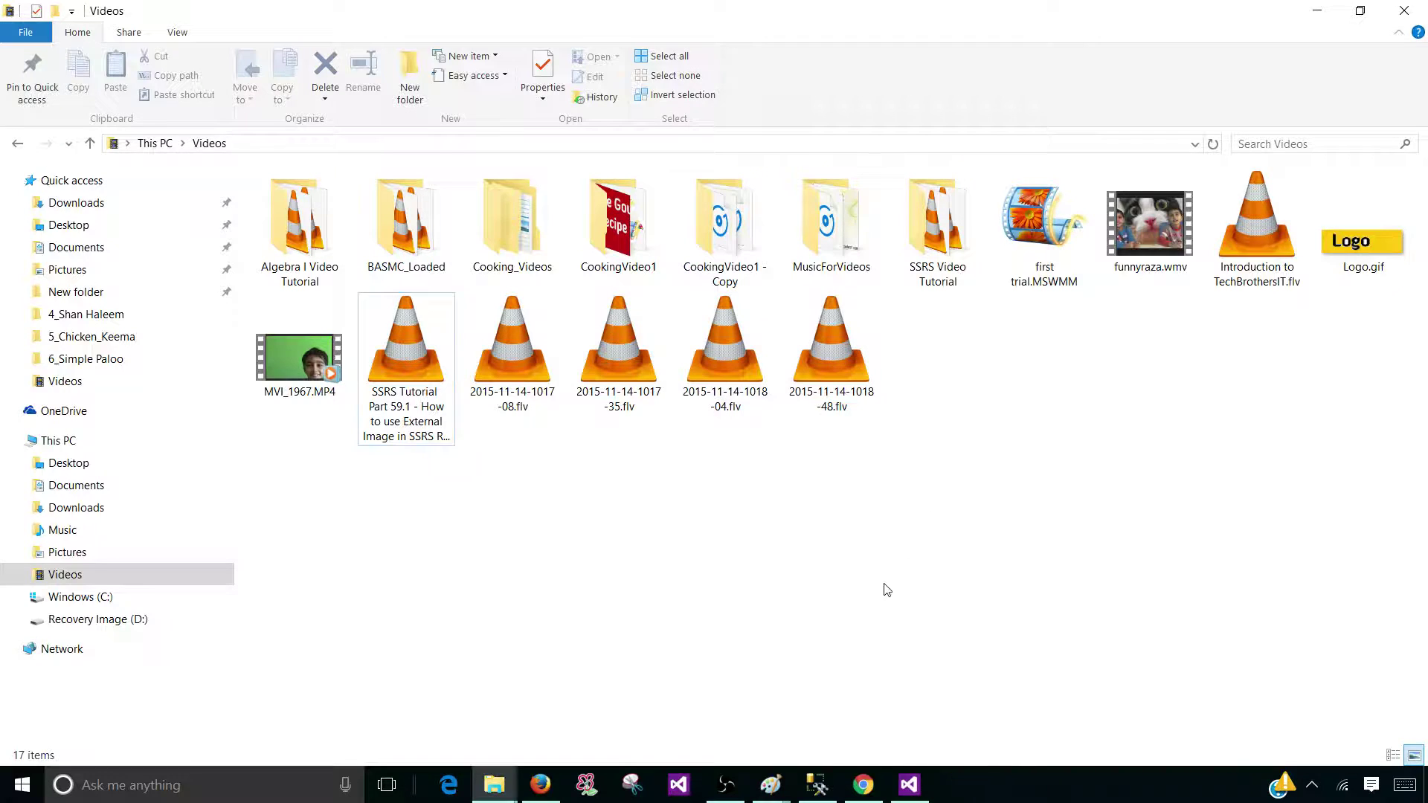
{"action": "left_click", "coordinate": [865, 790]}
{"action": "left_click", "coordinate": [323, 318]}
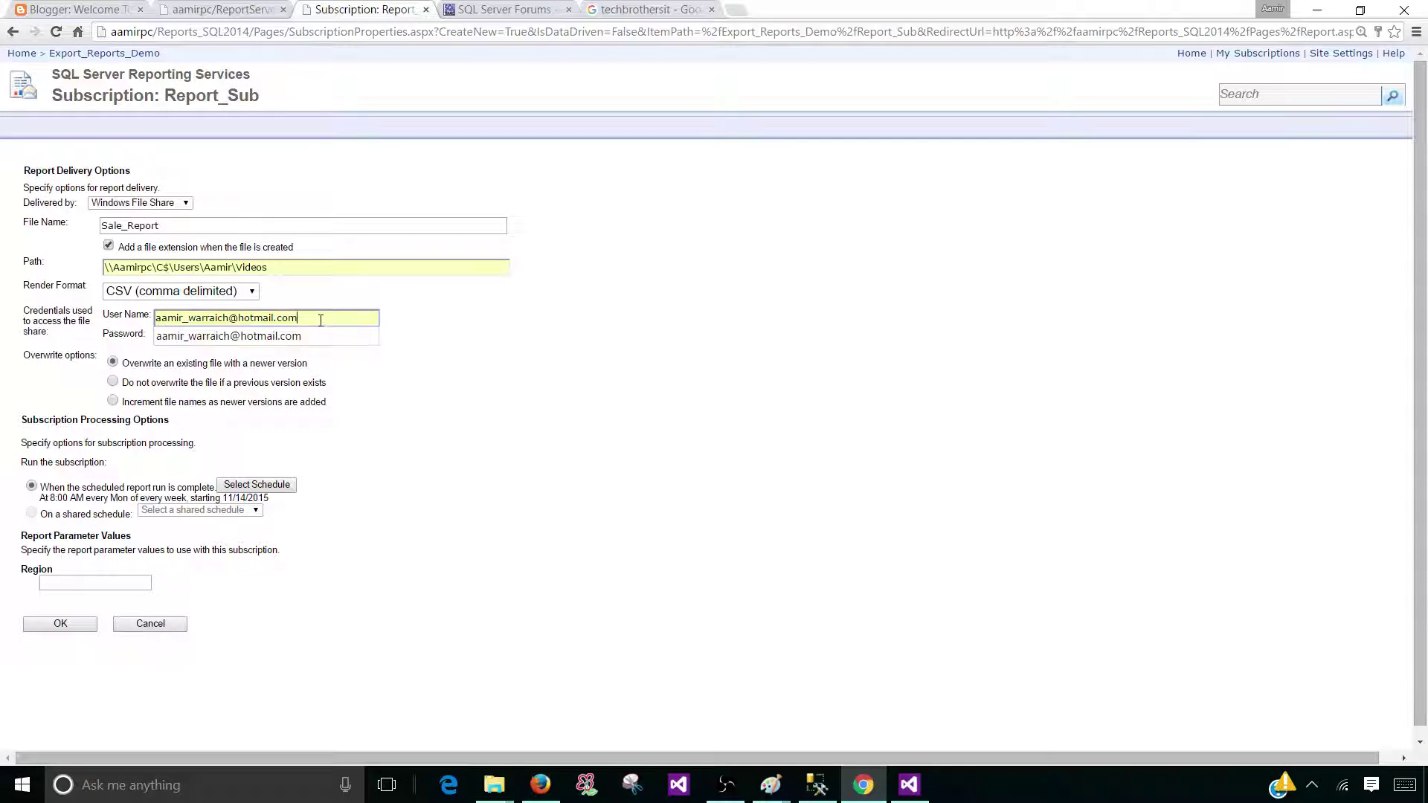
{"action": "left_click_drag", "start_coordinate": [322, 317], "coordinate": [153, 327]}
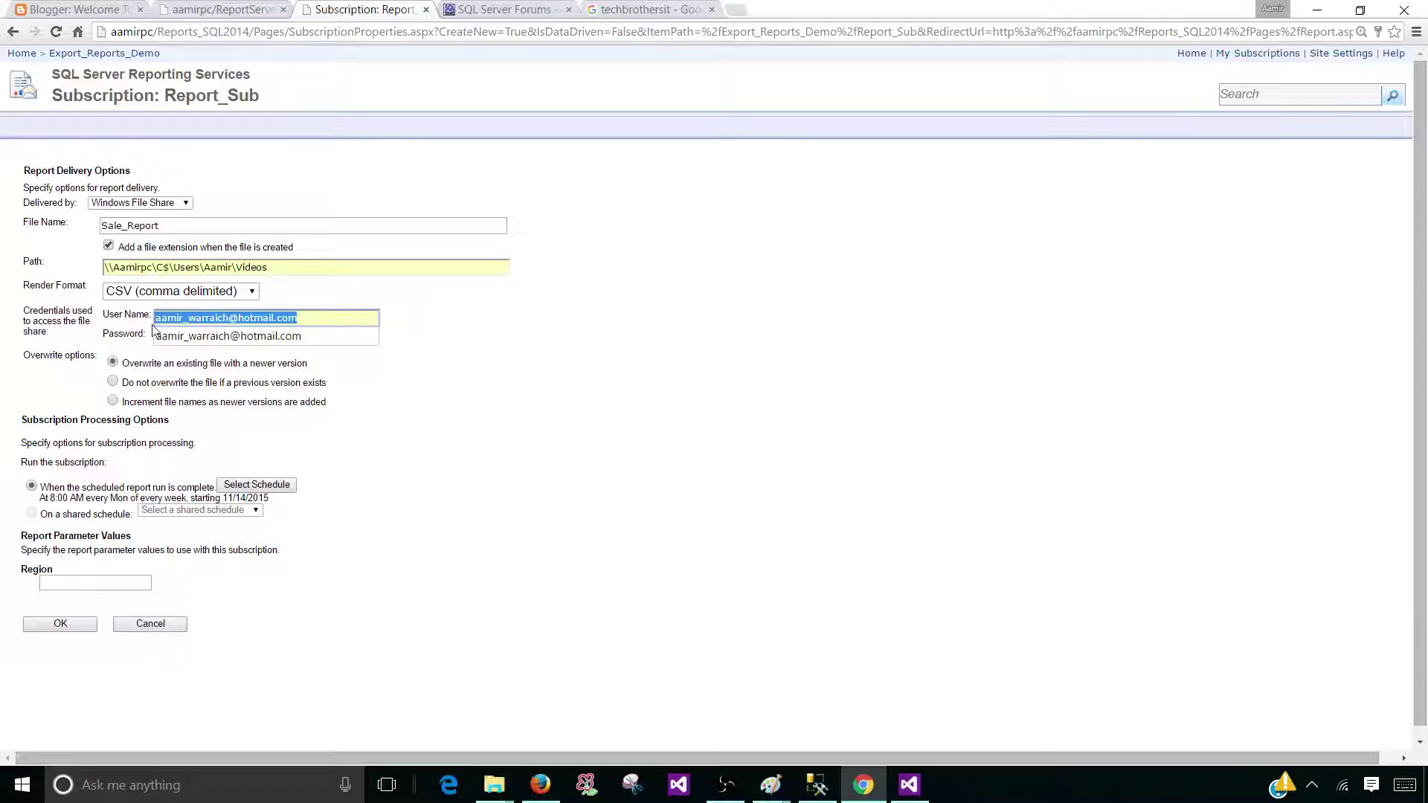
{"action": "left_click", "coordinate": [322, 334]}
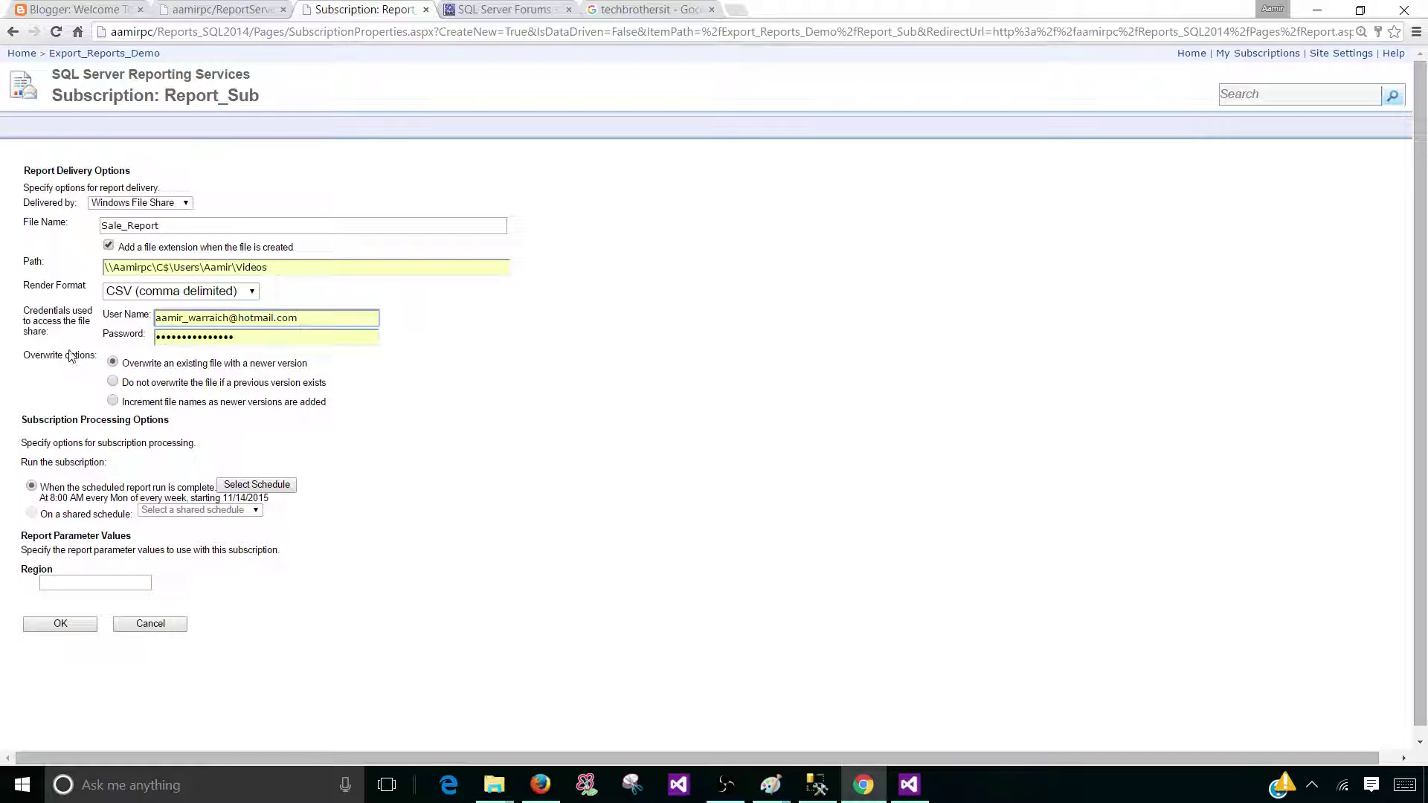
- Set the file name to Sale_Report_@TimeStamp and choose to overwrite an existing file with a newer version
{"action": "left_click", "coordinate": [180, 224]}
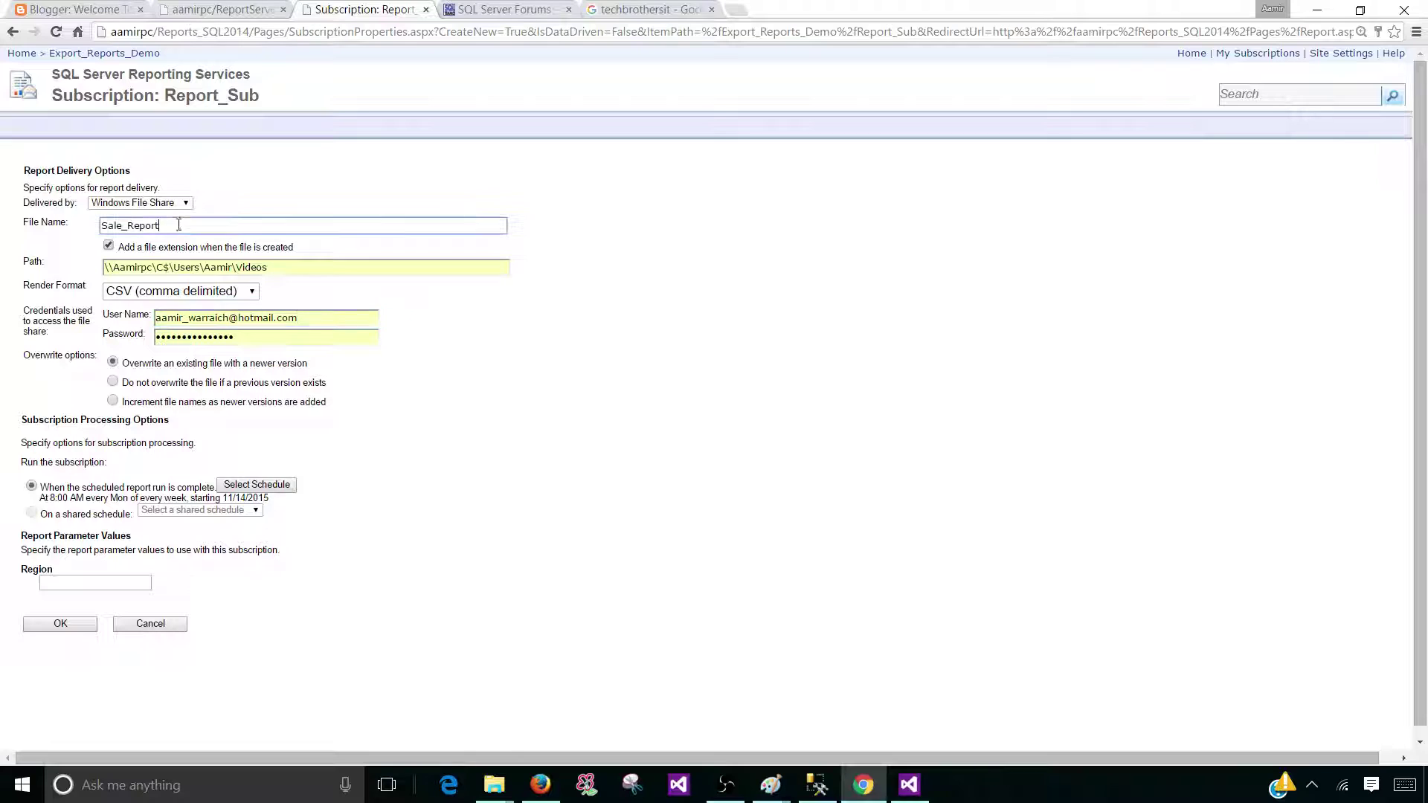
{"action": "type", "text": "_@TimeStamp"}
{"action": "left_click_drag", "start_coordinate": [164, 224], "coordinate": [249, 220]}
{"action": "left_click", "coordinate": [414, 381]}
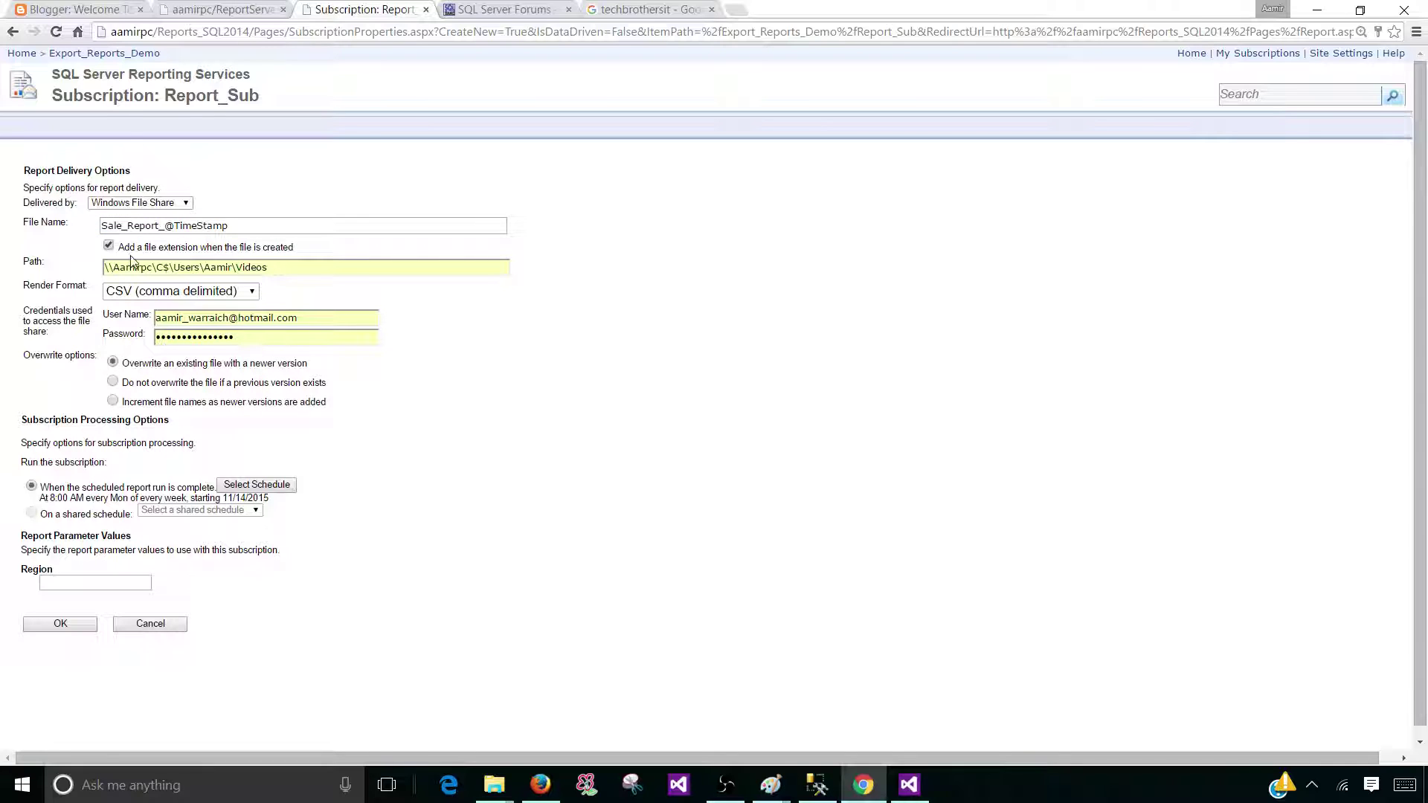
{"action": "left_click_drag", "start_coordinate": [165, 227], "coordinate": [229, 227]}
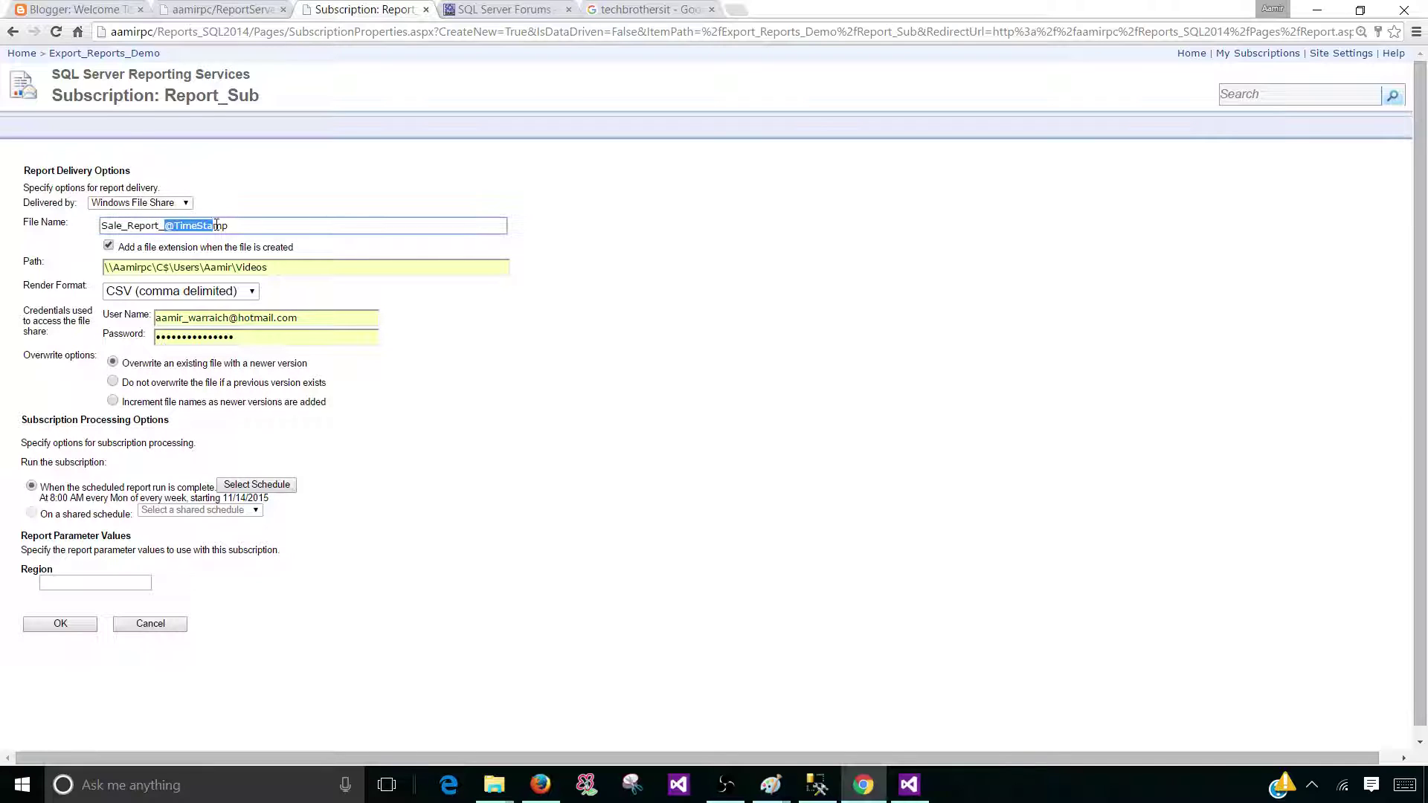
{"action": "left_click", "coordinate": [444, 400]}
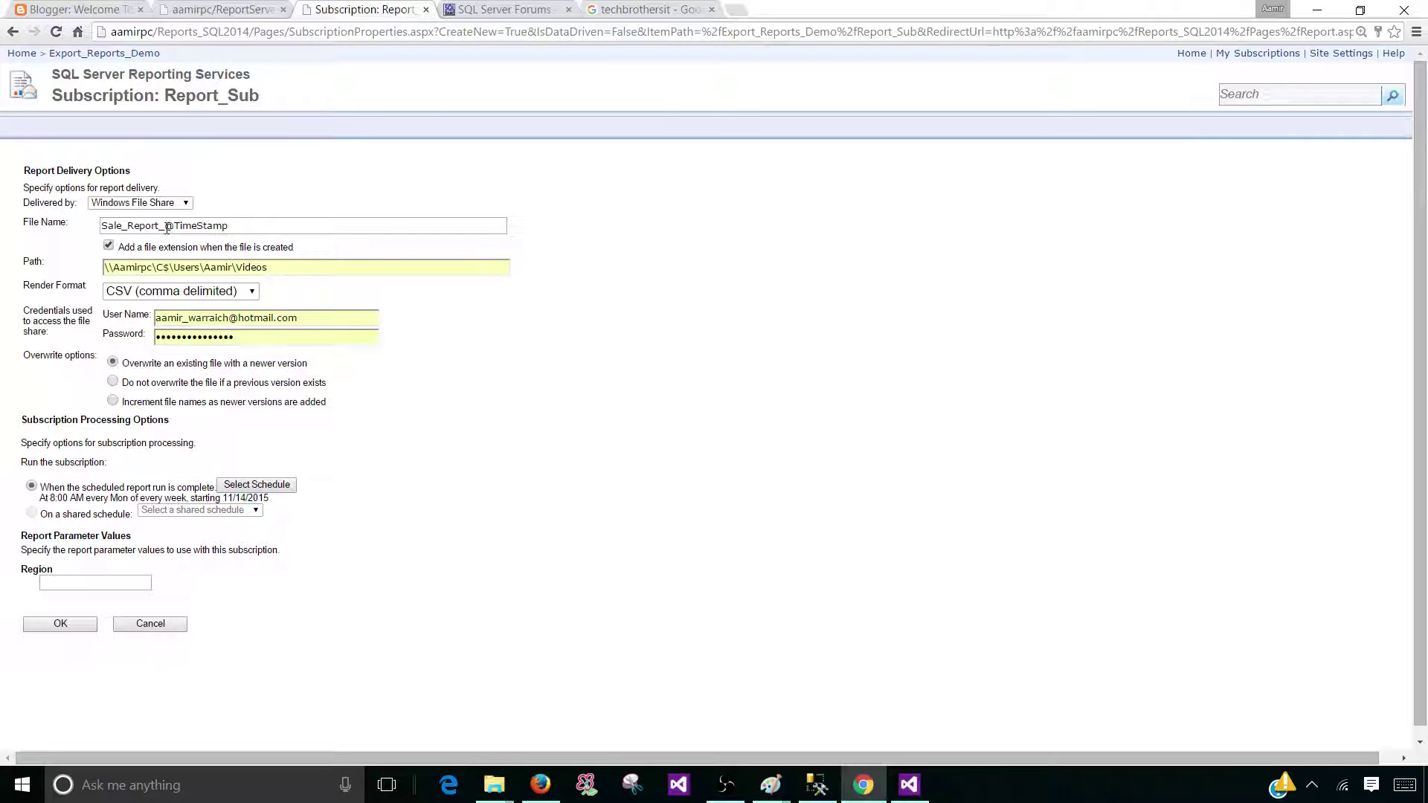
{"action": "left_click_drag", "start_coordinate": [165, 226], "coordinate": [277, 225]}
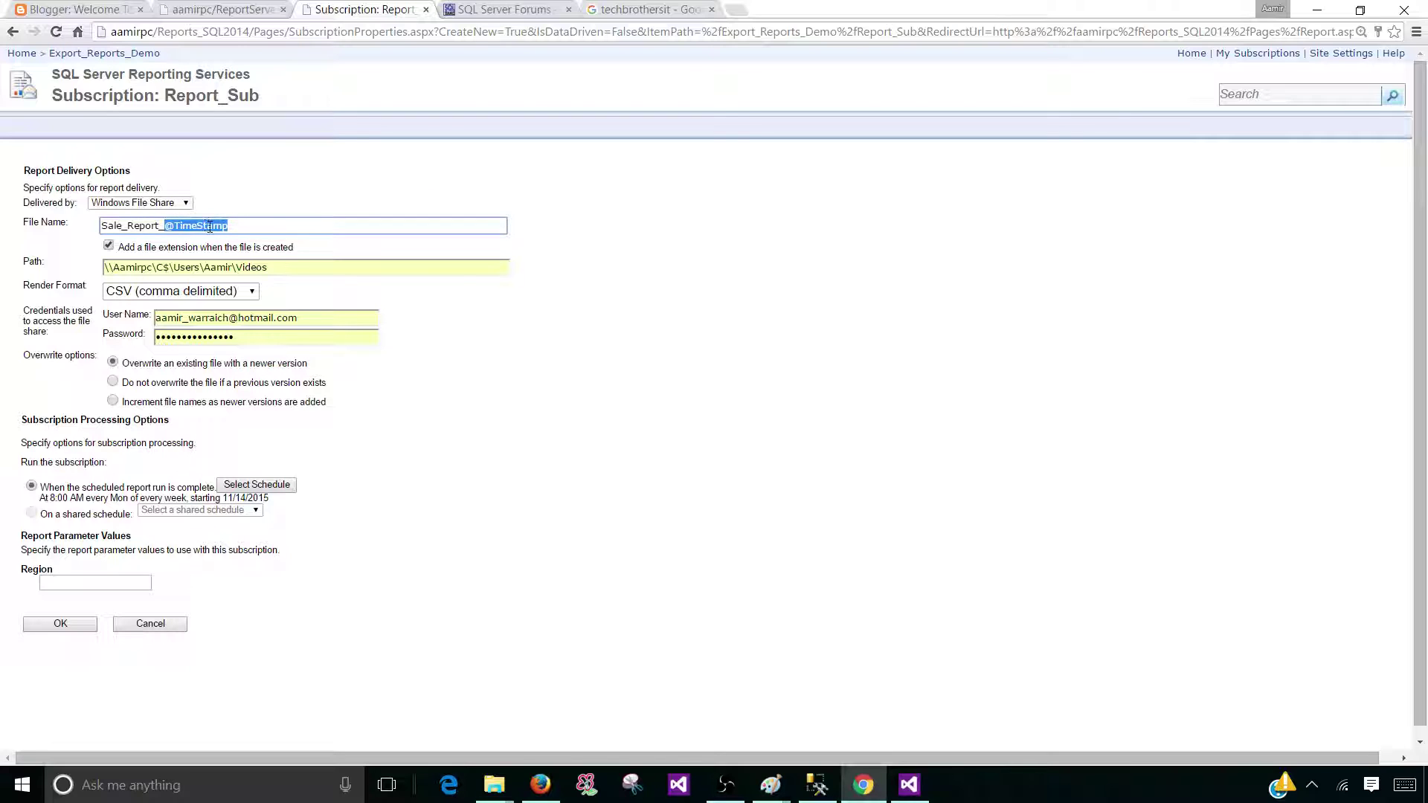
{"action": "left_click", "coordinate": [485, 433]}
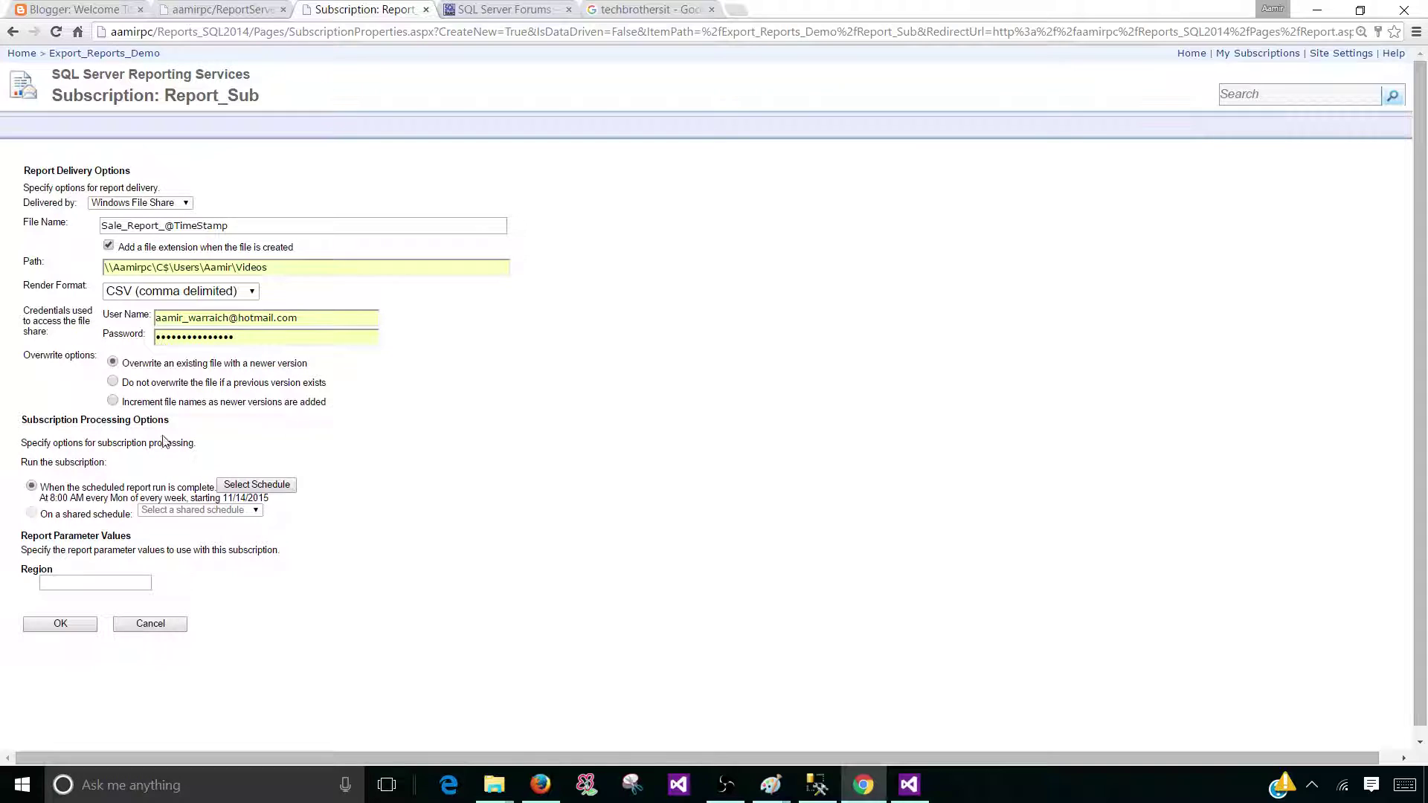
{"action": "left_click", "coordinate": [113, 363]}
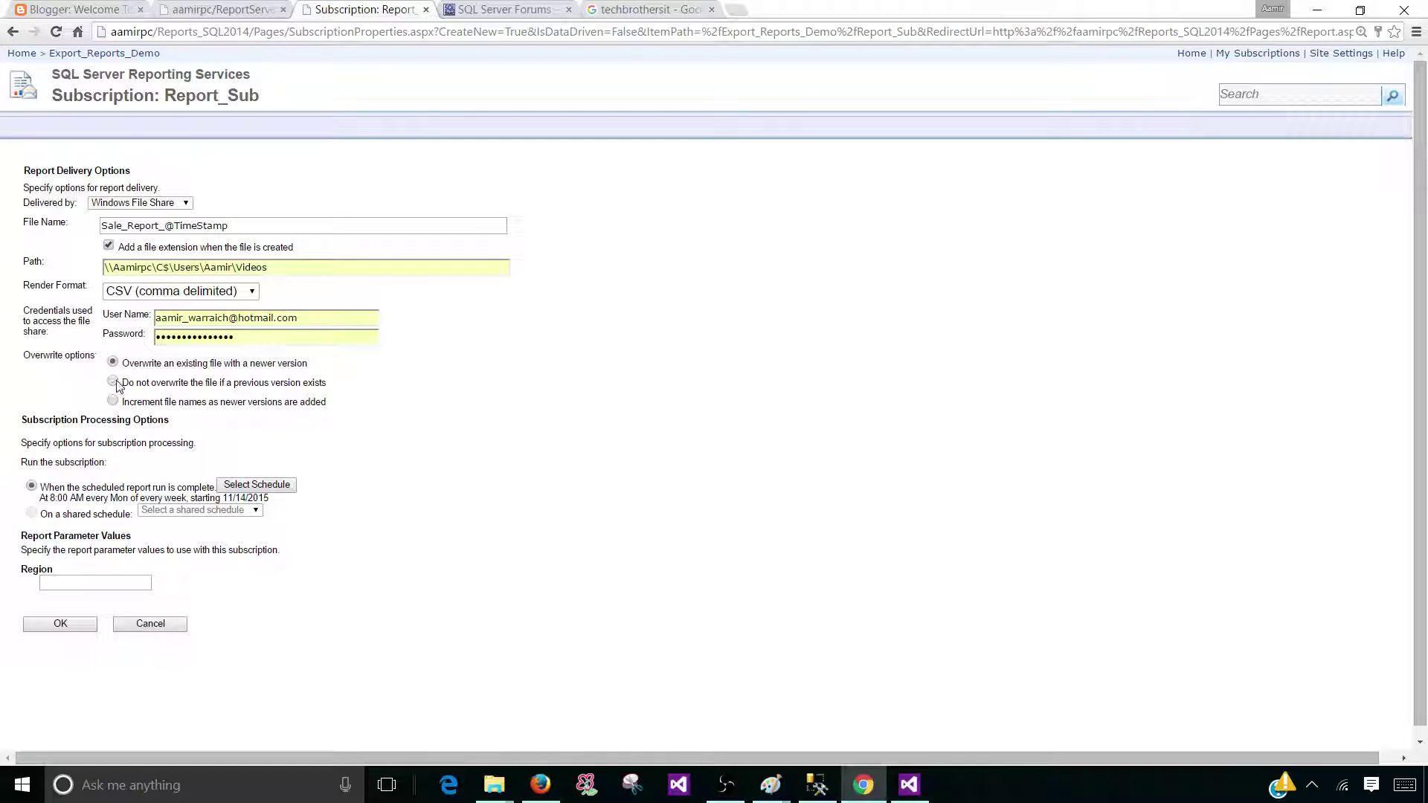
- Add Tuesday and Wednesday to the subscription's daily schedule, with the start time set to A.M
{"action": "left_click", "coordinate": [257, 485]}
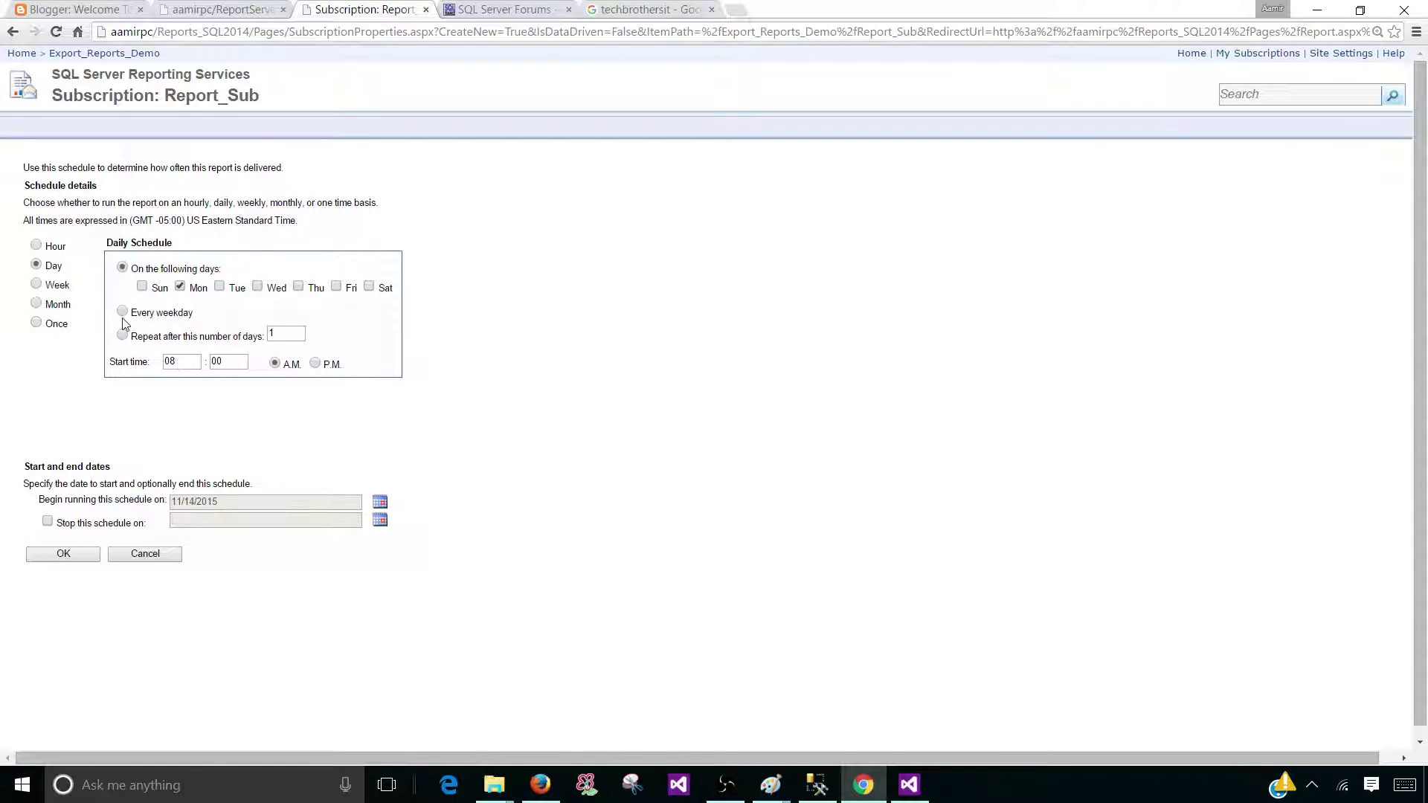
{"action": "left_click", "coordinate": [219, 287]}
{"action": "left_click", "coordinate": [257, 287]}
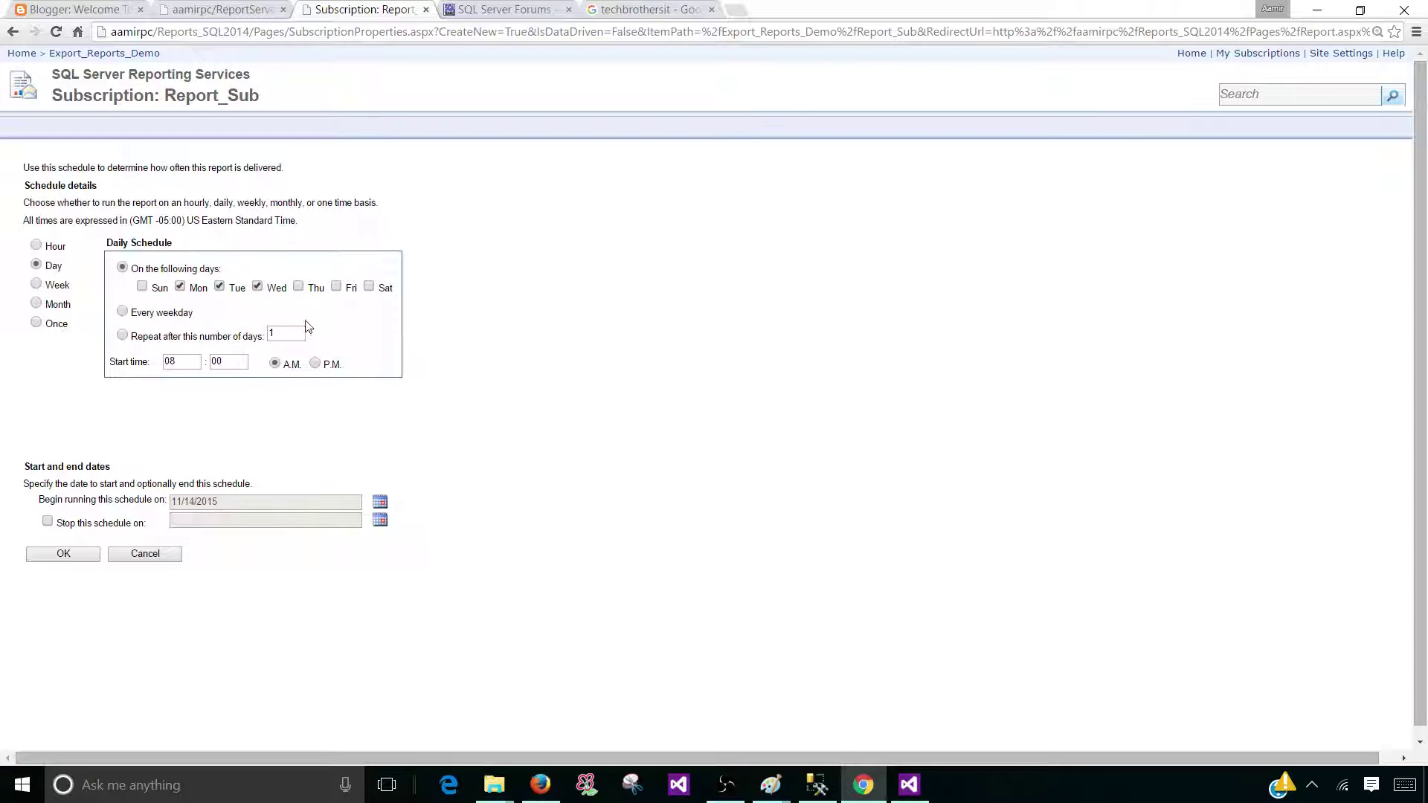
{"action": "left_click", "coordinate": [315, 363]}
{"action": "left_click", "coordinate": [275, 363]}
{"action": "left_click", "coordinate": [64, 554]}
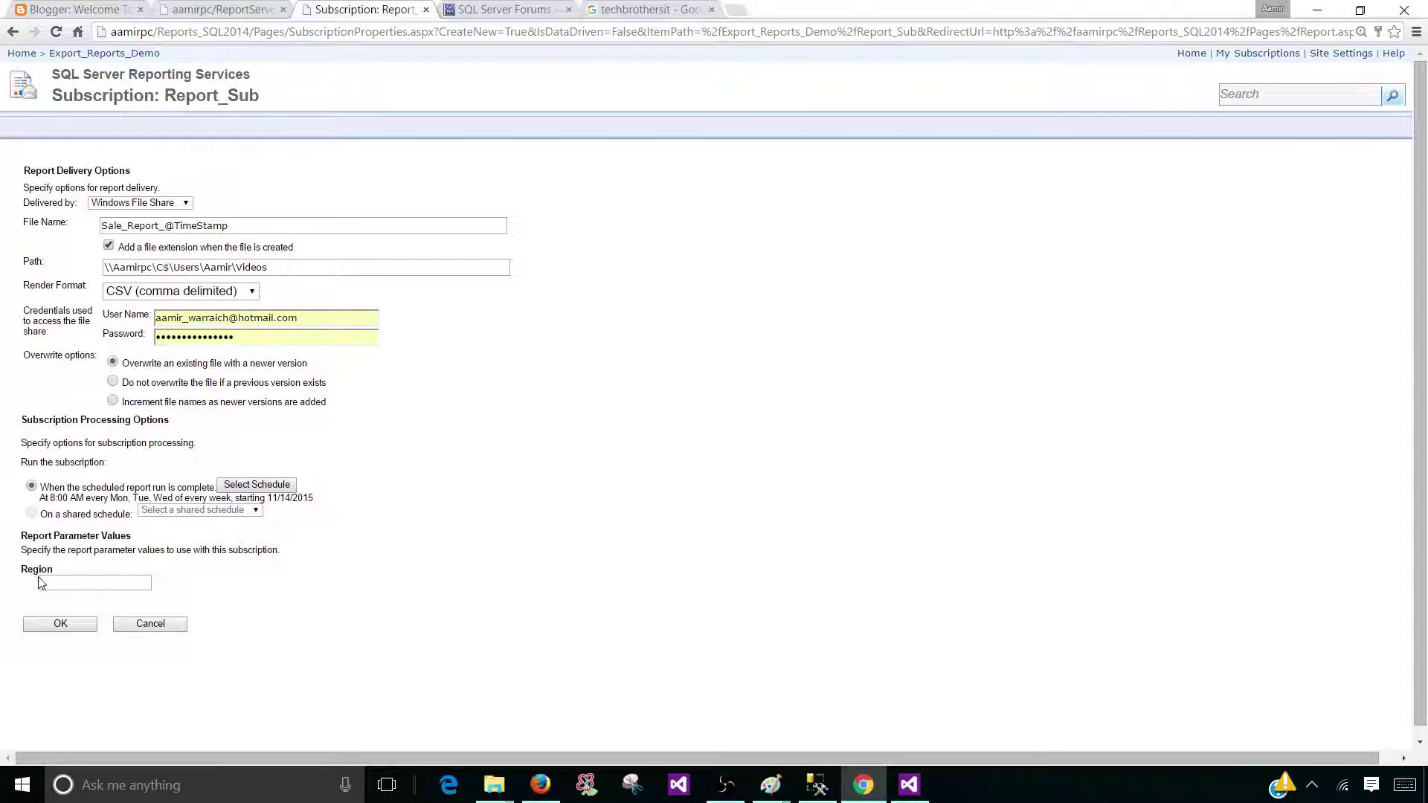
- Set the Region report parameter to Europe, submit the subscription, and read the page that comes back
{"action": "left_click", "coordinate": [41, 581]}
{"action": "double_click", "coordinate": [50, 582]}
{"action": "type", "text": "Europe"}
{"action": "left_click_drag", "start_coordinate": [87, 582], "coordinate": [1, 585]}
{"action": "left_click", "coordinate": [93, 589]}
{"action": "double_click", "coordinate": [72, 584]}
{"action": "left_click", "coordinate": [90, 589]}
{"action": "left_click_drag", "start_coordinate": [86, 589], "coordinate": [28, 587]}
{"action": "left_click", "coordinate": [73, 588]}
{"action": "left_click", "coordinate": [93, 584]}
{"action": "left_click_drag", "start_coordinate": [87, 584], "coordinate": [34, 584]}
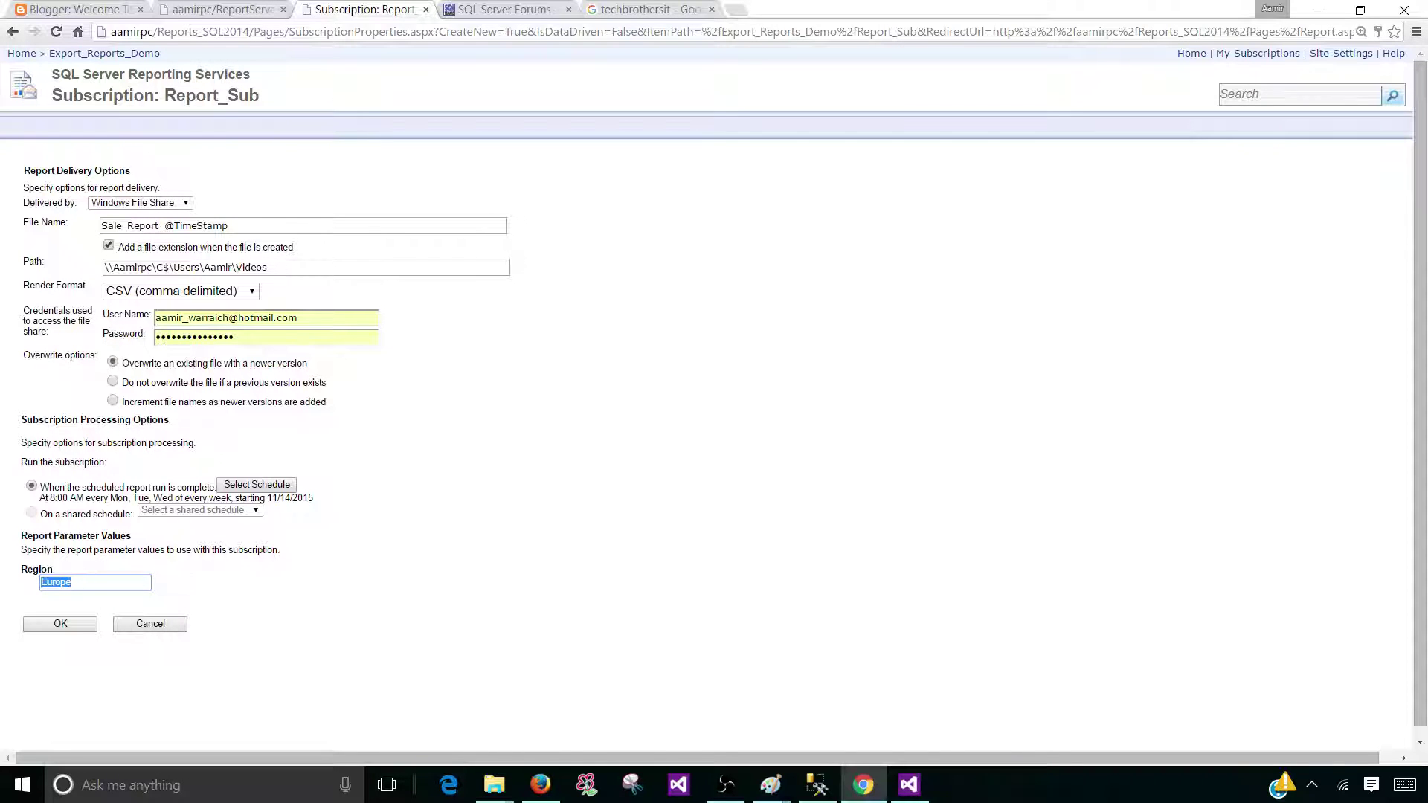
{"action": "left_click", "coordinate": [92, 584]}
{"action": "left_click_drag", "start_coordinate": [92, 583], "coordinate": [41, 584]}
{"action": "left_click", "coordinate": [81, 587]}
{"action": "left_click", "coordinate": [54, 627]}
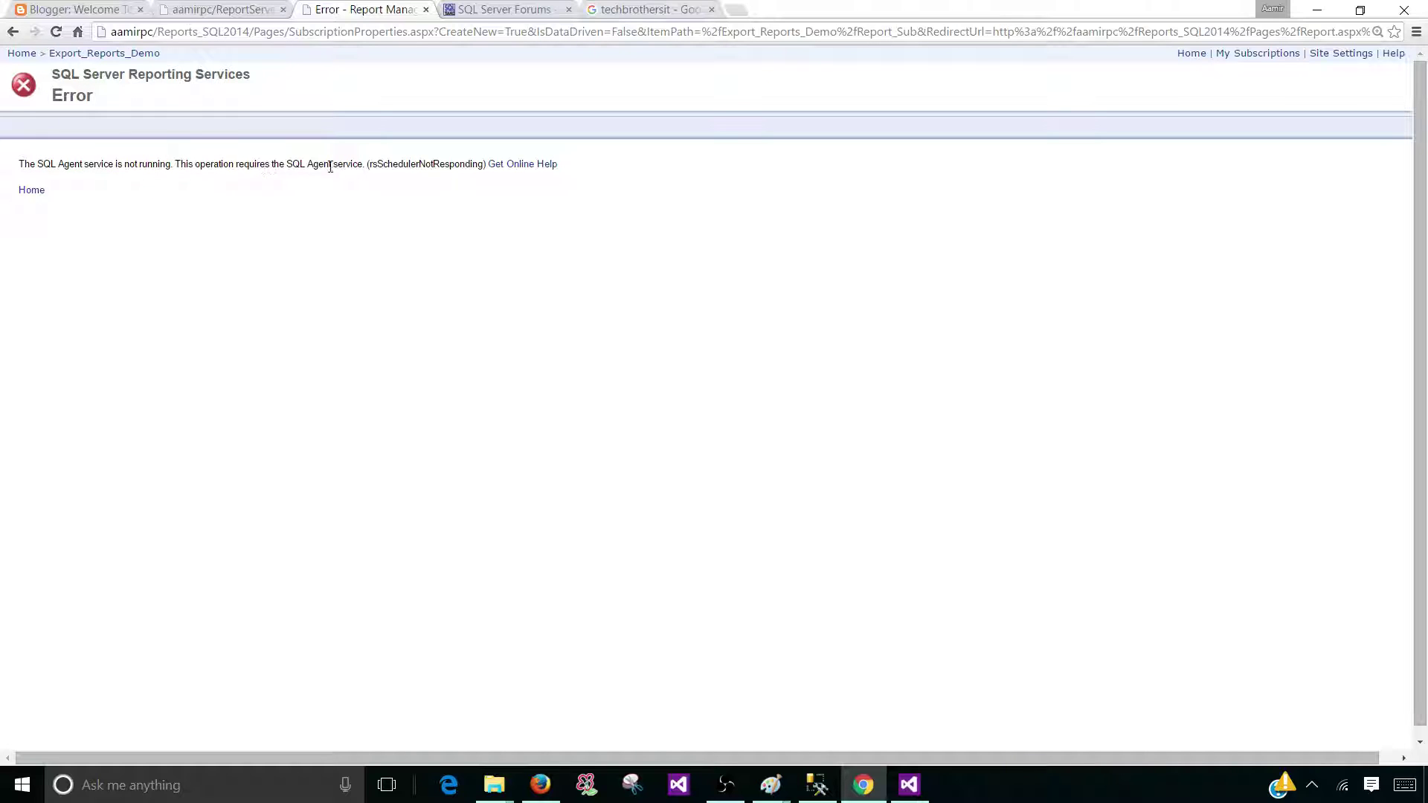
{"action": "left_click_drag", "start_coordinate": [366, 163], "coordinate": [233, 163]}
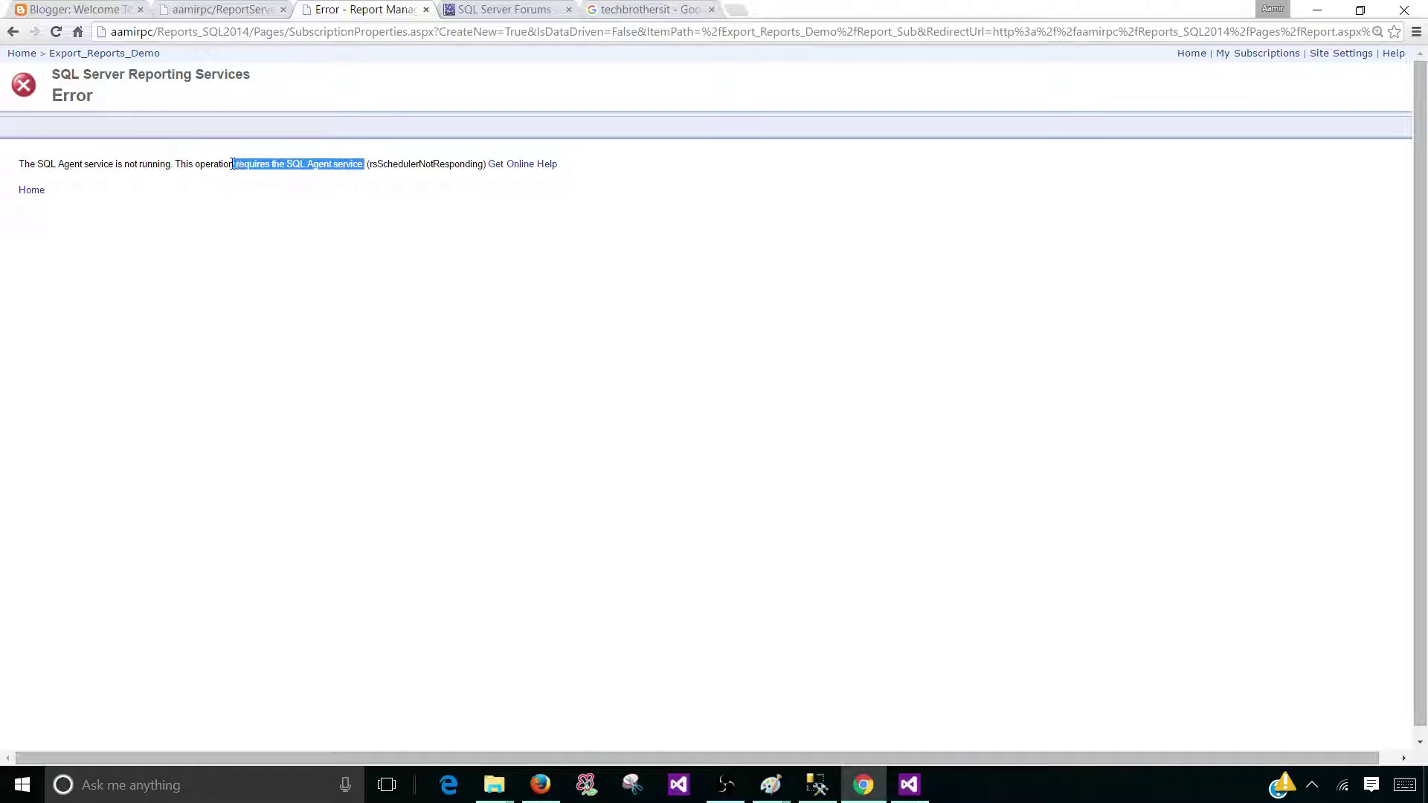
{"action": "left_click", "coordinate": [230, 212]}
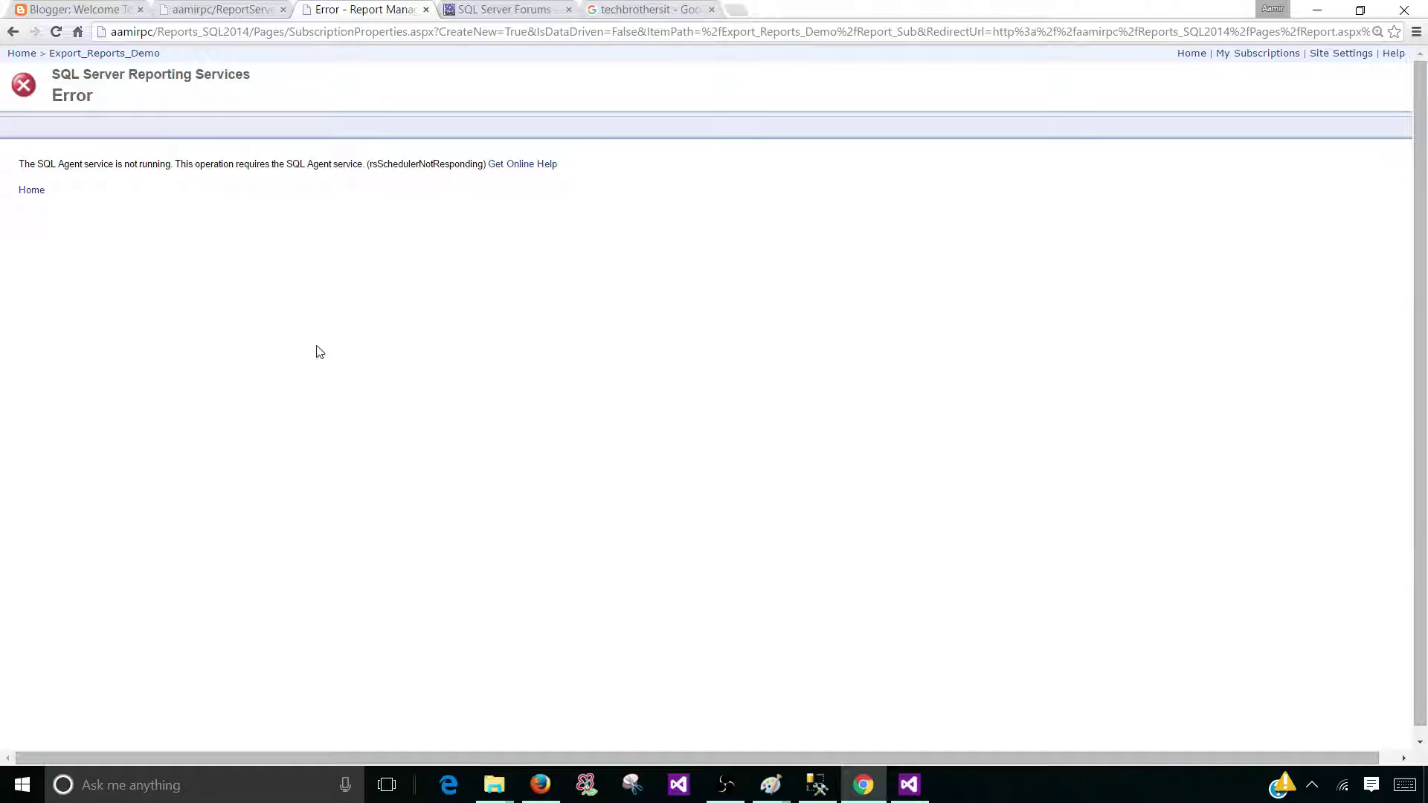
- Switch to SQL Server Management Studio, collapse the expanded Object Explorer nodes, and look through the SQL2014 instance's databases
{"action": "left_click", "coordinate": [816, 784]}
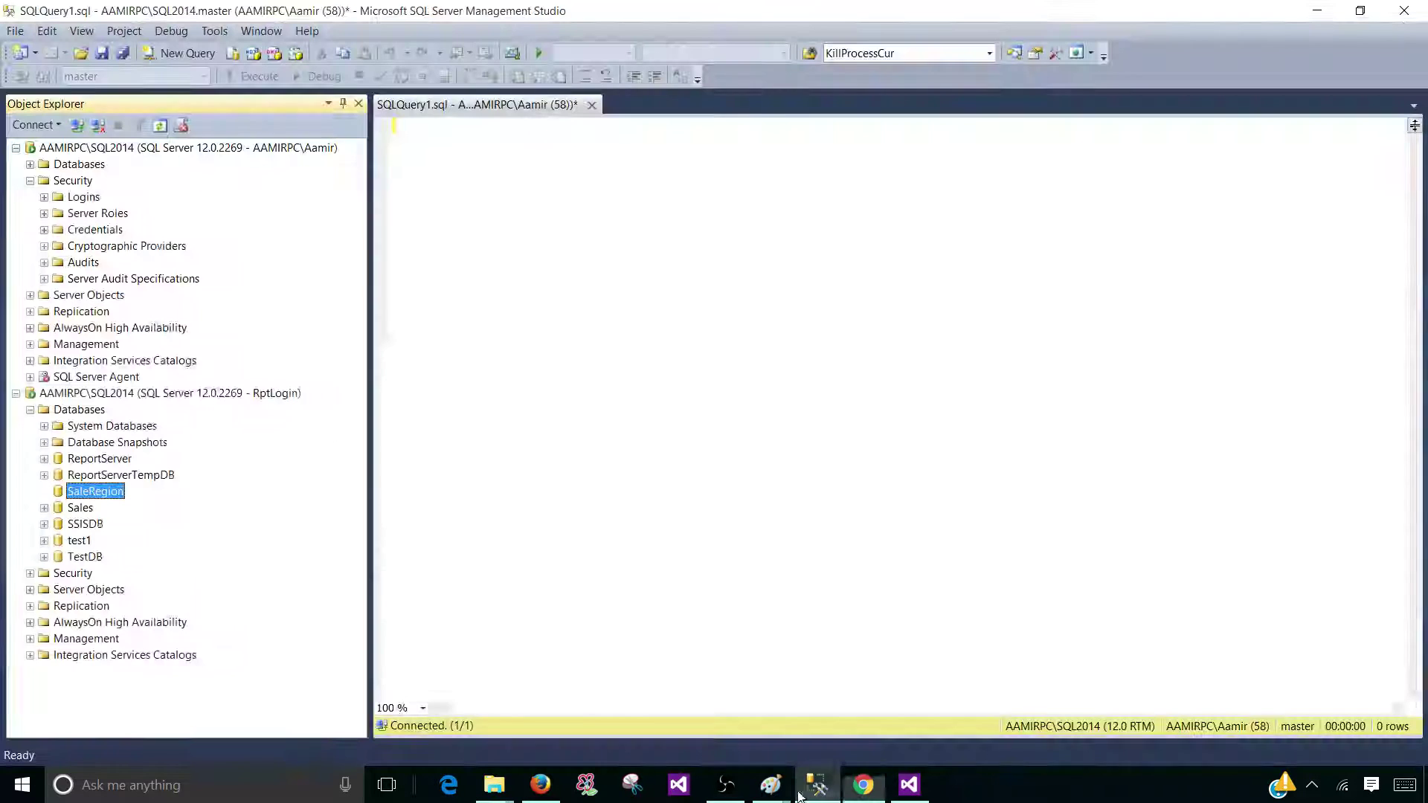
{"action": "left_click", "coordinate": [15, 393]}
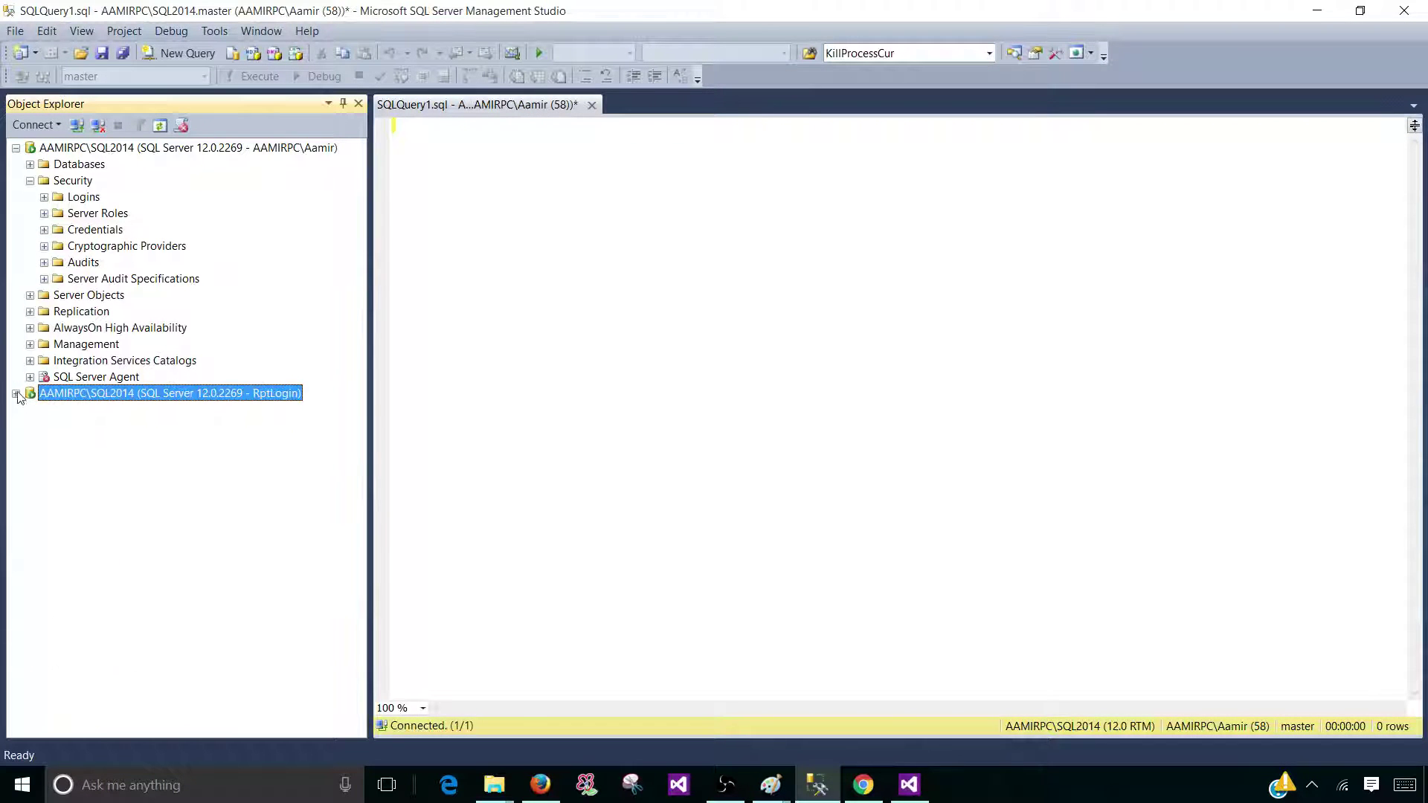
{"action": "left_click", "coordinate": [30, 181]}
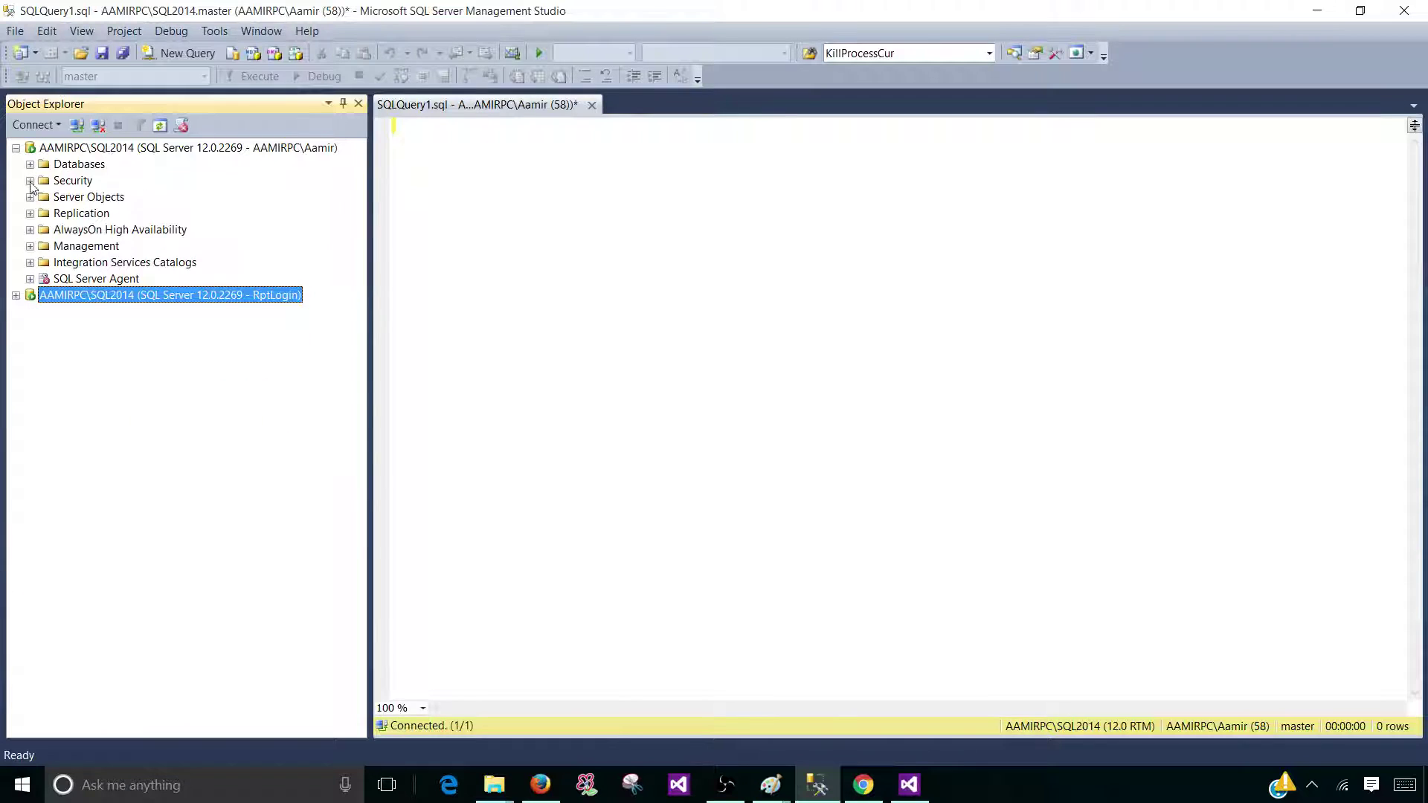
{"action": "left_click", "coordinate": [70, 148]}
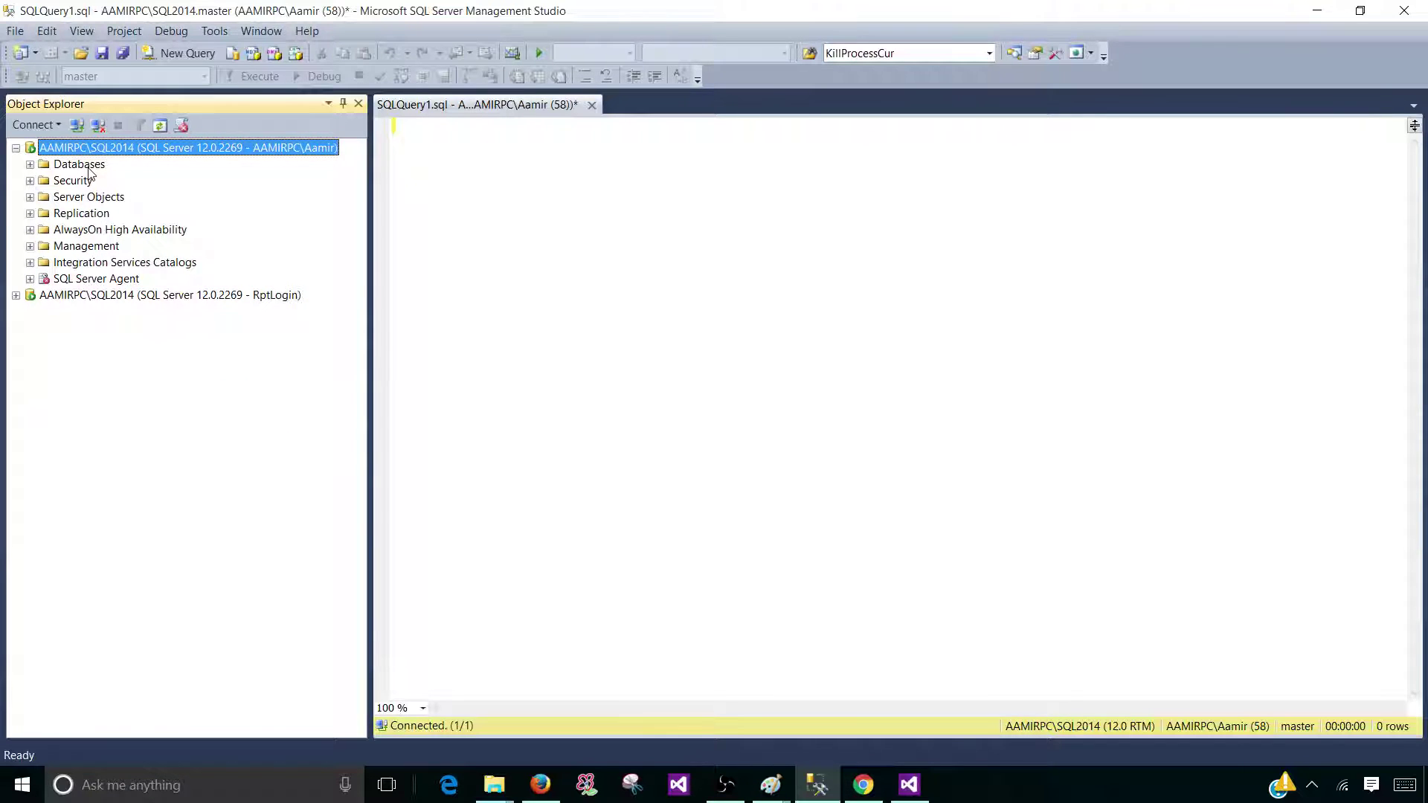
{"action": "left_click", "coordinate": [82, 167]}
{"action": "left_click", "coordinate": [30, 164]}
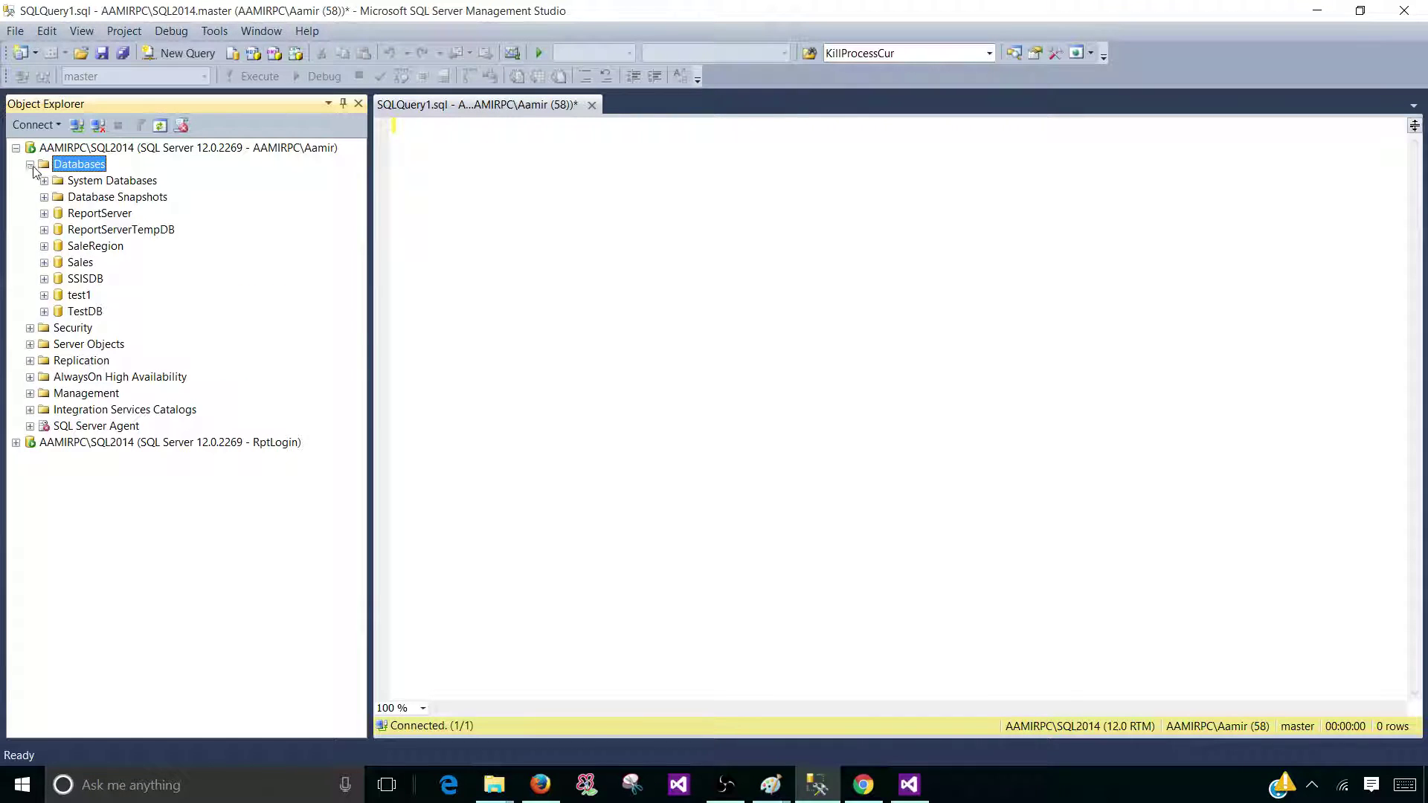
{"action": "left_click", "coordinate": [113, 228]}
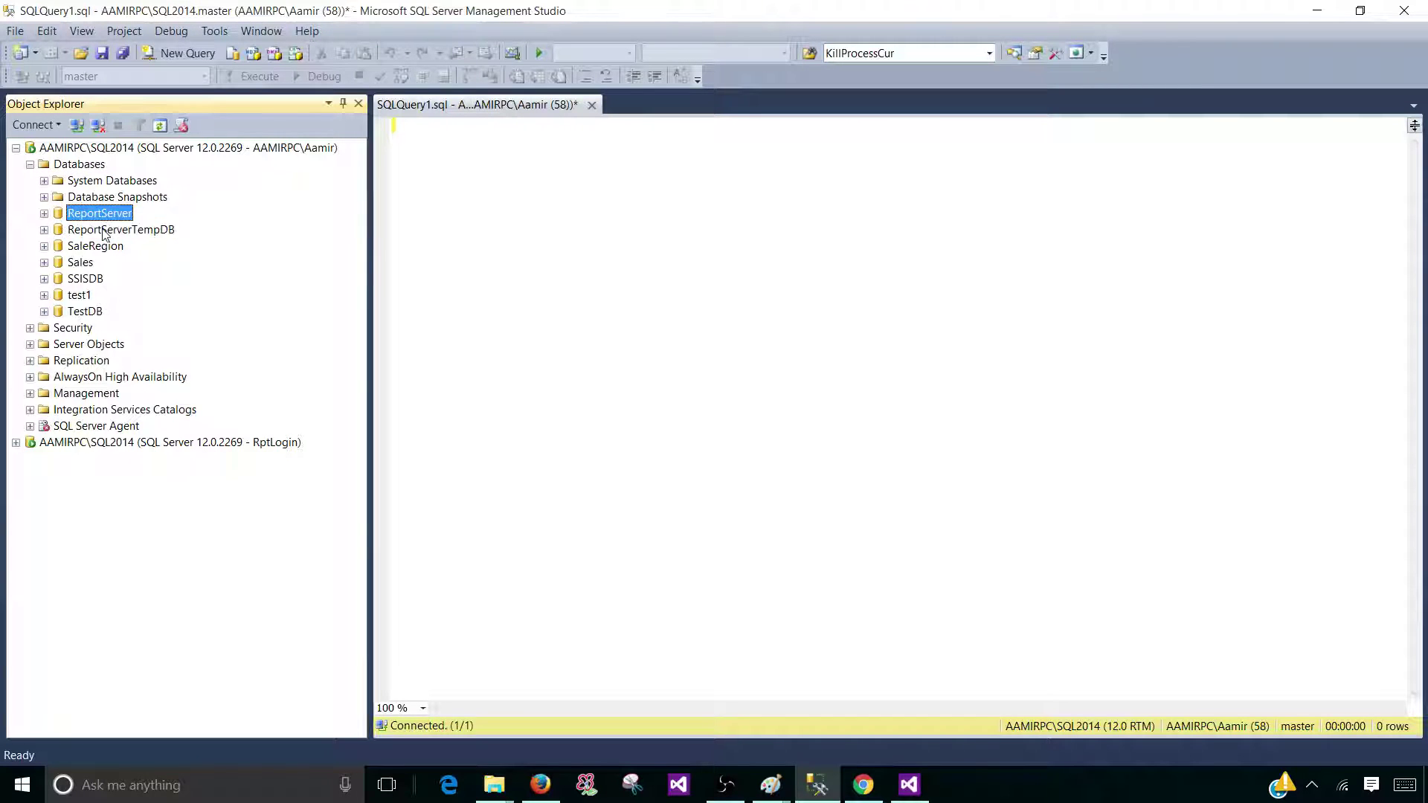
{"action": "left_click", "coordinate": [30, 165]}
- Start the SQL Server Agent service on the SQL2014 instance
{"action": "left_click", "coordinate": [104, 279]}
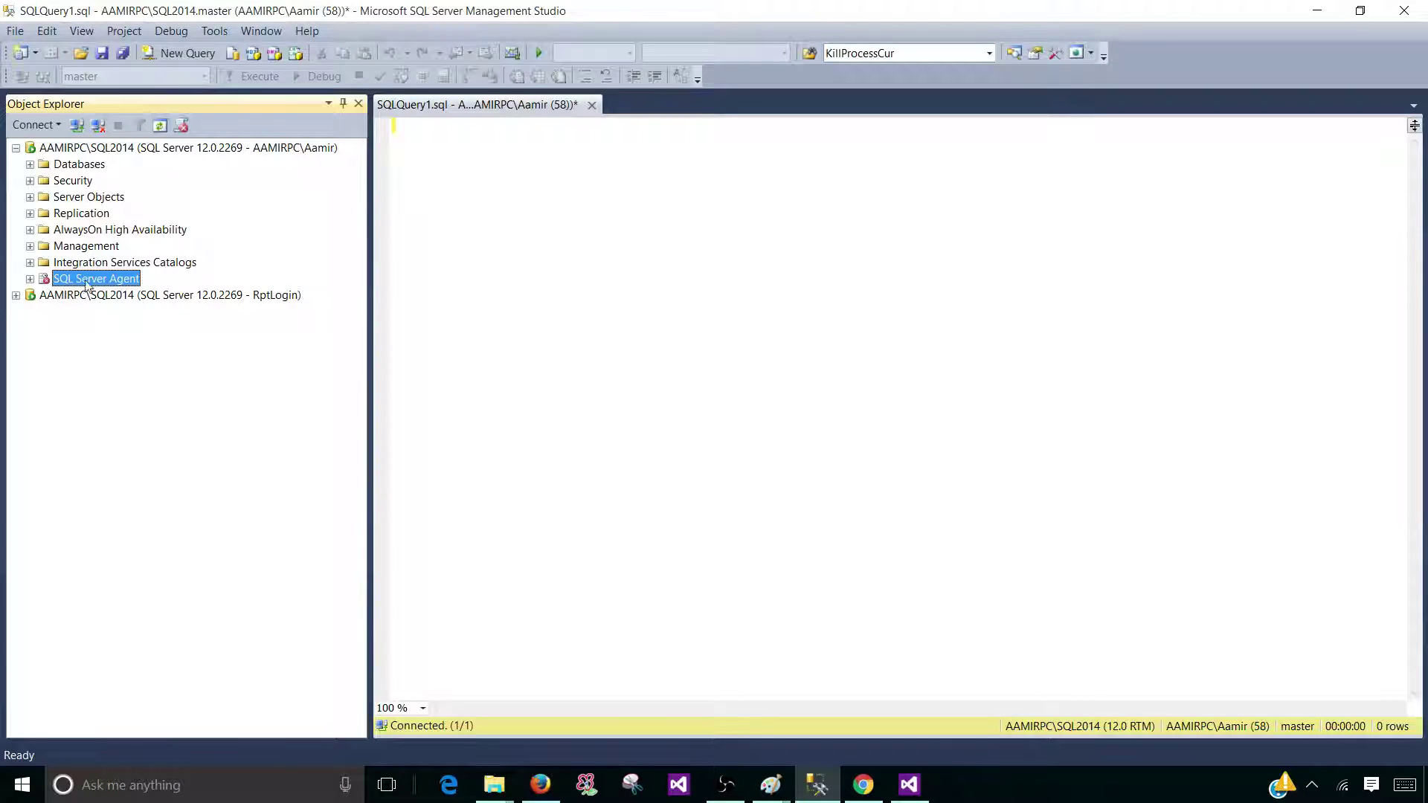
{"action": "right_click", "coordinate": [92, 281]}
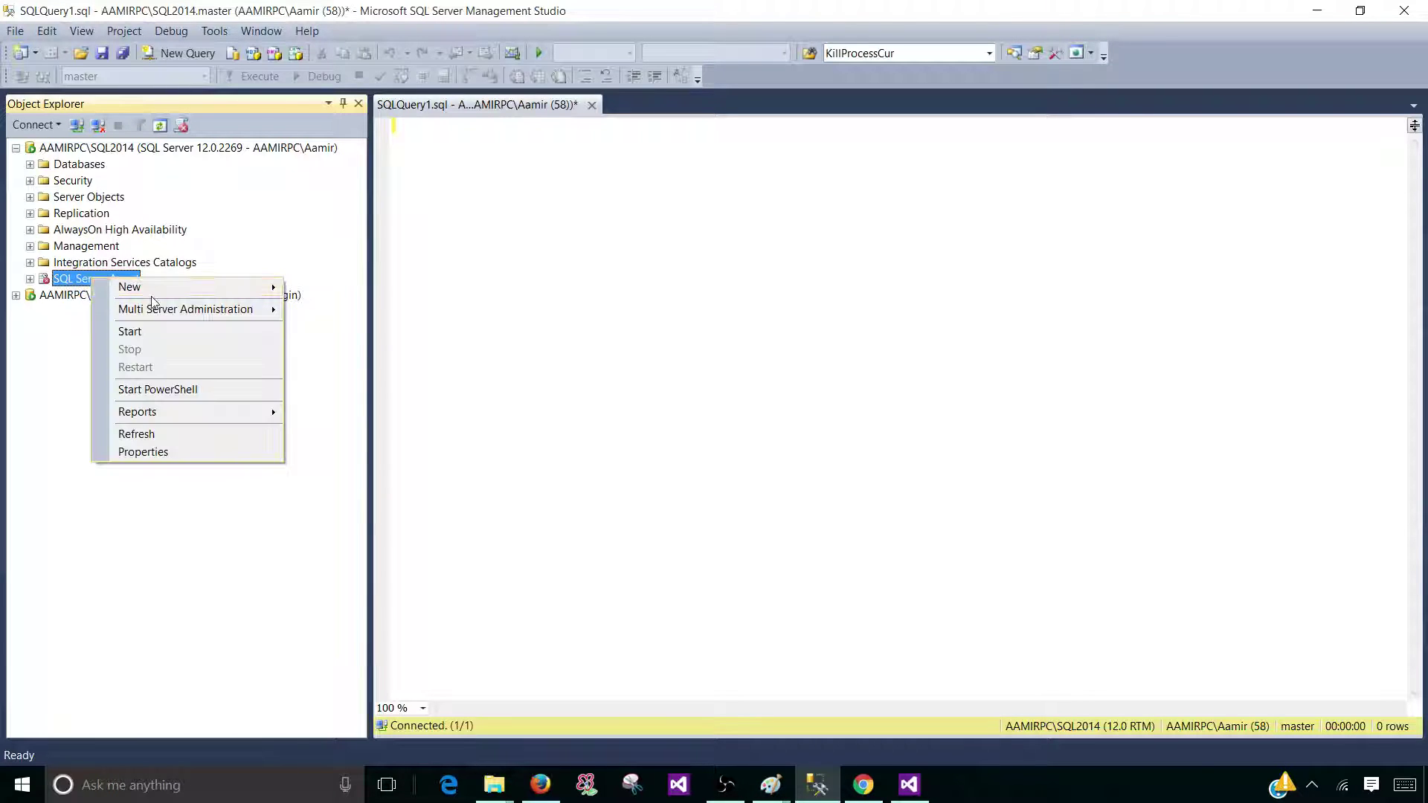
{"action": "left_click", "coordinate": [168, 331]}
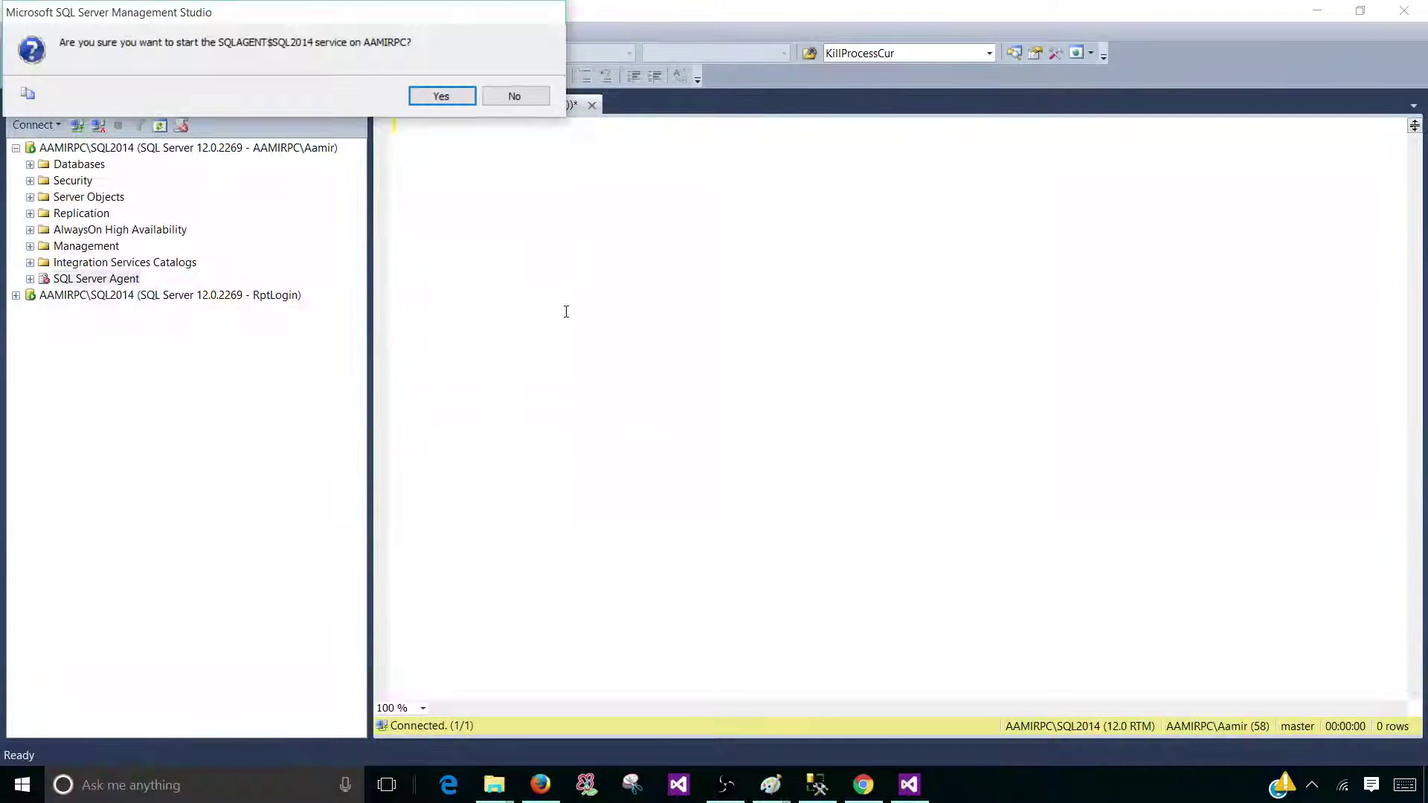
{"action": "left_click", "coordinate": [441, 96]}
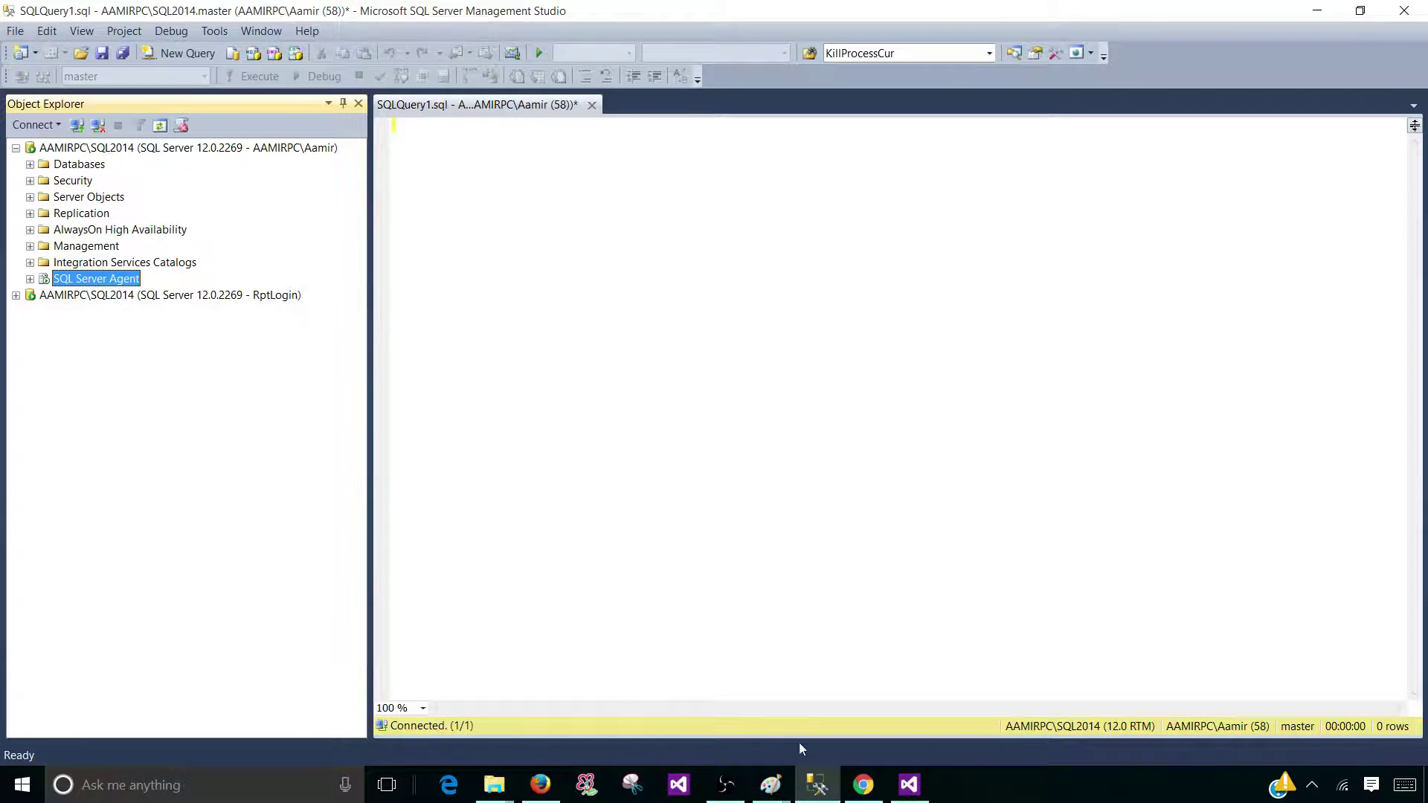
- Switch to Chrome, return to the filled-in subscription form, submit it again, and check the subscription's status
{"action": "left_click", "coordinate": [862, 784]}
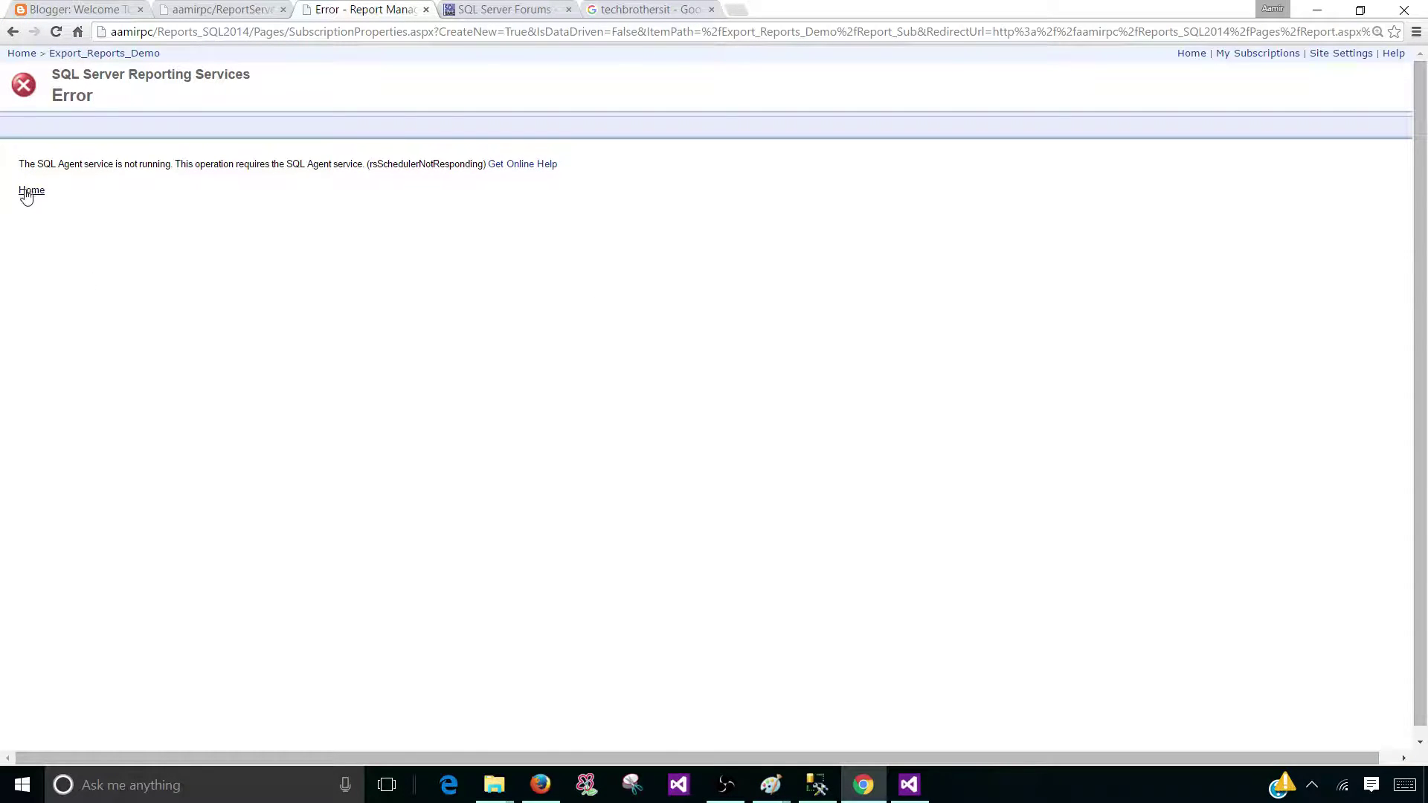
{"action": "left_click", "coordinate": [13, 31]}
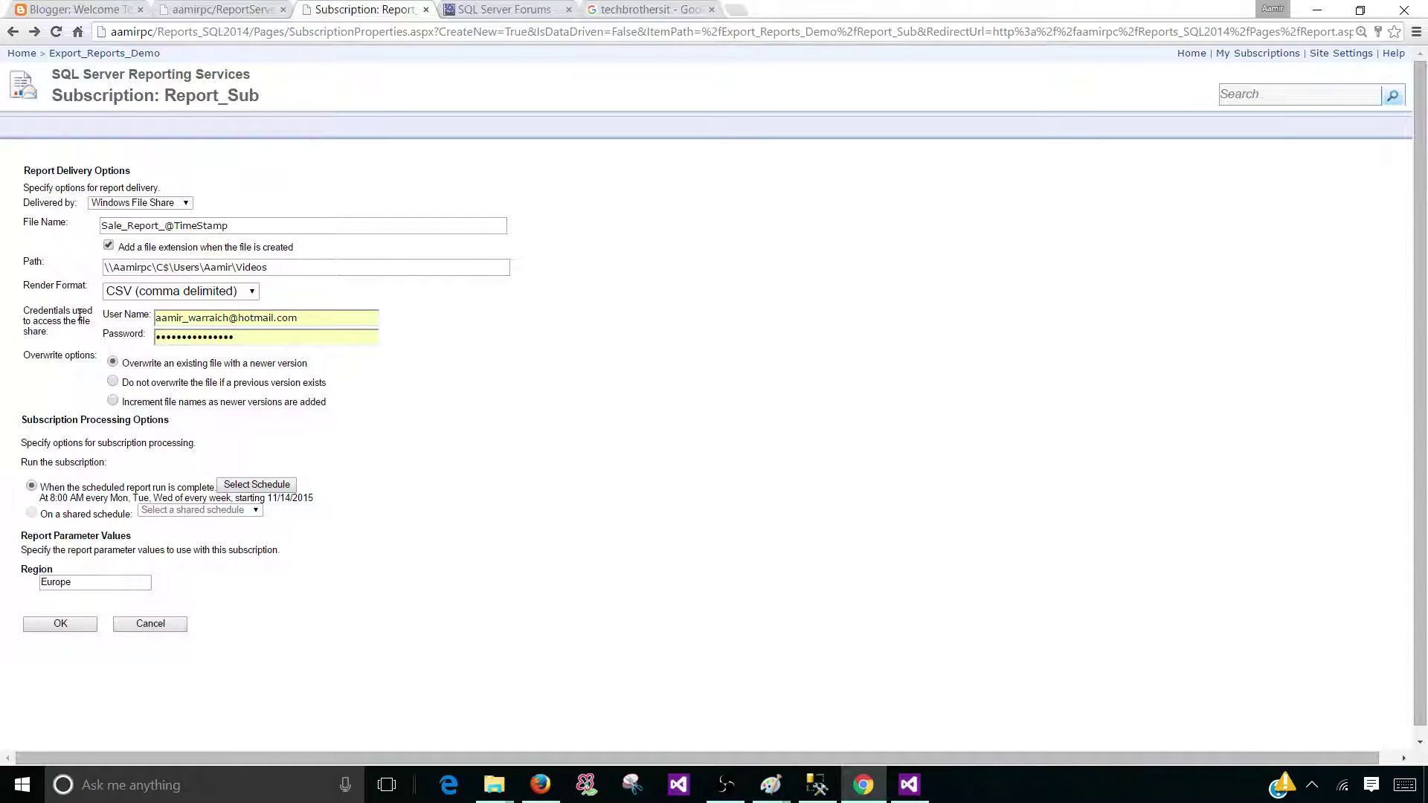
{"action": "left_click", "coordinate": [62, 624]}
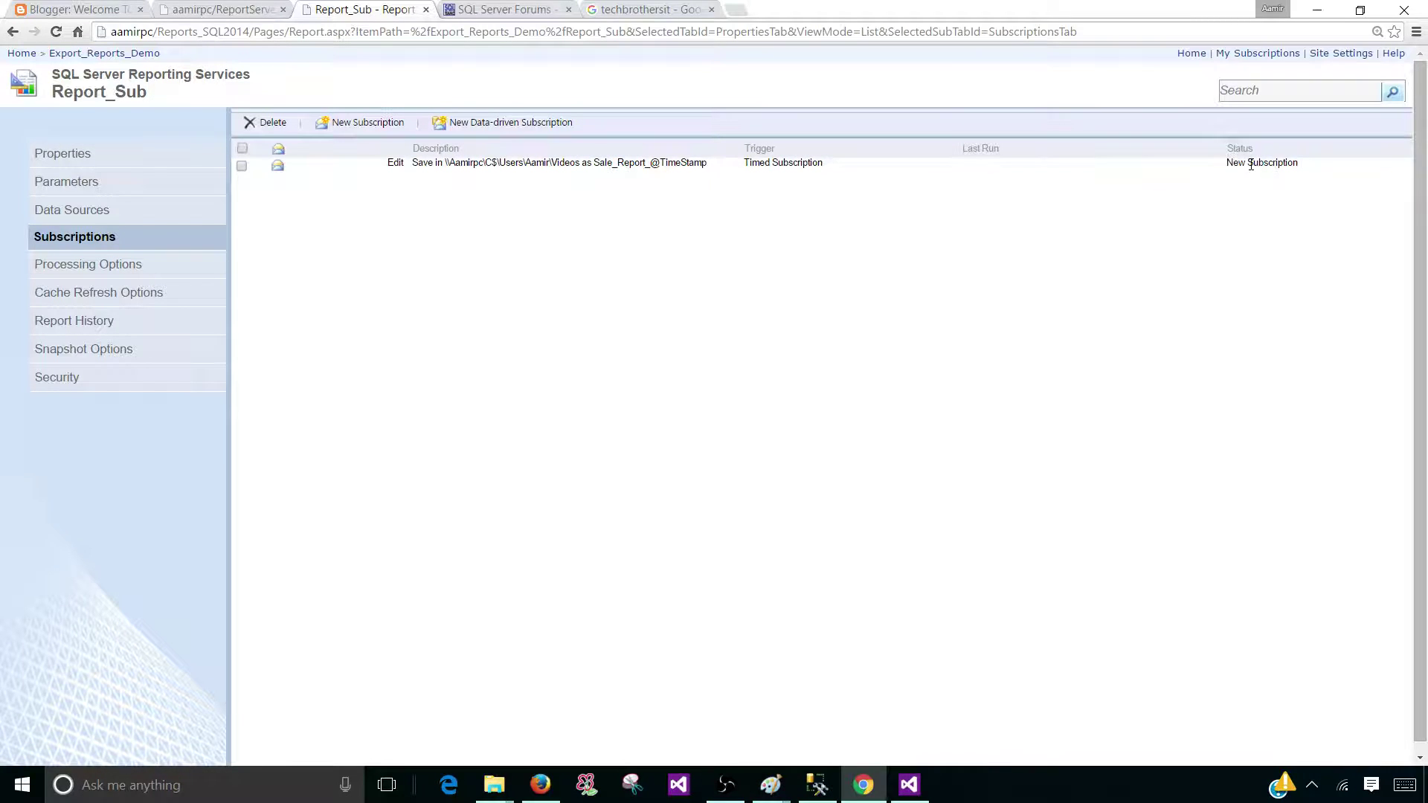
{"action": "left_click_drag", "start_coordinate": [1228, 166], "coordinate": [1307, 163]}
{"action": "left_click", "coordinate": [1257, 186]}
- Switch to SQL Server Management Studio and examine the SQL Server Agent jobs, selecting the one named 6550E43E-584A-422F-9351-0EBA9A675985
{"action": "left_click", "coordinate": [817, 785]}
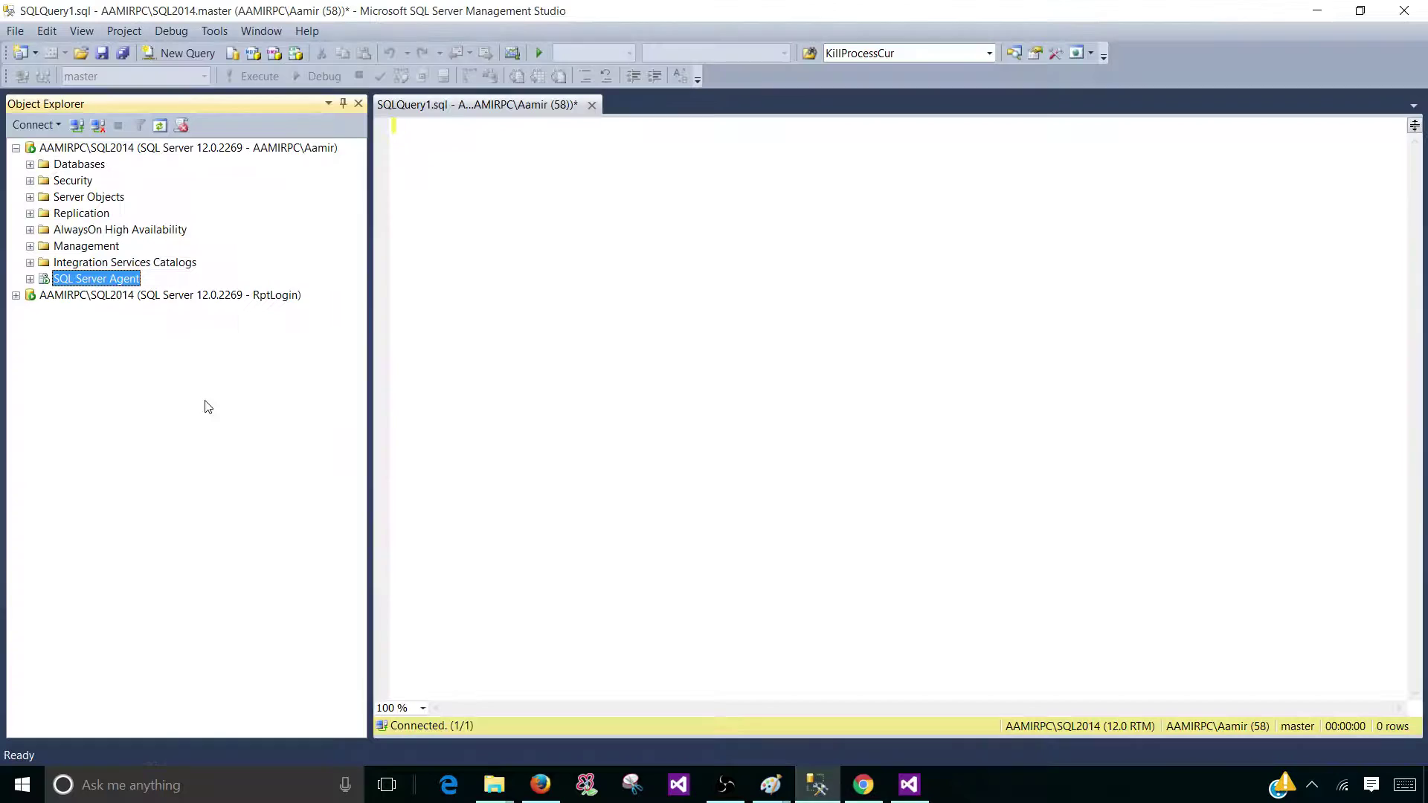
{"action": "left_click", "coordinate": [30, 278]}
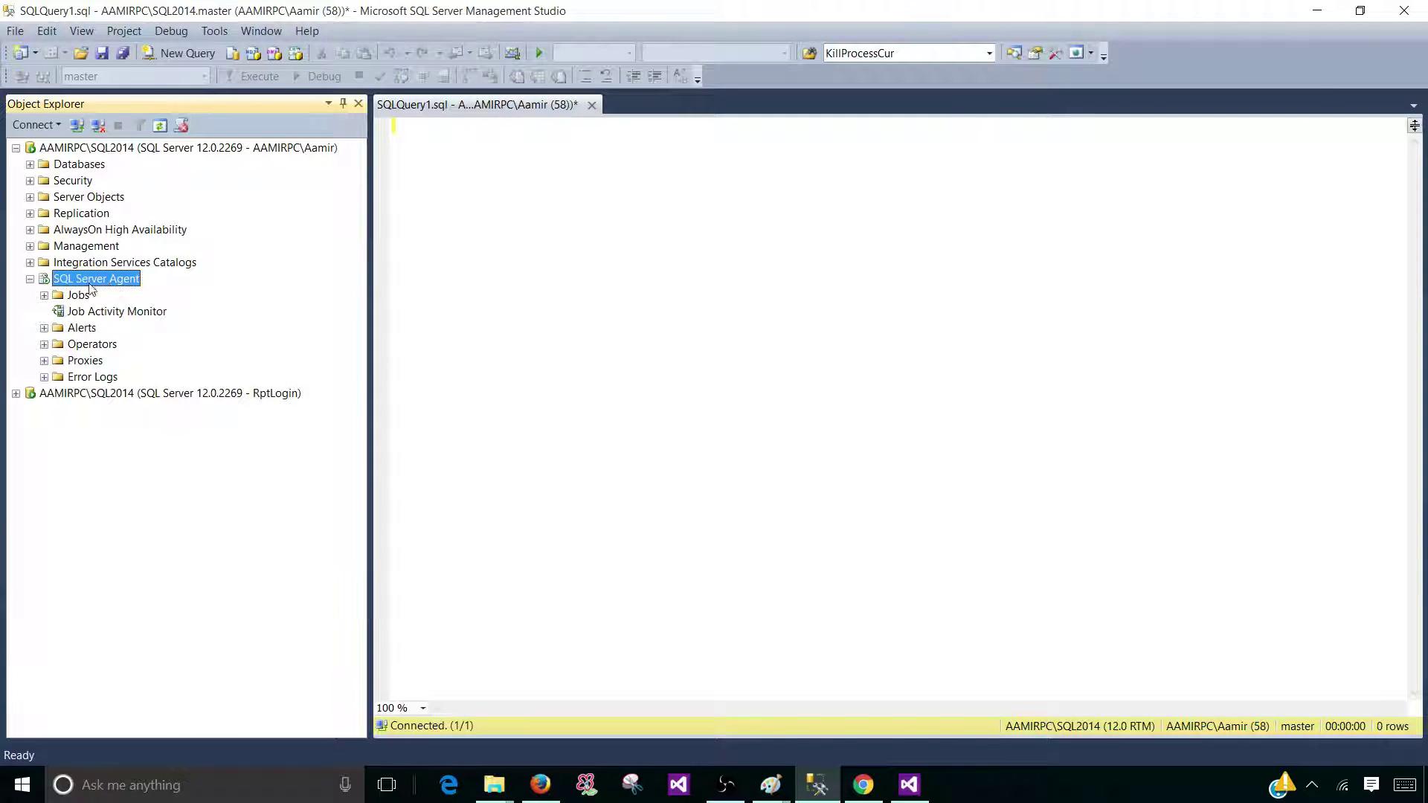
{"action": "left_click", "coordinate": [44, 295]}
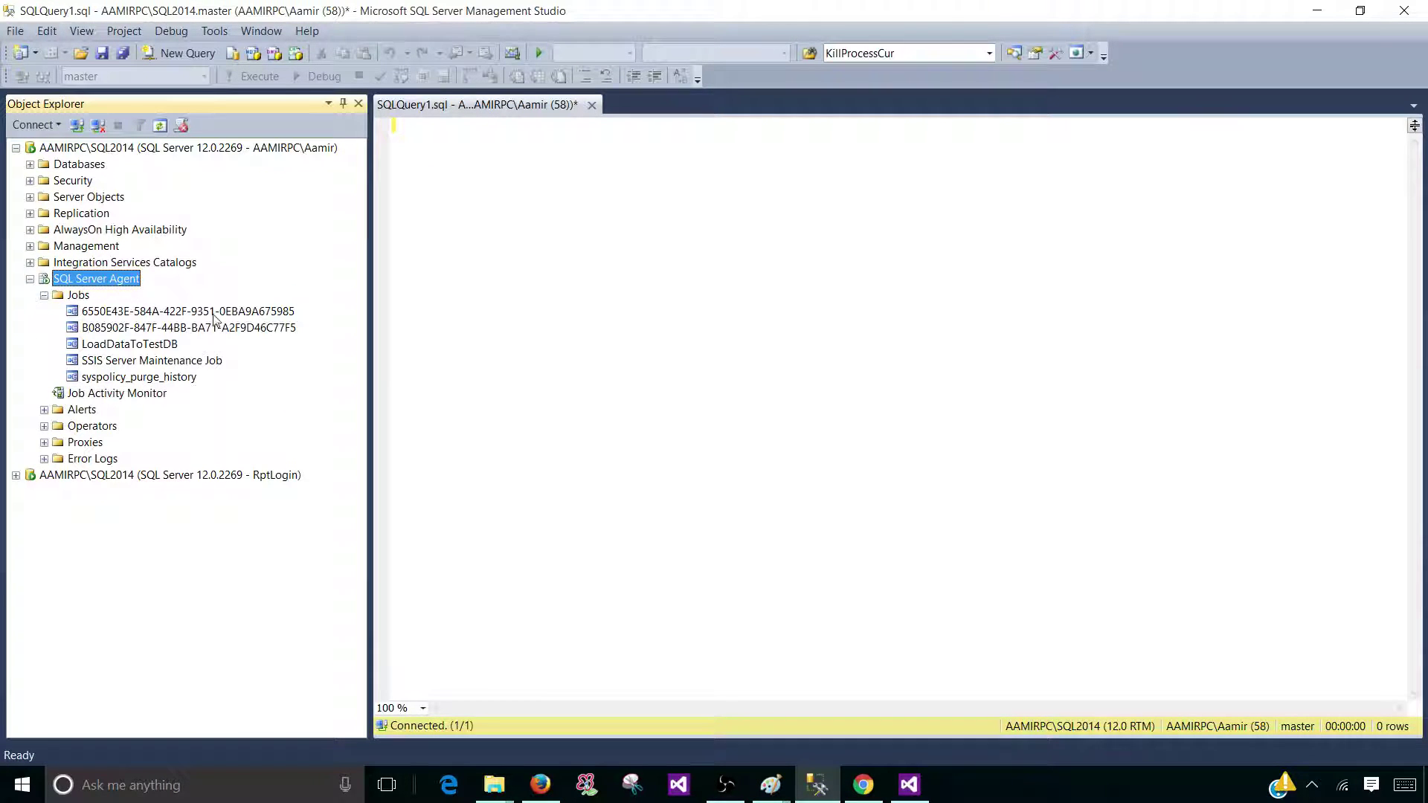
{"action": "left_click", "coordinate": [156, 312]}
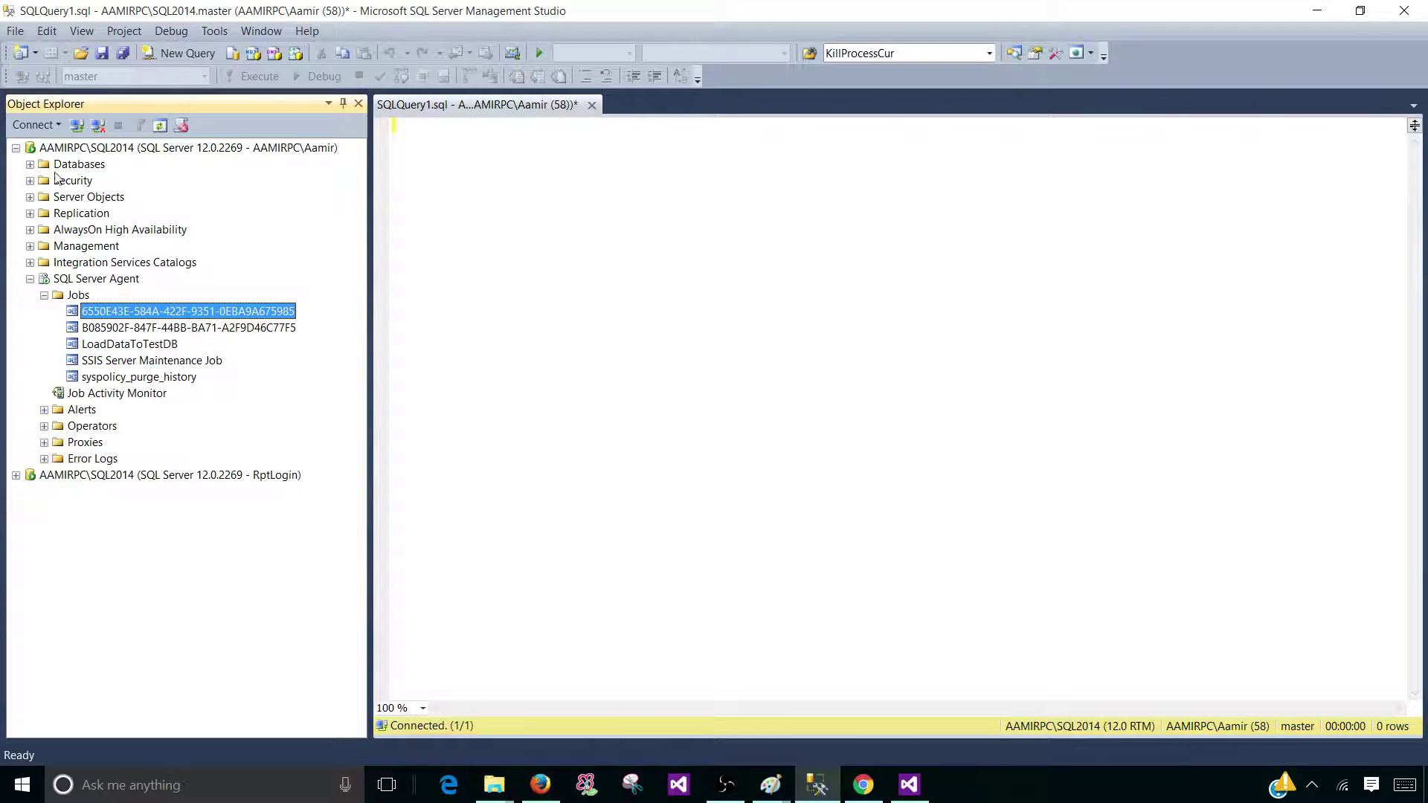
- Run the query Select * from dbo.Subscriptions in a new query window against the ReportServer database
{"action": "left_click", "coordinate": [31, 165]}
{"action": "left_click", "coordinate": [113, 214]}
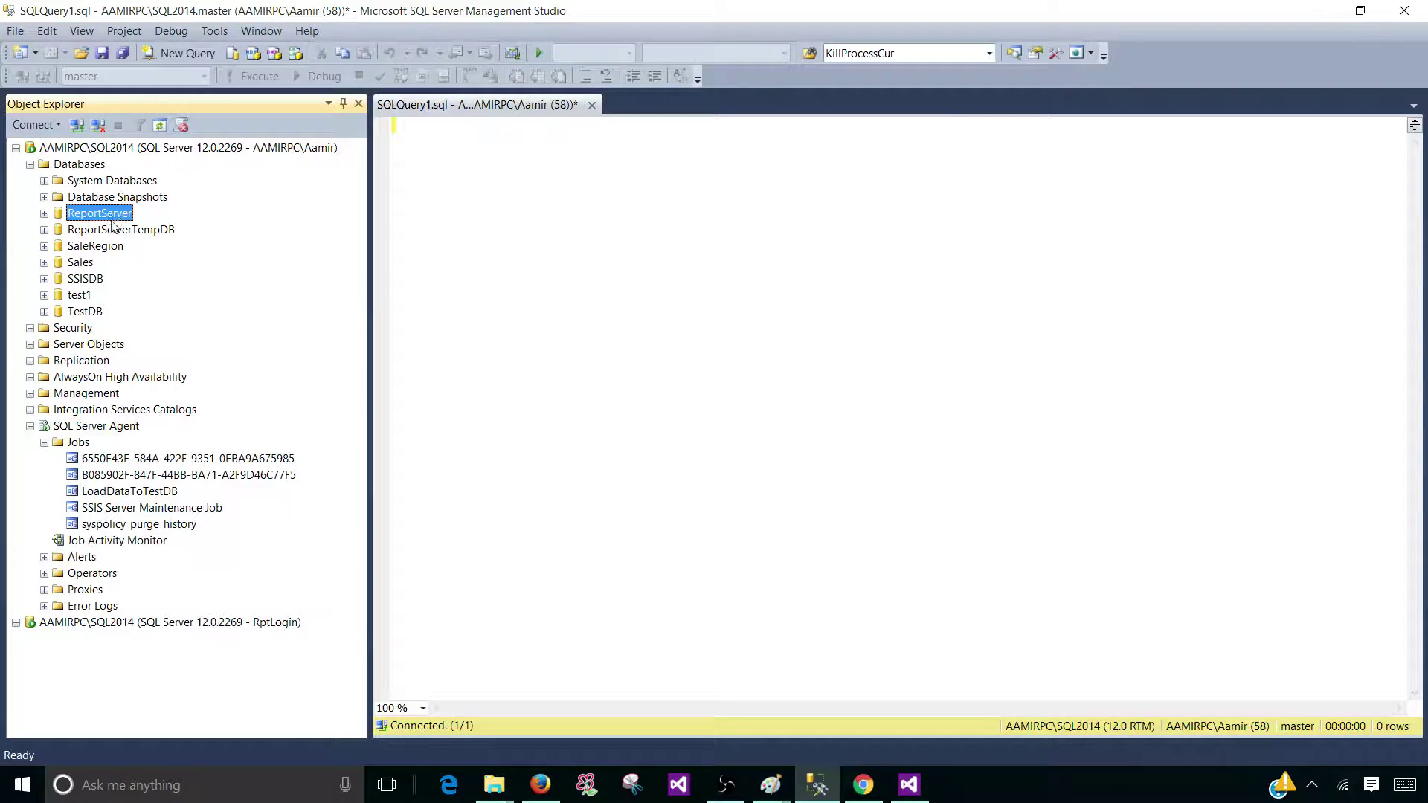
{"action": "left_click", "coordinate": [183, 54]}
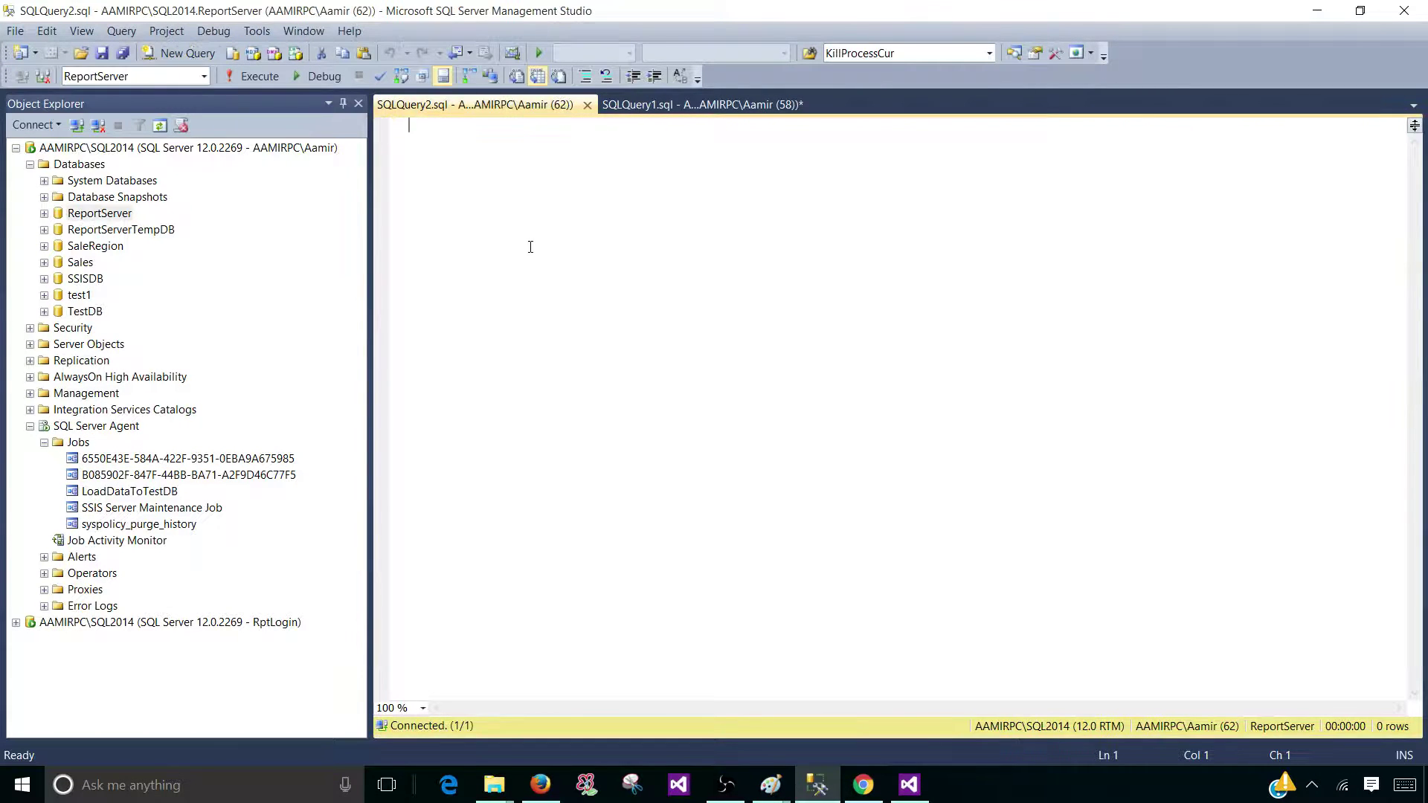
{"action": "type", "text": "Select * from dbo.dbus"}
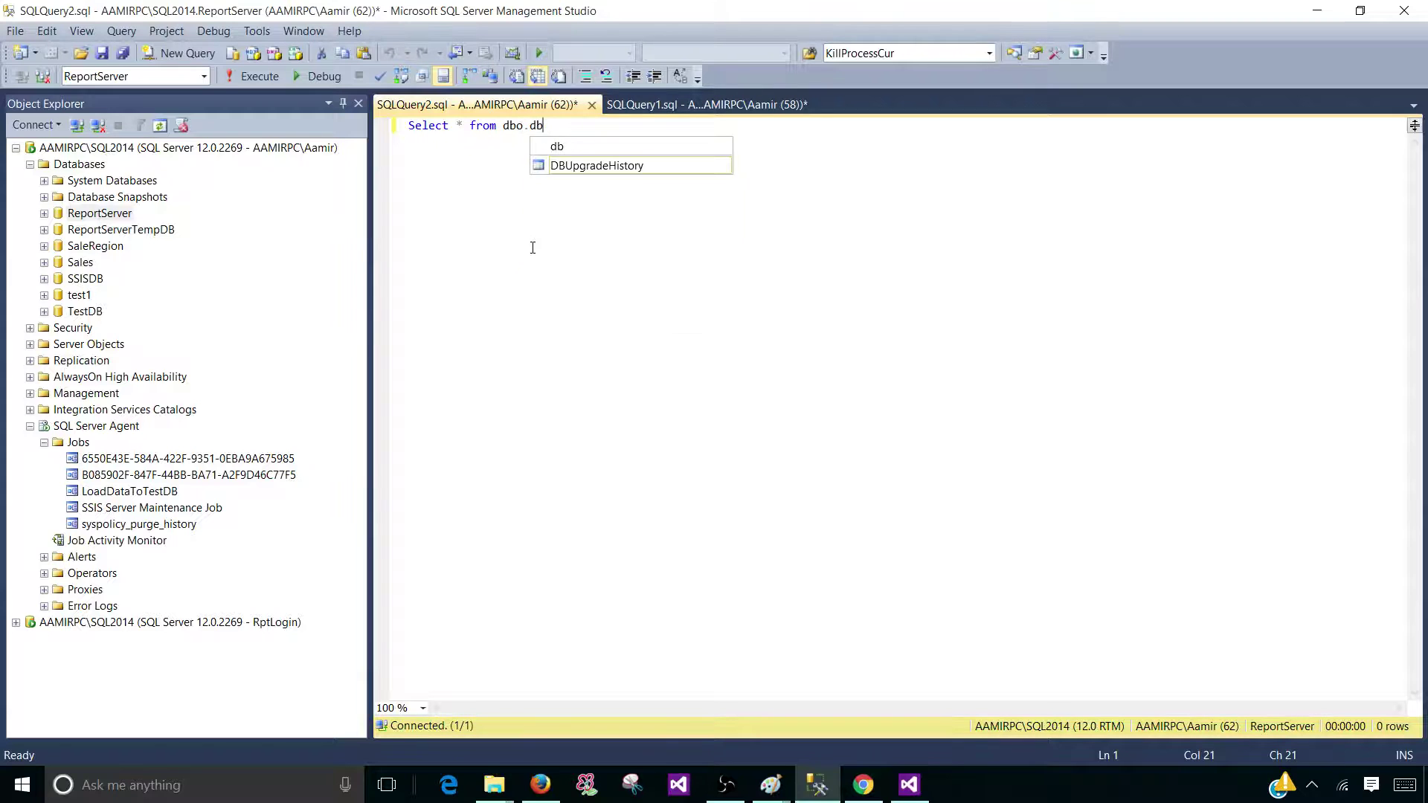
{"action": "key", "text": "BackSpace"}
{"action": "key", "text": "BackSpace"}
{"action": "type", "text": "sub"}
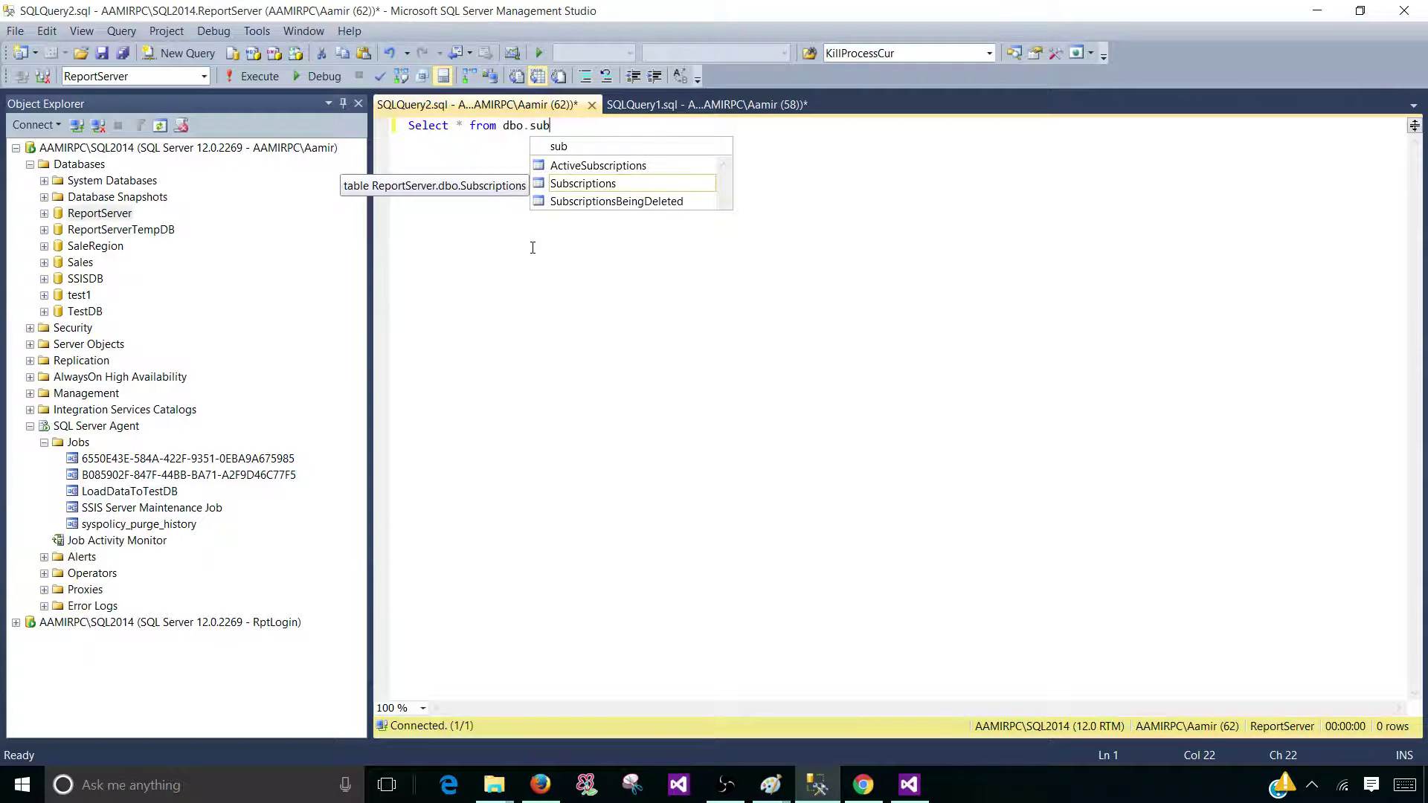
{"action": "key", "text": "Down"}
{"action": "key", "text": "Up"}
{"action": "key", "text": "Tab"}
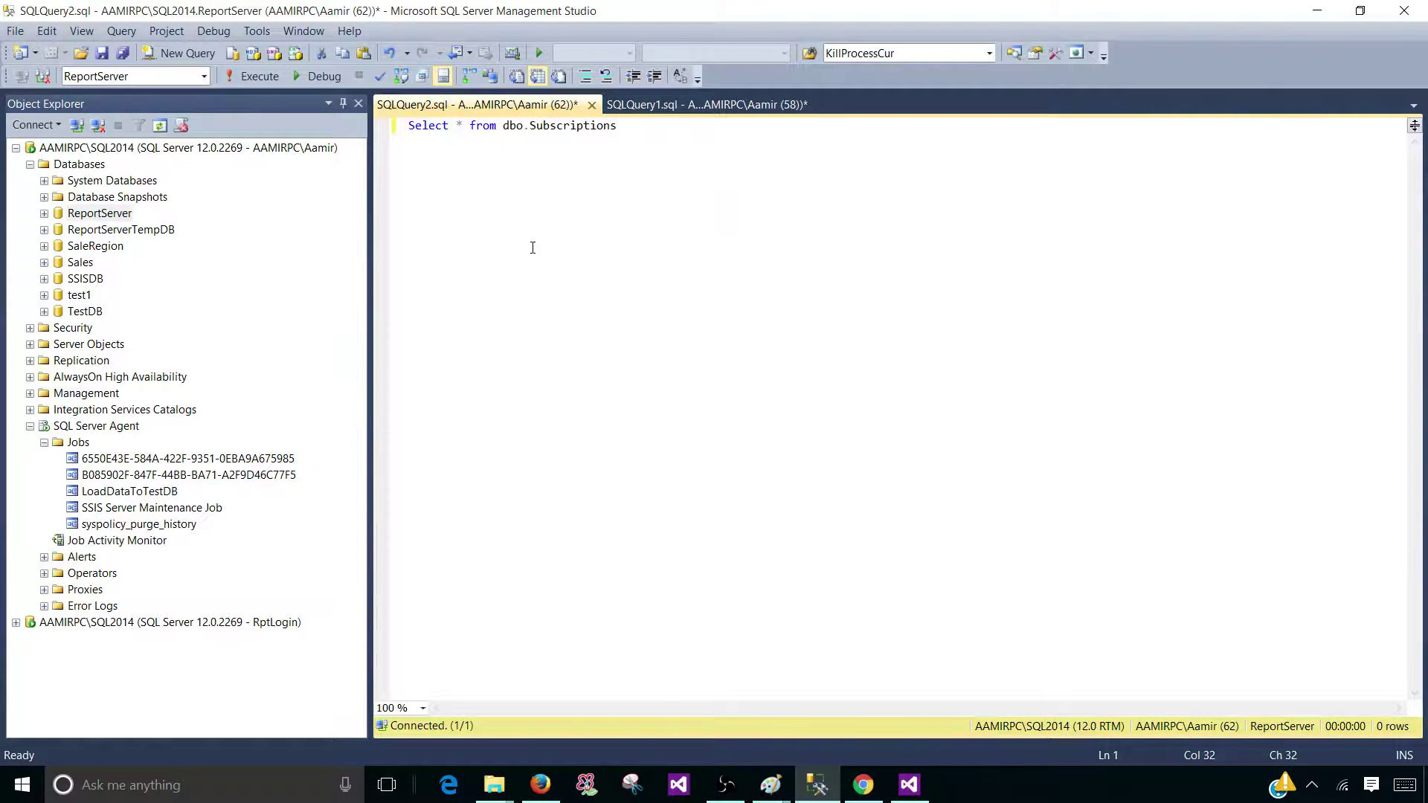
{"action": "key", "text": "F5"}
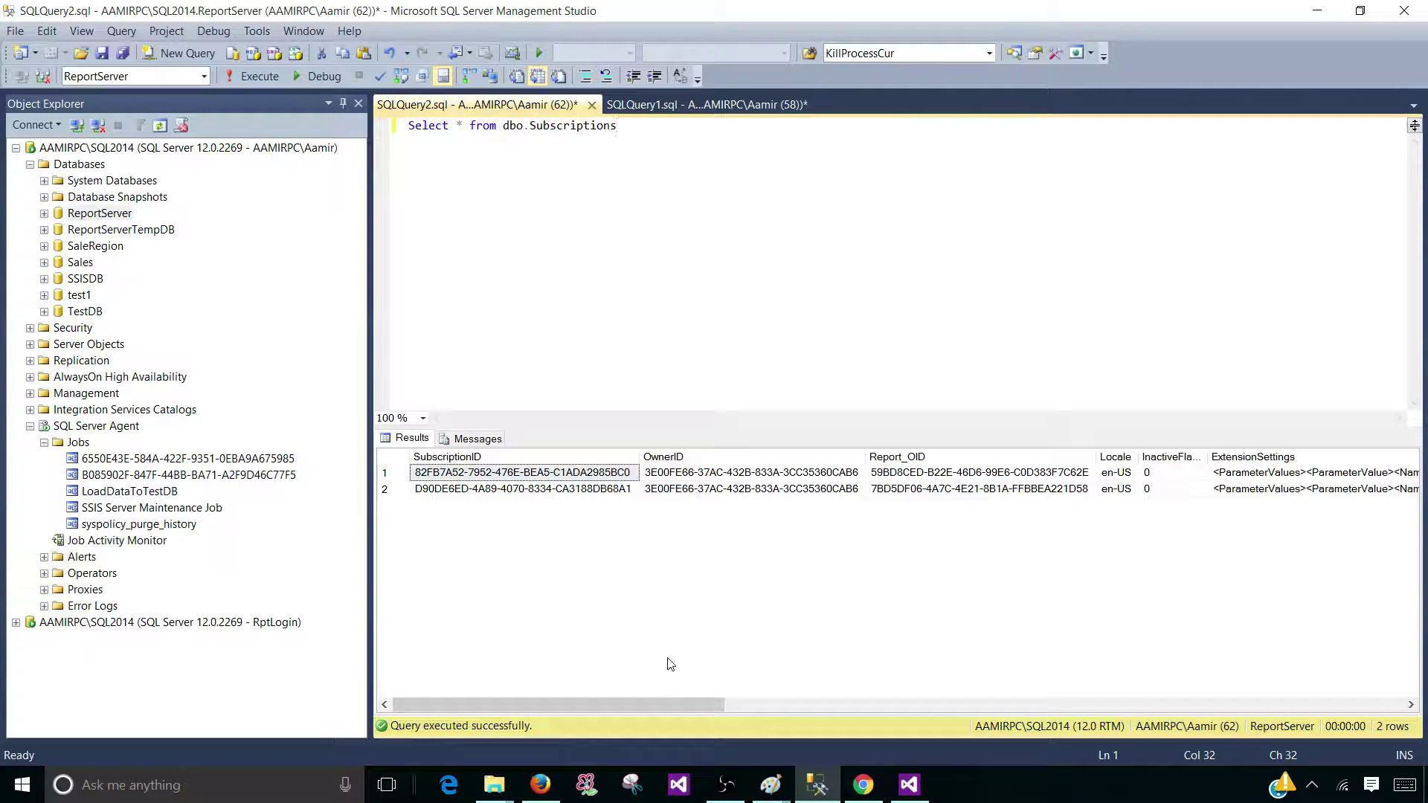
- Examine the description, last status and IDs of the second subscription row in the query results
{"action": "left_click_drag", "start_coordinate": [553, 705], "coordinate": [969, 702]}
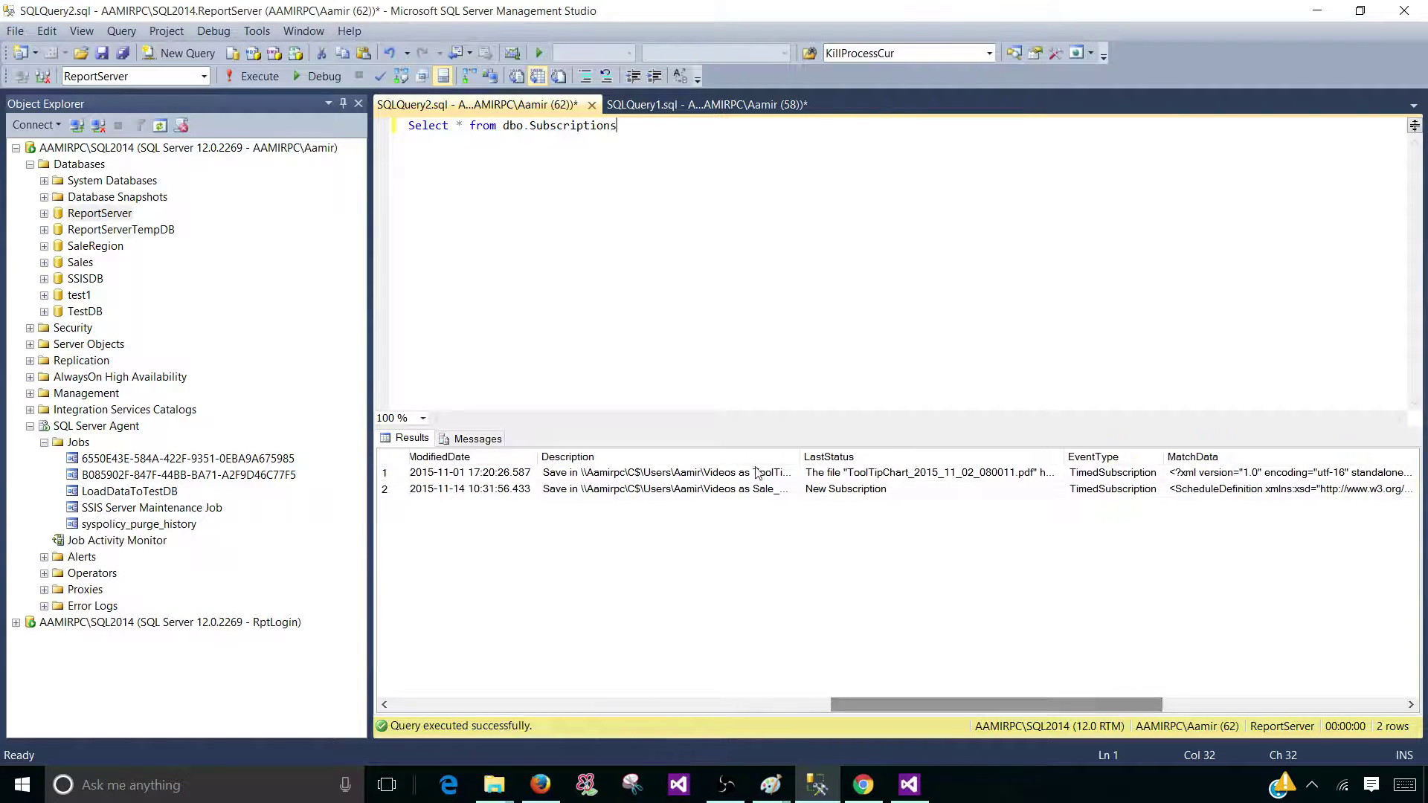
{"action": "left_click", "coordinate": [846, 489]}
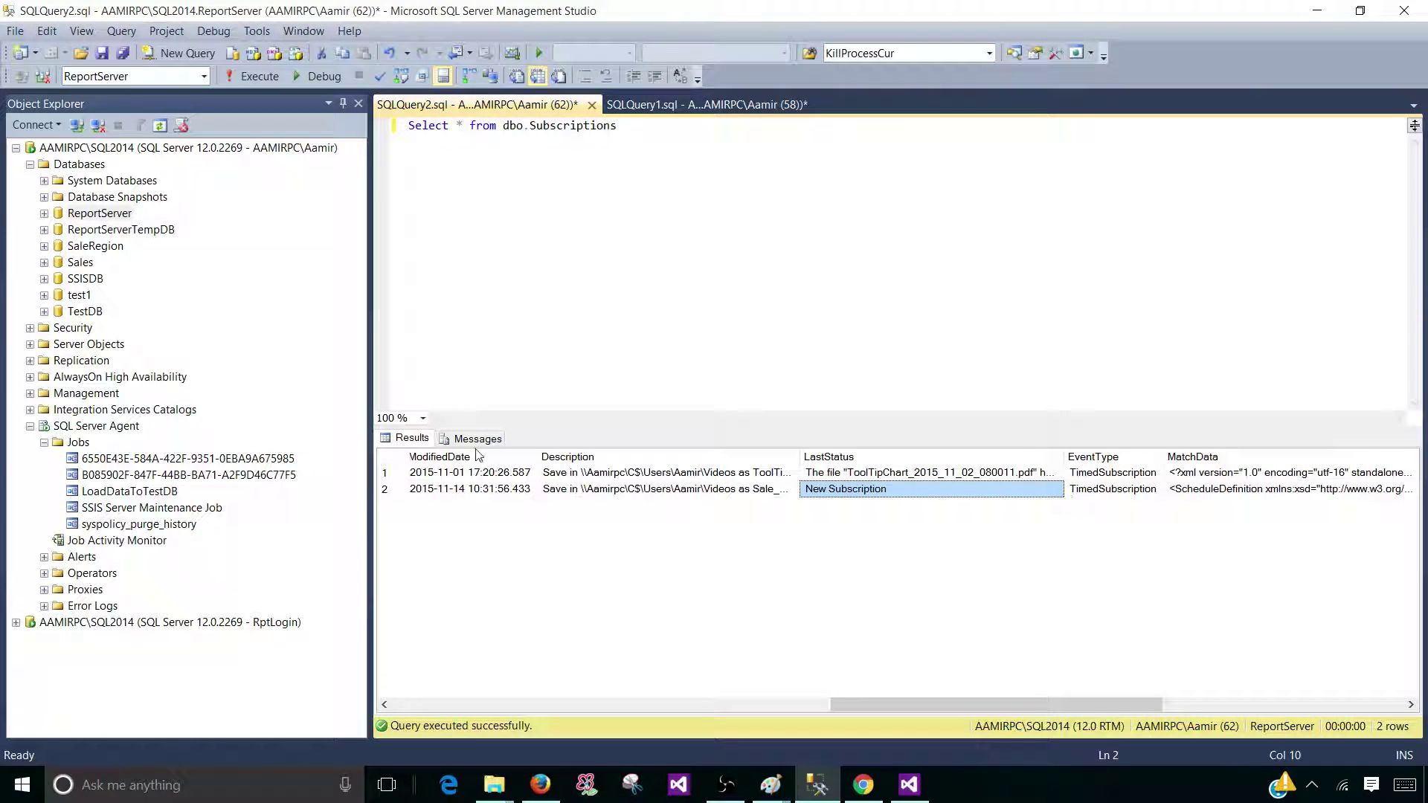
{"action": "left_click", "coordinate": [397, 490]}
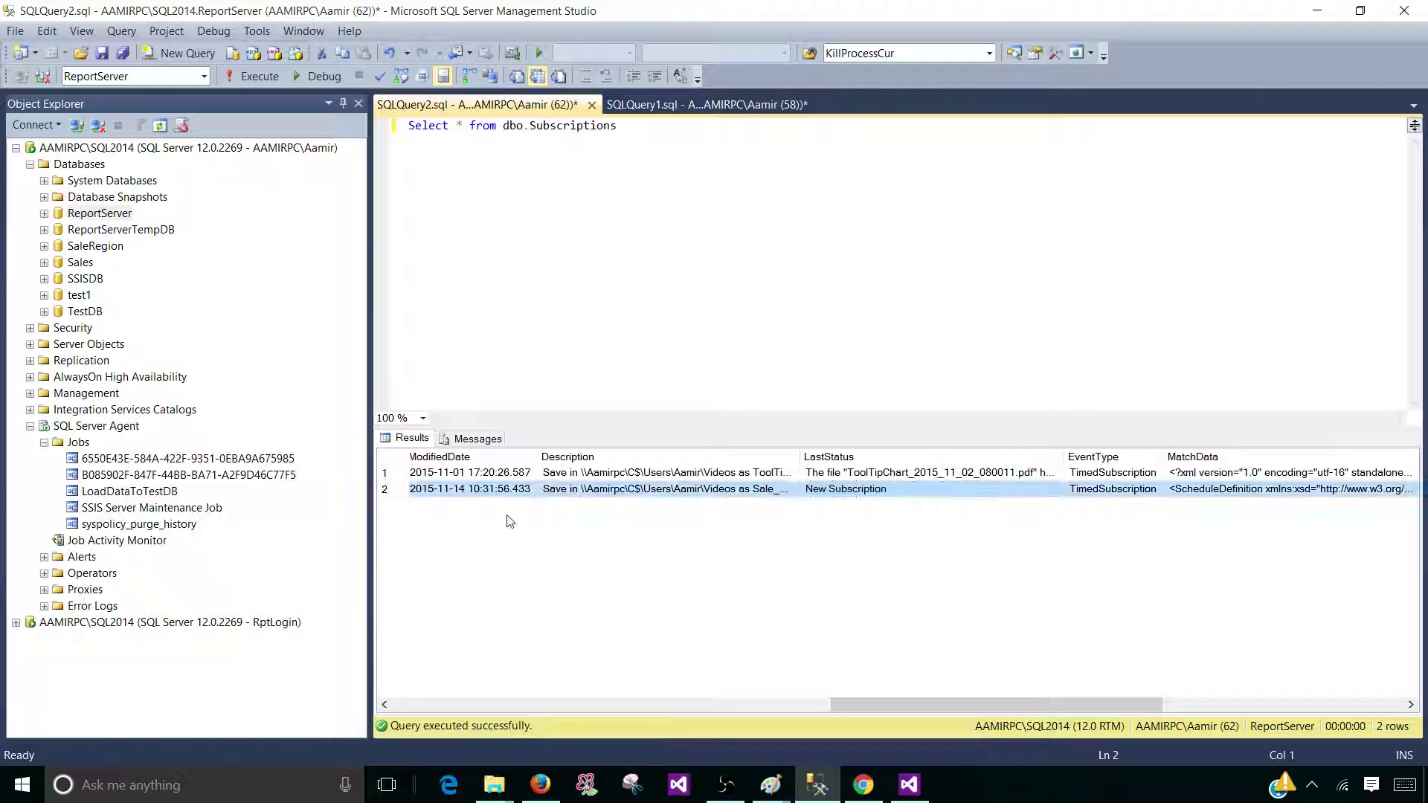
{"action": "left_click_drag", "start_coordinate": [862, 704], "coordinate": [467, 690]}
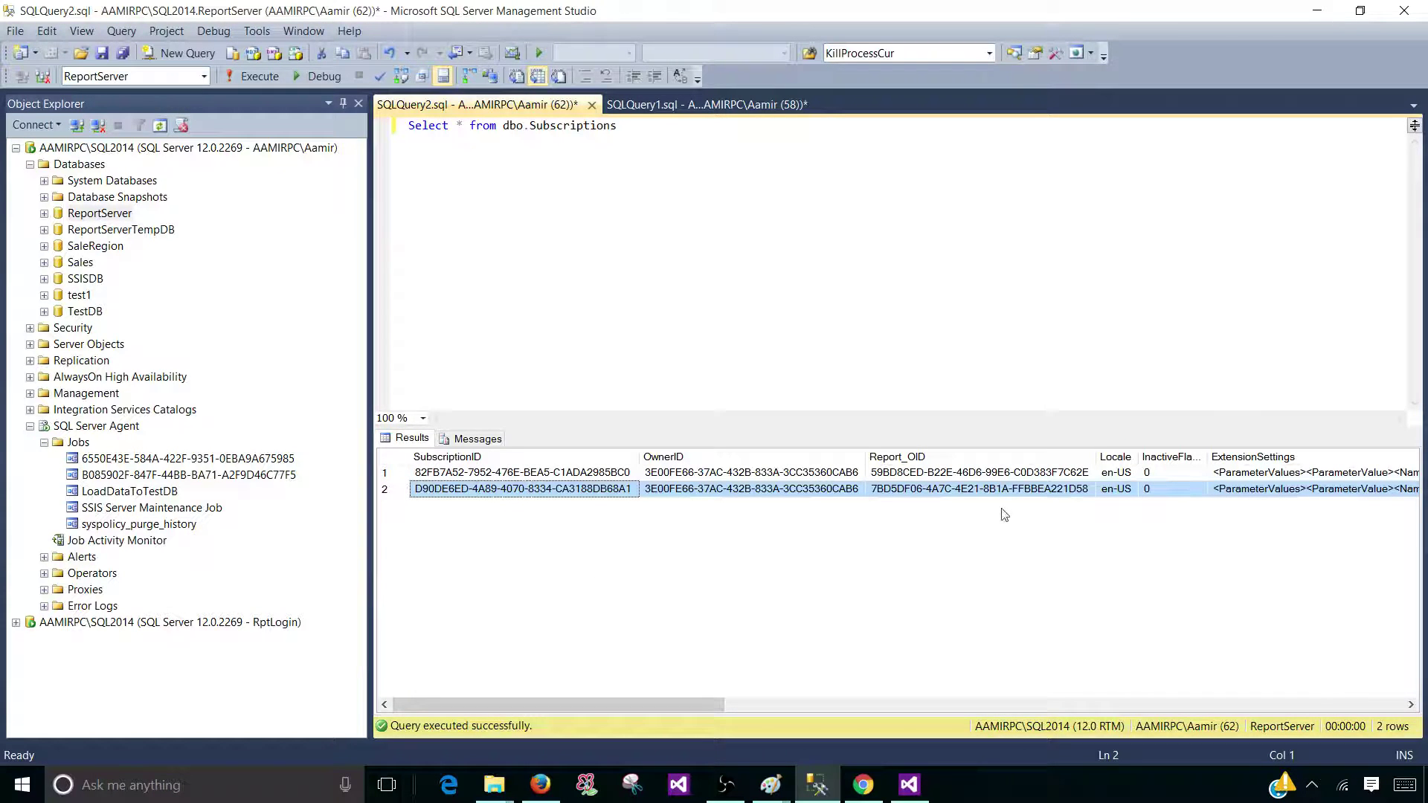
- Check the creation date in the properties of job 6550E43E-584A-422F-9351-0EBA9A675985, leaving the job unchanged
{"action": "left_click", "coordinate": [235, 459]}
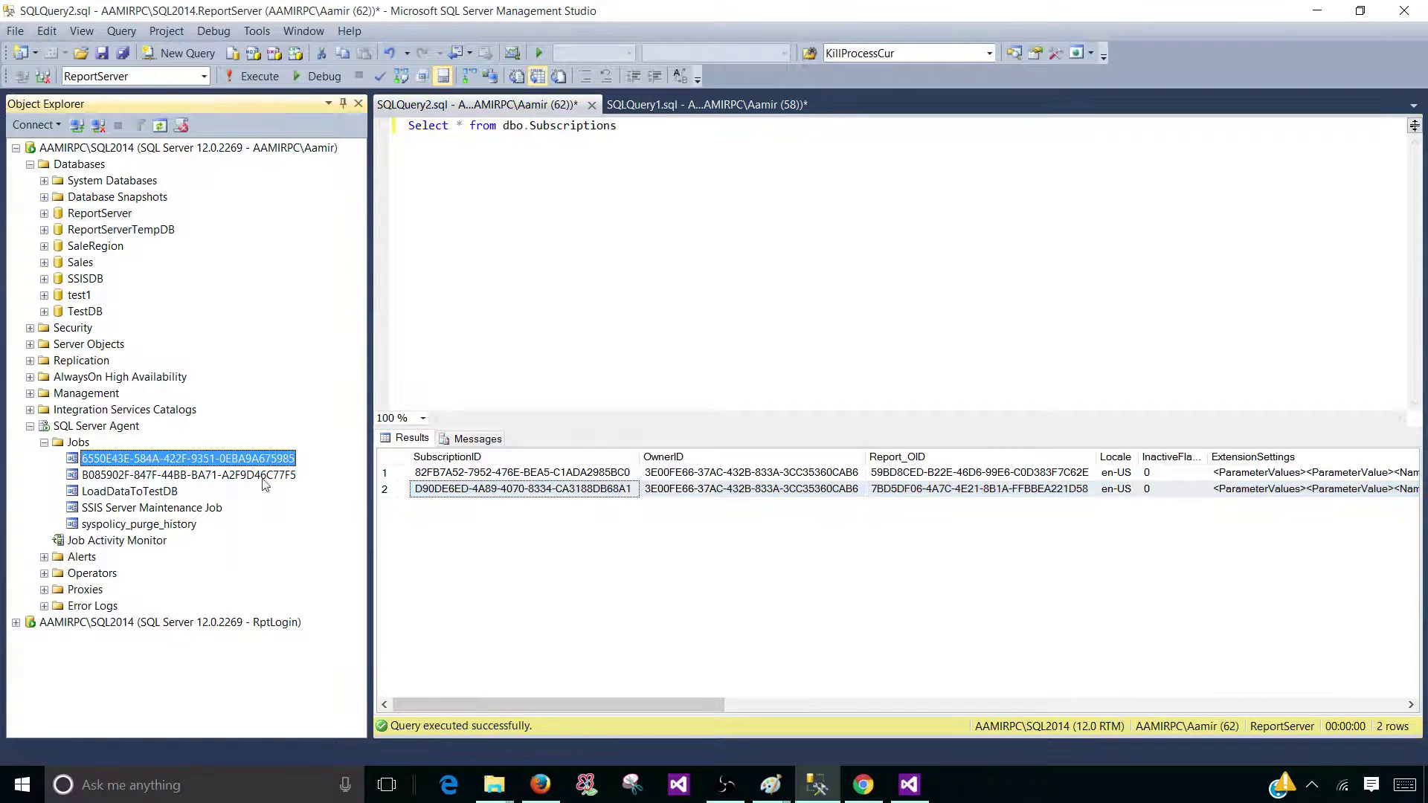
{"action": "right_click", "coordinate": [215, 464]}
{"action": "left_click", "coordinate": [287, 704]}
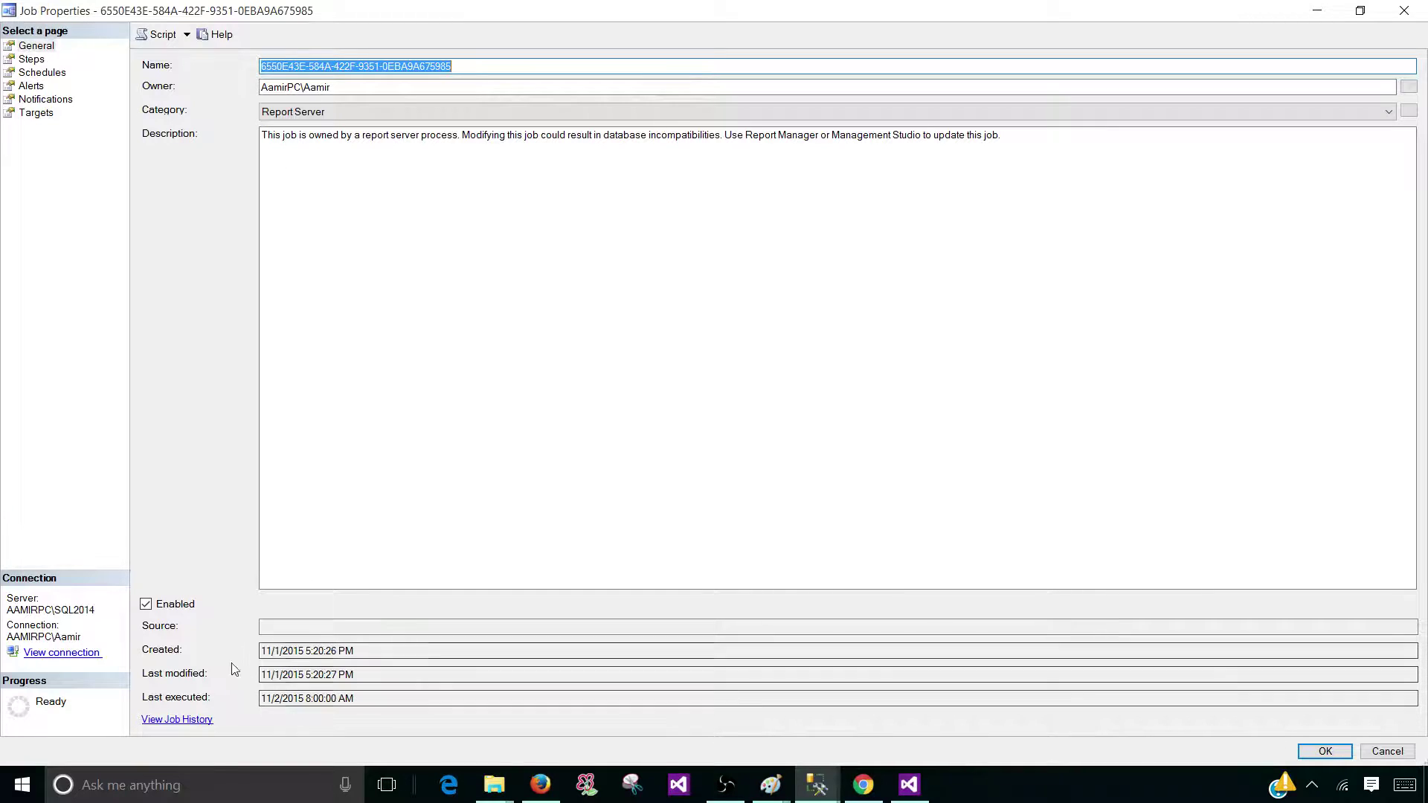
{"action": "left_click_drag", "start_coordinate": [305, 651], "coordinate": [351, 647]}
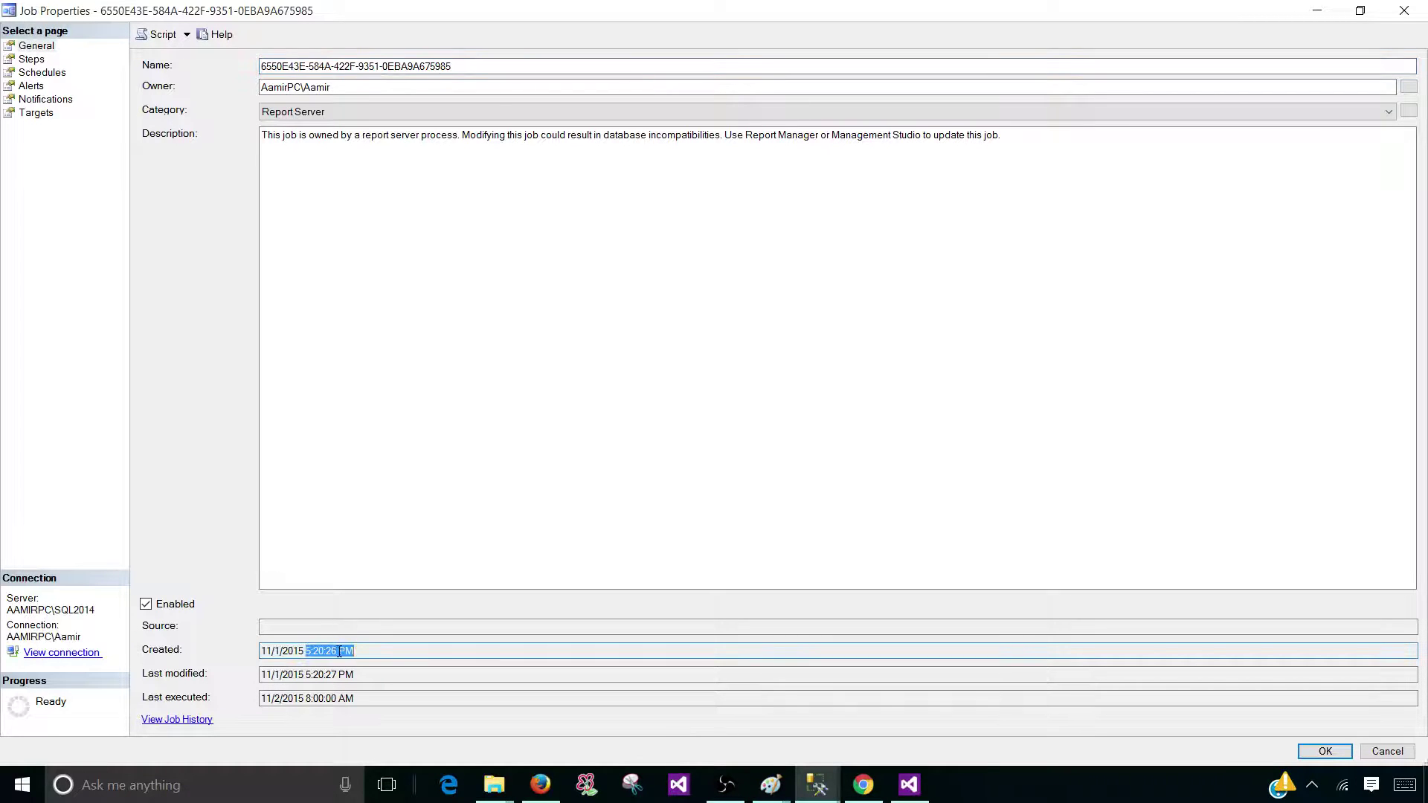
{"action": "left_click", "coordinate": [1387, 751]}
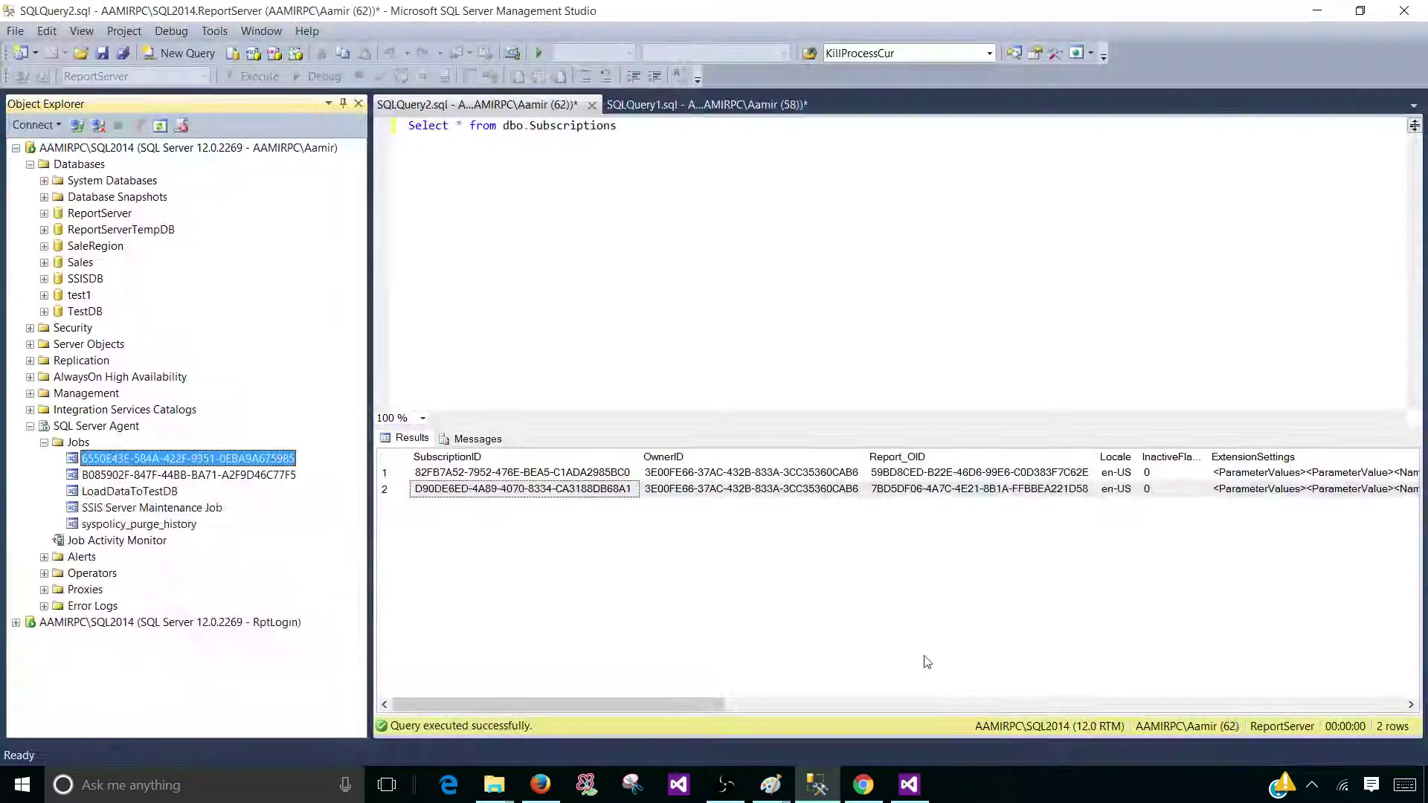
- Check the creation date and time in the properties of job B085902F-847F-44BB-BA71-A2F9D46C77F5
{"action": "left_click", "coordinate": [214, 480]}
{"action": "right_click", "coordinate": [219, 476]}
{"action": "left_click", "coordinate": [256, 724]}
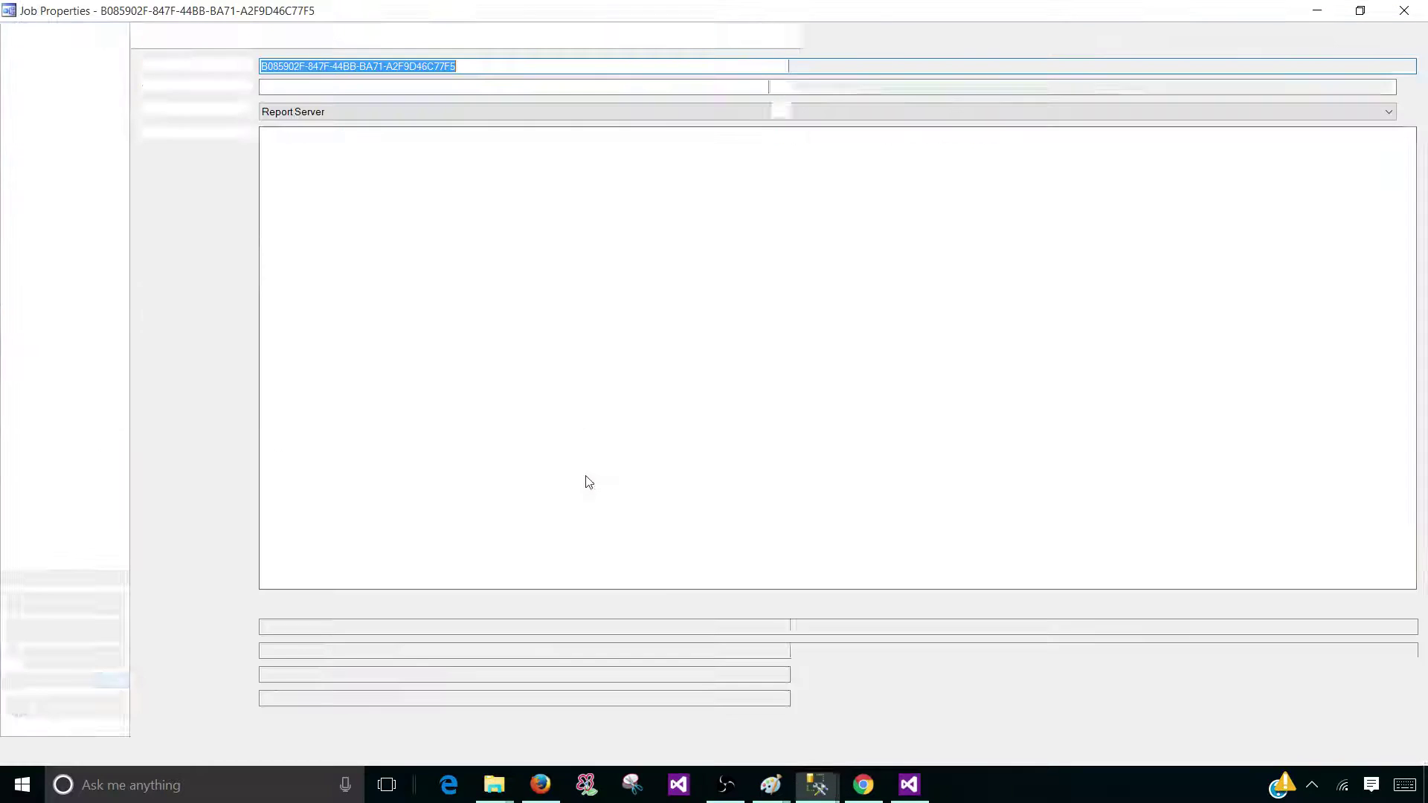
{"action": "left_click", "coordinate": [310, 651]}
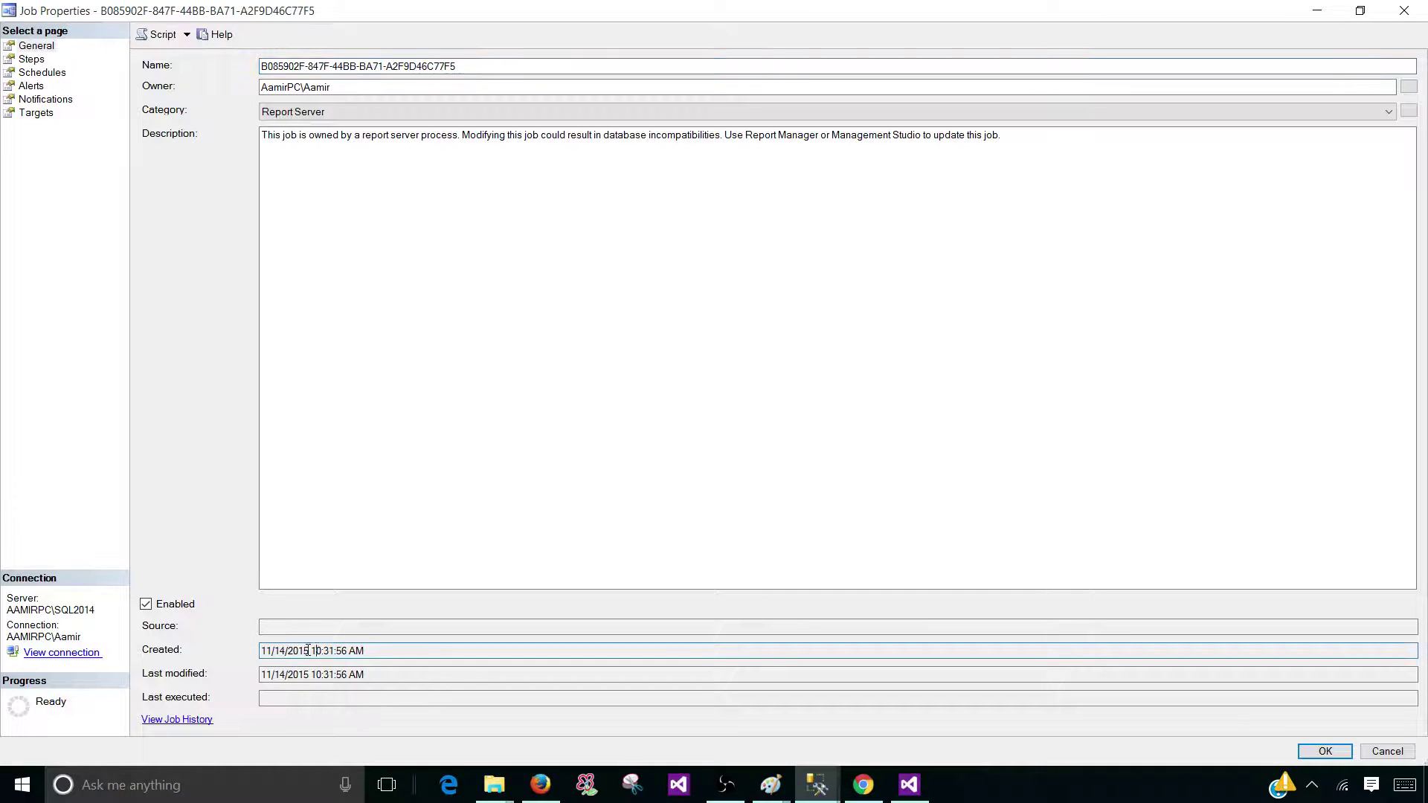
{"action": "left_click_drag", "start_coordinate": [263, 652], "coordinate": [335, 652]}
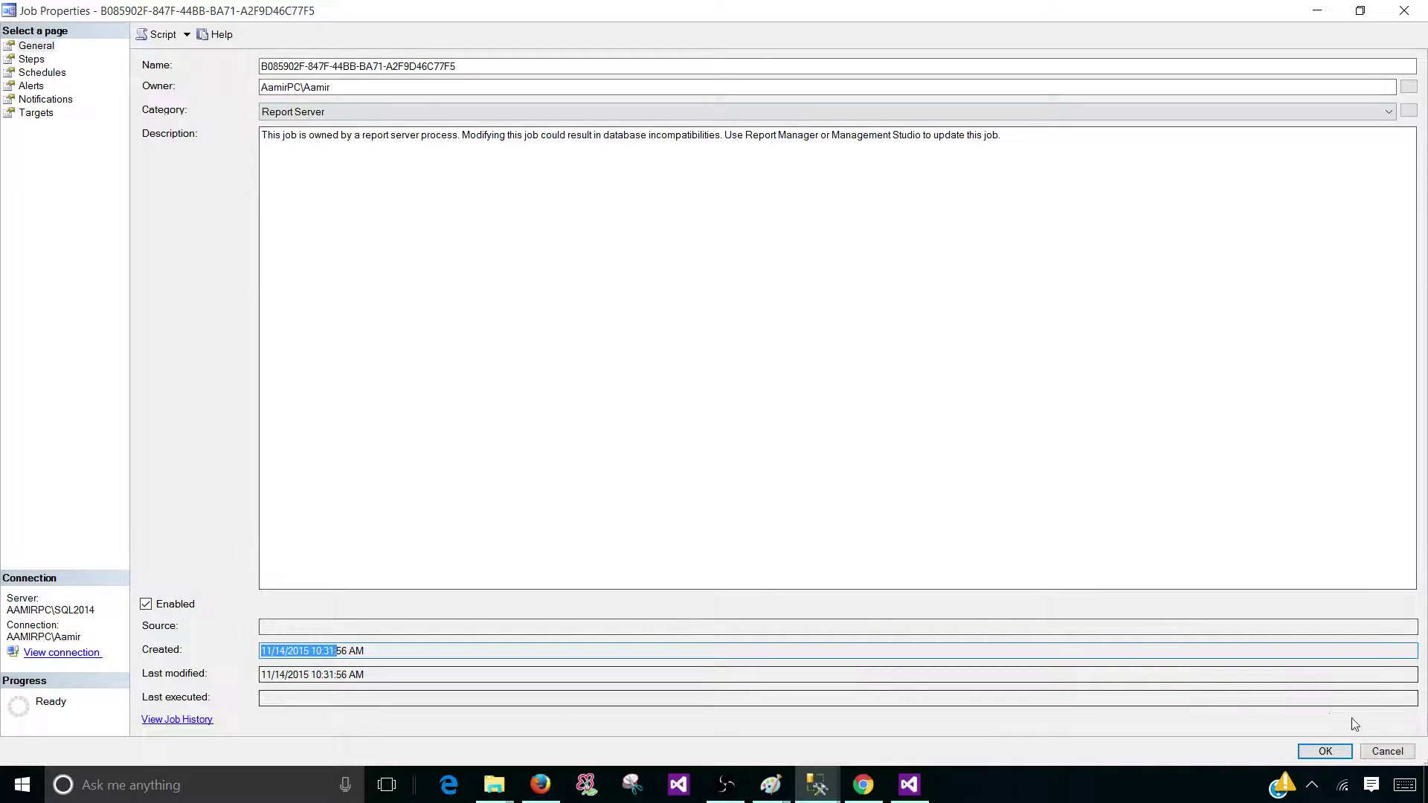
{"action": "left_click", "coordinate": [1325, 751]}
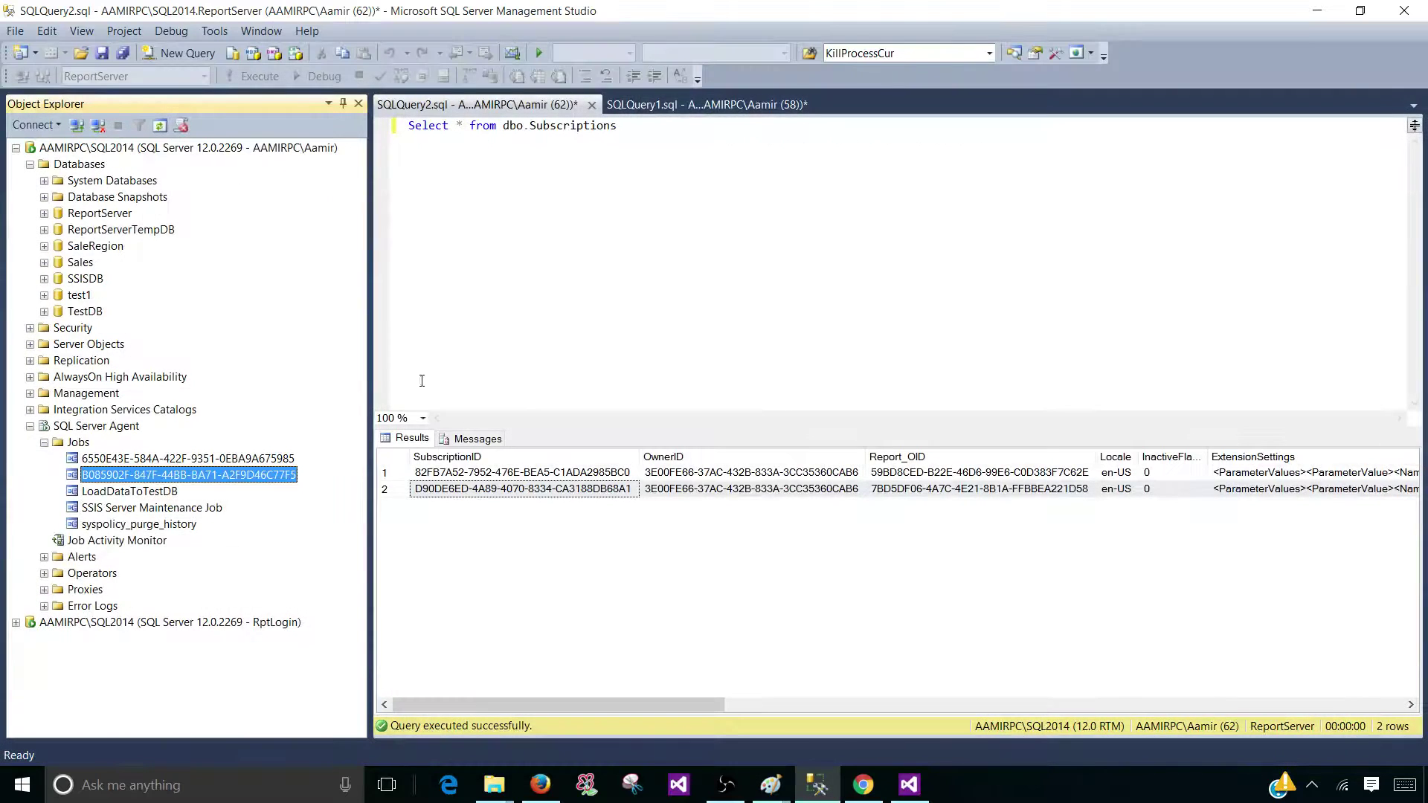
- Start the SQL Server Agent job B085902F-847F-44BB-BA71-A2F9D46C77F5 manually and close the progress dialog
{"action": "right_click", "coordinate": [230, 479]}
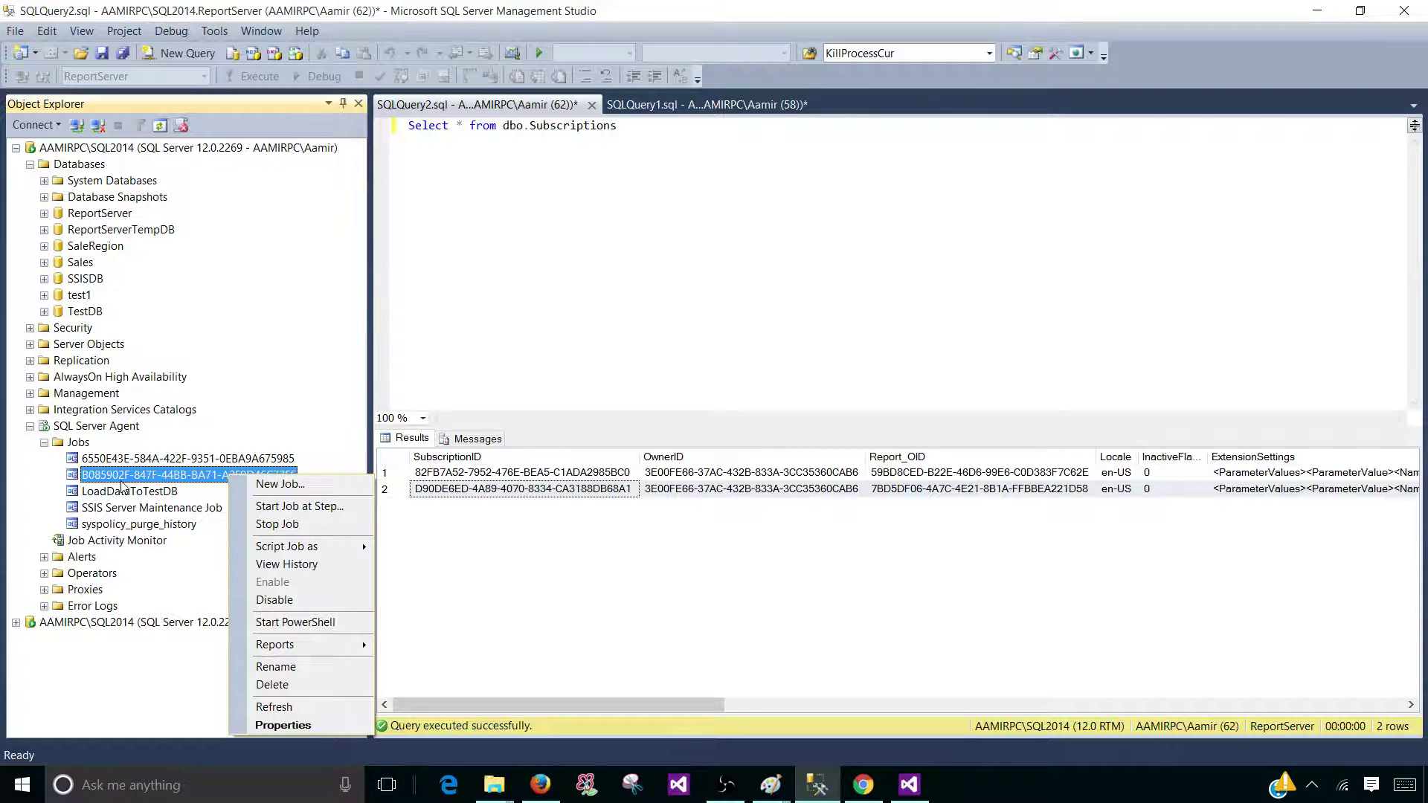
{"action": "left_click", "coordinate": [28, 492]}
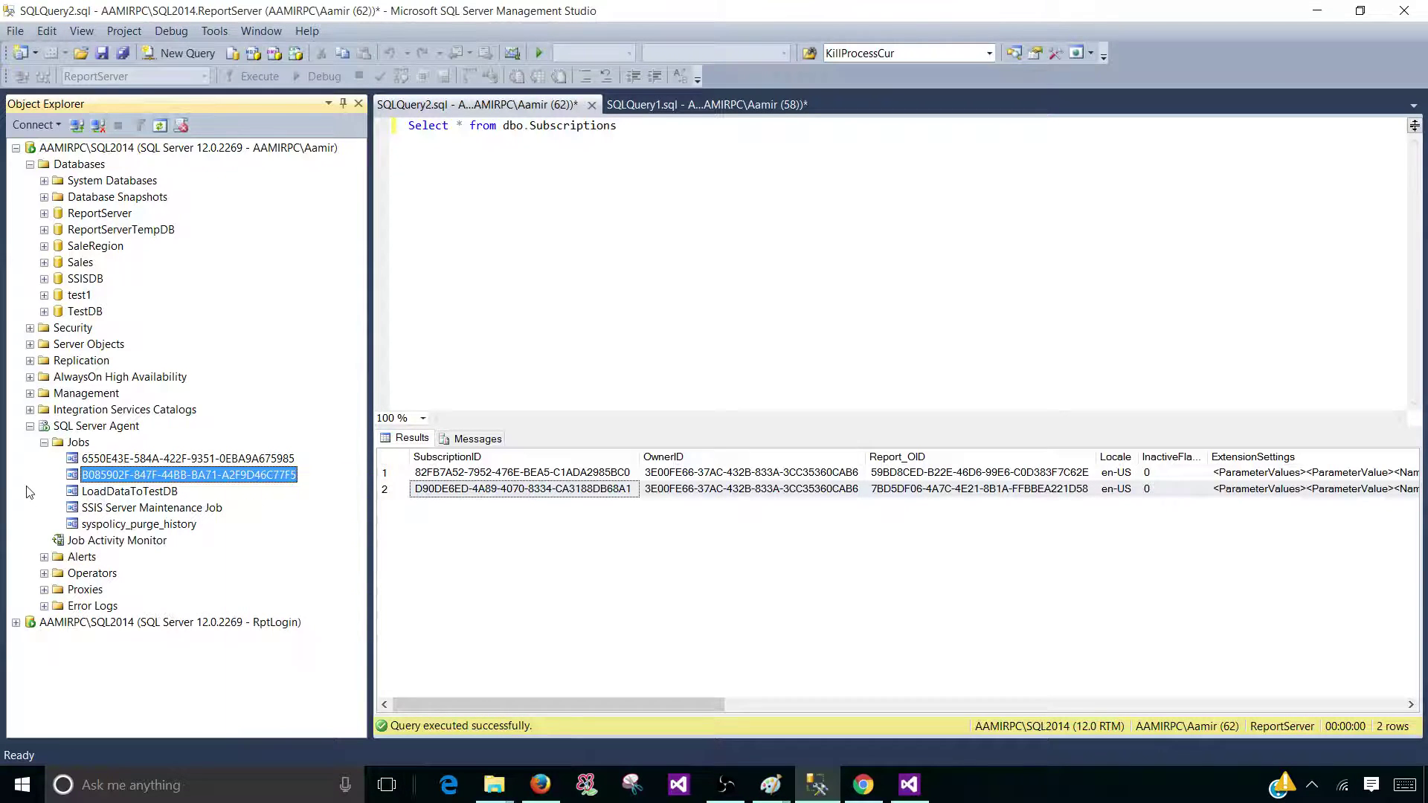
{"action": "right_click", "coordinate": [216, 480]}
{"action": "left_click", "coordinate": [284, 507]}
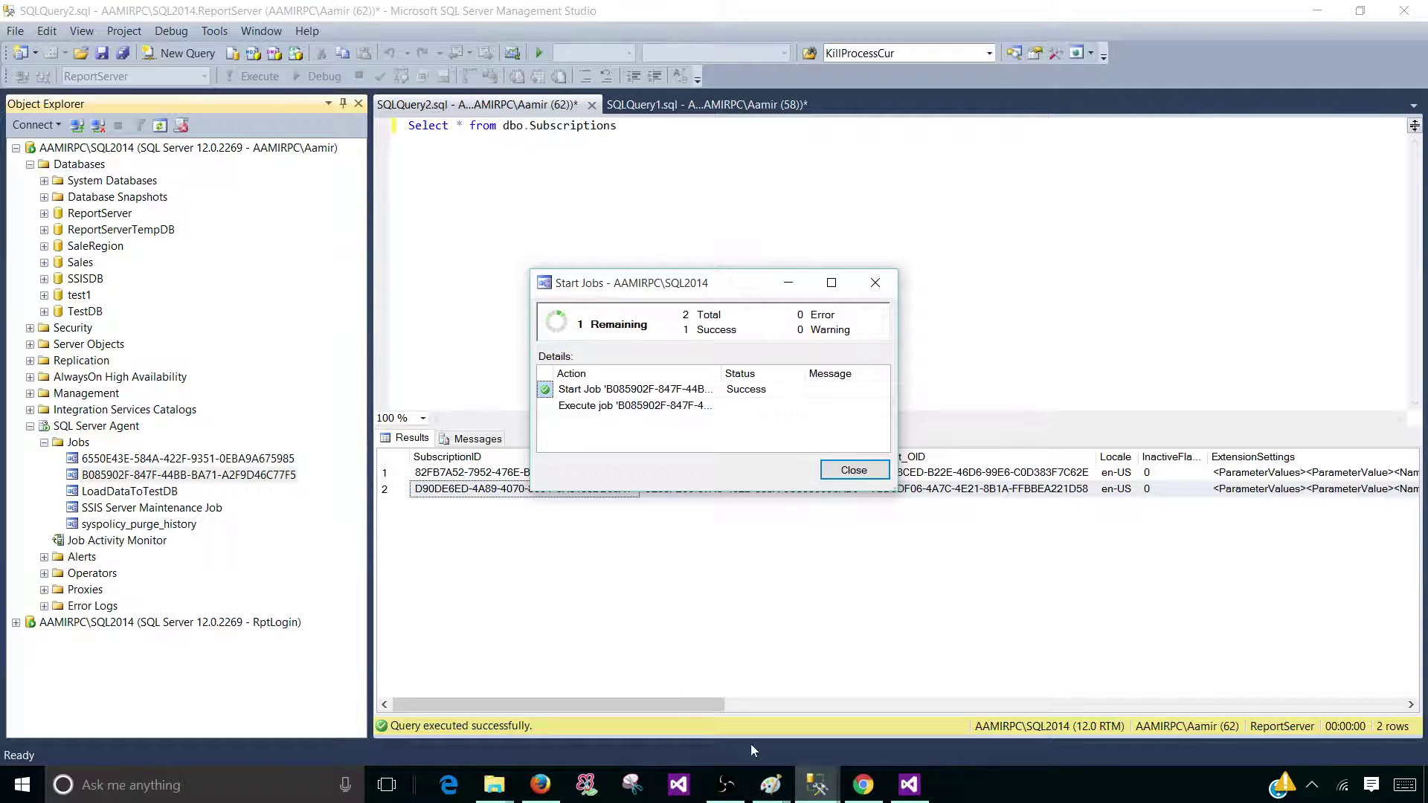
{"action": "left_click", "coordinate": [840, 475]}
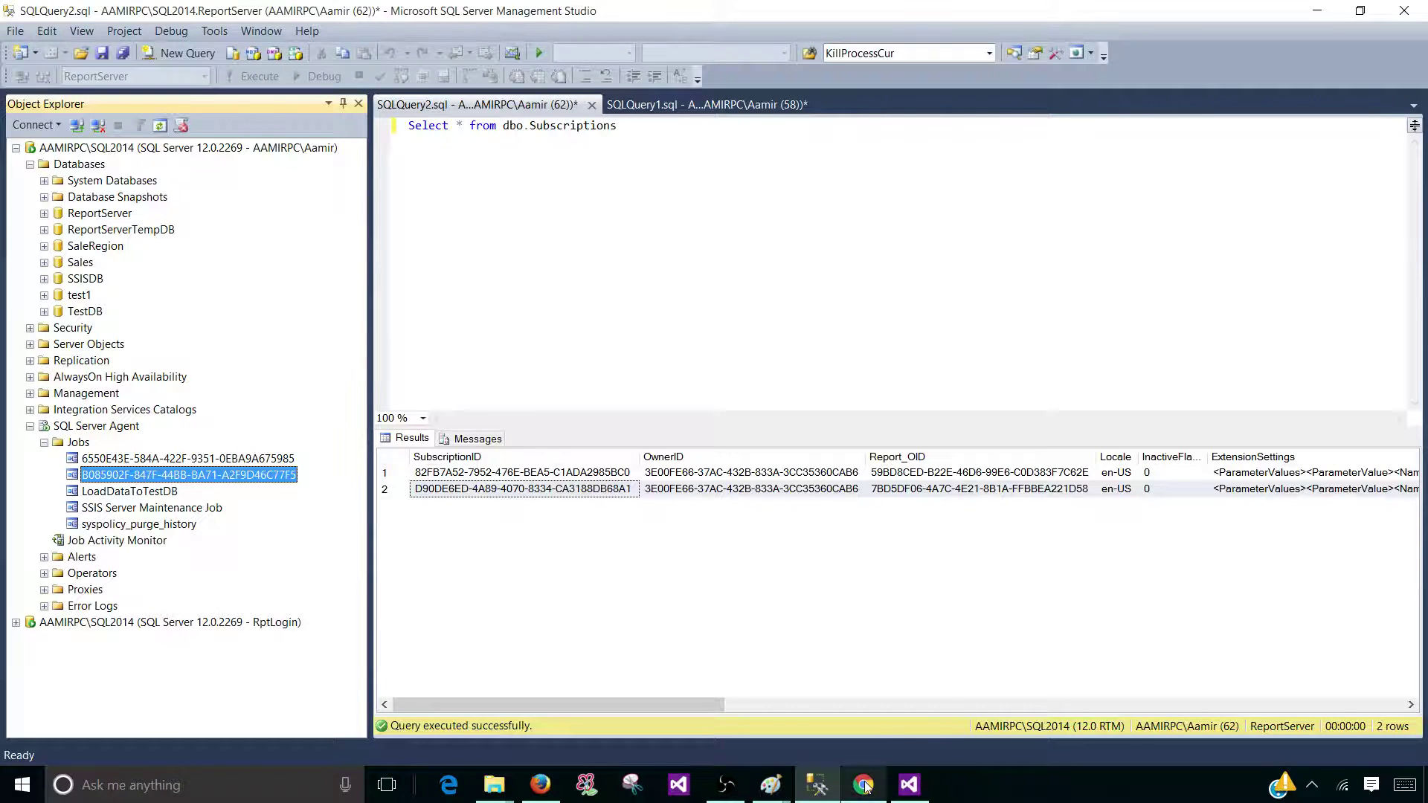
- Switch to Chrome, refresh Report_Sub's subscriptions, and check the subscription's last run and status
{"action": "left_click", "coordinate": [863, 785]}
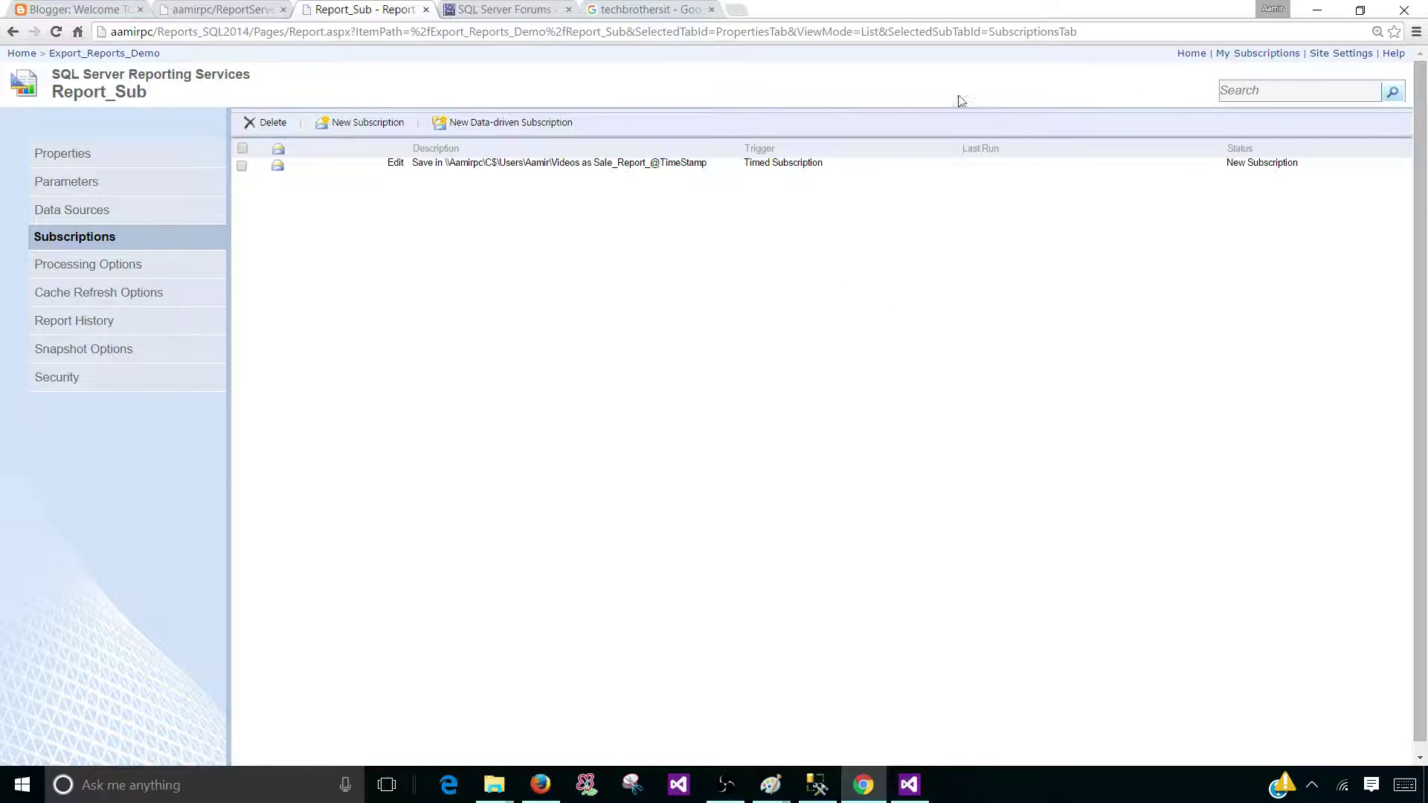
{"action": "left_click", "coordinate": [56, 31]}
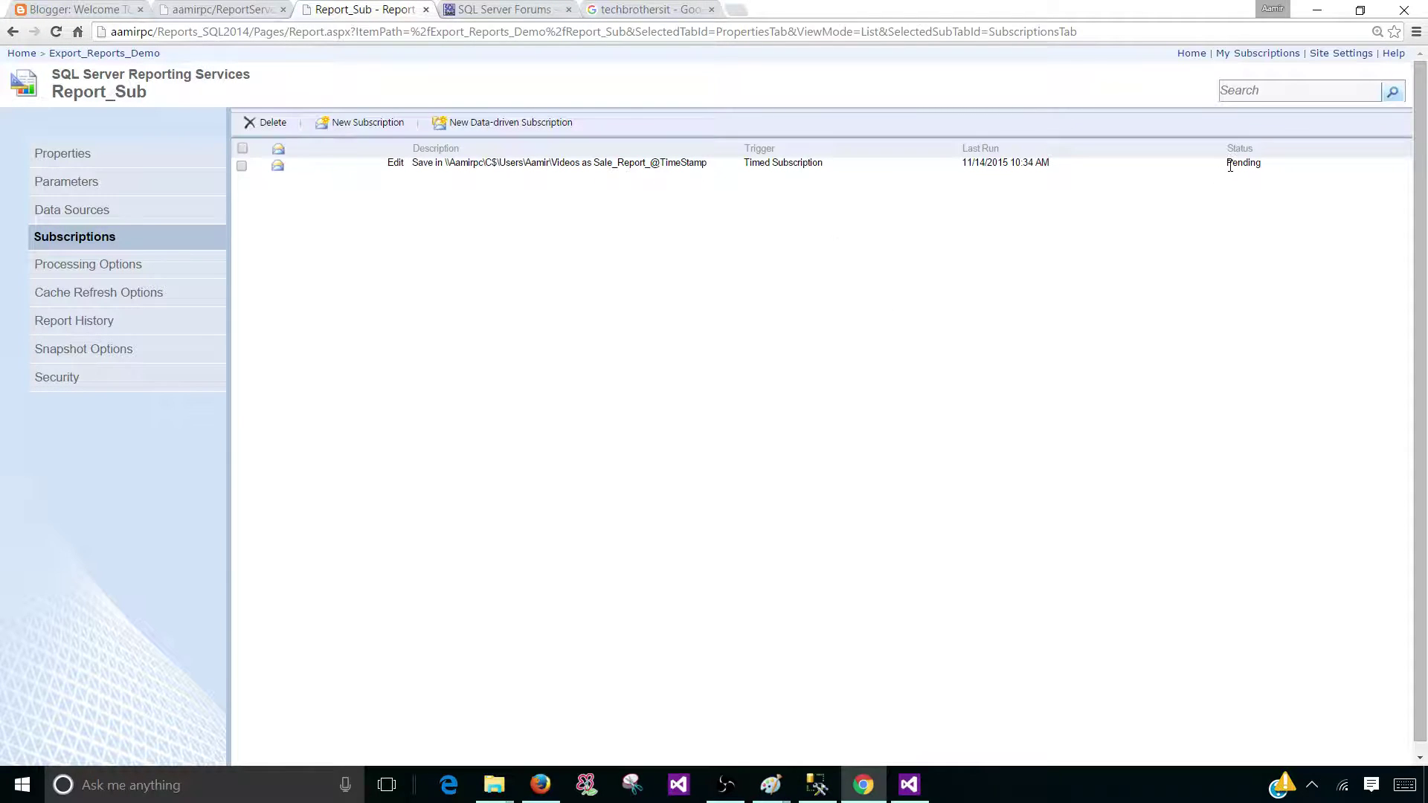
{"action": "left_click_drag", "start_coordinate": [1229, 165], "coordinate": [1291, 163]}
{"action": "left_click", "coordinate": [1152, 216]}
{"action": "left_click_drag", "start_coordinate": [959, 153], "coordinate": [1012, 176]}
{"action": "left_click", "coordinate": [1019, 182]}
- Refresh the subscriptions list again and read the full status message, including the file name and share path
{"action": "left_click", "coordinate": [56, 32]}
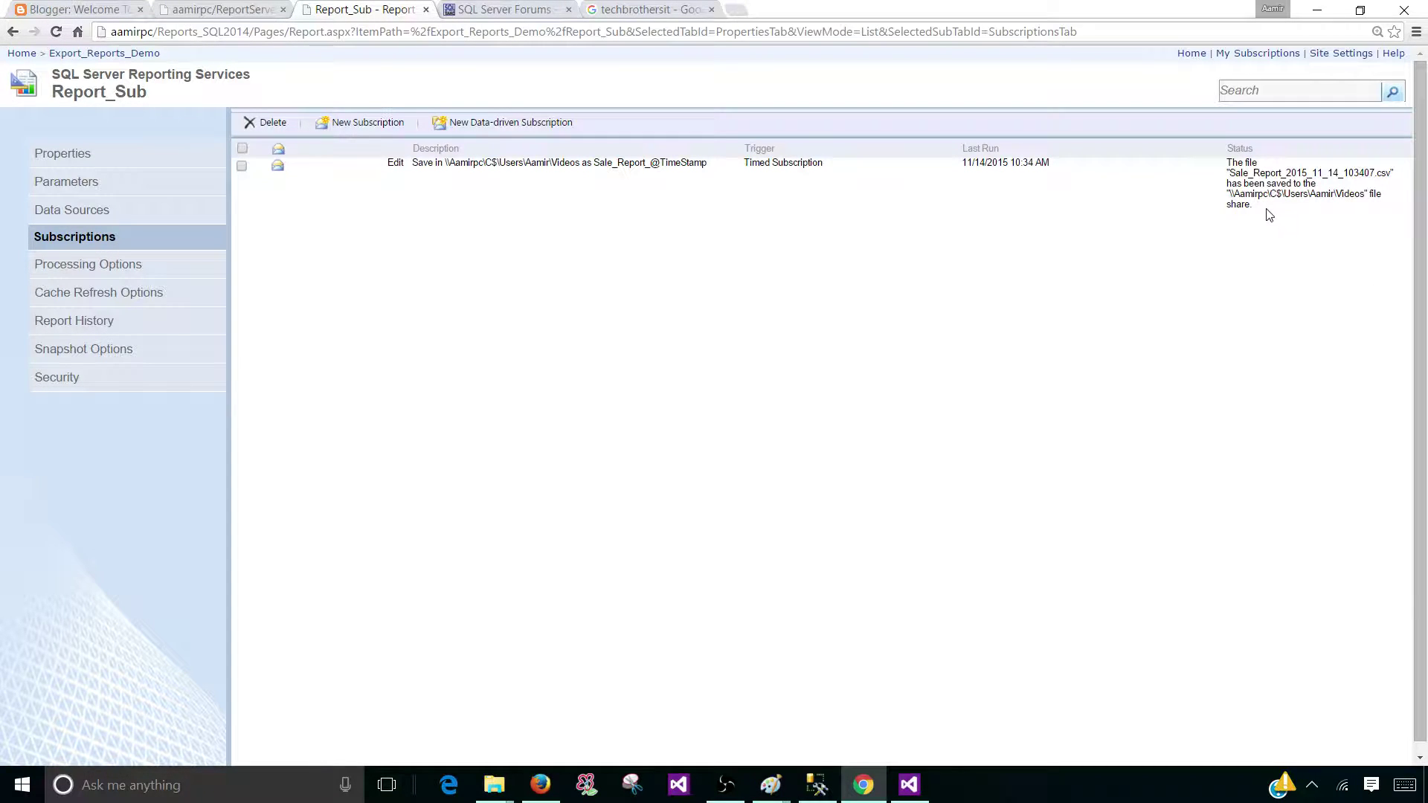
{"action": "left_click_drag", "start_coordinate": [1279, 210], "coordinate": [1220, 159]}
{"action": "left_click", "coordinate": [1312, 183]}
{"action": "double_click", "coordinate": [1342, 172]}
{"action": "left_click", "coordinate": [1295, 194]}
{"action": "left_click_drag", "start_coordinate": [1230, 167], "coordinate": [1195, 252]}
{"action": "left_click", "coordinate": [789, 422]}
- Switch to File Explorer's Videos folder and open Sale_Report_2015_11_14_103407.csv in Excel
{"action": "mouse_move", "coordinate": [495, 785]}
{"action": "left_click", "coordinate": [390, 746]}
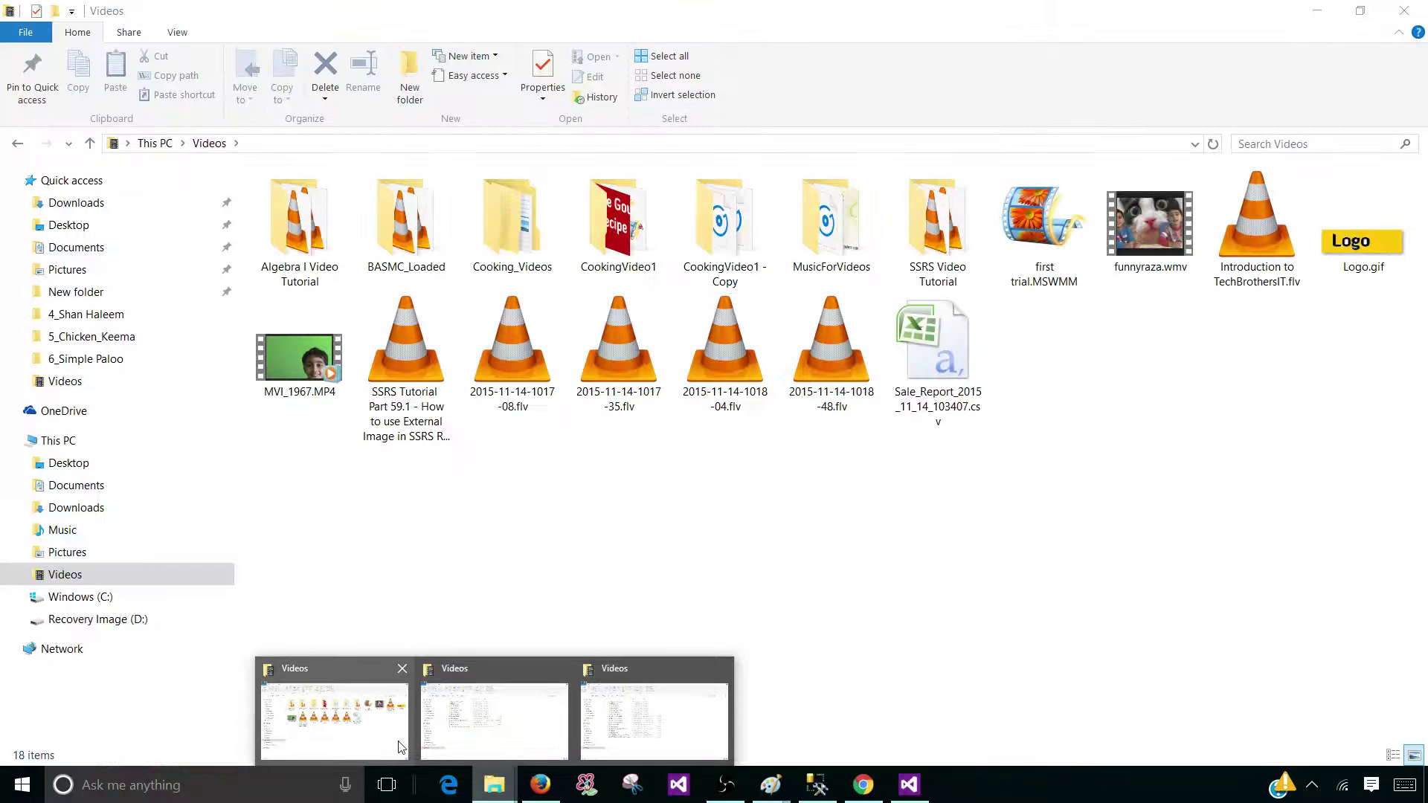
{"action": "left_click", "coordinate": [943, 383]}
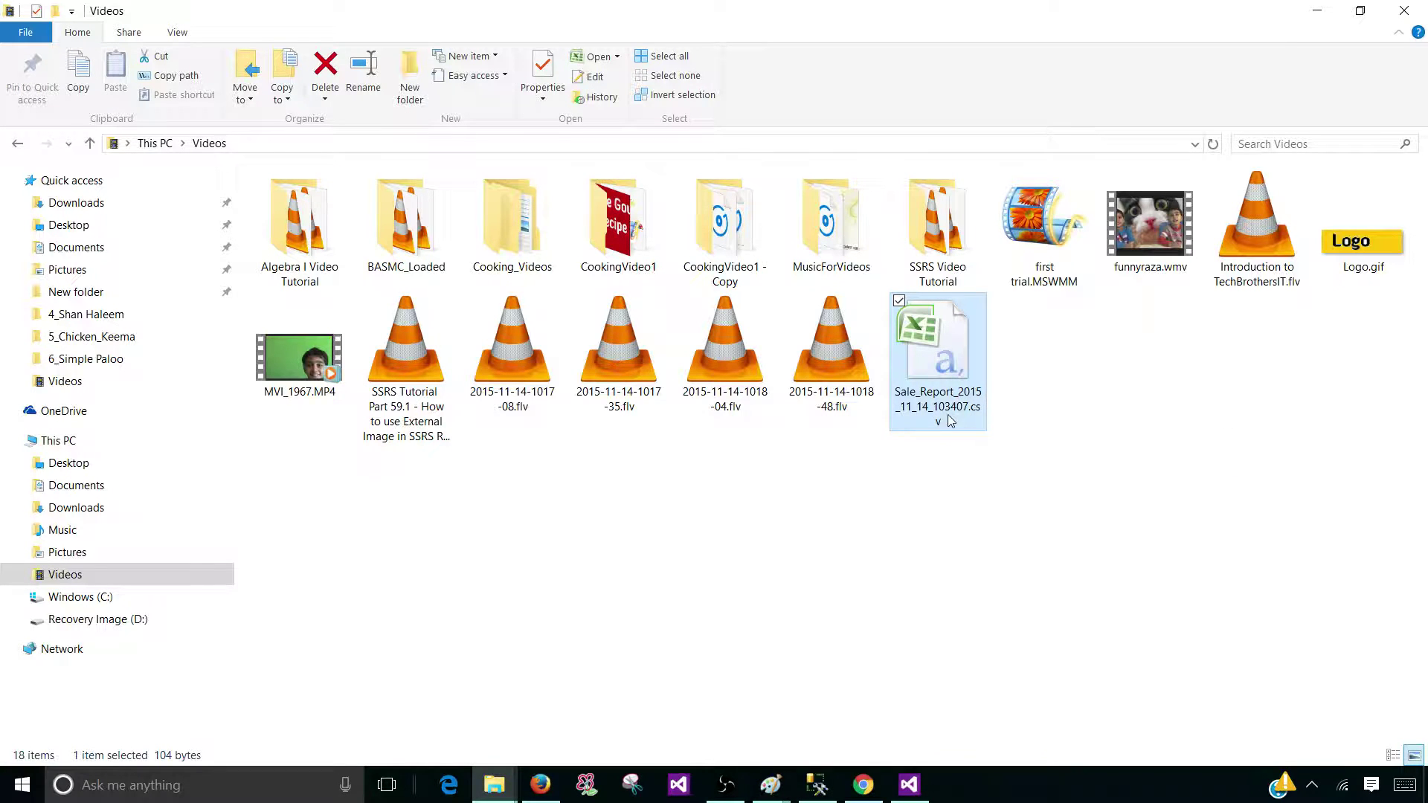
{"action": "right_click", "coordinate": [944, 357]}
{"action": "left_click", "coordinate": [790, 386]}
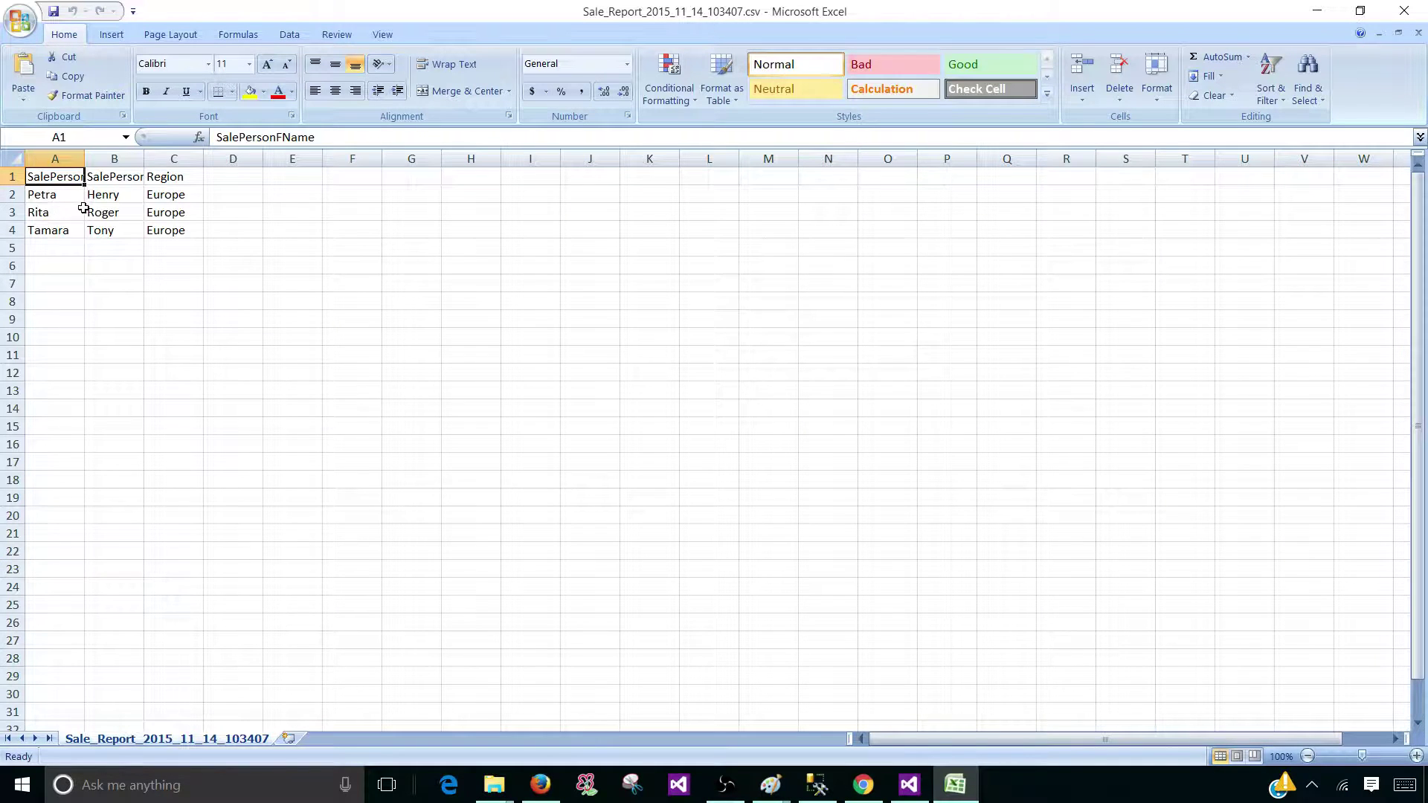
- Examine the exported sales person and region rows in A2:C4, and close the CSV file
{"action": "left_click", "coordinate": [108, 195]}
{"action": "left_click", "coordinate": [159, 195]}
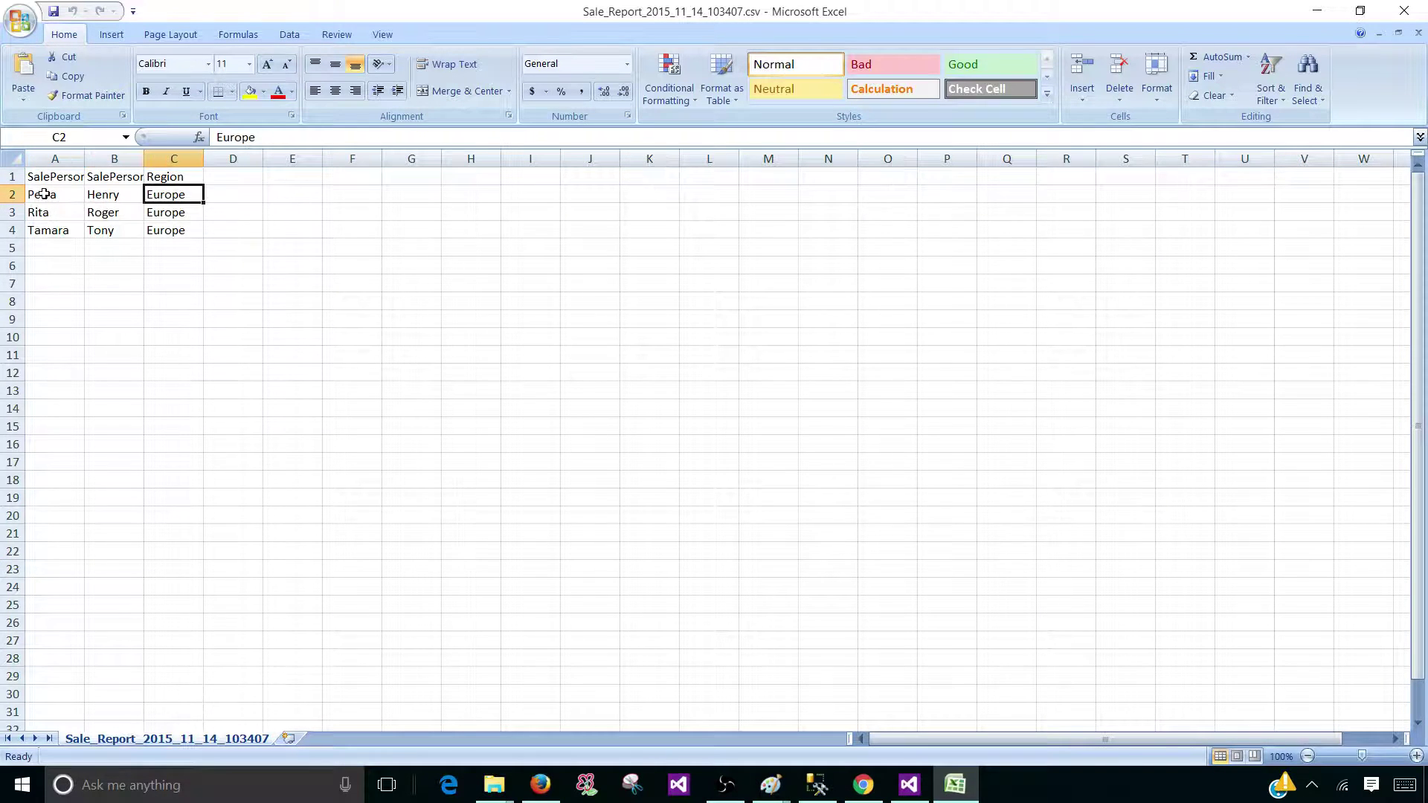
{"action": "left_click_drag", "start_coordinate": [44, 195], "coordinate": [173, 229]}
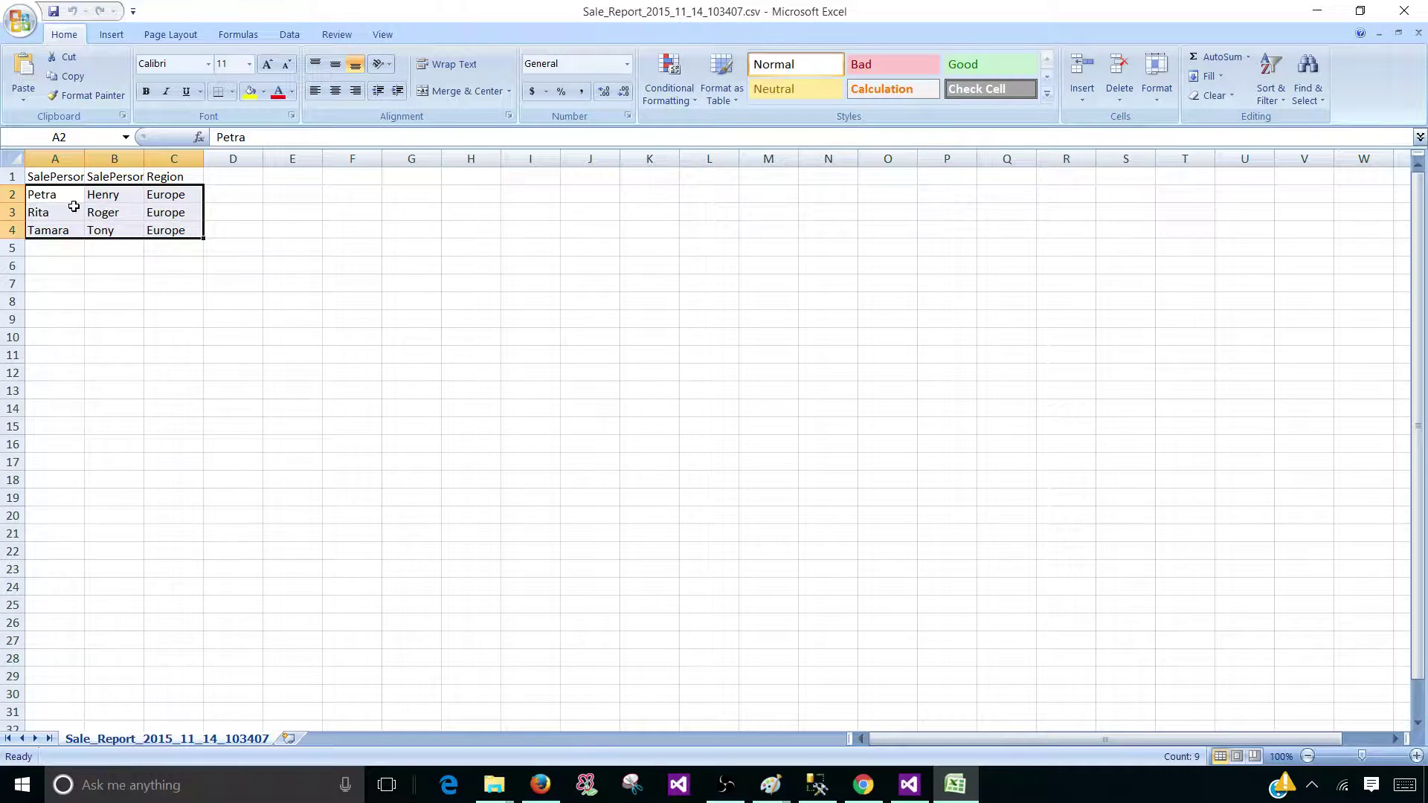
{"action": "left_click", "coordinate": [1404, 10]}
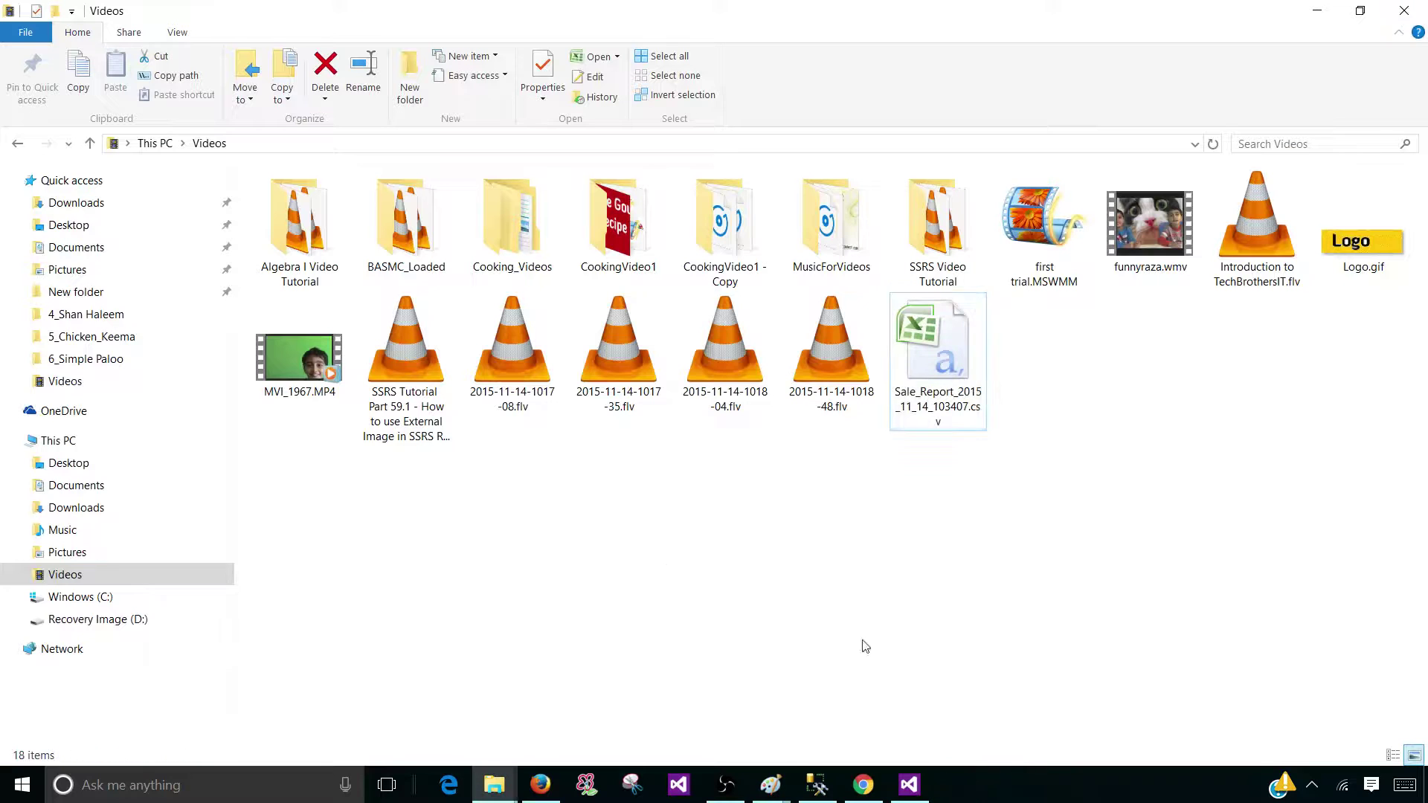
{"action": "left_click", "coordinate": [908, 784]}
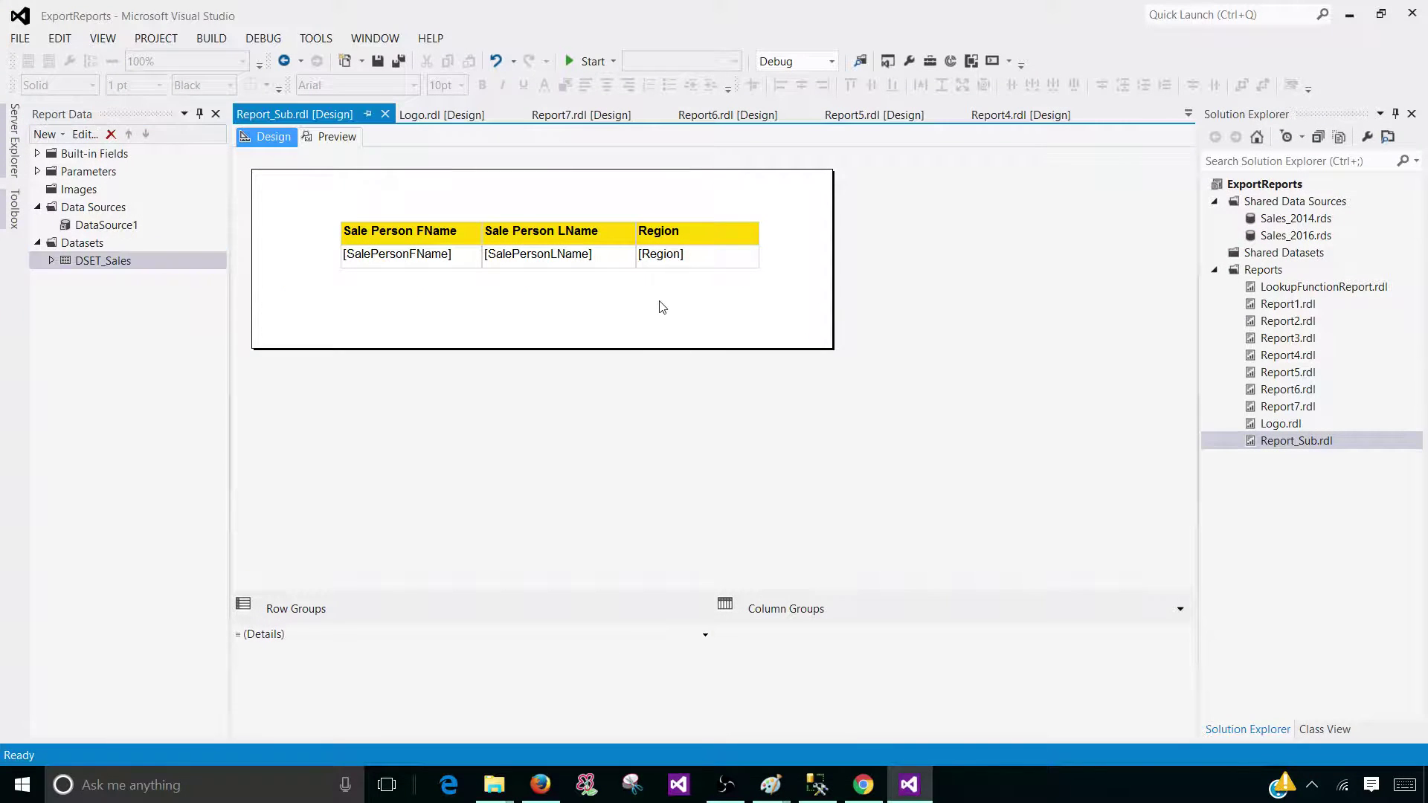
{"action": "double_click", "coordinate": [95, 260]}
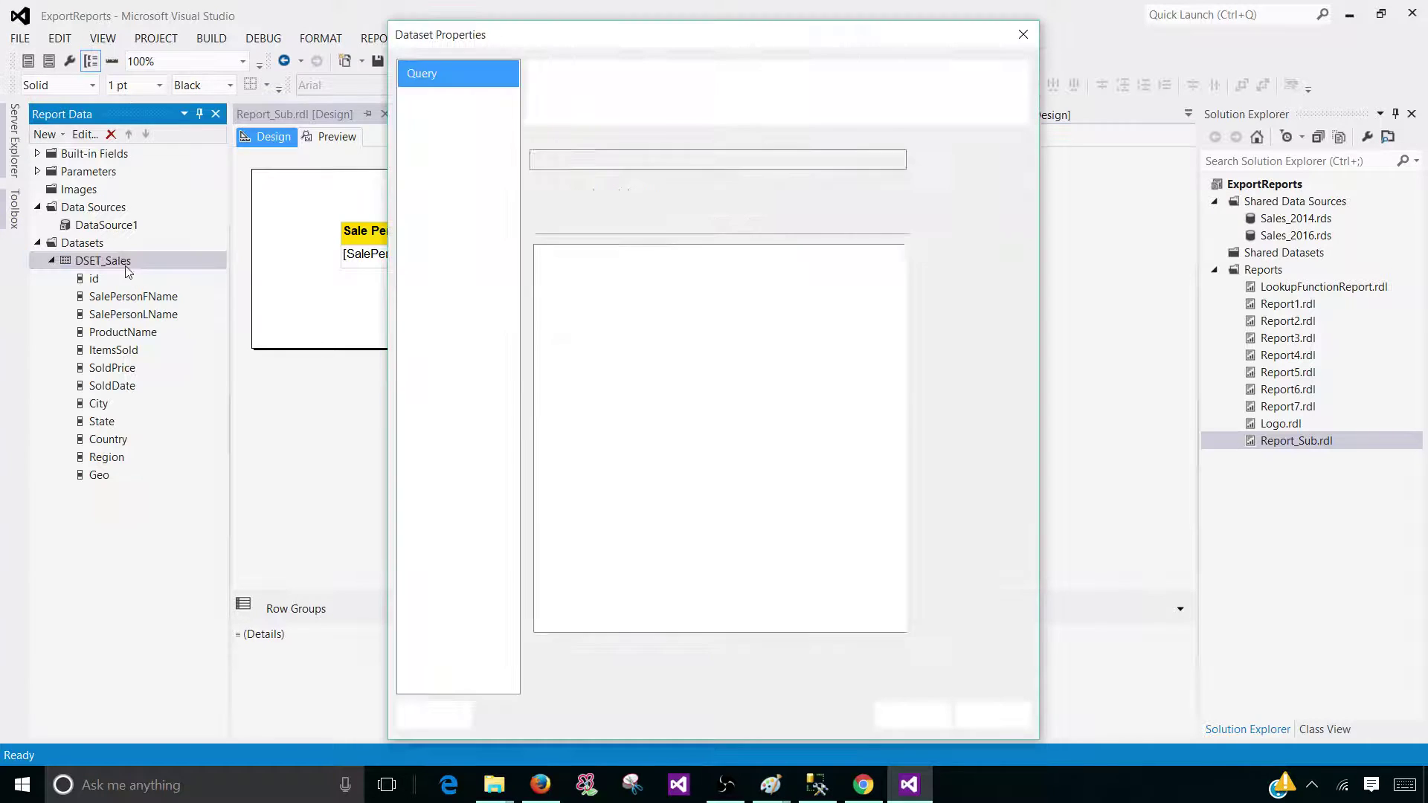
{"action": "double_click", "coordinate": [127, 264]}
{"action": "left_click", "coordinate": [652, 420]}
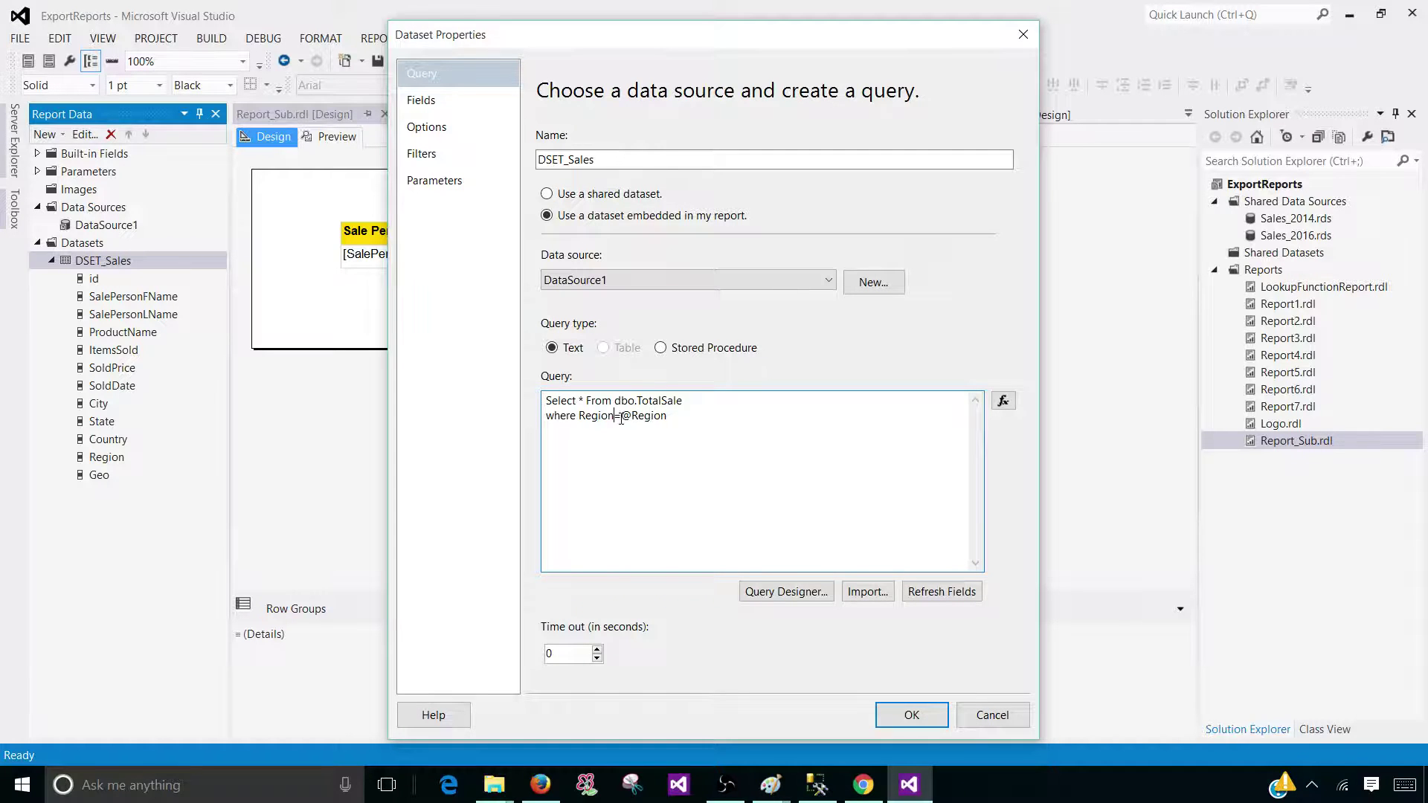
{"action": "key", "text": "BackSpace"}
{"action": "type", "text": "in ("}
{"action": "left_click", "coordinate": [909, 712]}
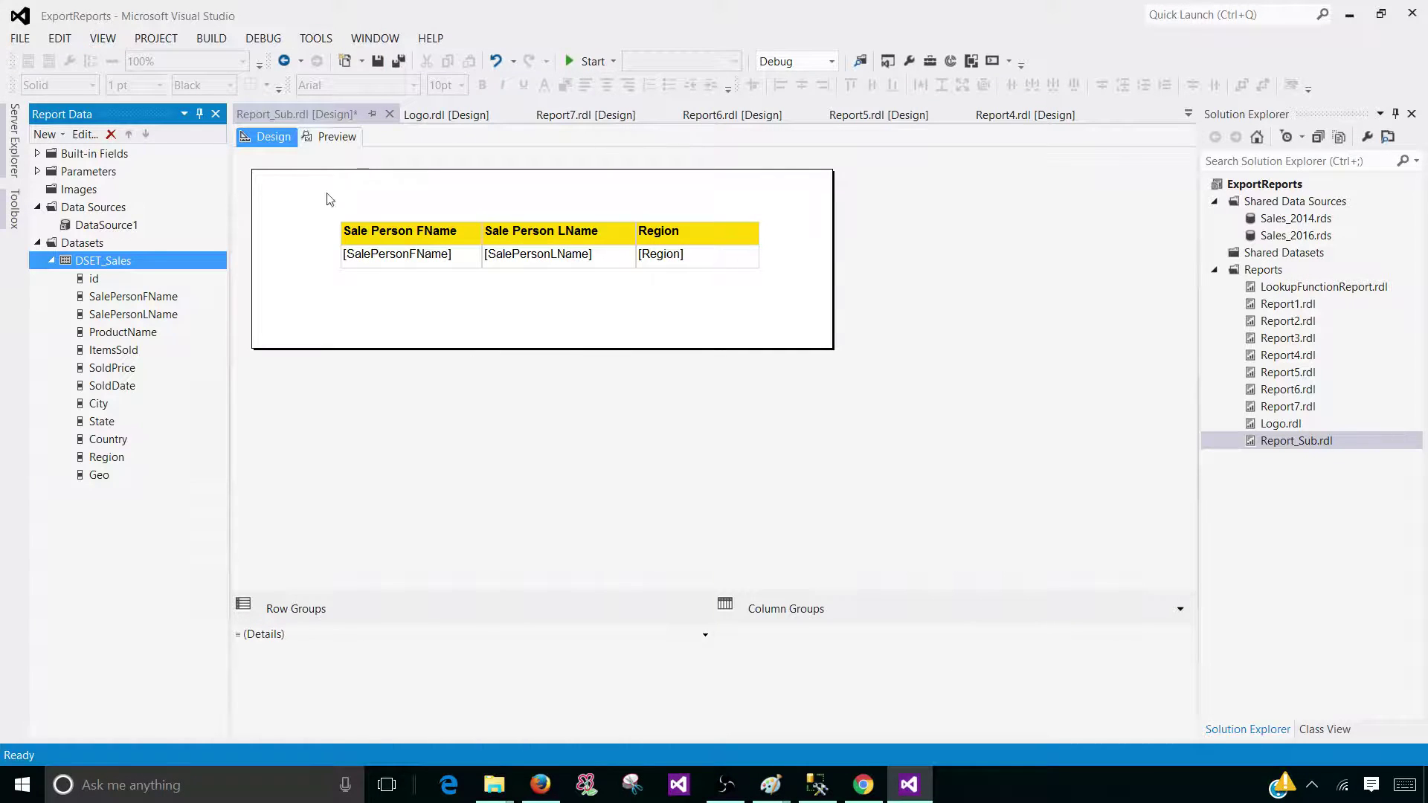
- Edit the report's Region parameter so that it allows multiple values
{"action": "double_click", "coordinate": [75, 175]}
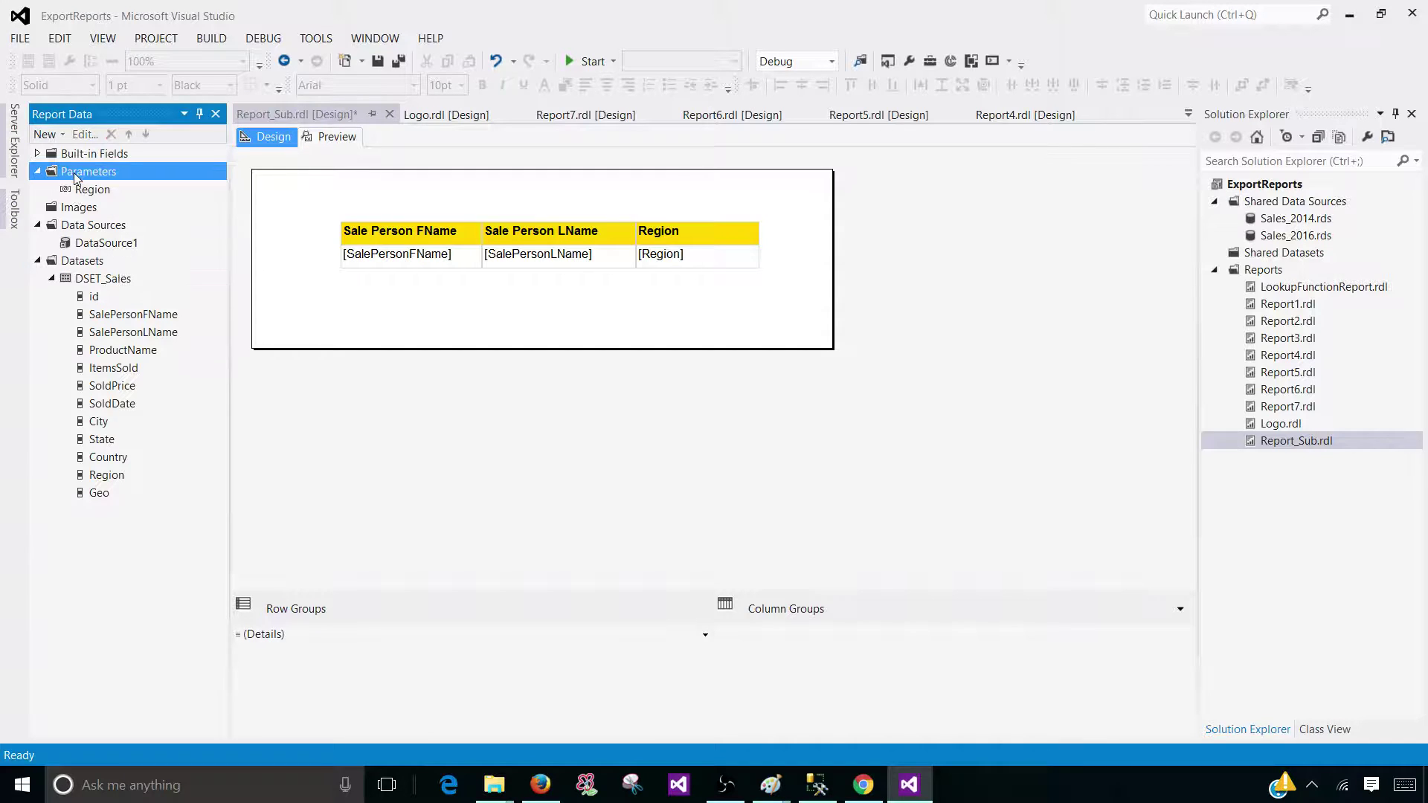
{"action": "double_click", "coordinate": [86, 191]}
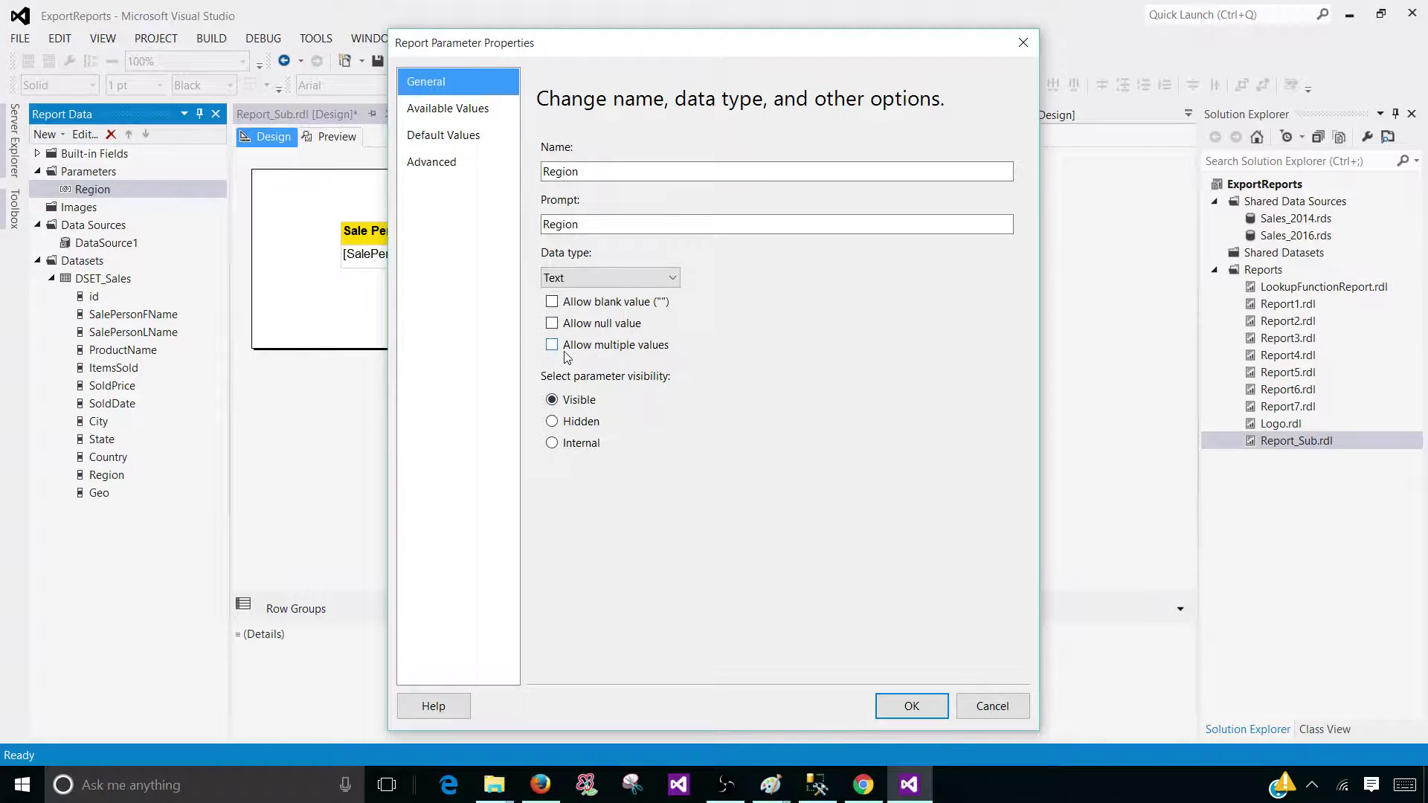
{"action": "left_click", "coordinate": [651, 350]}
{"action": "left_click", "coordinate": [906, 704]}
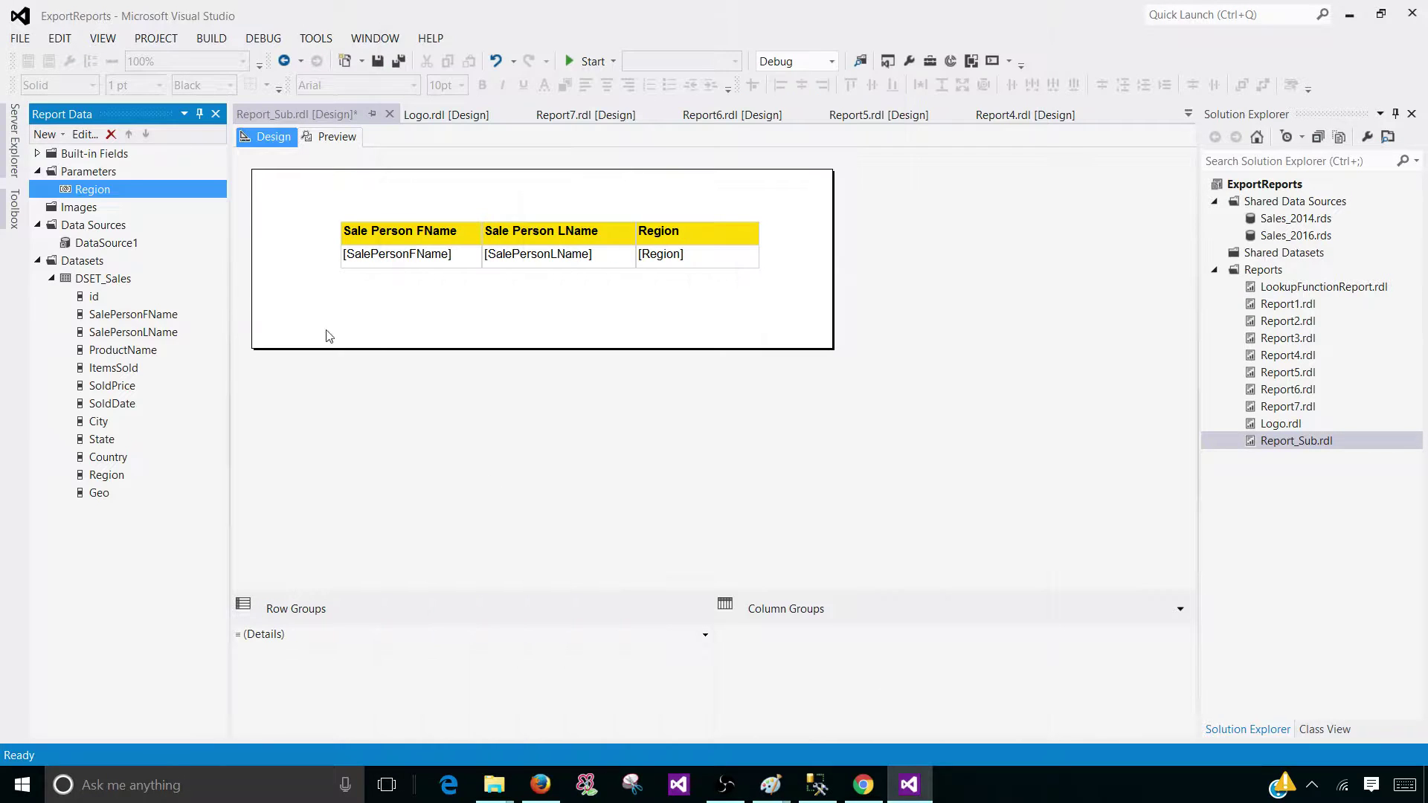
- Preview the report for the regions Asia and Europe, and deploy Report_Sub.rdl to the report server
{"action": "left_click", "coordinate": [336, 136]}
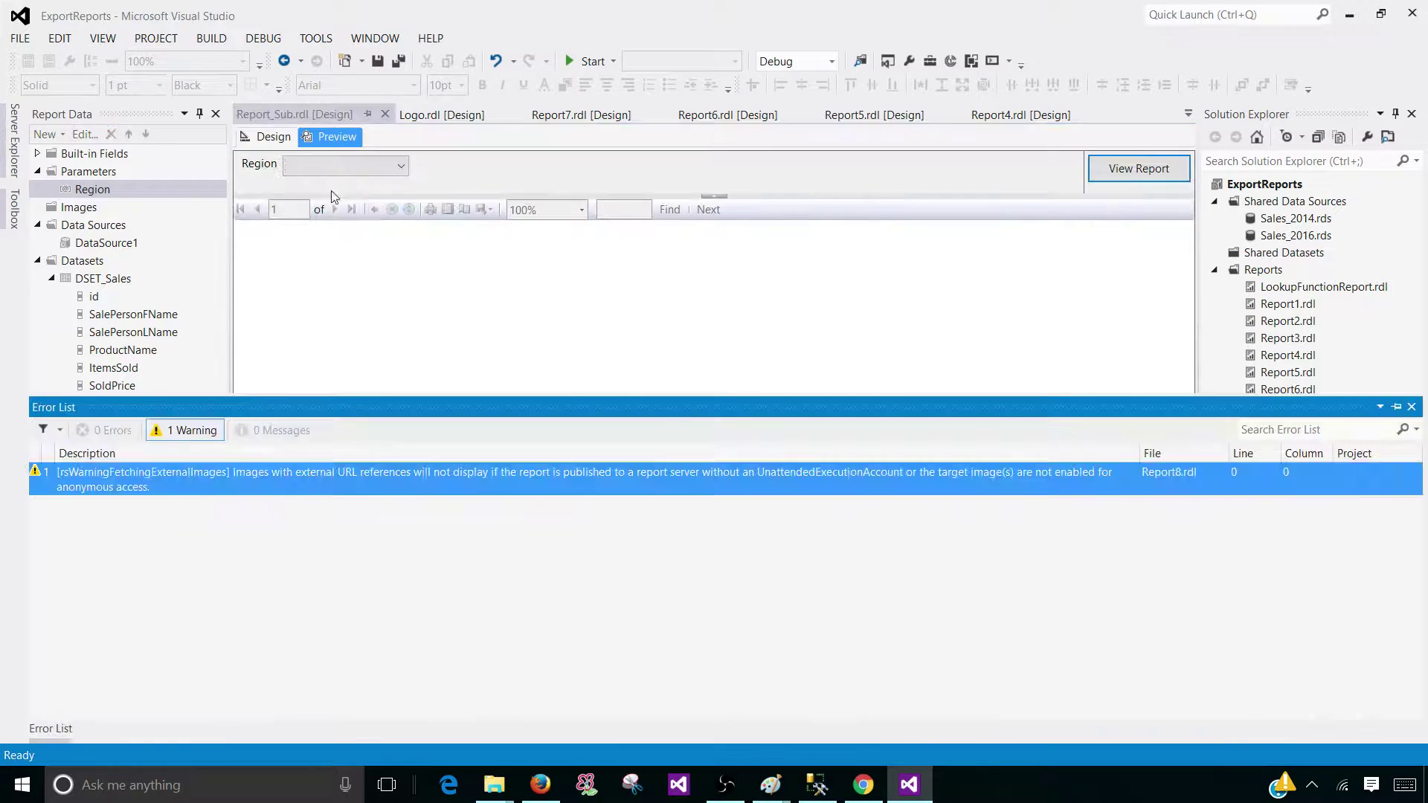
{"action": "left_click", "coordinate": [322, 168]}
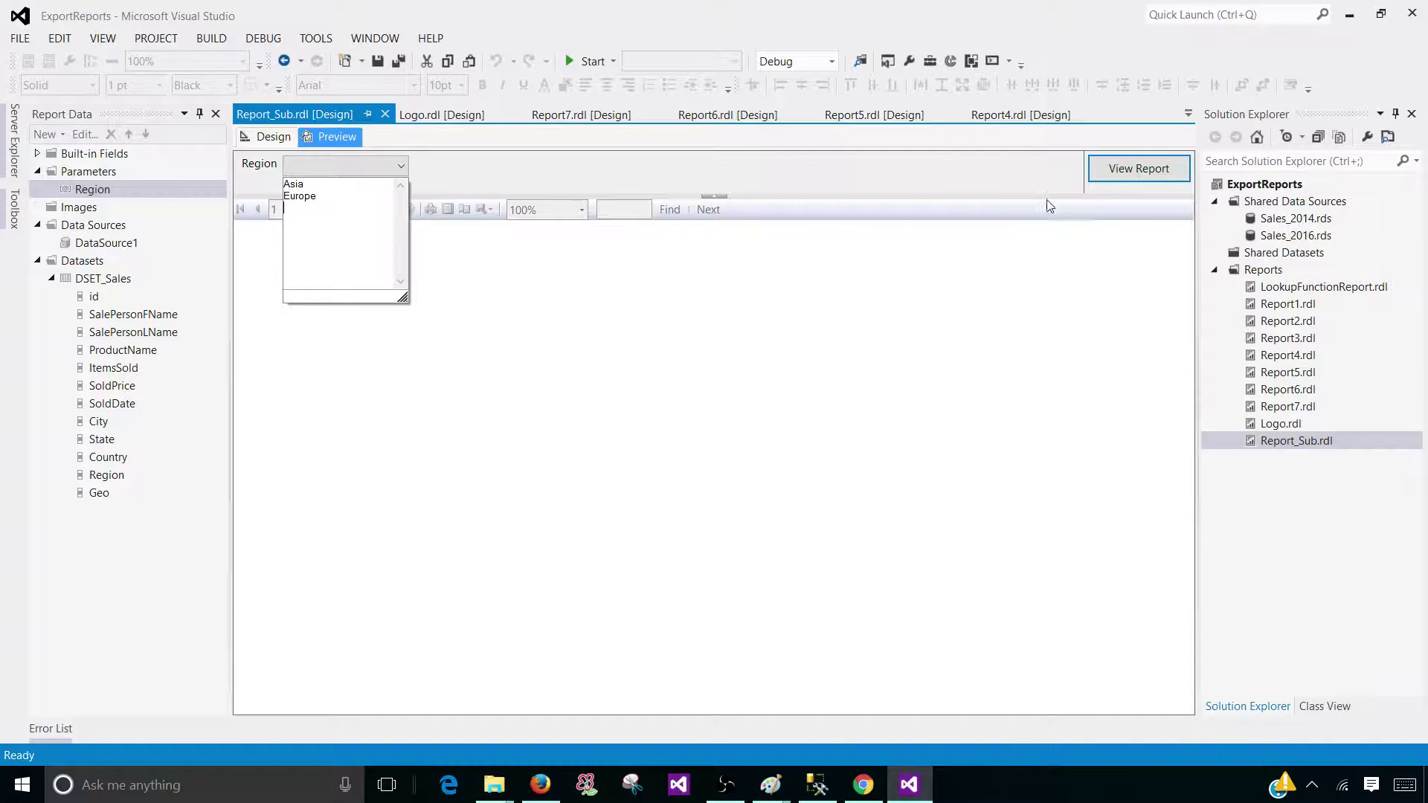
{"action": "left_click", "coordinate": [1096, 173]}
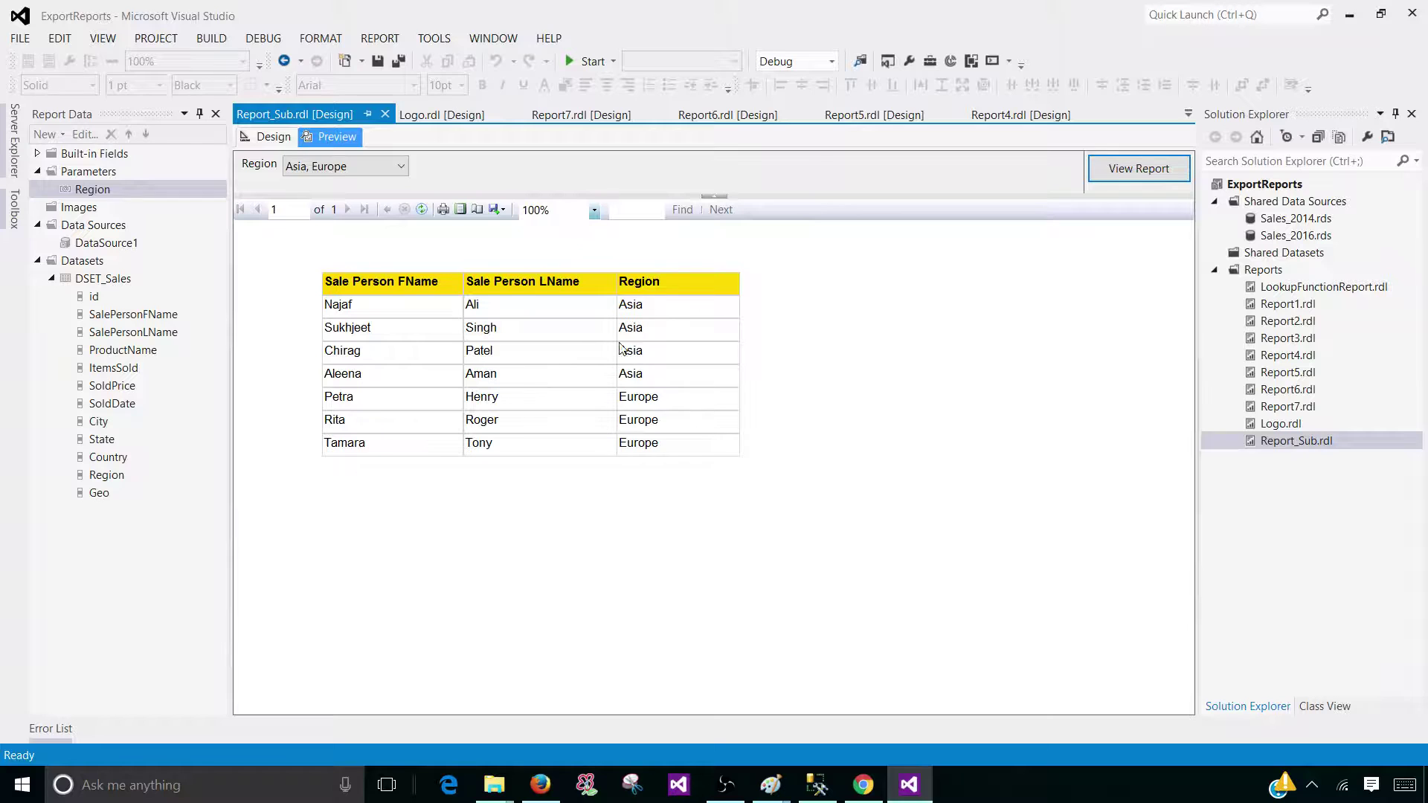
{"action": "right_click", "coordinate": [1287, 440]}
{"action": "left_click", "coordinate": [1107, 701]}
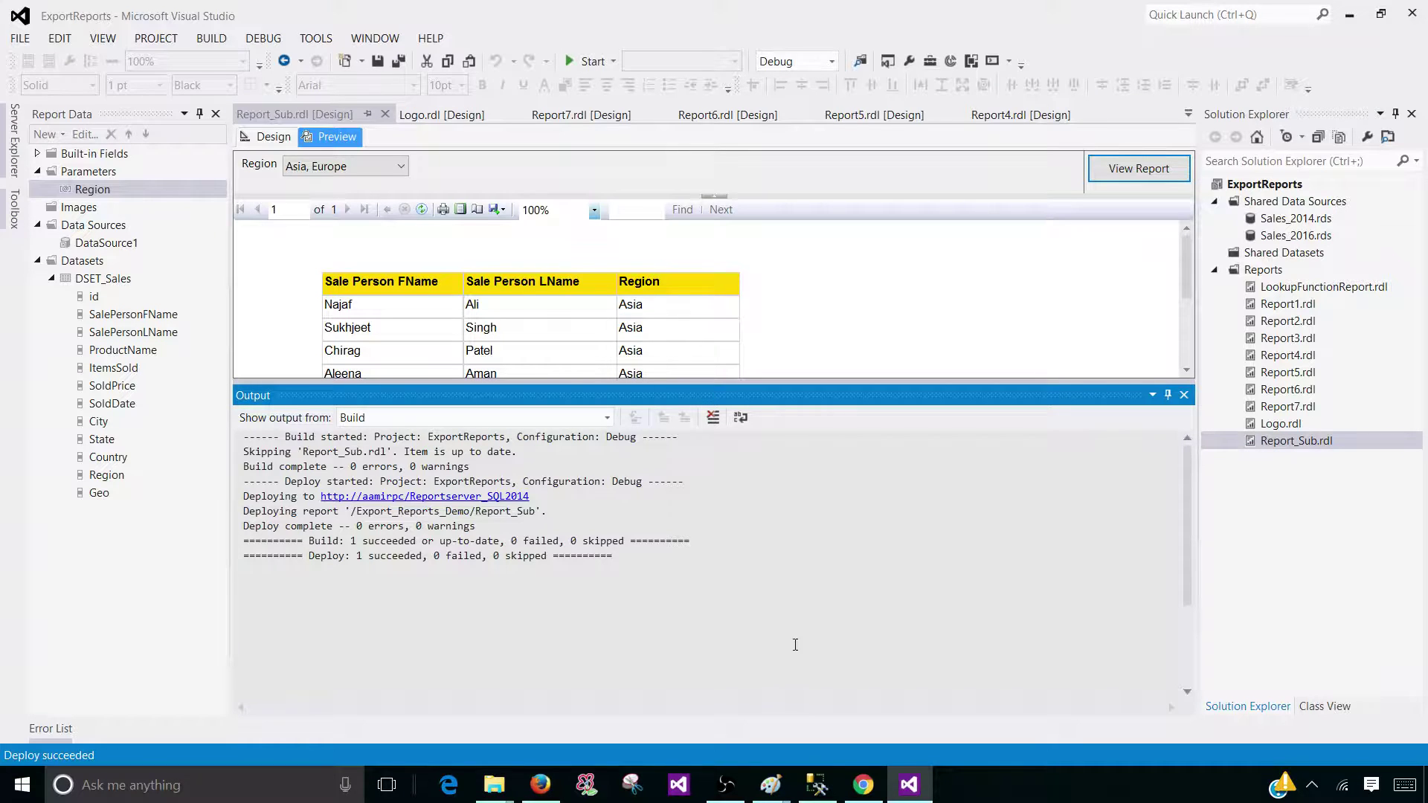
- Switch to Chrome and list the Export_Reports_Demo folder in details, sorted by newest modified date, to check Report_Sub's modification time
{"action": "mouse_move", "coordinate": [764, 797]}
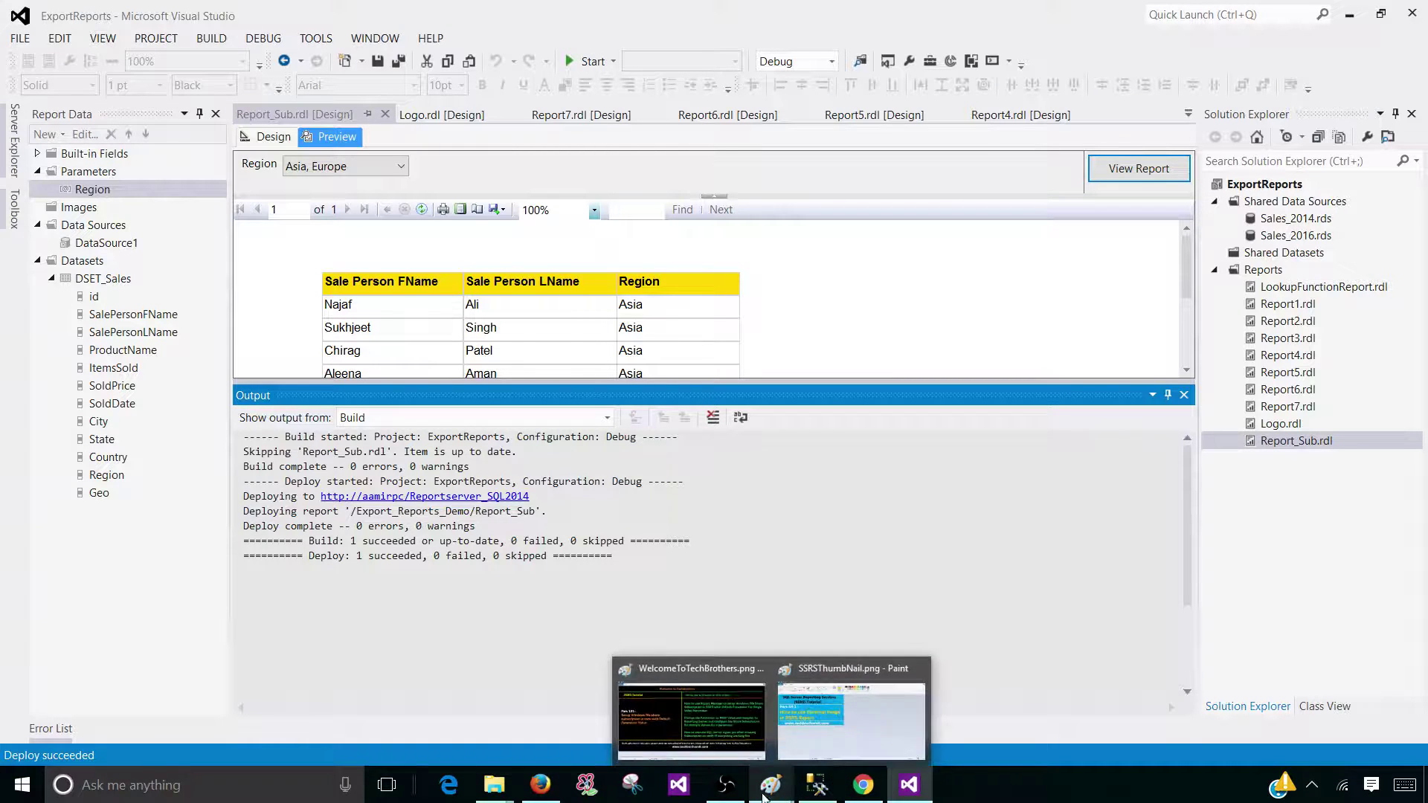
{"action": "left_click", "coordinate": [862, 784]}
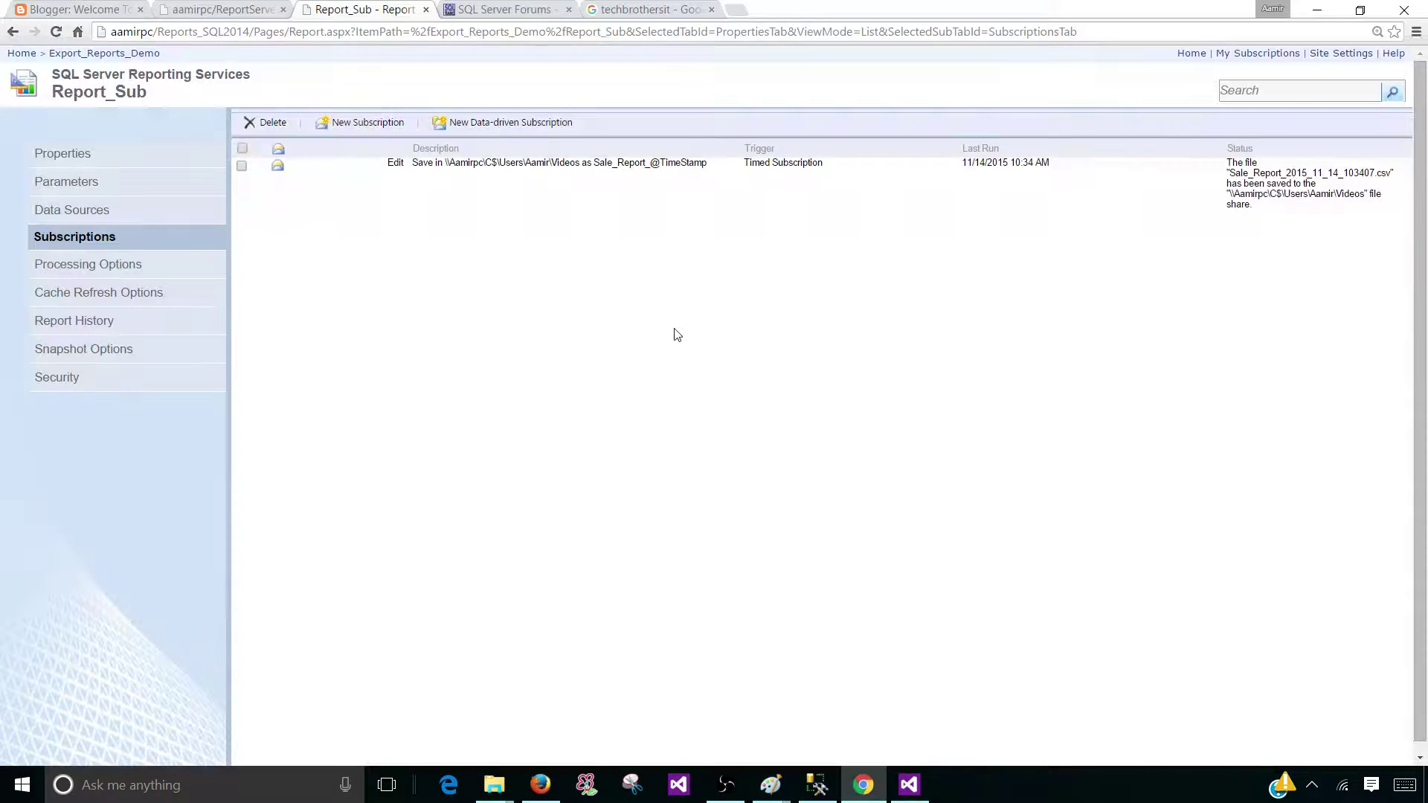
{"action": "left_click", "coordinate": [117, 53]}
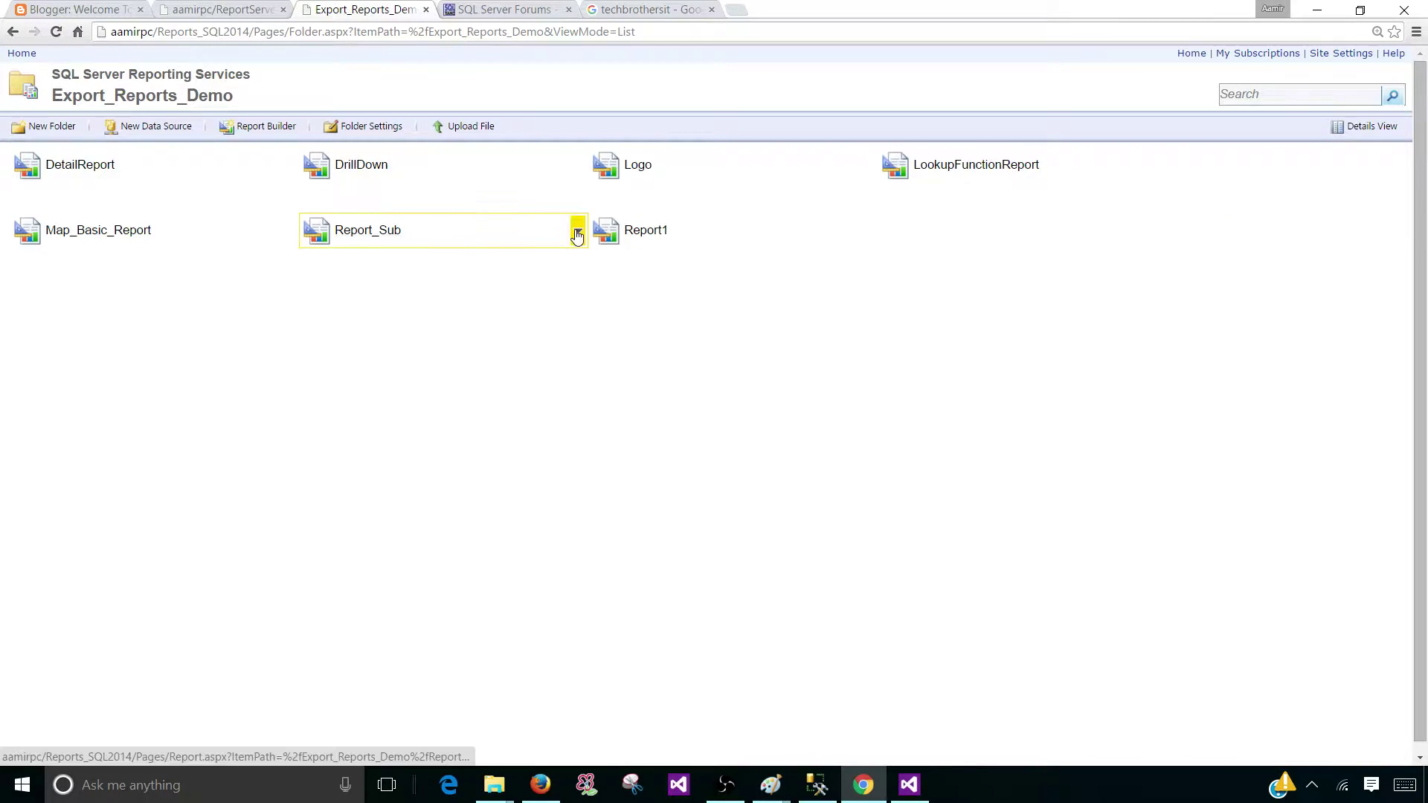
{"action": "mouse_move", "coordinate": [503, 242]}
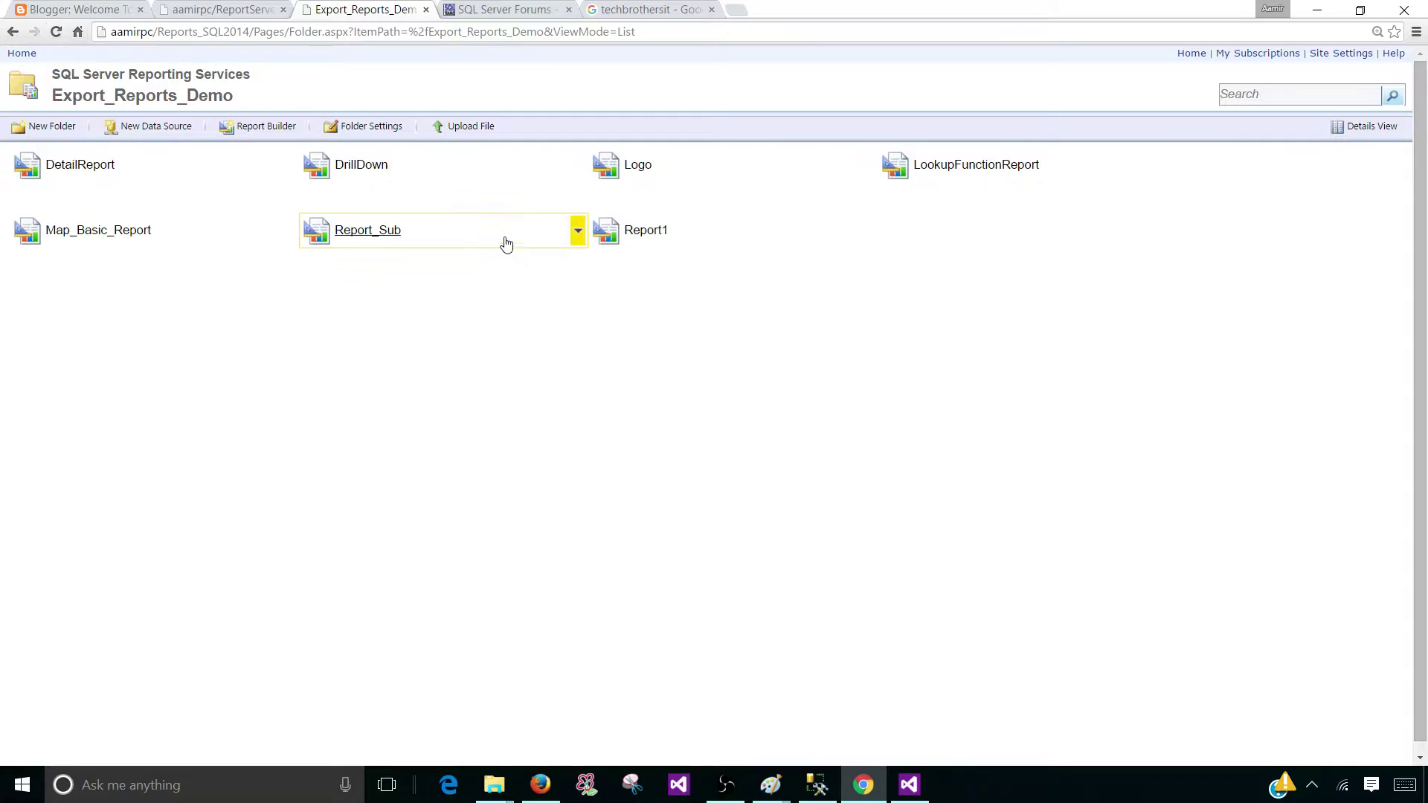
{"action": "left_click", "coordinate": [1383, 128]}
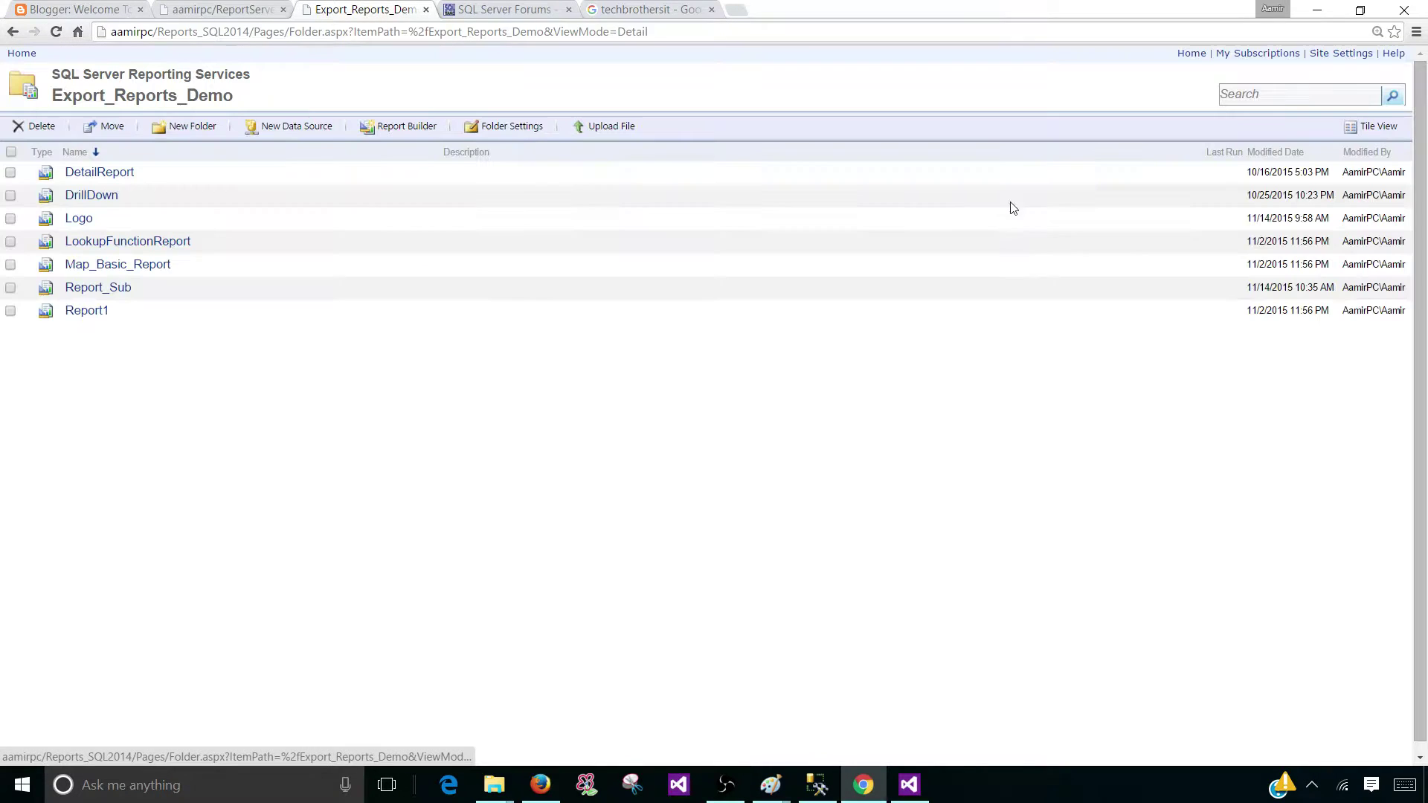
{"action": "left_click", "coordinate": [1365, 152]}
{"action": "left_click", "coordinate": [1300, 153]}
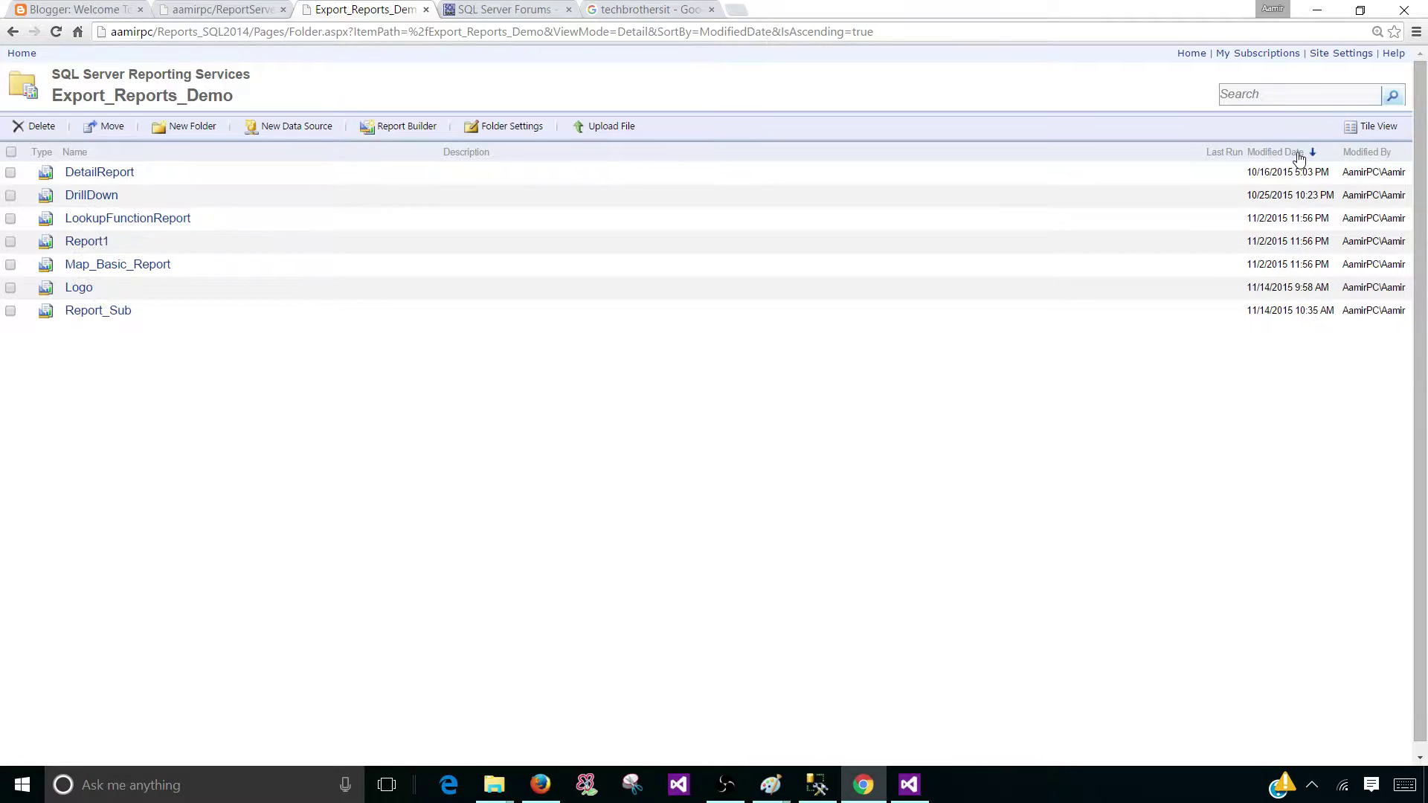
{"action": "left_click", "coordinate": [1300, 153]}
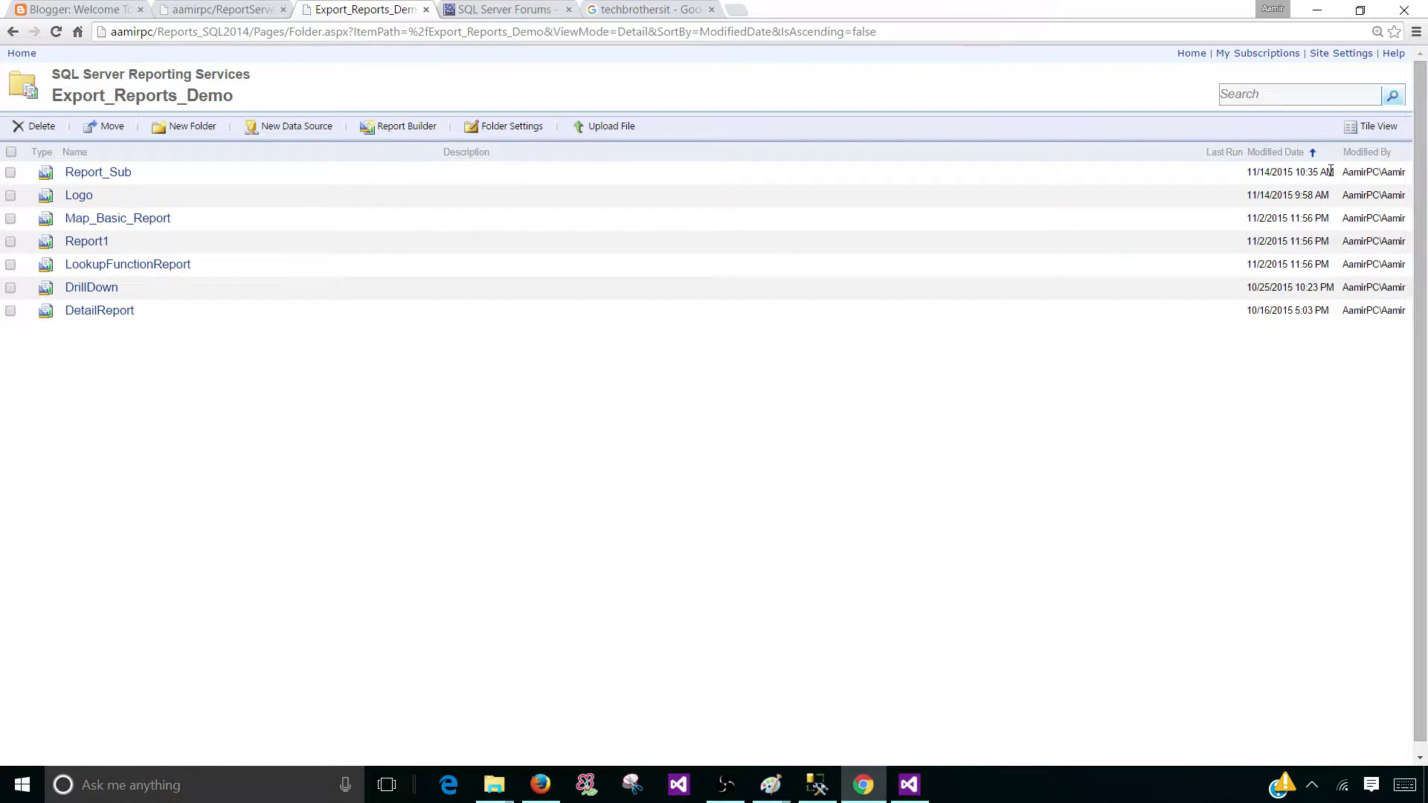
{"action": "left_click_drag", "start_coordinate": [1320, 164], "coordinate": [1302, 163]}
- Go to Report_Sub's subscriptions and open its timed file share subscription for editing
{"action": "left_click", "coordinate": [423, 173]}
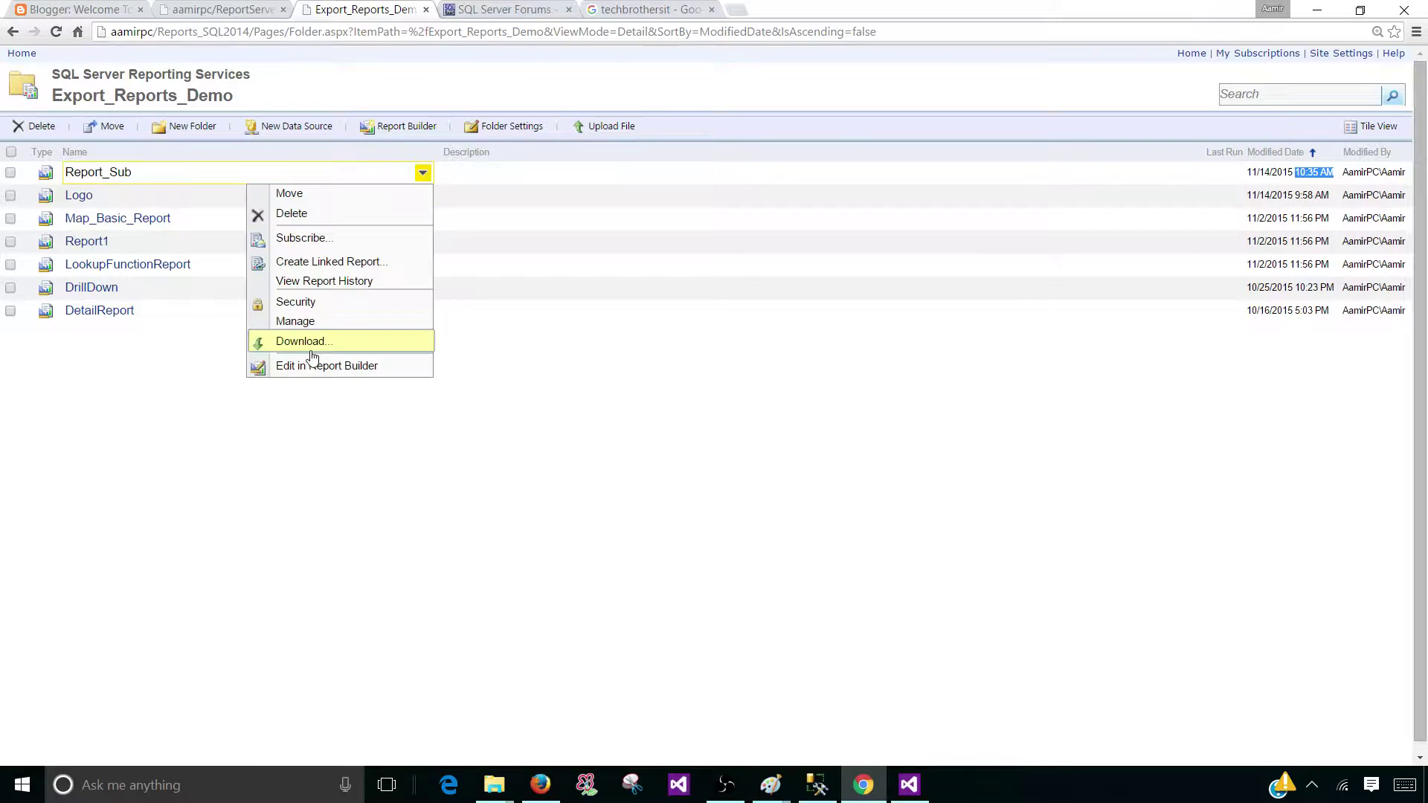
{"action": "left_click", "coordinate": [305, 321]}
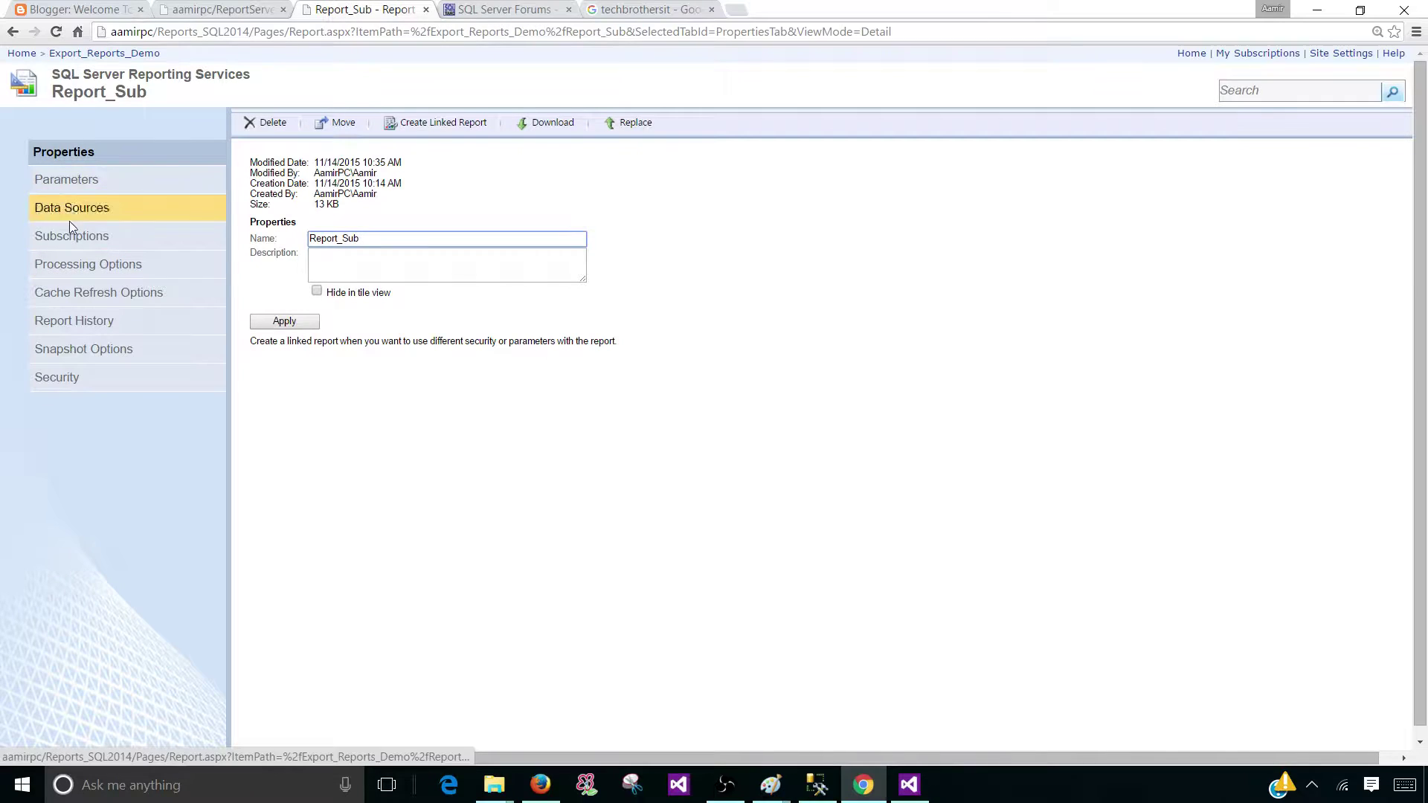
{"action": "left_click", "coordinate": [71, 237]}
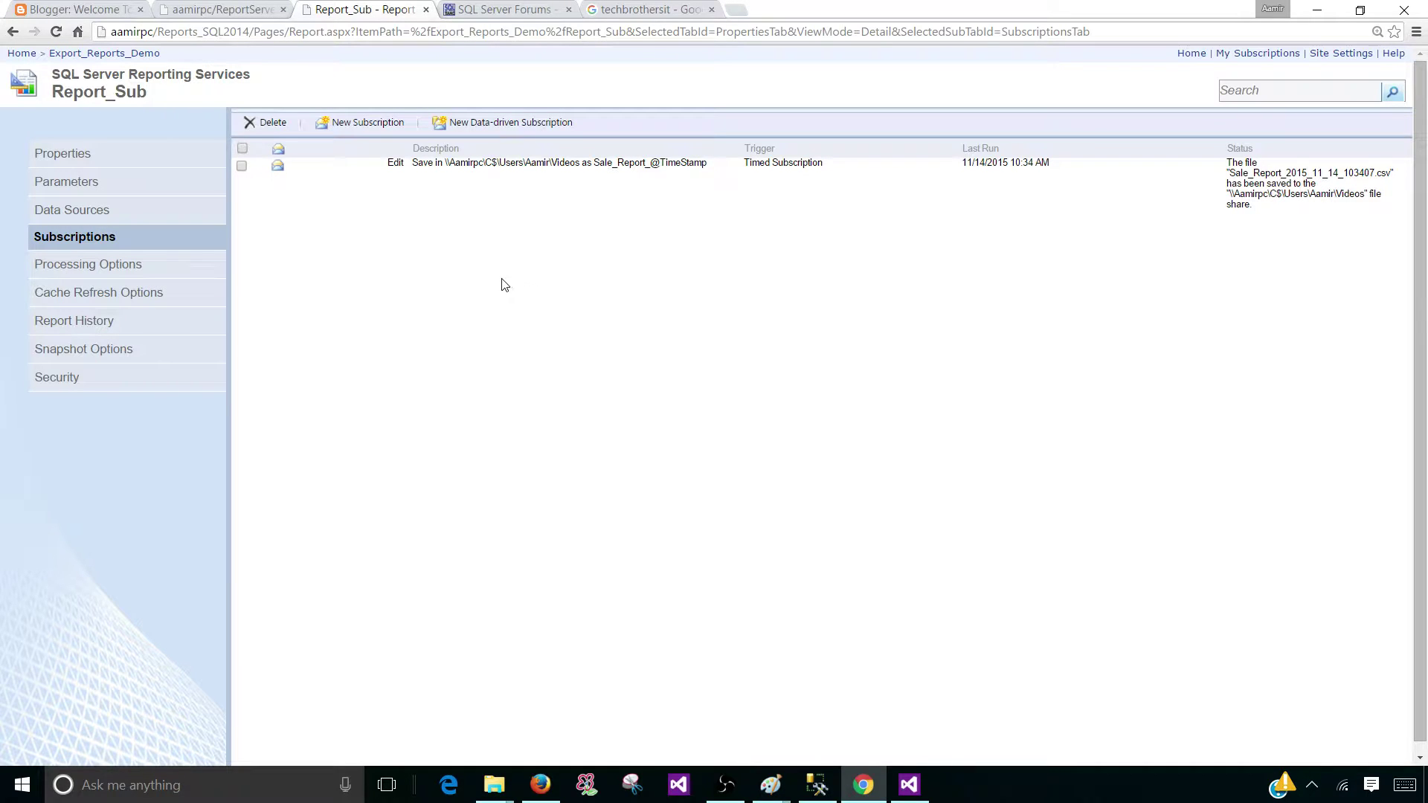
{"action": "left_click", "coordinate": [395, 165]}
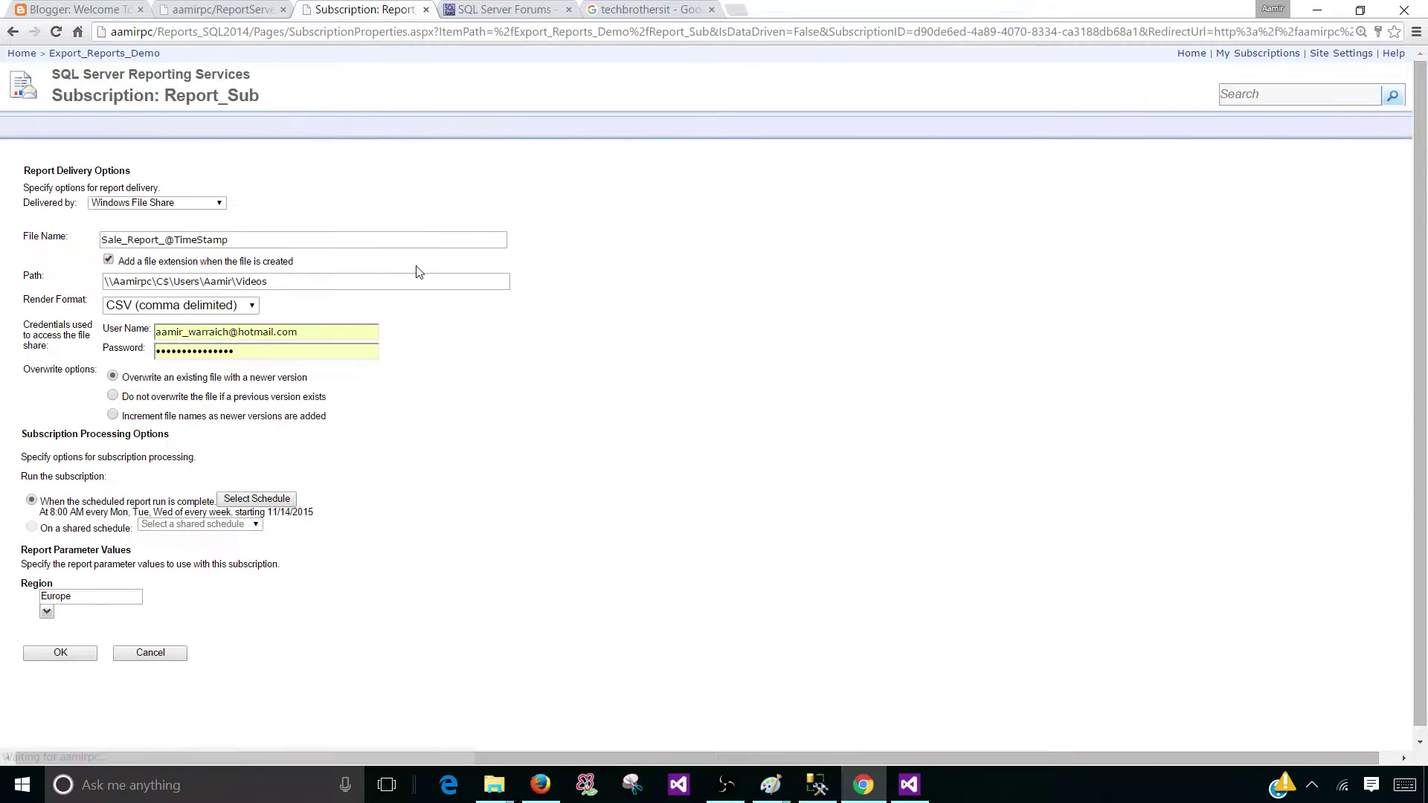
- Add Asia on a new line after Europe in the subscription's Region parameter values and save the subscription
{"action": "left_click", "coordinate": [82, 600]}
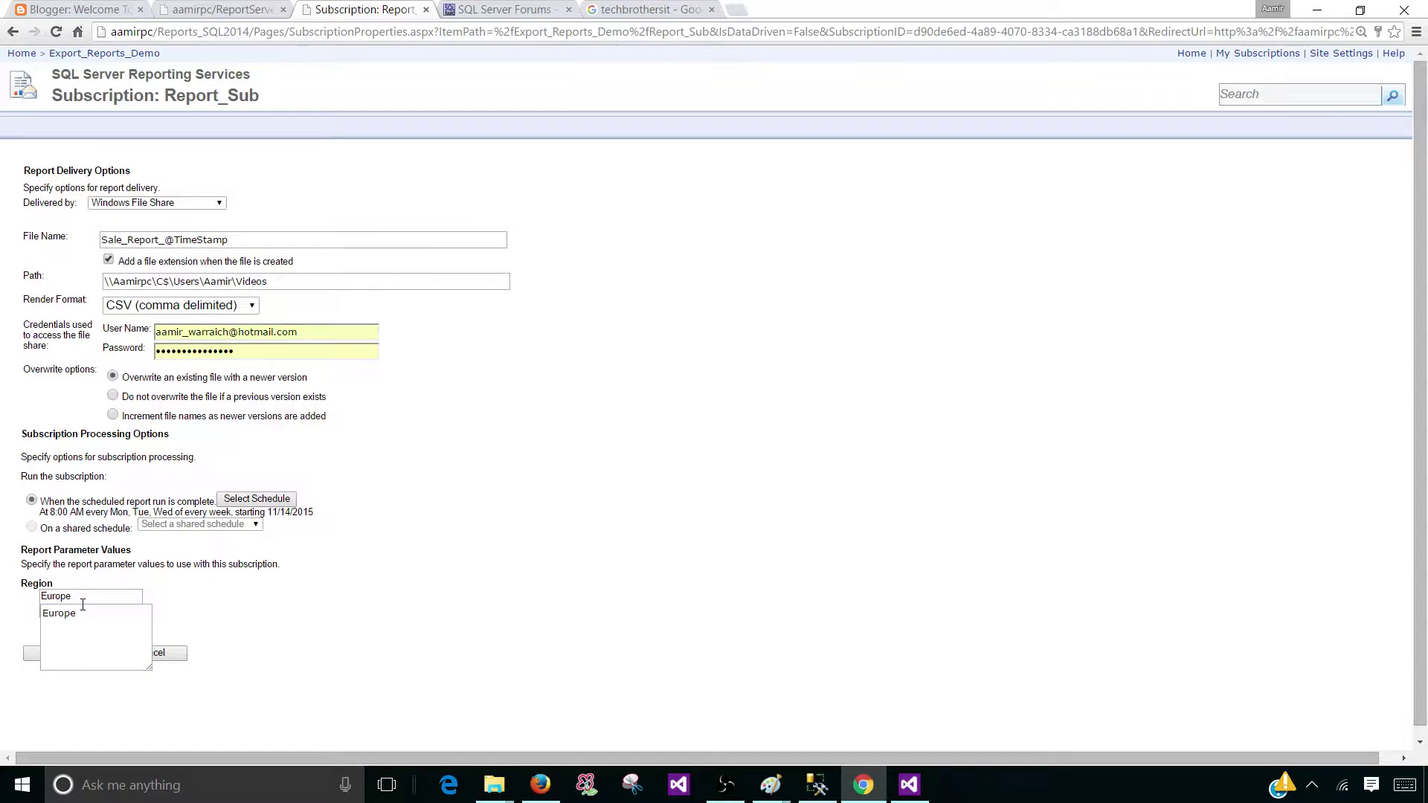
{"action": "left_click", "coordinate": [101, 611]}
{"action": "left_click", "coordinate": [125, 599]}
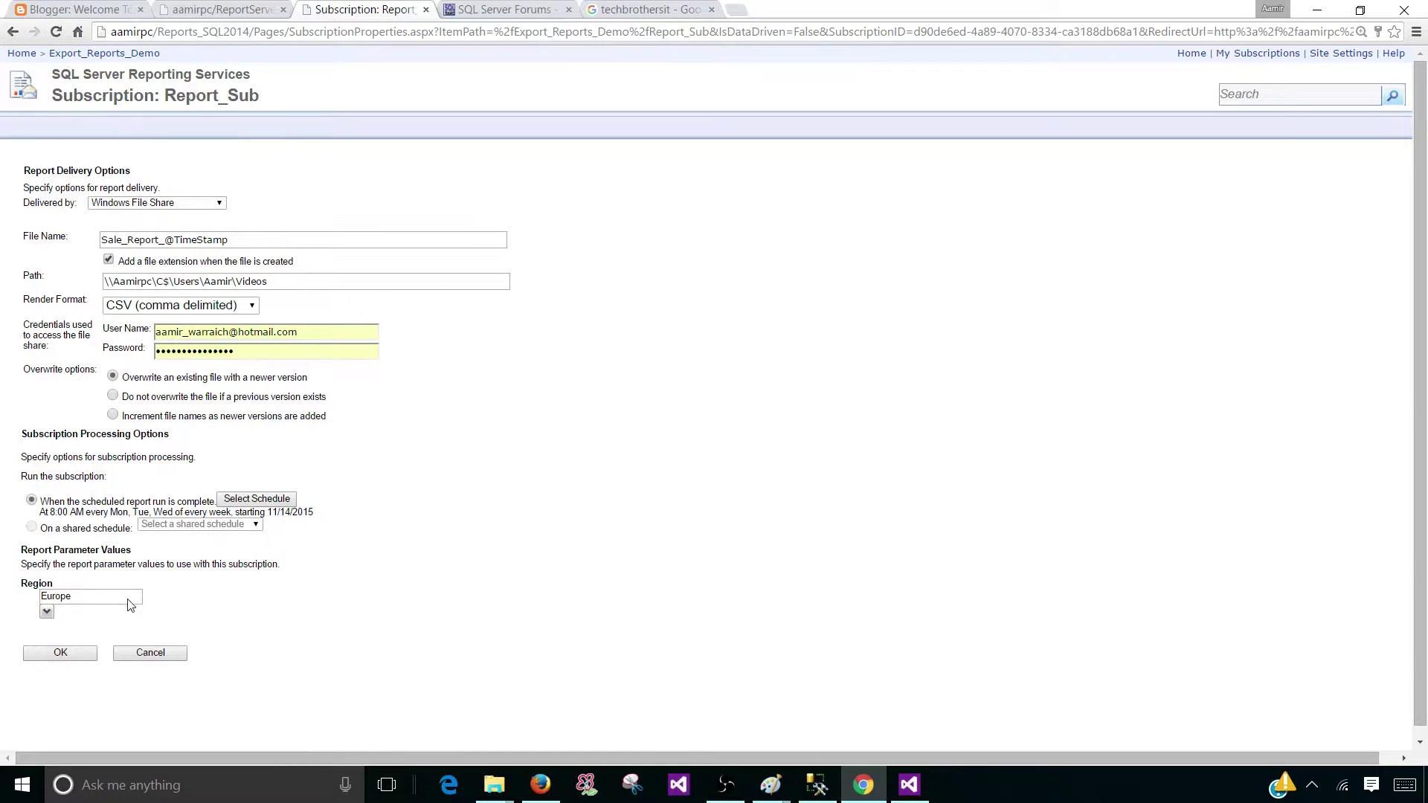
{"action": "left_click", "coordinate": [104, 599]}
{"action": "left_click", "coordinate": [134, 592]}
{"action": "left_click", "coordinate": [84, 599]}
{"action": "left_click", "coordinate": [186, 604]}
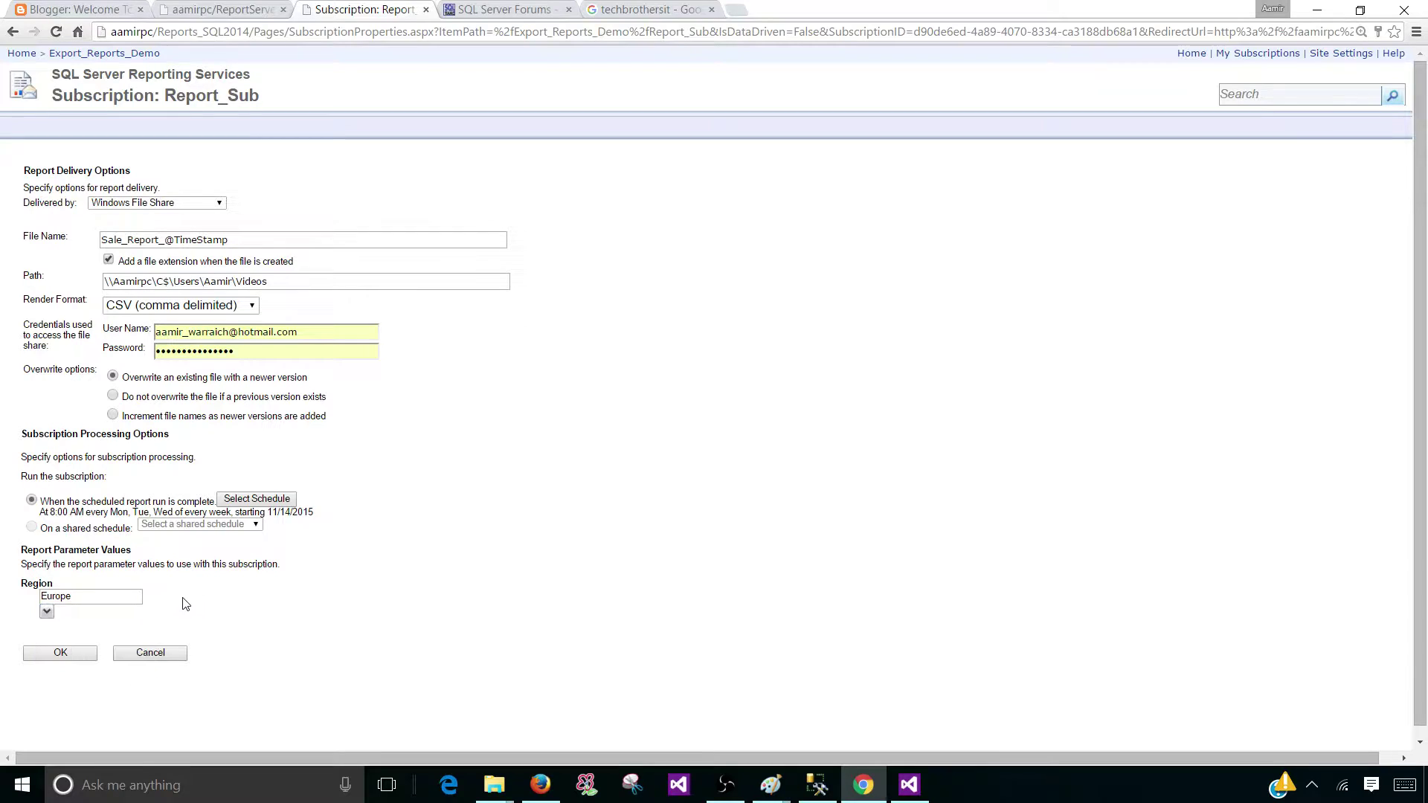
{"action": "left_click", "coordinate": [107, 599]}
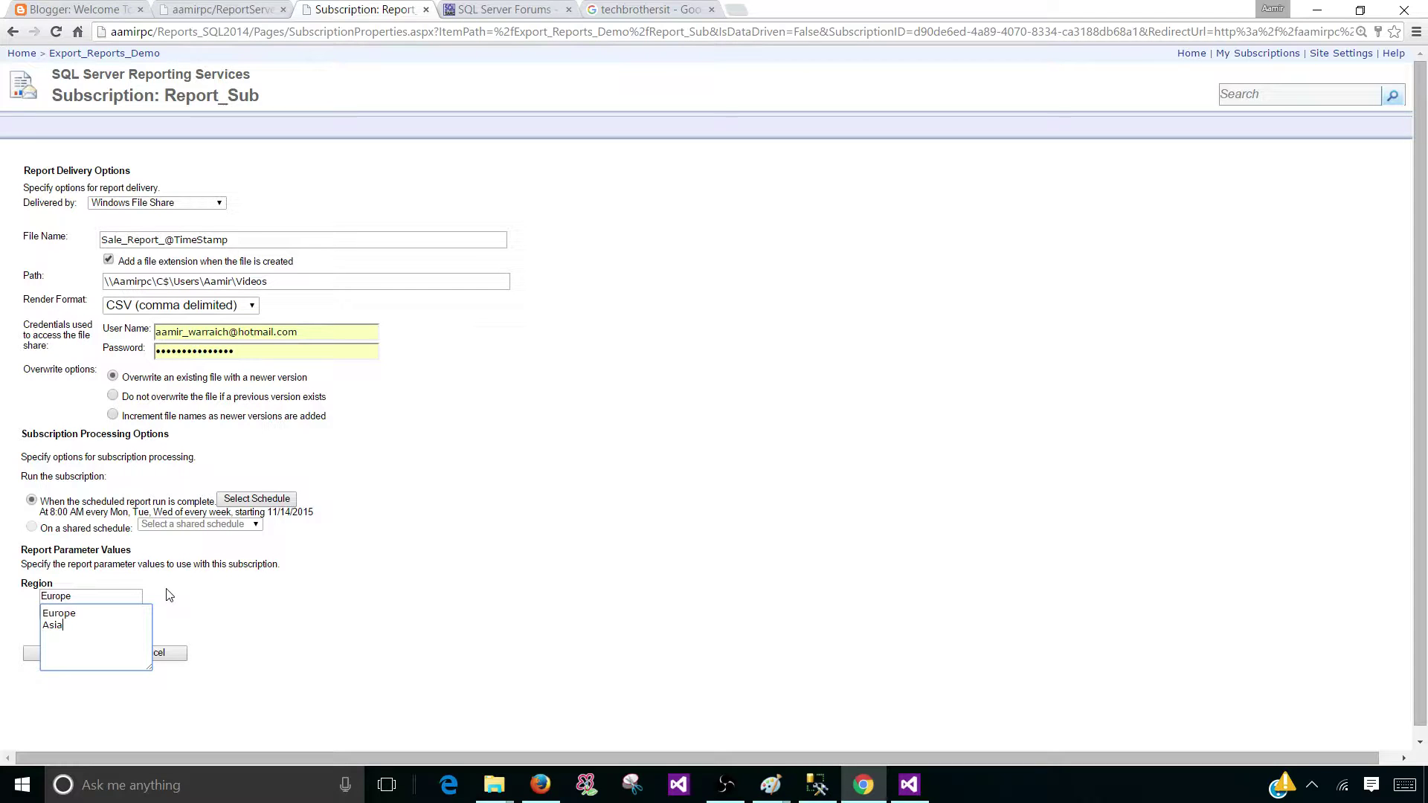
{"action": "left_click", "coordinate": [316, 635]}
{"action": "left_click", "coordinate": [73, 659]}
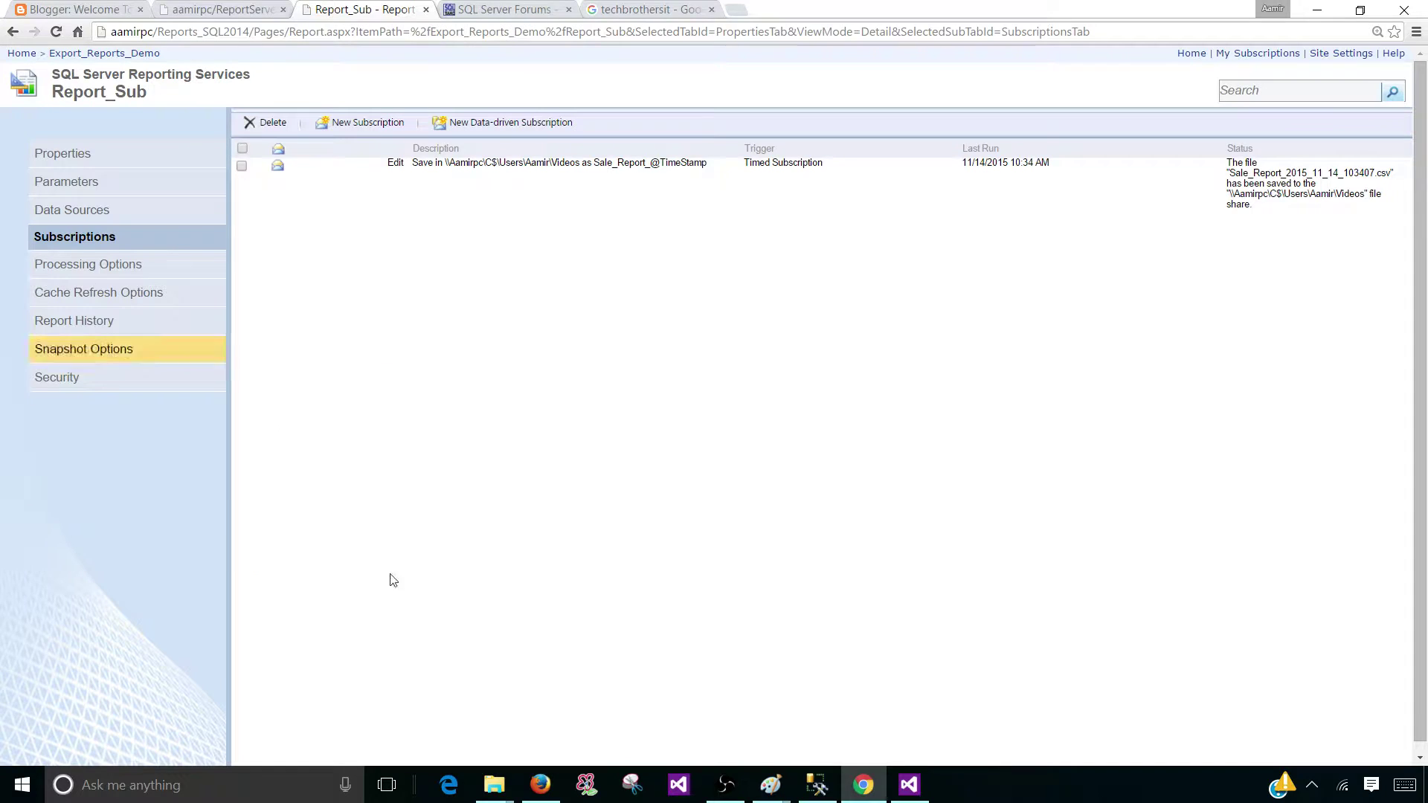
- Switch to SQL Server Management Studio and start the SQL Server Agent job B085902F-847F-44BB-BA71-A2F9D46C77F5
{"action": "left_click", "coordinate": [816, 784]}
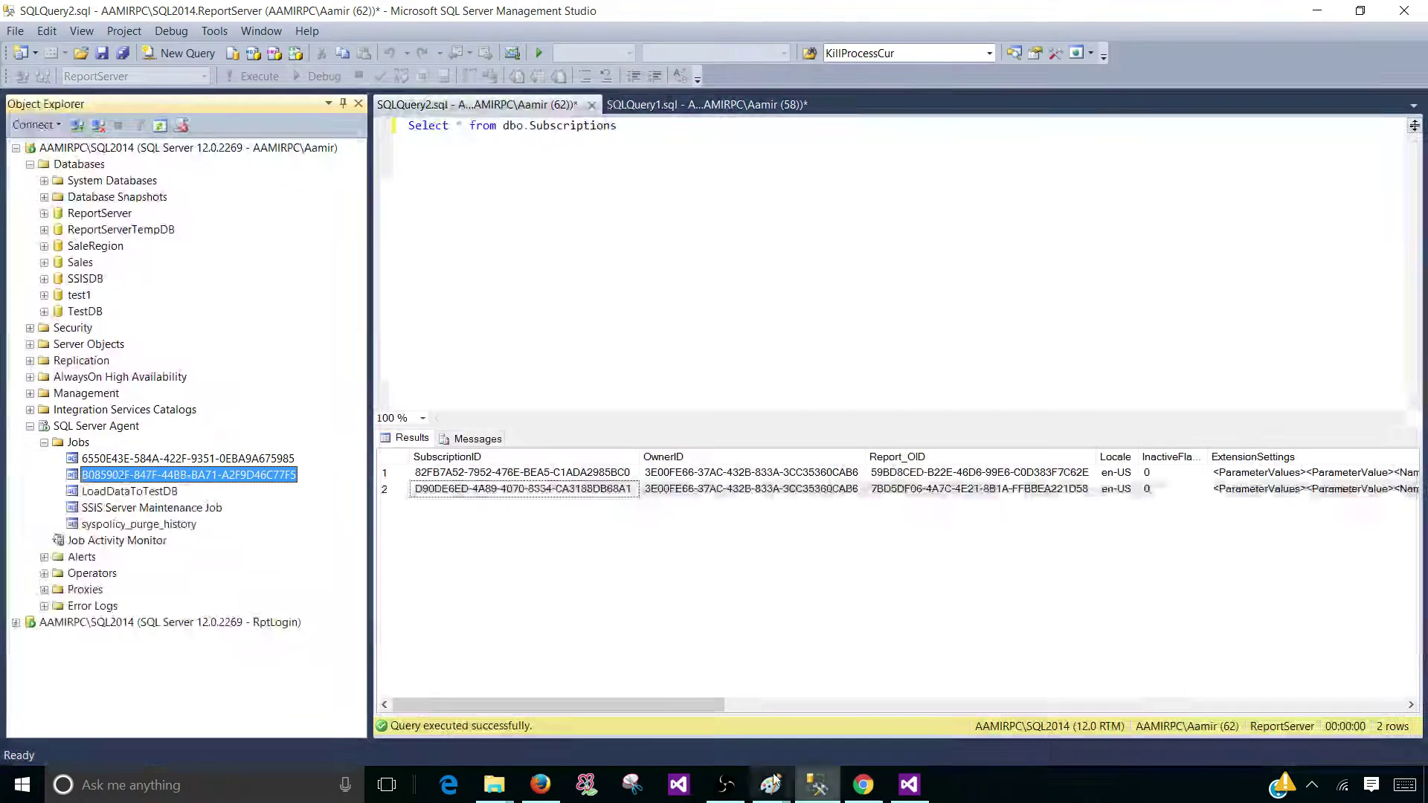
{"action": "right_click", "coordinate": [207, 481]}
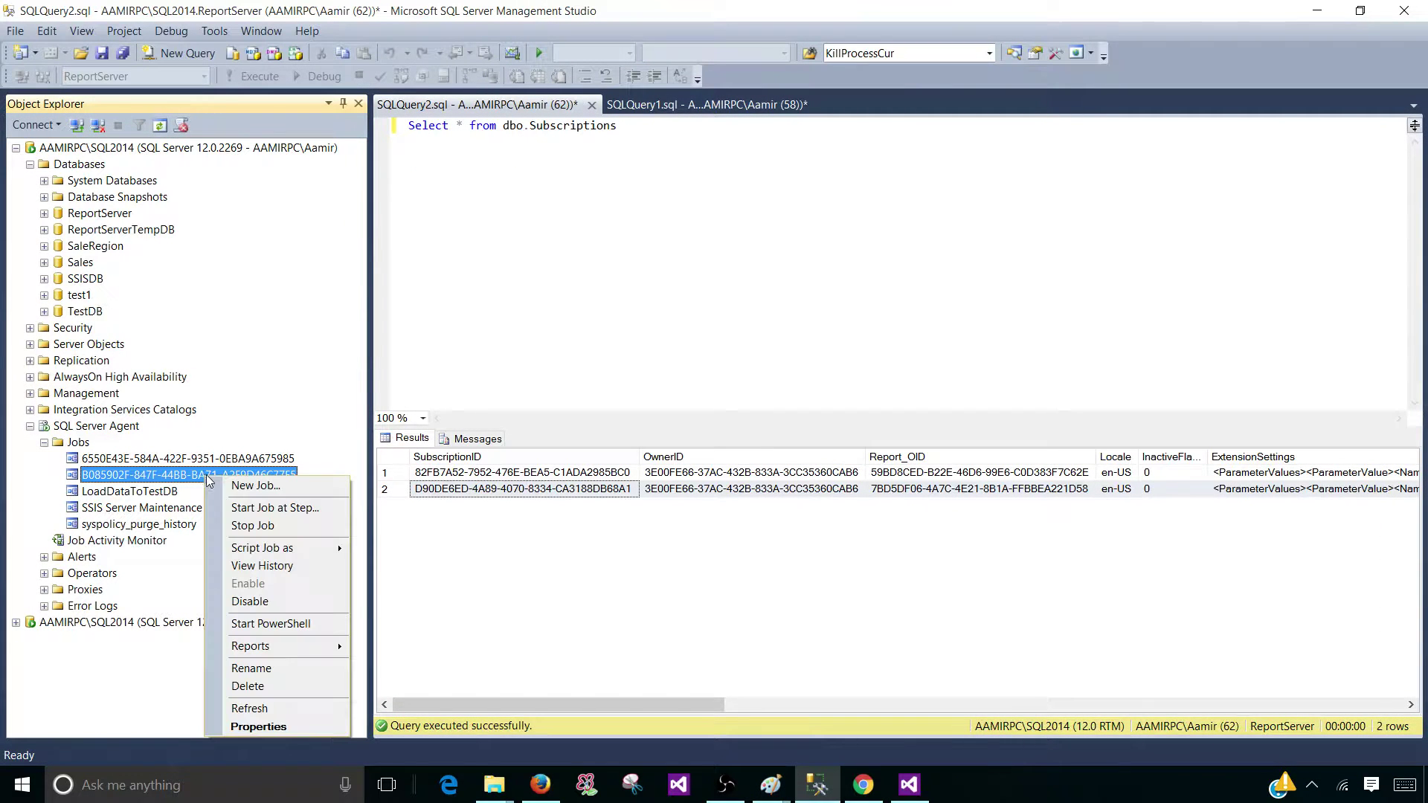
{"action": "left_click", "coordinate": [287, 508]}
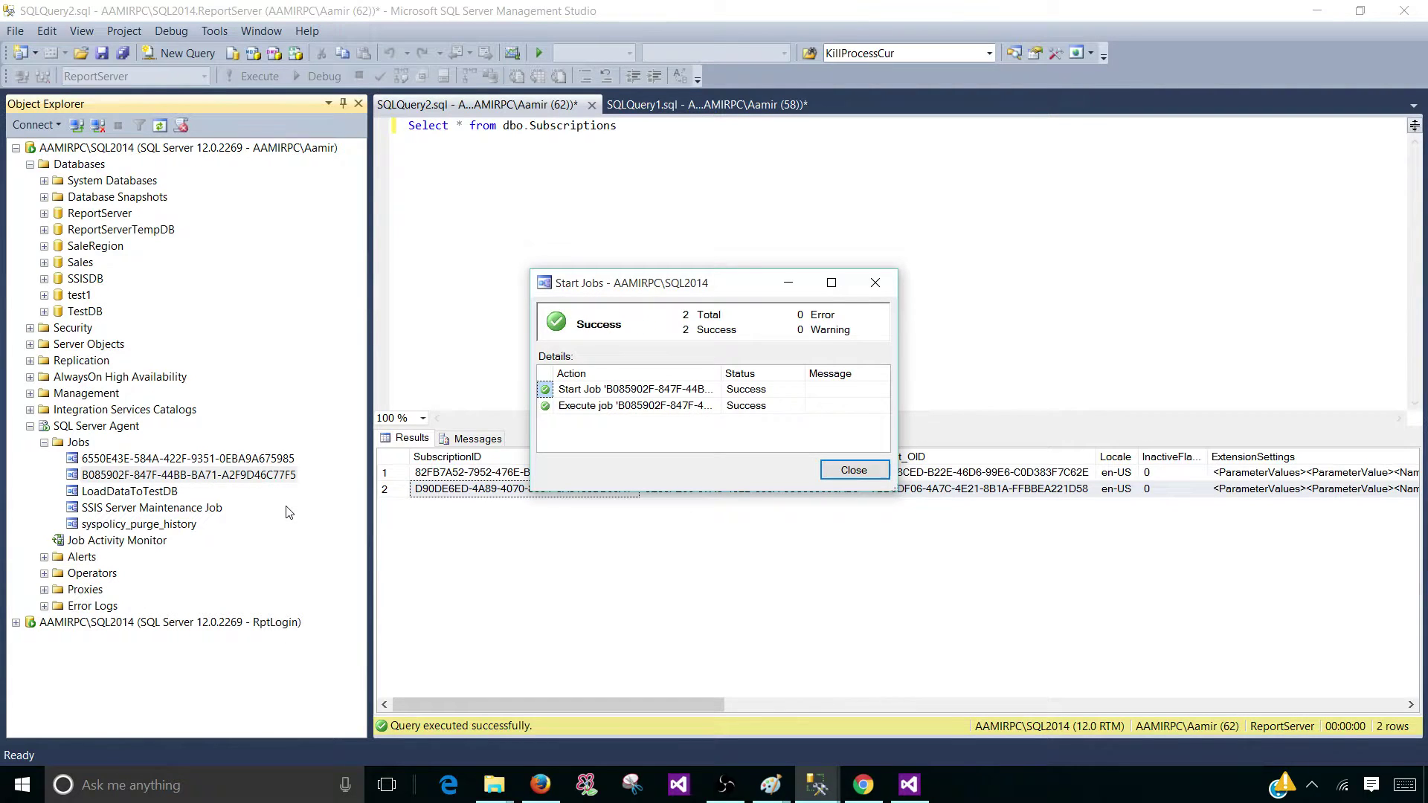
{"action": "left_click", "coordinate": [852, 464]}
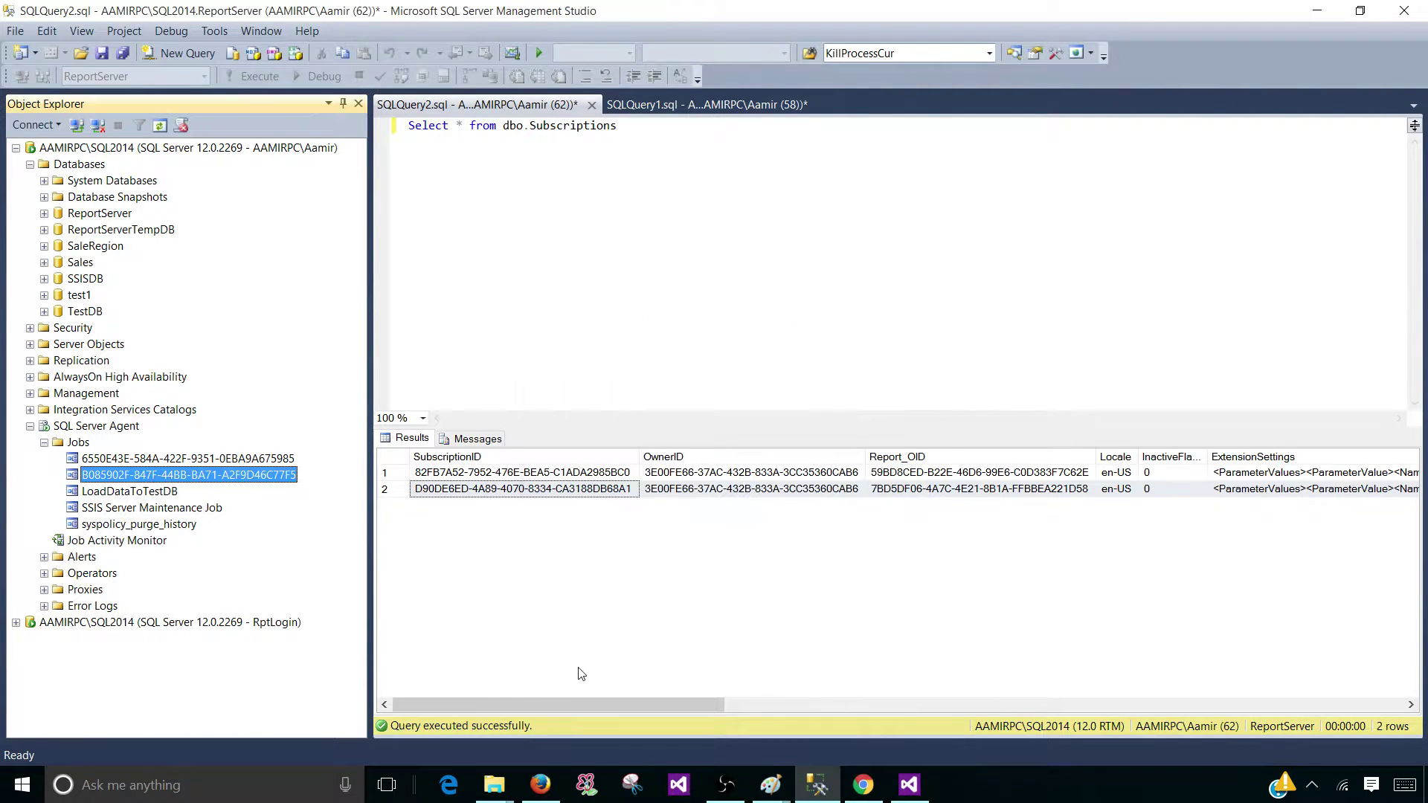
- Switch to File Explorer's Videos folder and open Sale_Report_2015_11_14_103642.csv in Excel
{"action": "mouse_move", "coordinate": [513, 785]}
{"action": "left_click", "coordinate": [335, 720]}
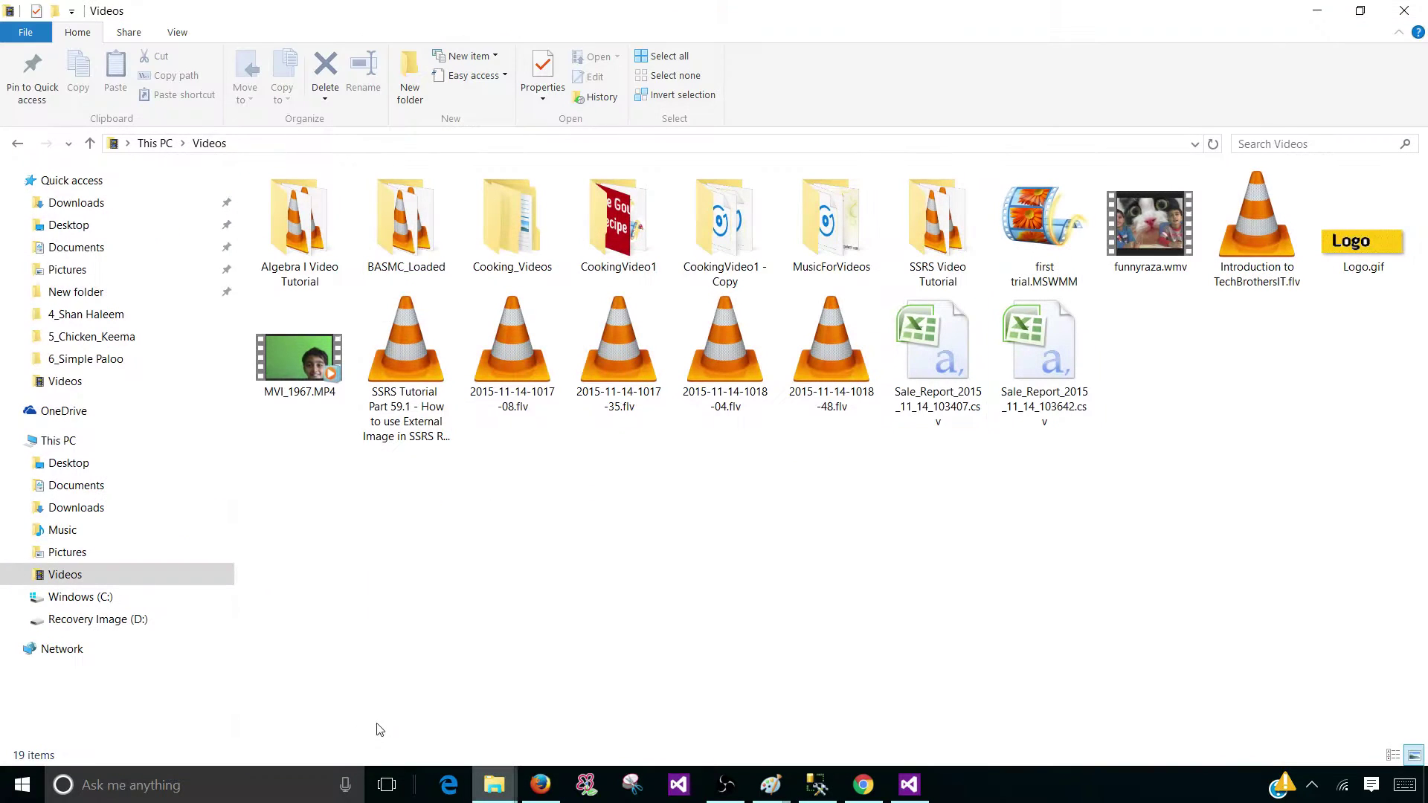
{"action": "left_click", "coordinate": [1043, 385]}
{"action": "right_click", "coordinate": [1056, 355]}
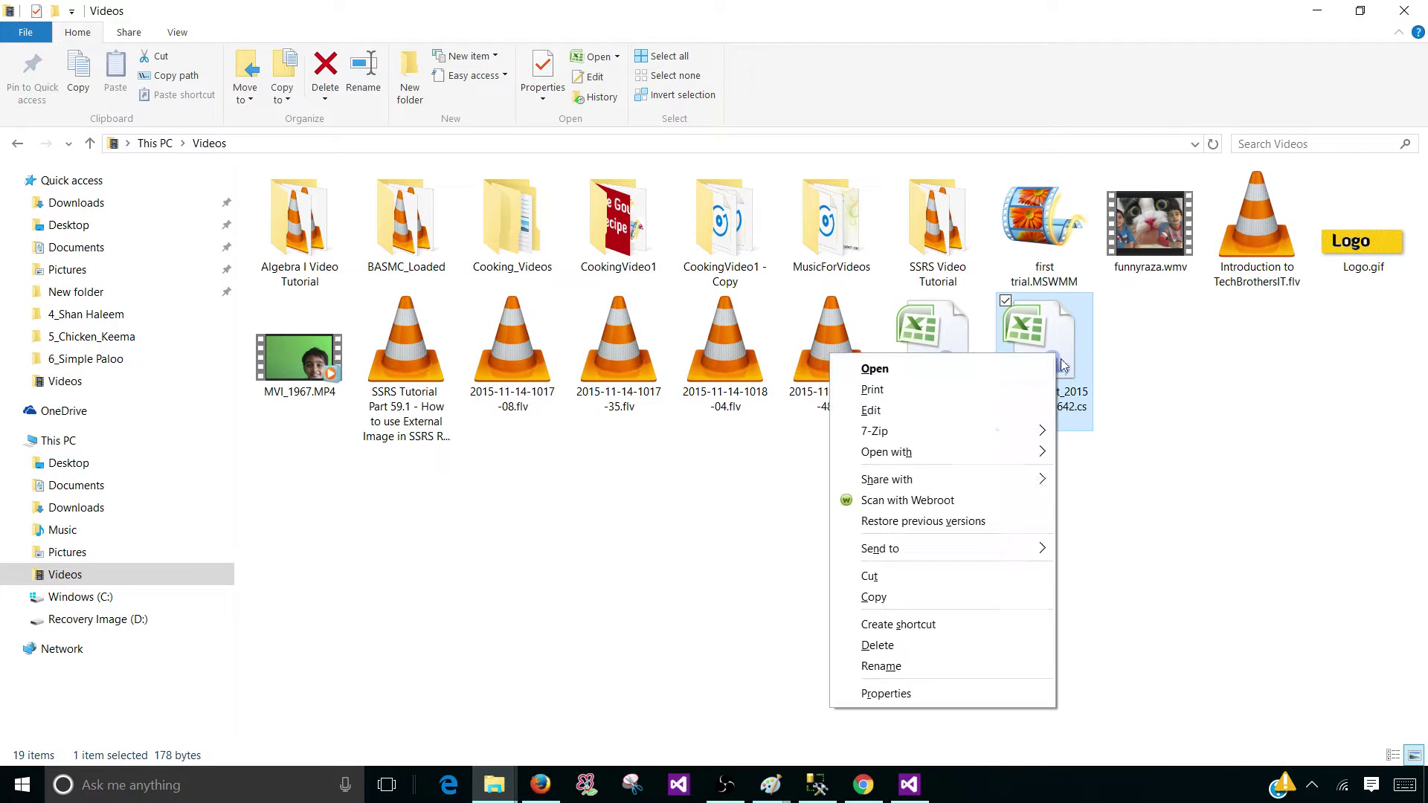
{"action": "left_click", "coordinate": [929, 366]}
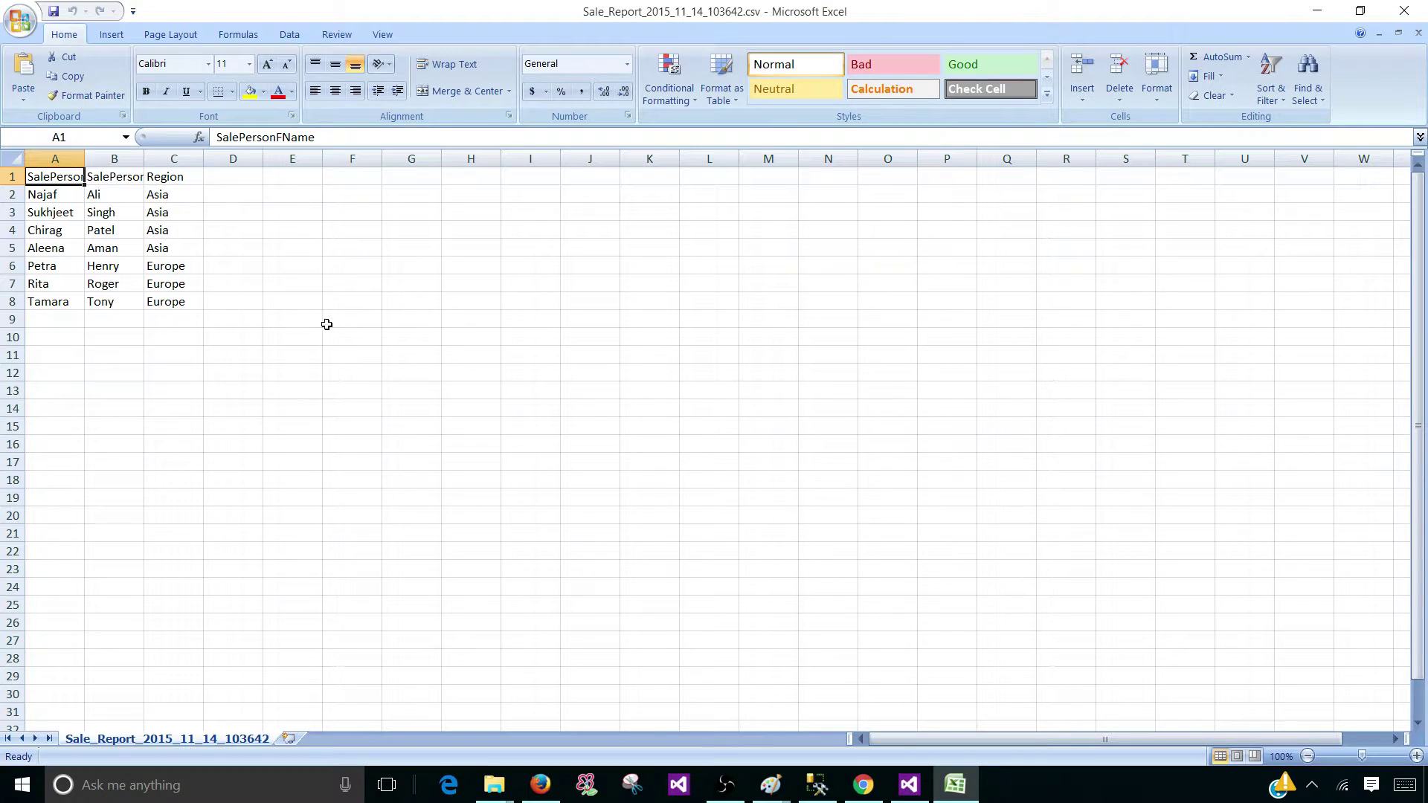
- Examine the exported sales person and region rows in A2:C8, comparing the Asia rows with the Europe rows
{"action": "left_click", "coordinate": [816, 784]}
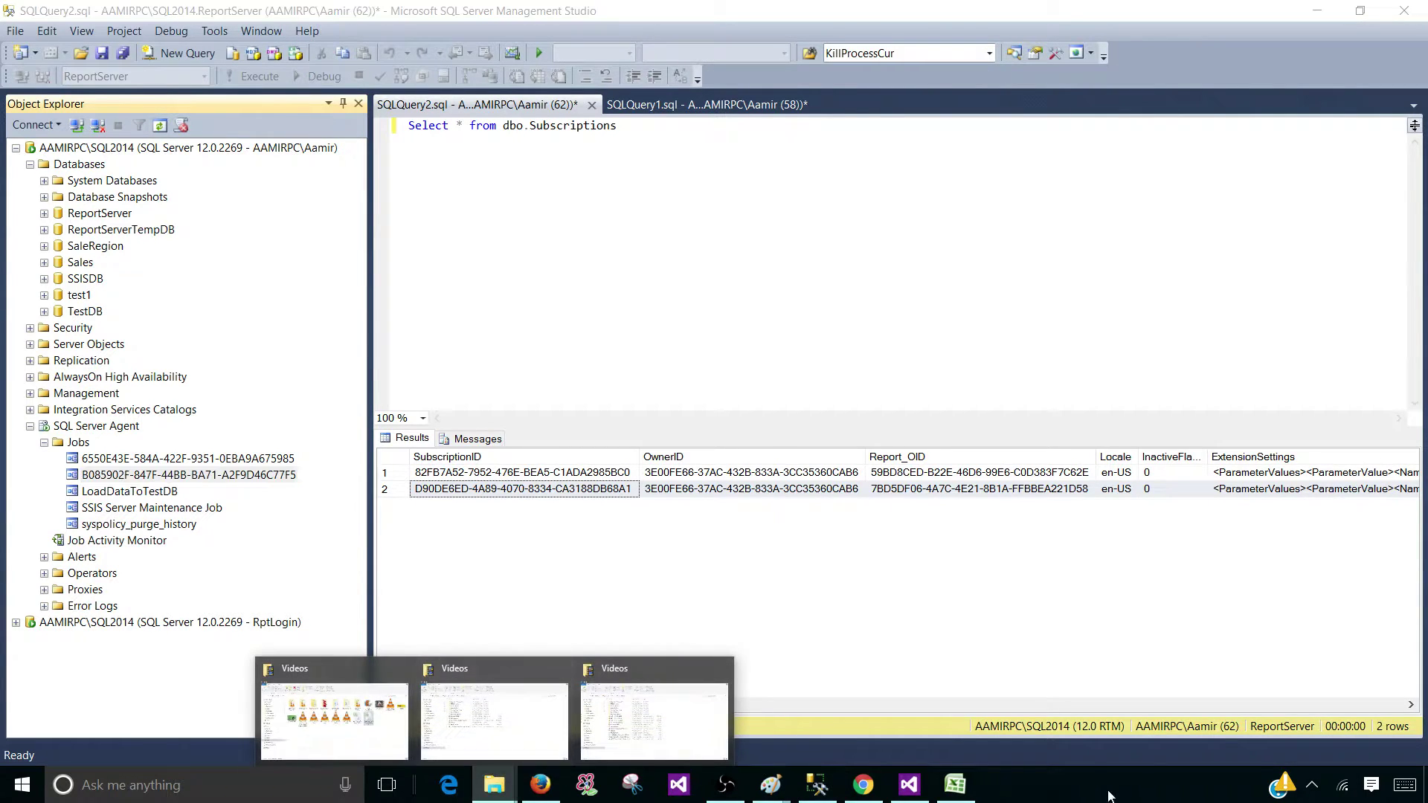
{"action": "left_click", "coordinate": [955, 784]}
{"action": "left_click_drag", "start_coordinate": [173, 194], "coordinate": [185, 297]}
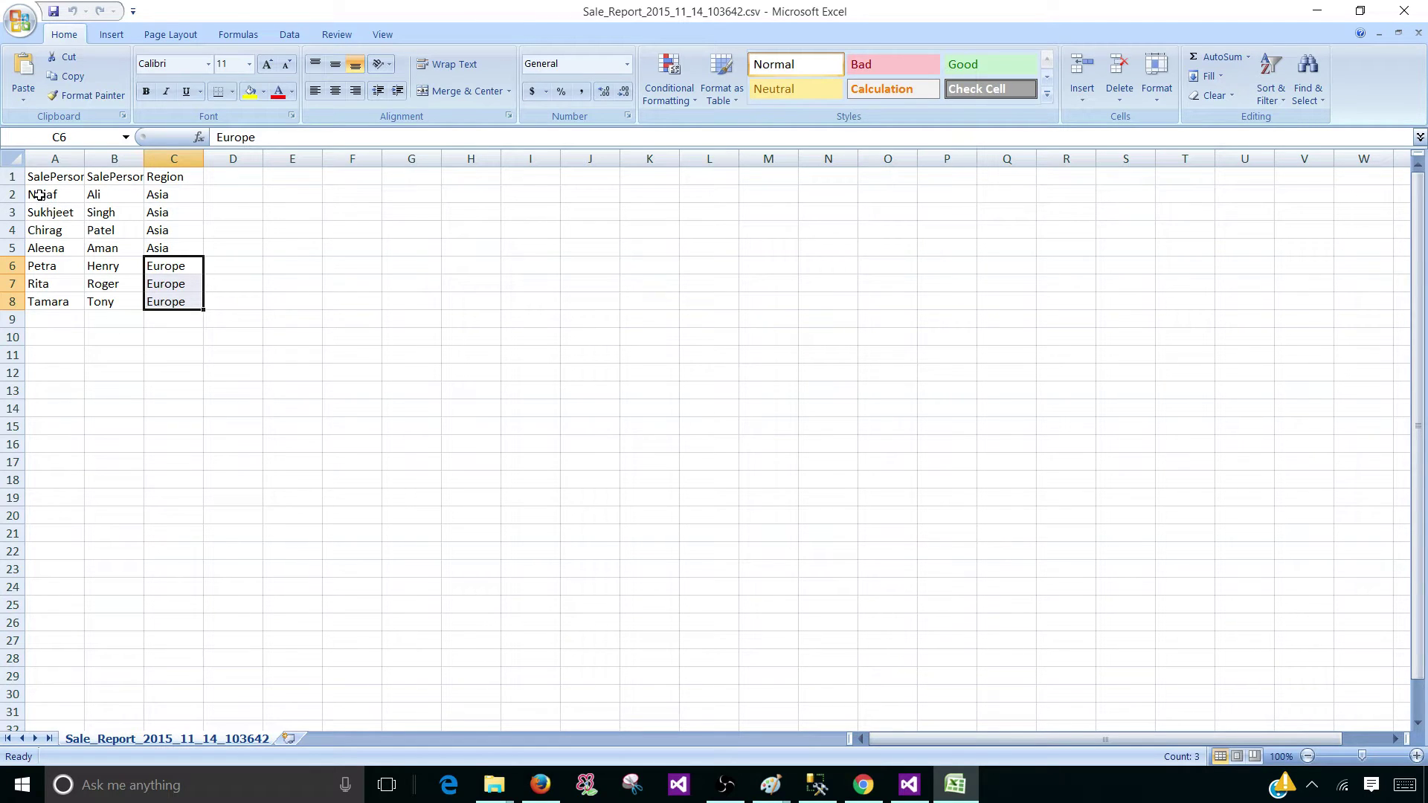
{"action": "left_click_drag", "start_coordinate": [43, 194], "coordinate": [152, 299]}
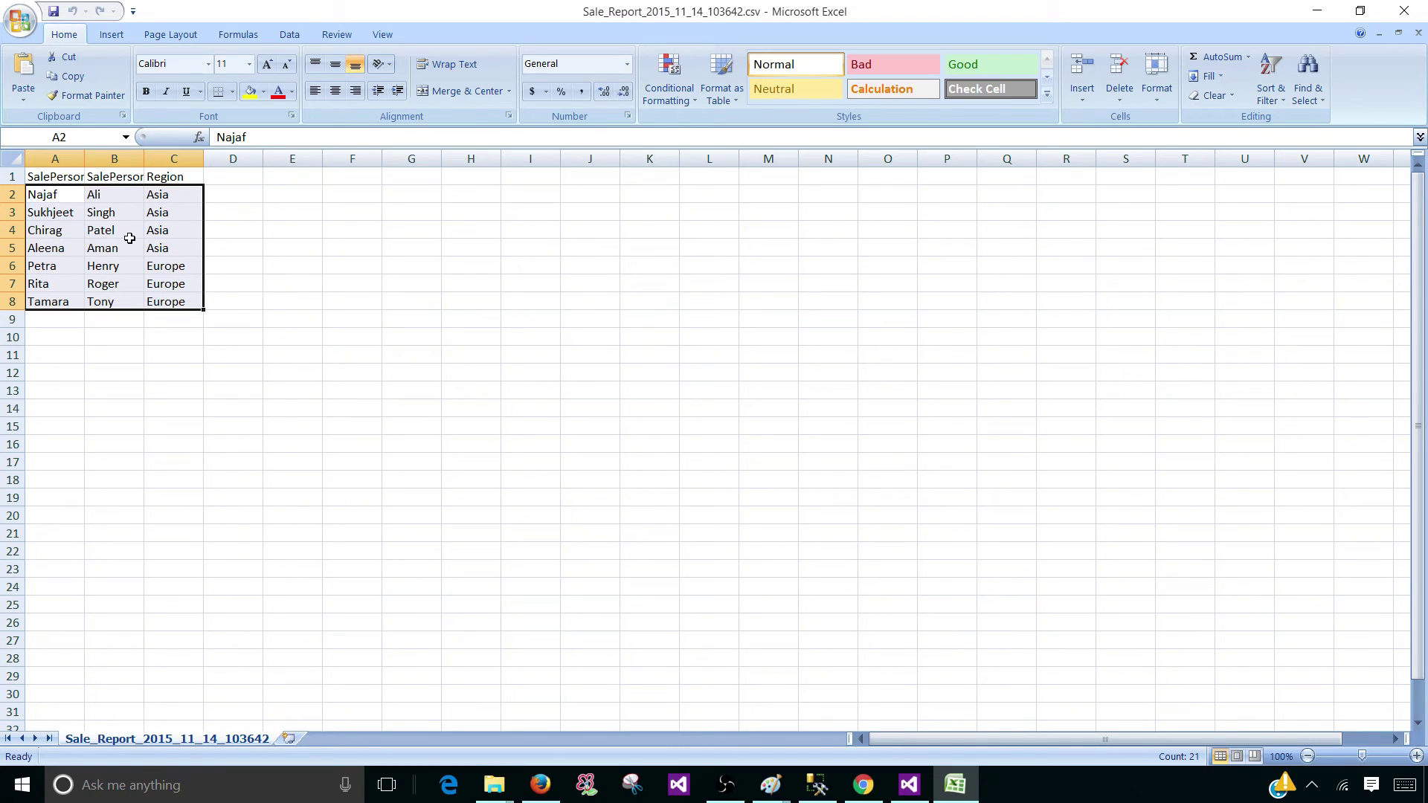
{"action": "left_click", "coordinate": [64, 199]}
{"action": "left_click", "coordinate": [94, 197]}
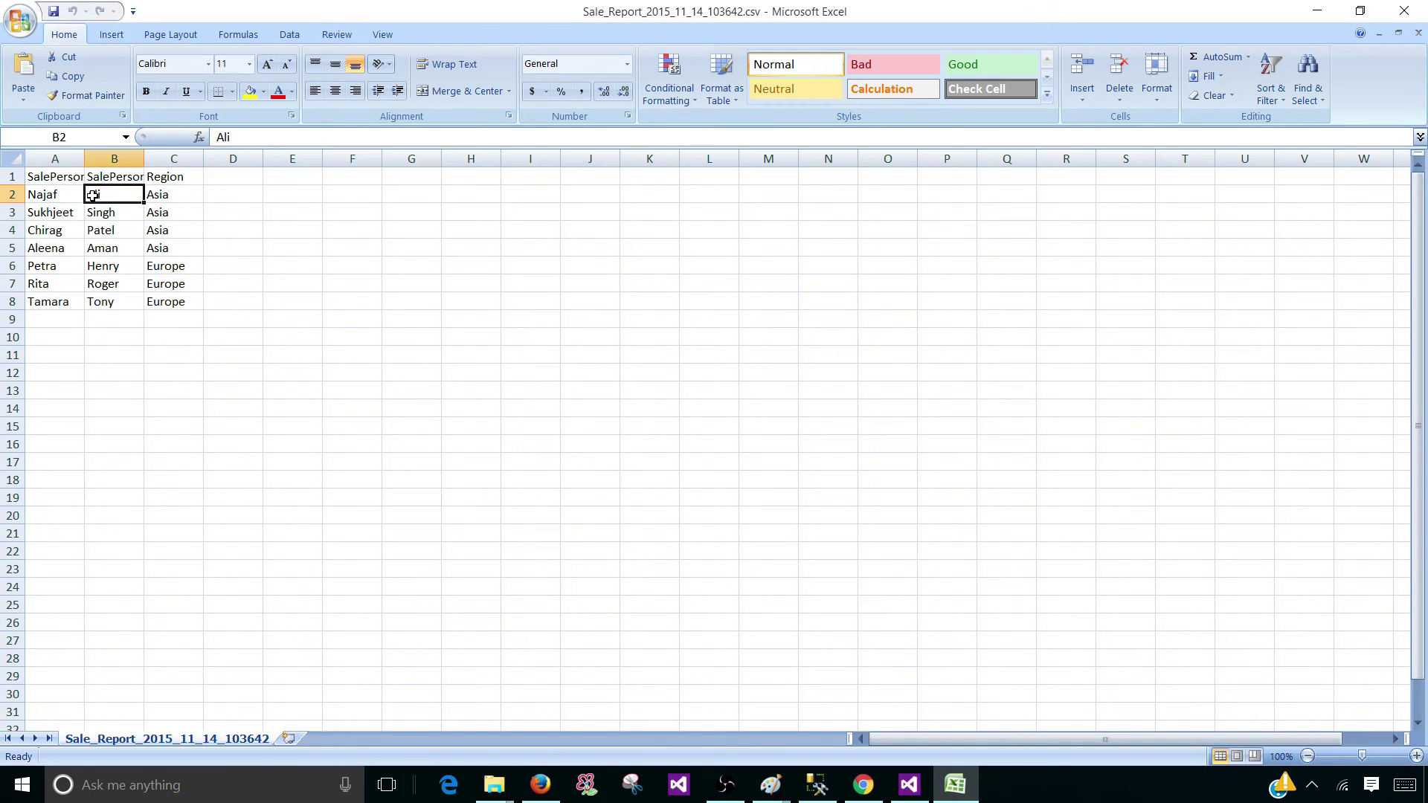
{"action": "left_click", "coordinate": [157, 199]}
{"action": "left_click_drag", "start_coordinate": [63, 200], "coordinate": [180, 247]}
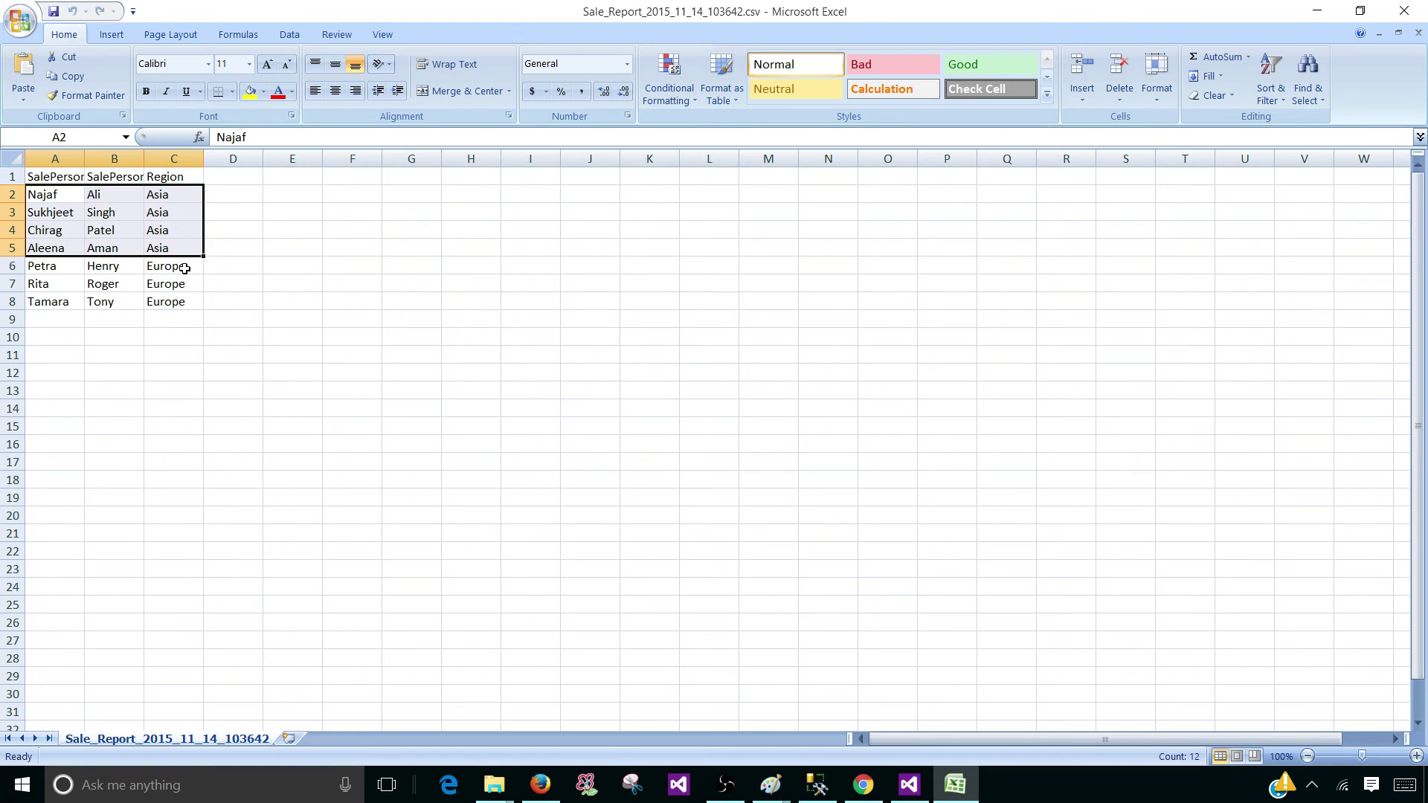
{"action": "left_click", "coordinate": [179, 266]}
{"action": "left_click", "coordinate": [1152, 800]}
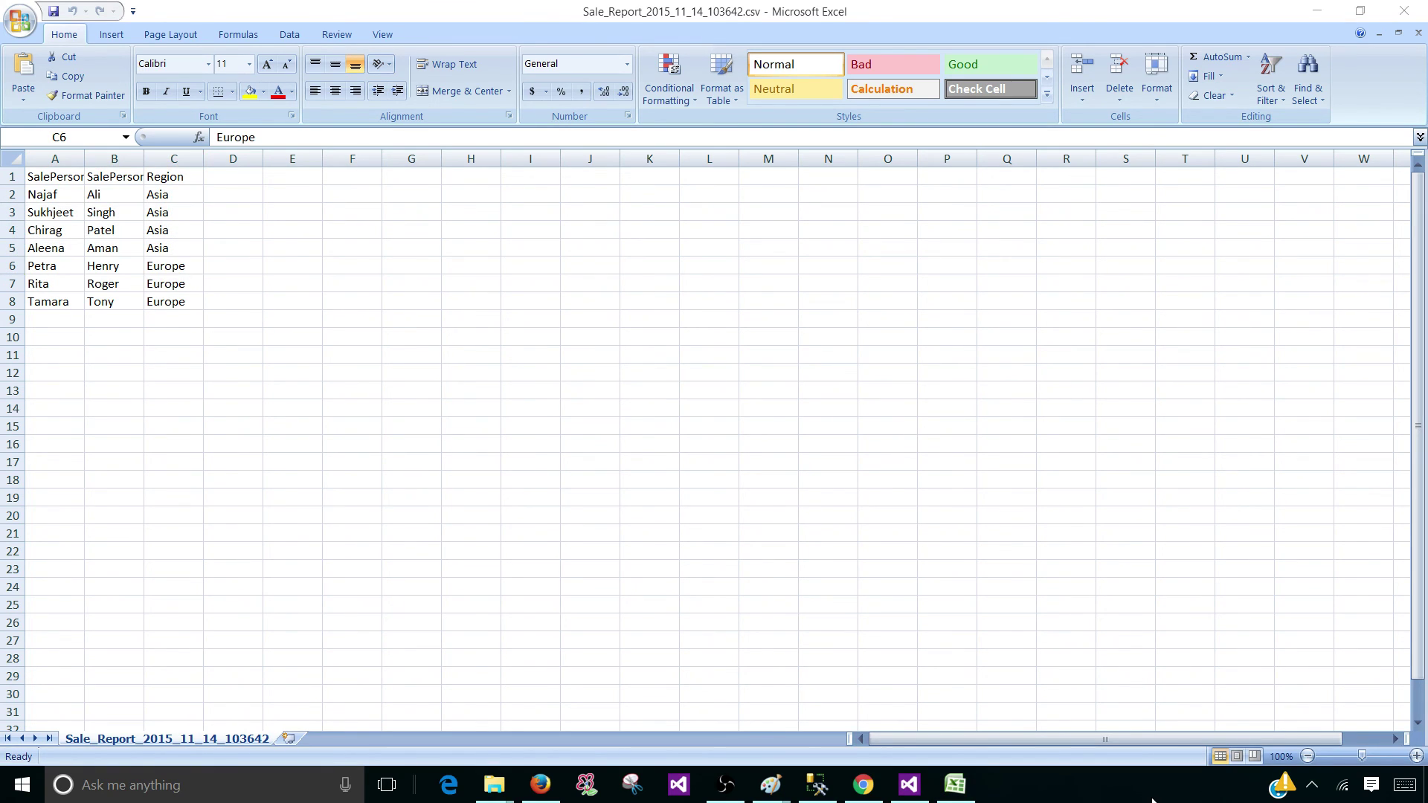